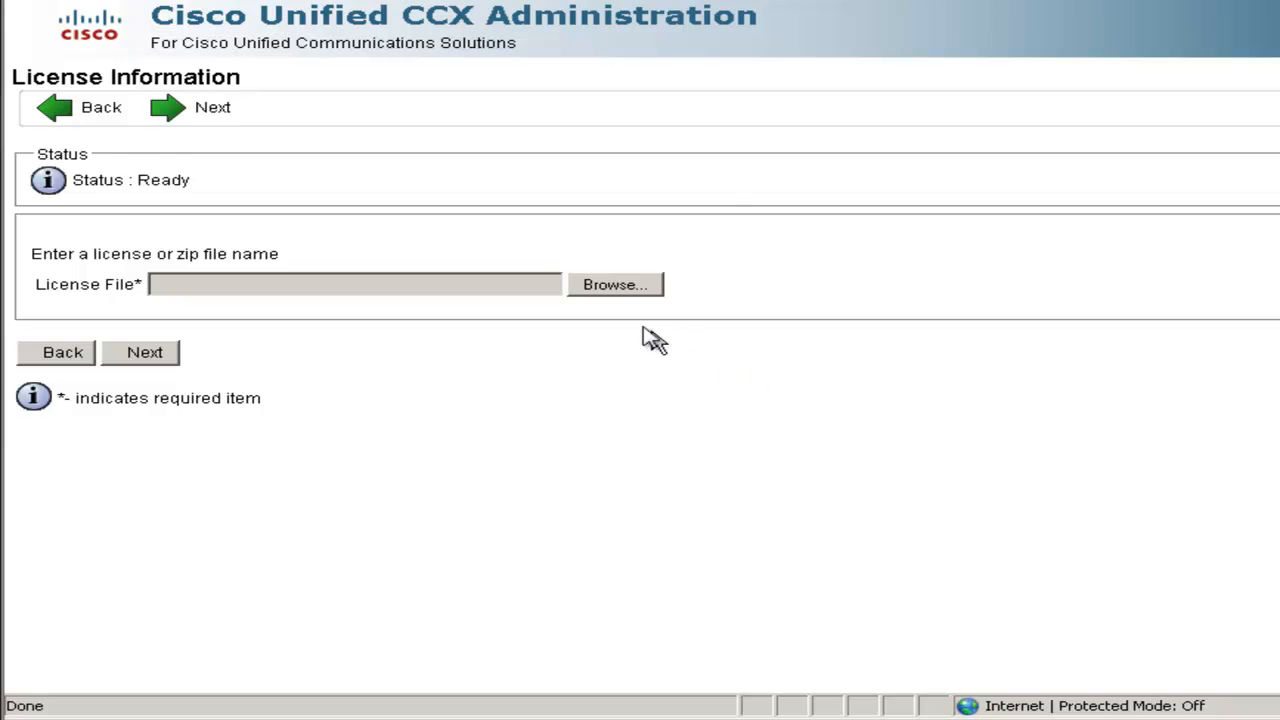
Upload the ccx85_pre_demo.lic license file from the Desktop and validate it
click(615, 286)
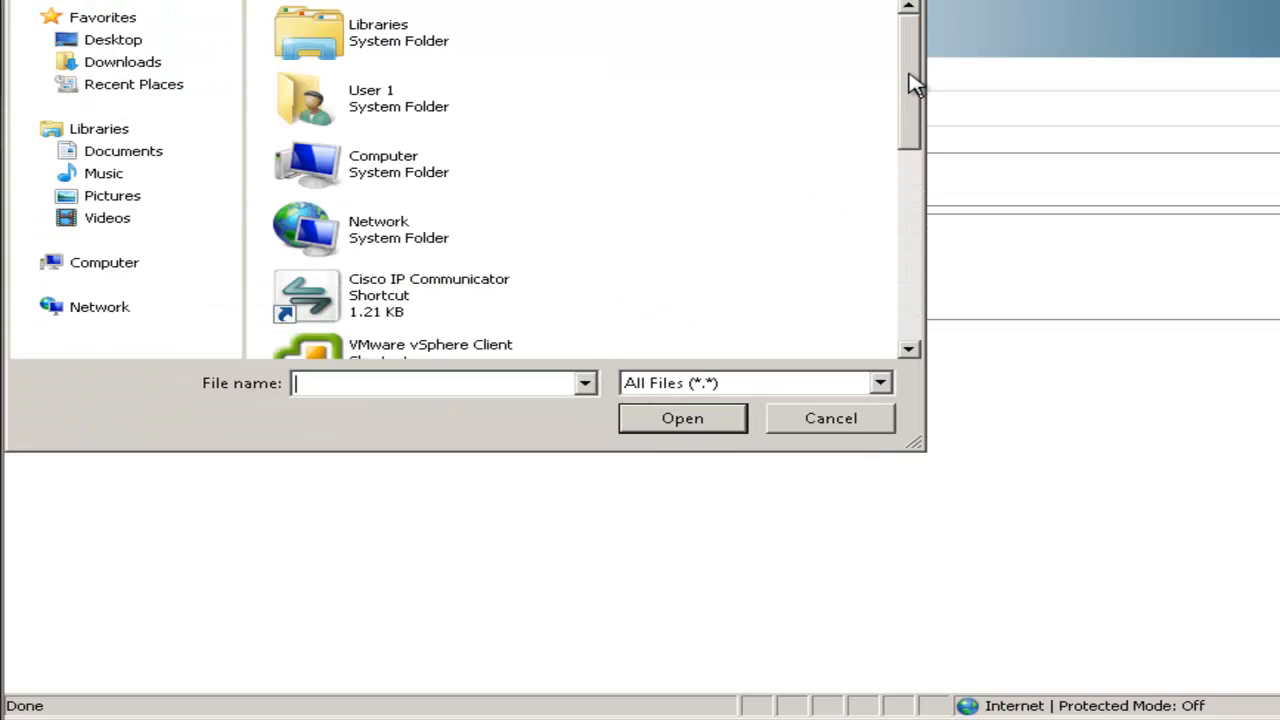
drag(914, 91, 894, 152)
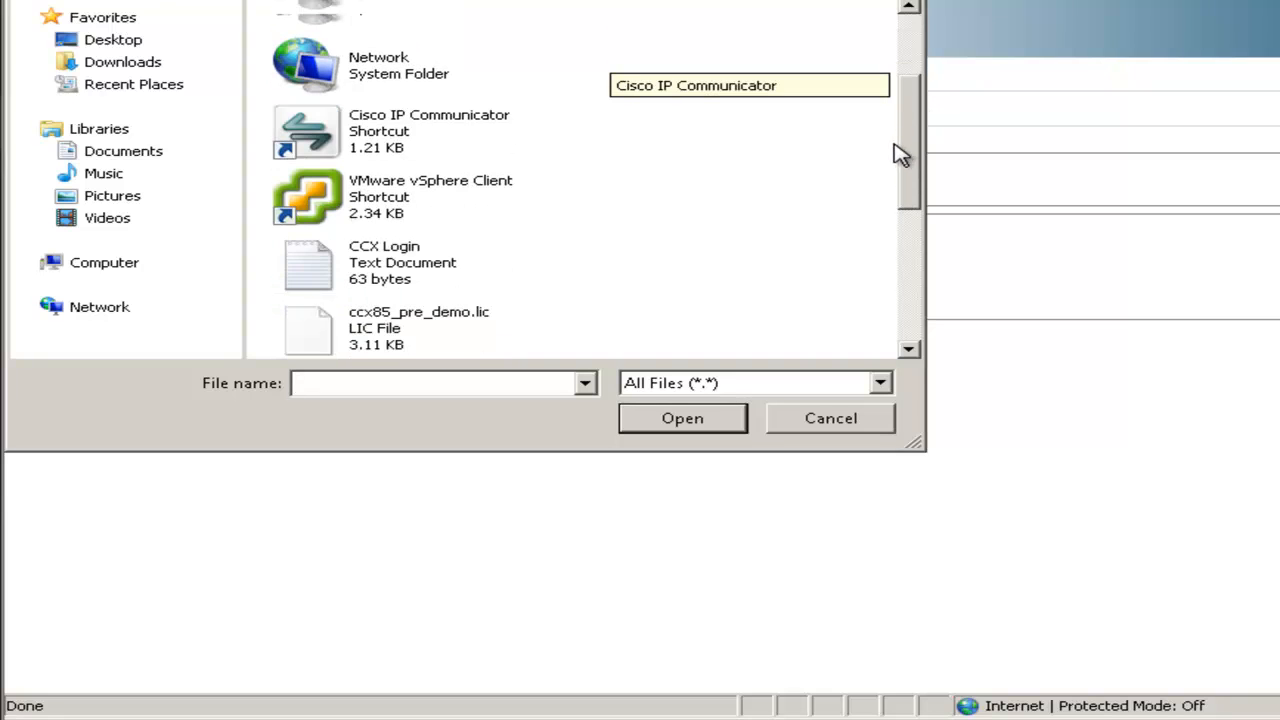
double_click(395, 312)
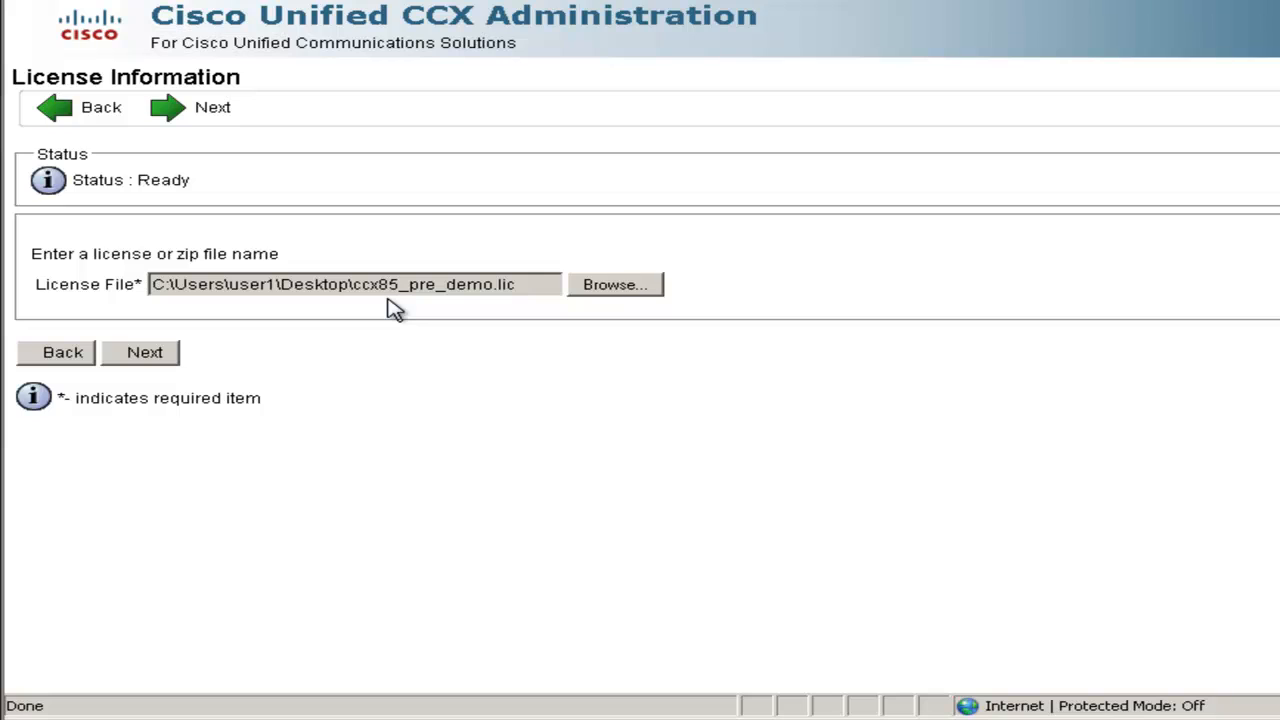
click(145, 355)
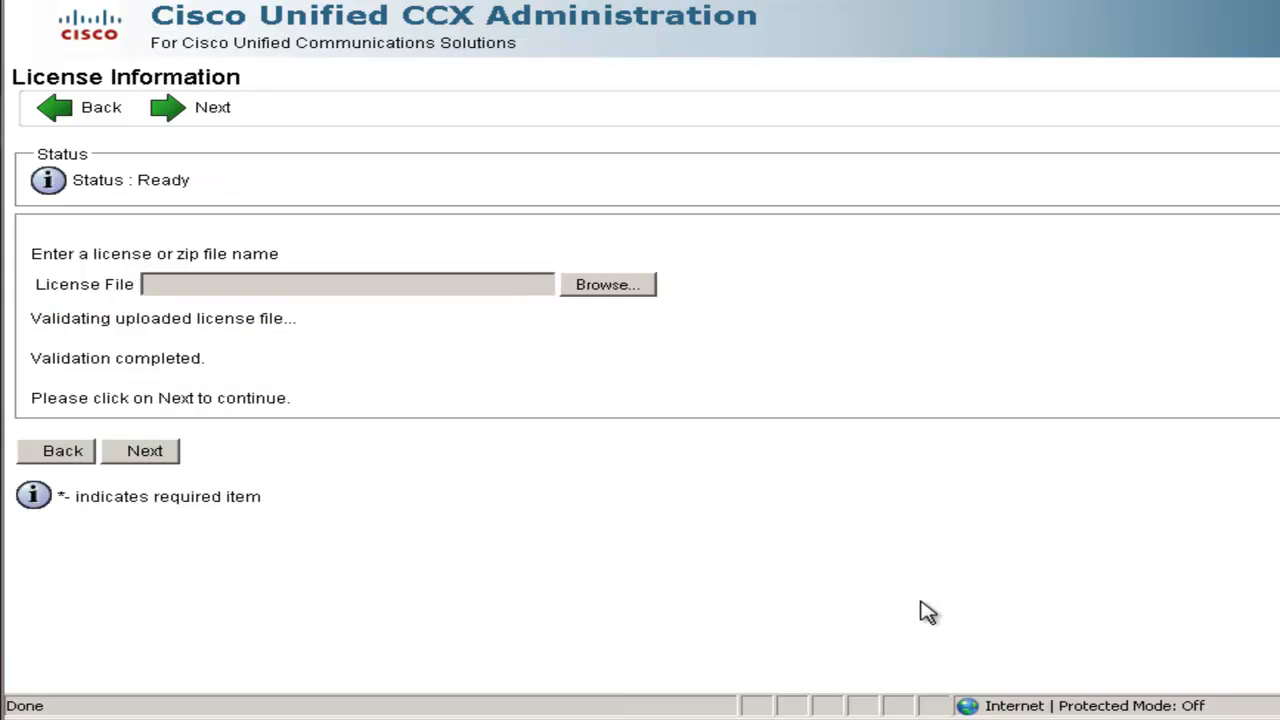
Continue past the validated license, component activation and publisher datastore activation
click(172, 460)
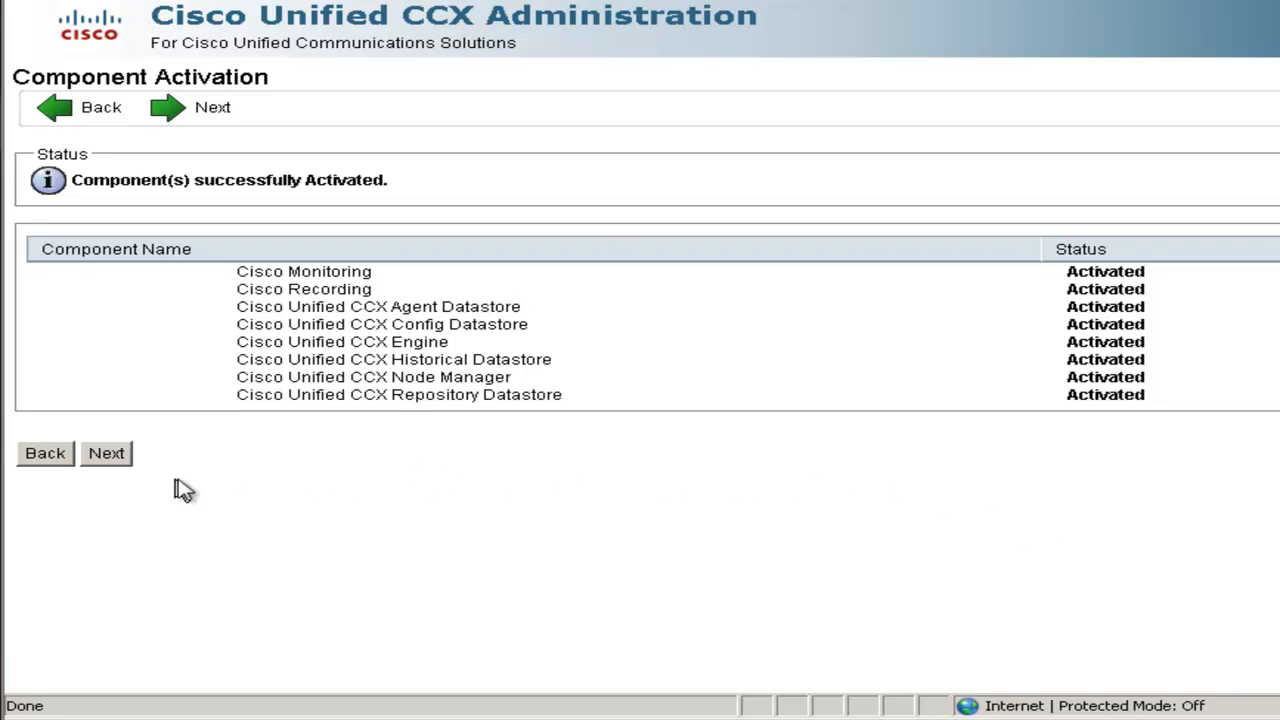
click(106, 463)
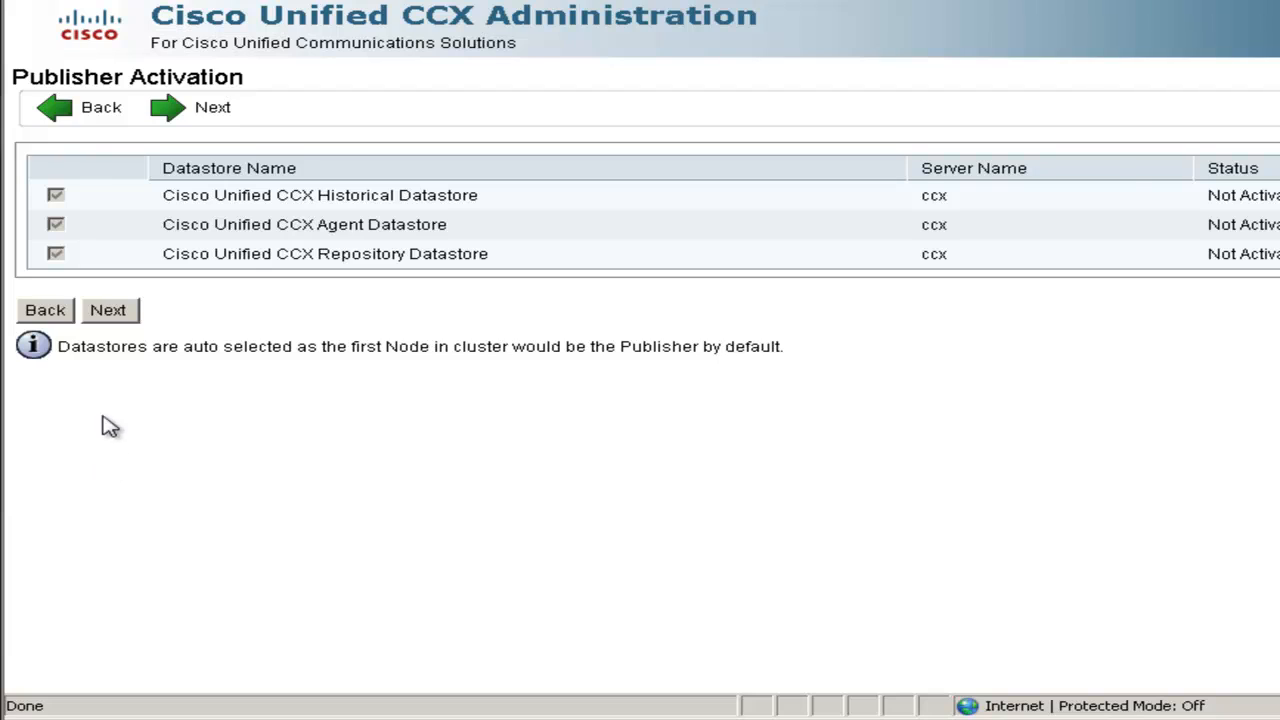
click(112, 318)
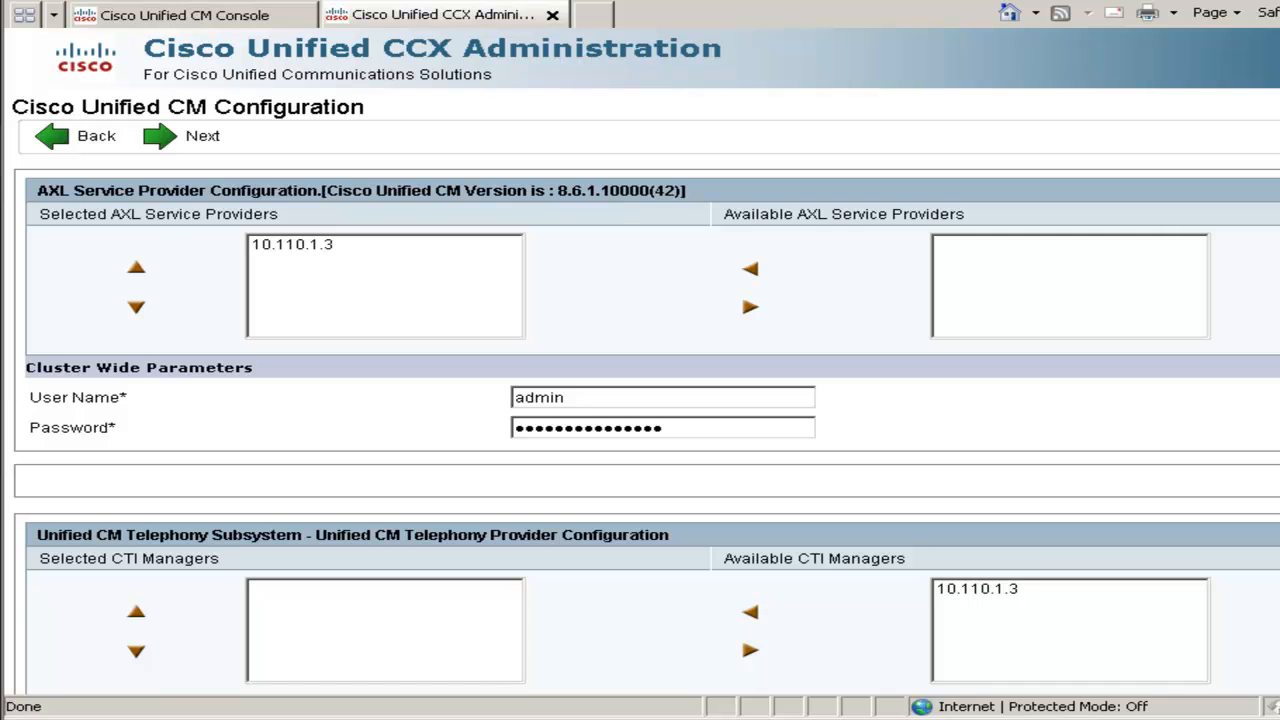
Assign 10.110.1.3 as the Telephony subsystem's CTI manager
scroll(640, 420, down, 2)
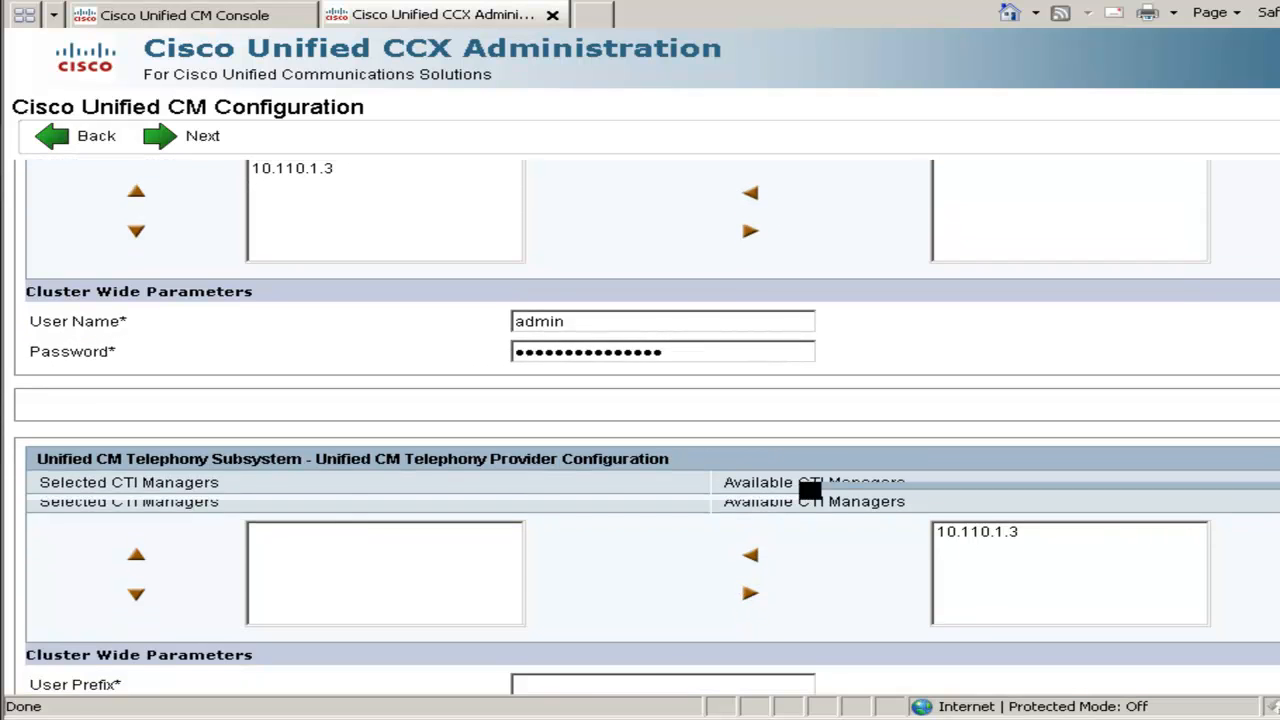
scroll(810, 490, down, 2)
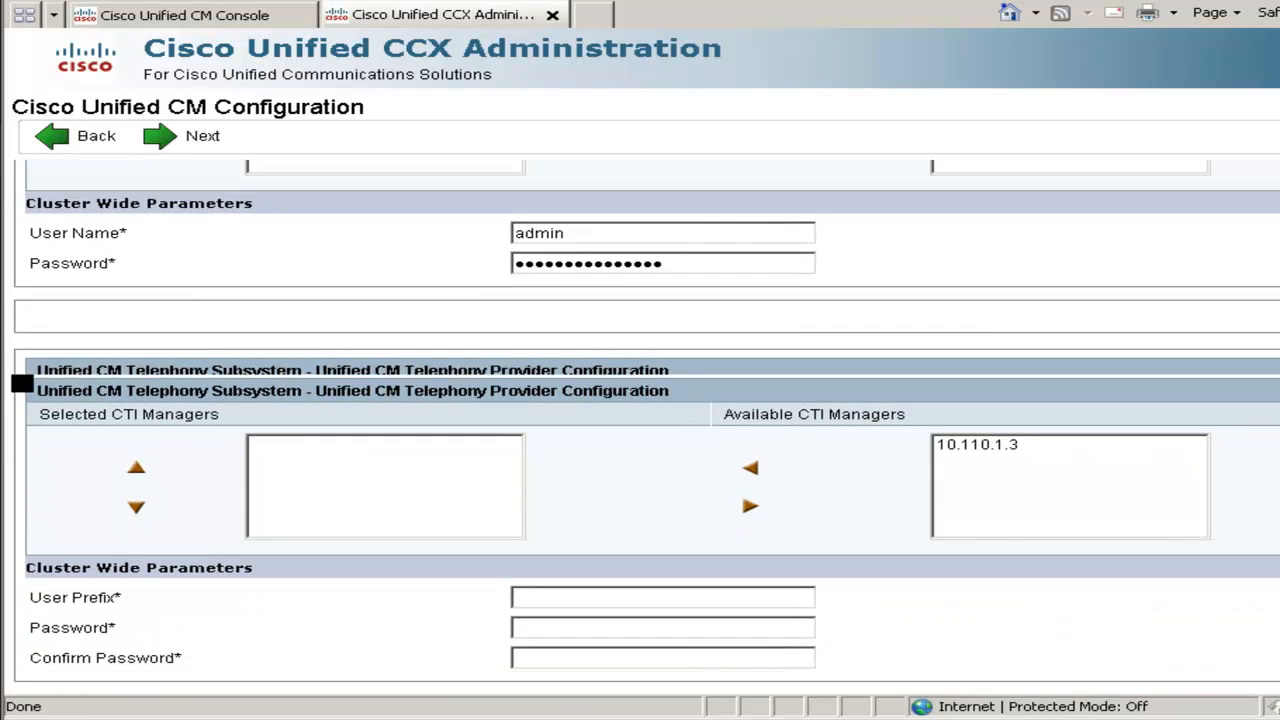
scroll(640, 420, down, 2)
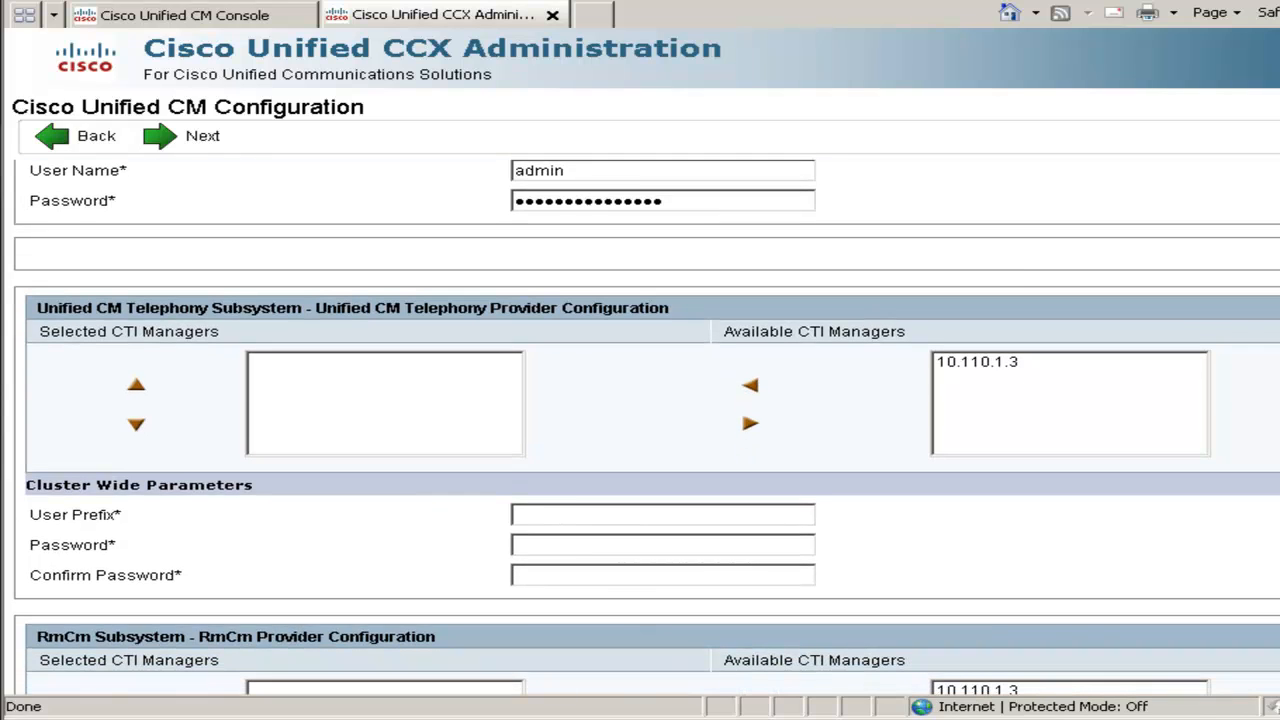
scroll(586, 329, down, 1)
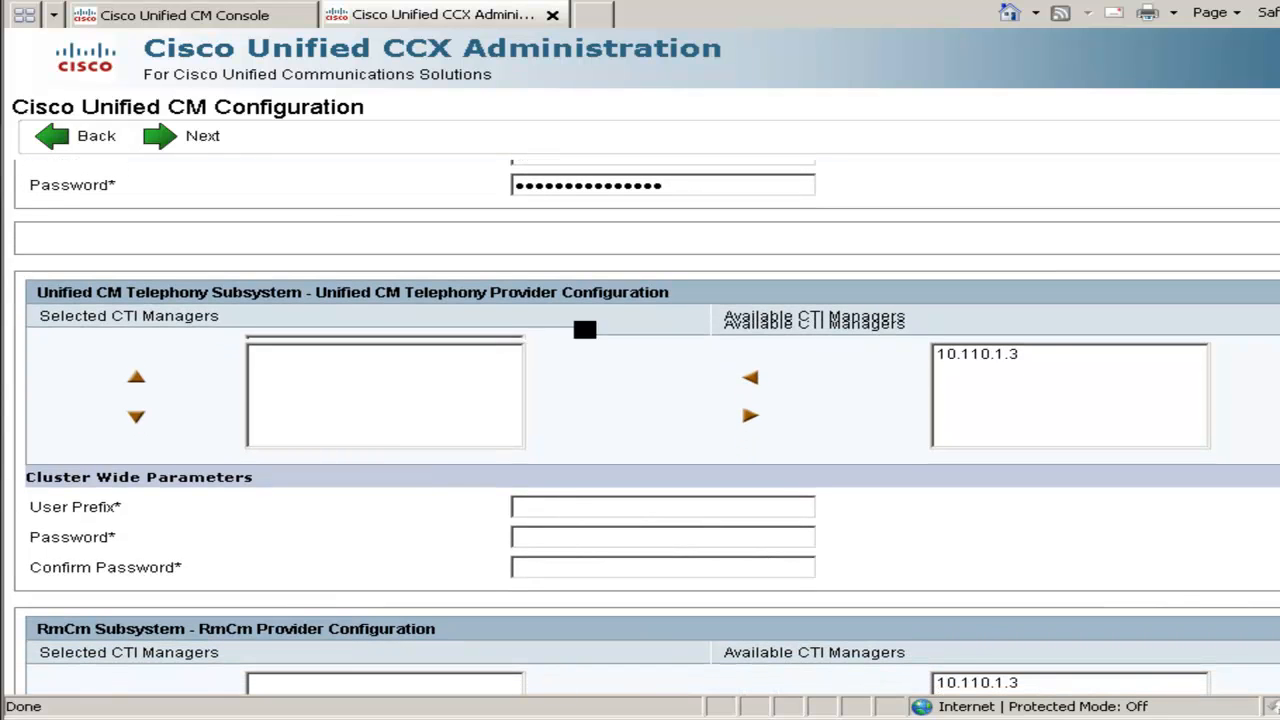
click(997, 360)
click(751, 372)
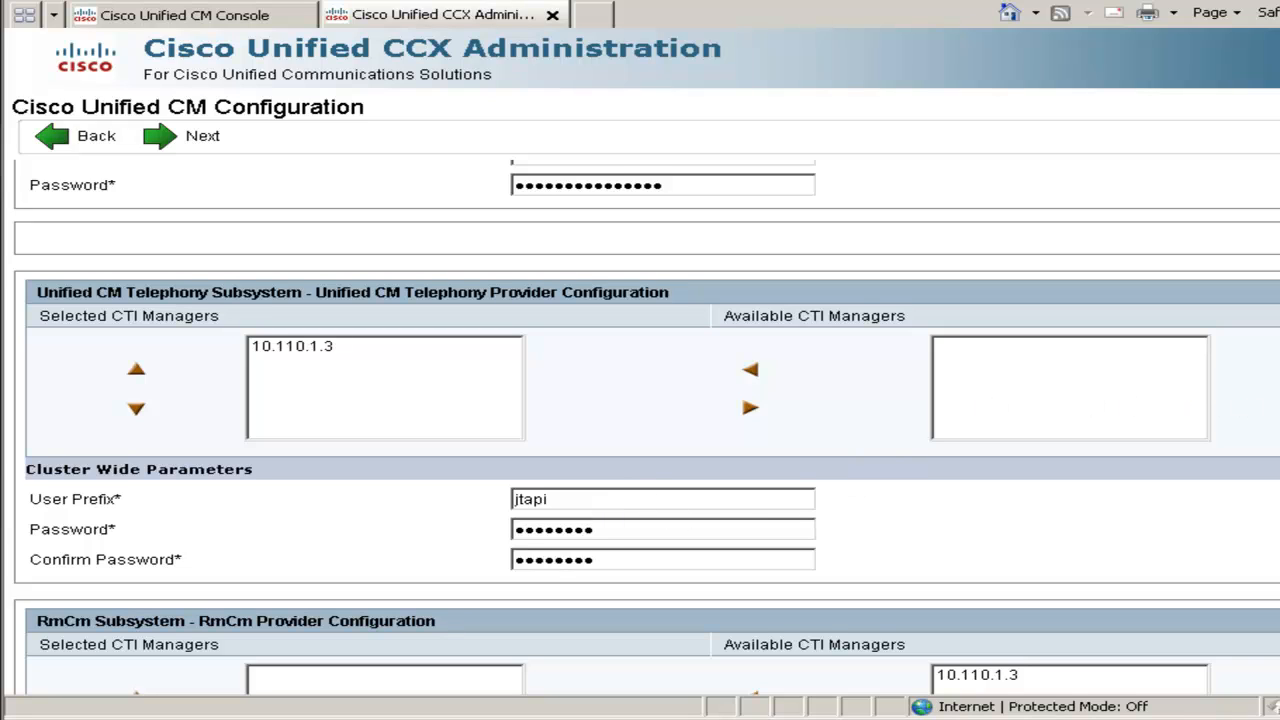
Assign 10.110.1.3 as the RmCm CTI manager, enter its user id, and submit
scroll(640, 420, down, 5)
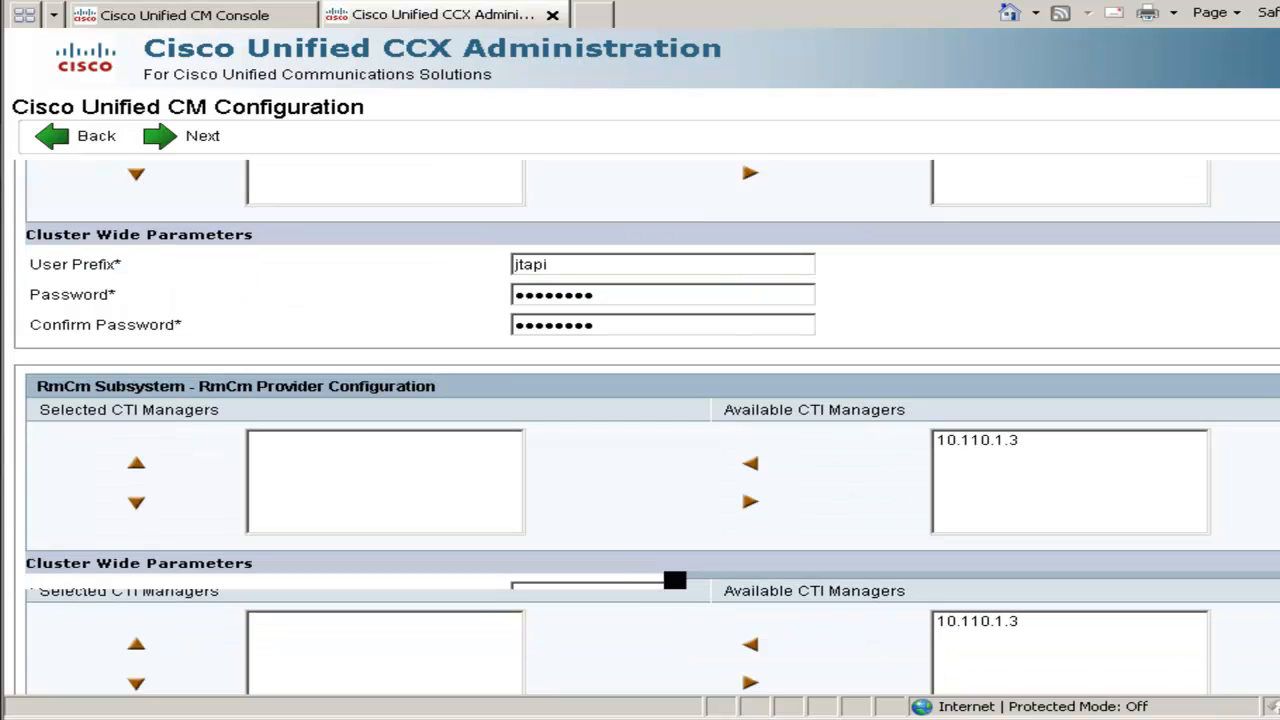
scroll(640, 420, down, 2)
click(980, 333)
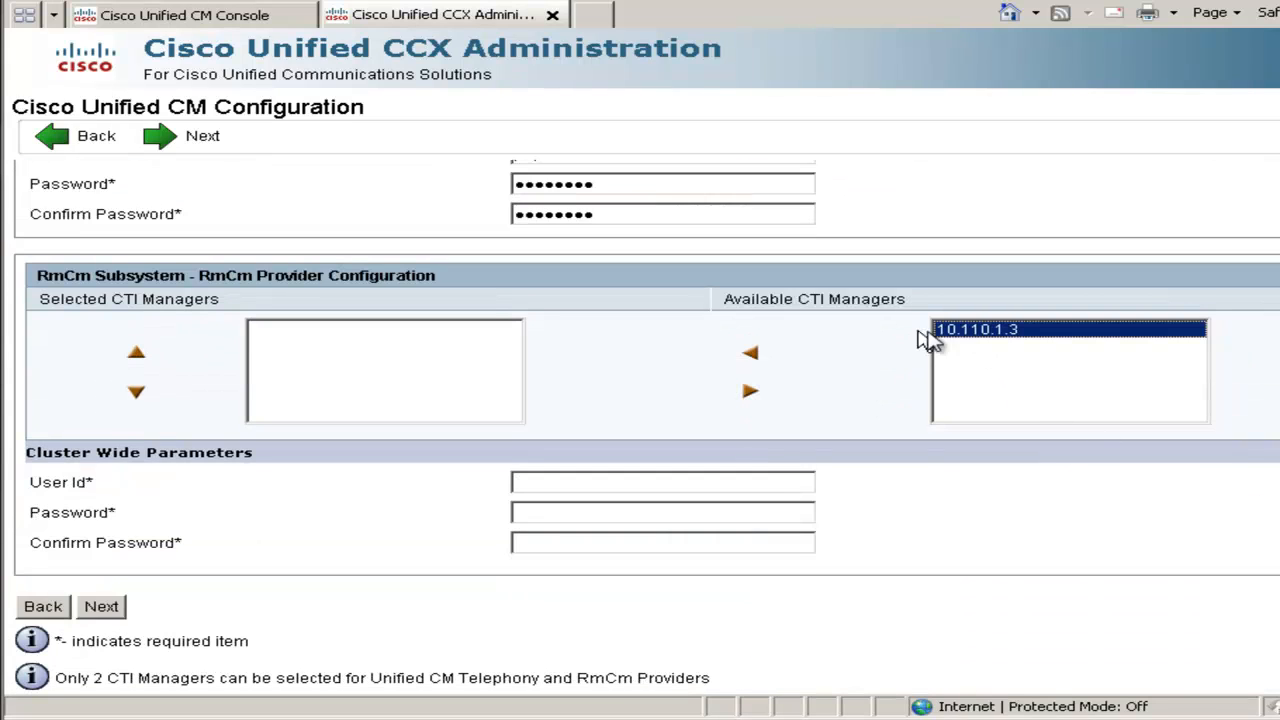
click(751, 353)
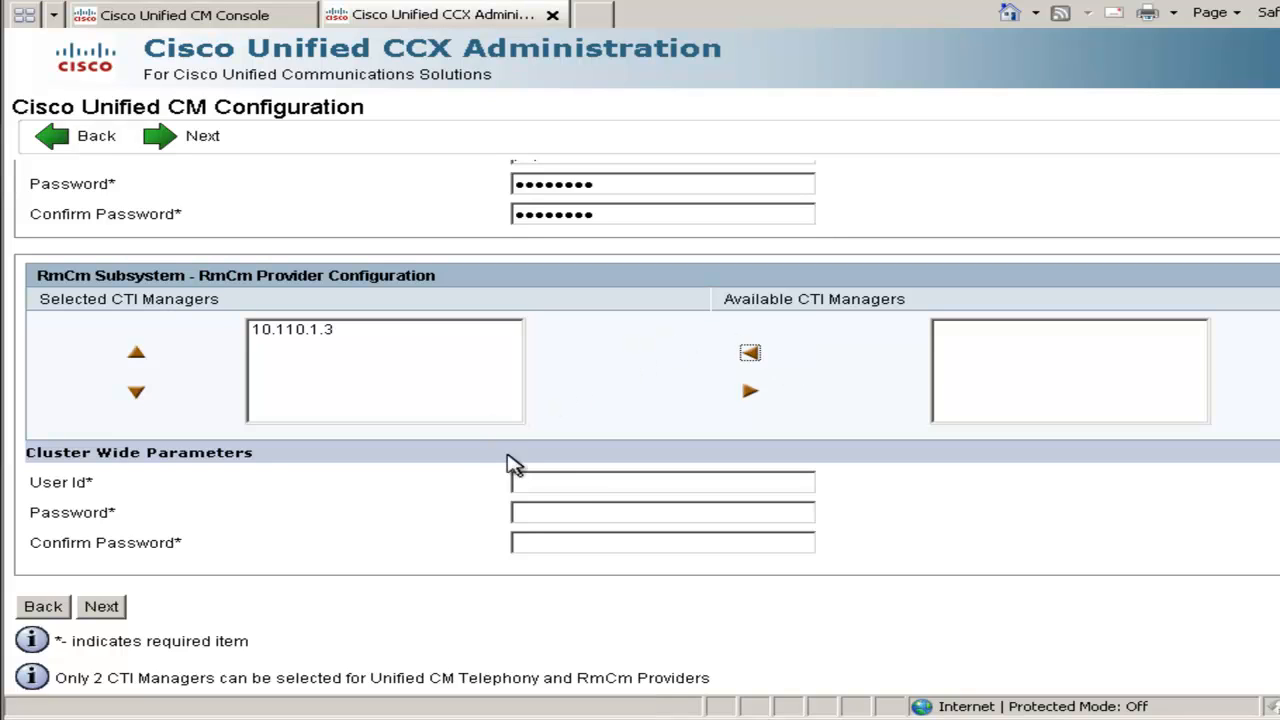
click(531, 476)
text(rmcm)
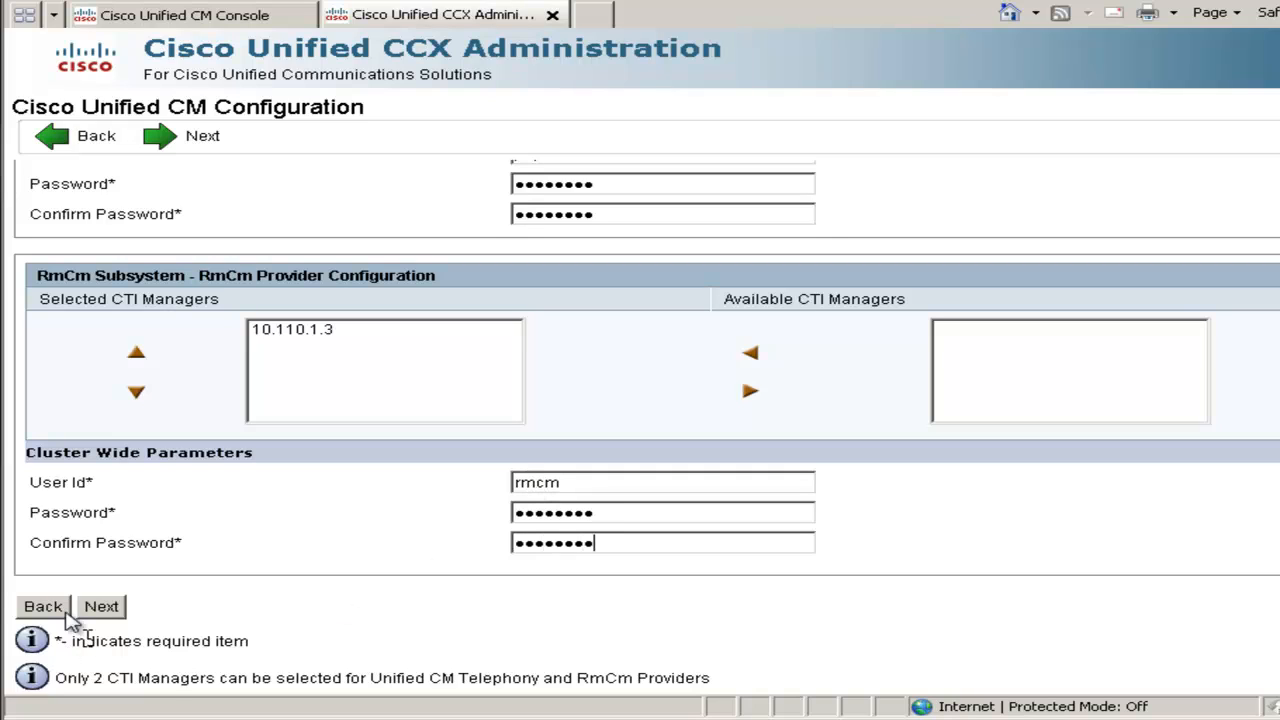
click(100, 607)
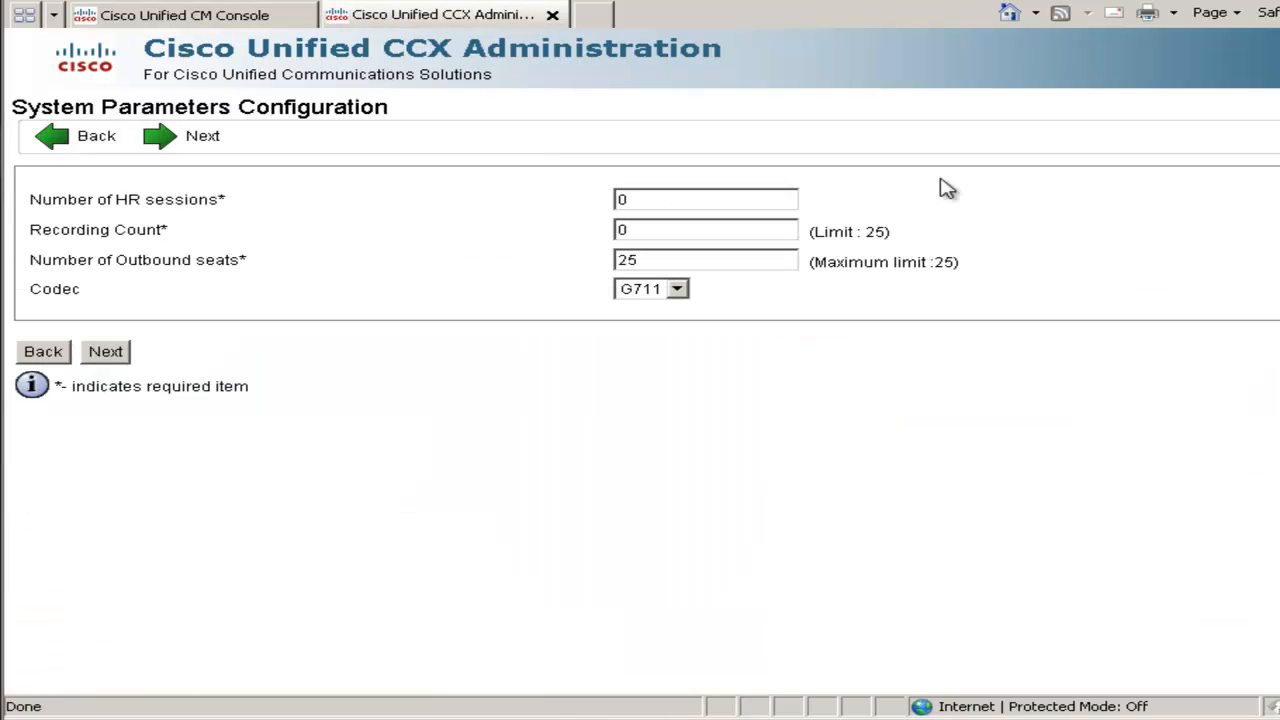
Set HR sessions and Recording Count to 3 in the system parameters
drag(650, 197, 556, 197)
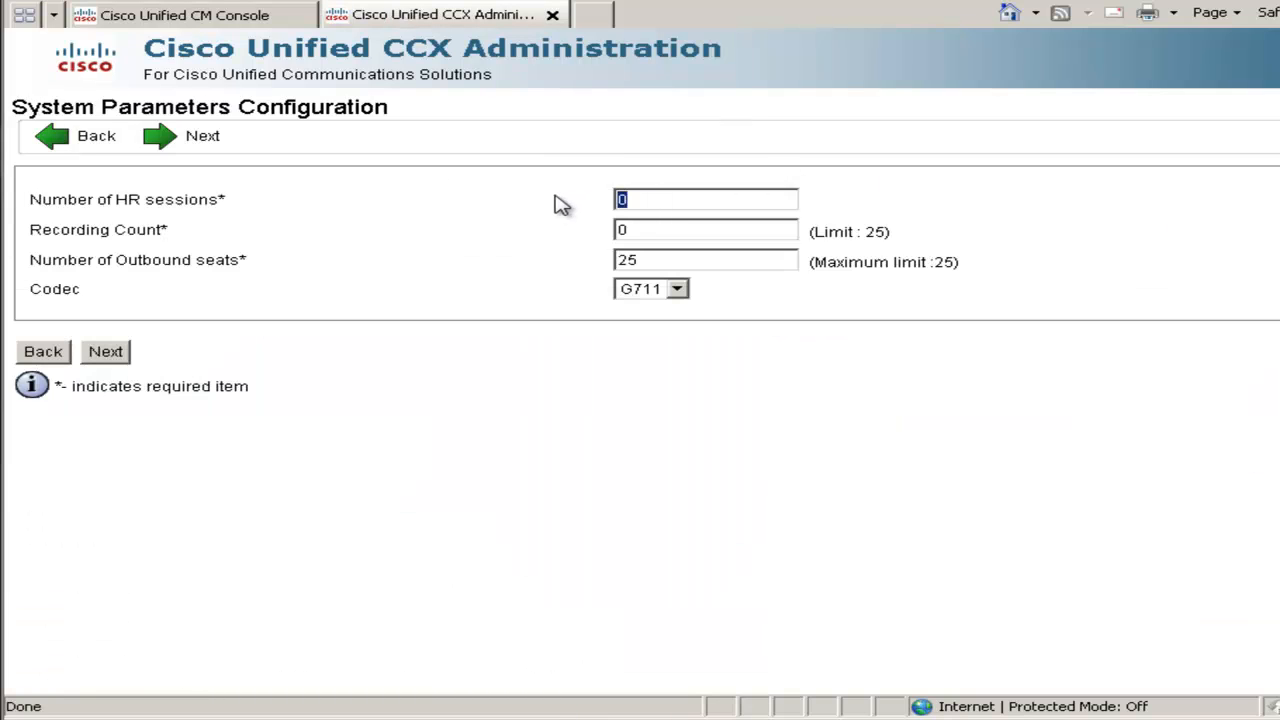
text(3)
drag(631, 234, 586, 243)
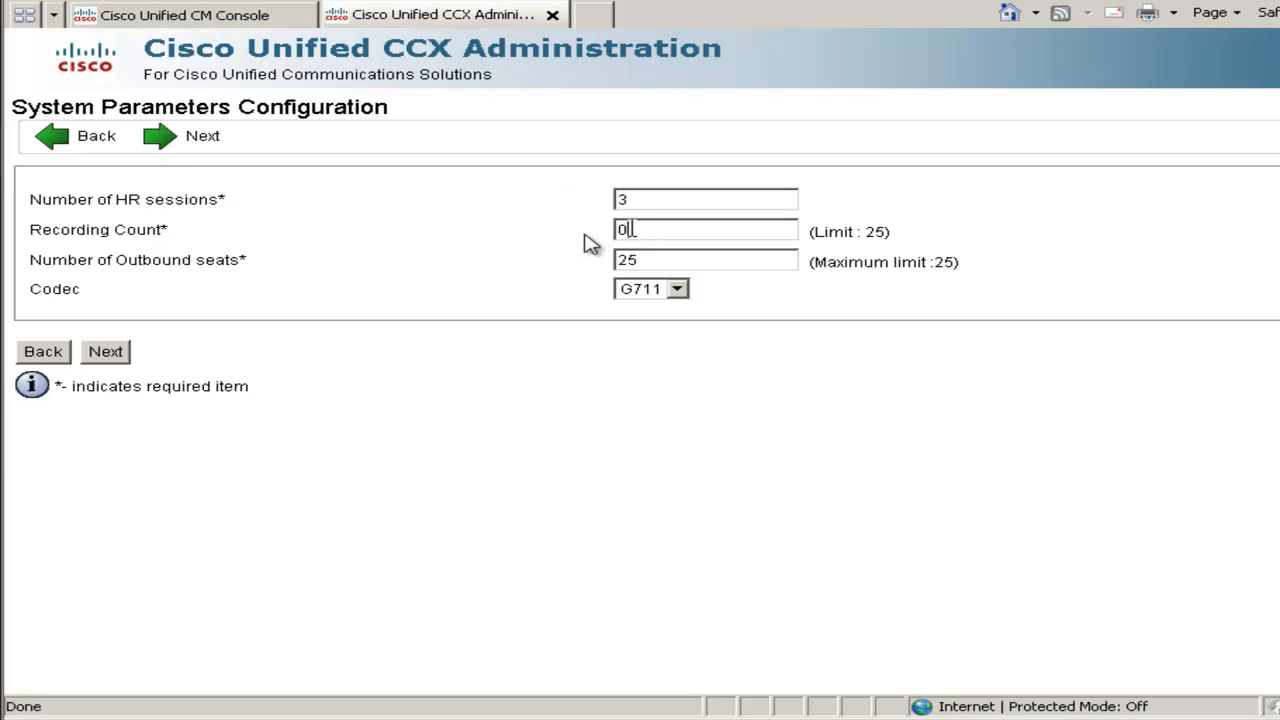
text(3)
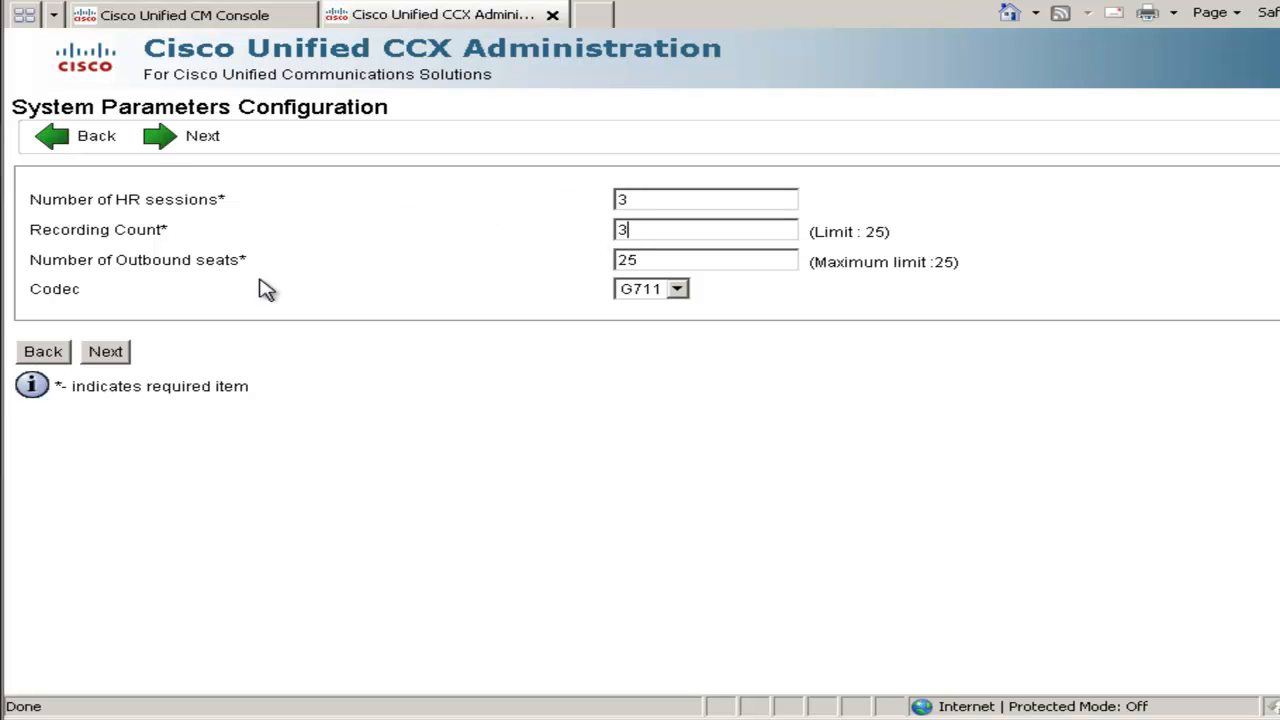
click(105, 353)
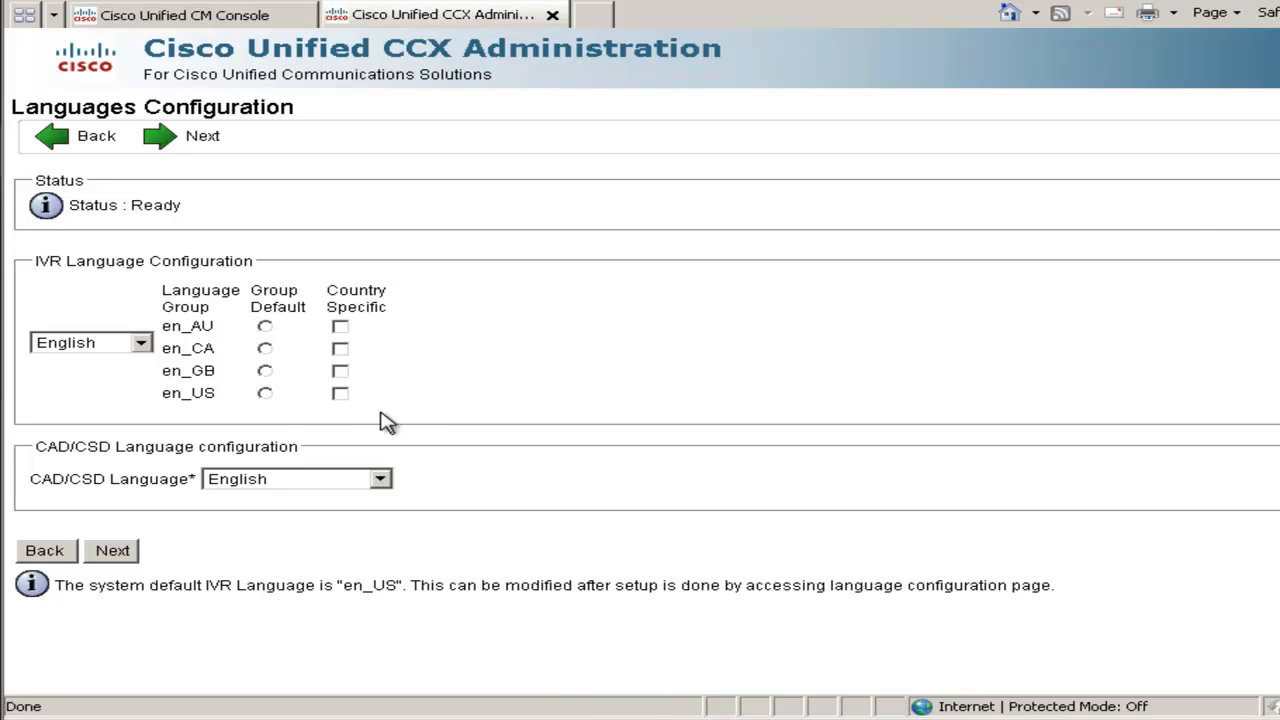
Make en_US the country-specific group default IVR language and acknowledge the reminder
click(266, 396)
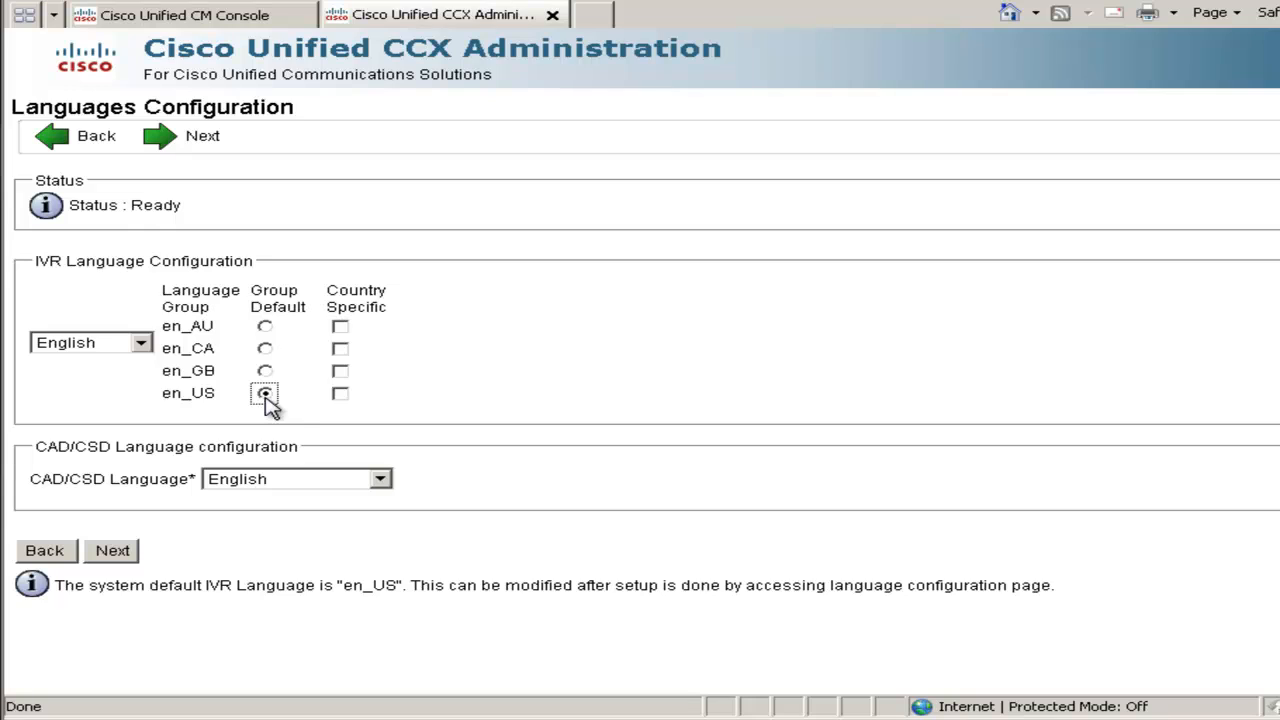
click(342, 396)
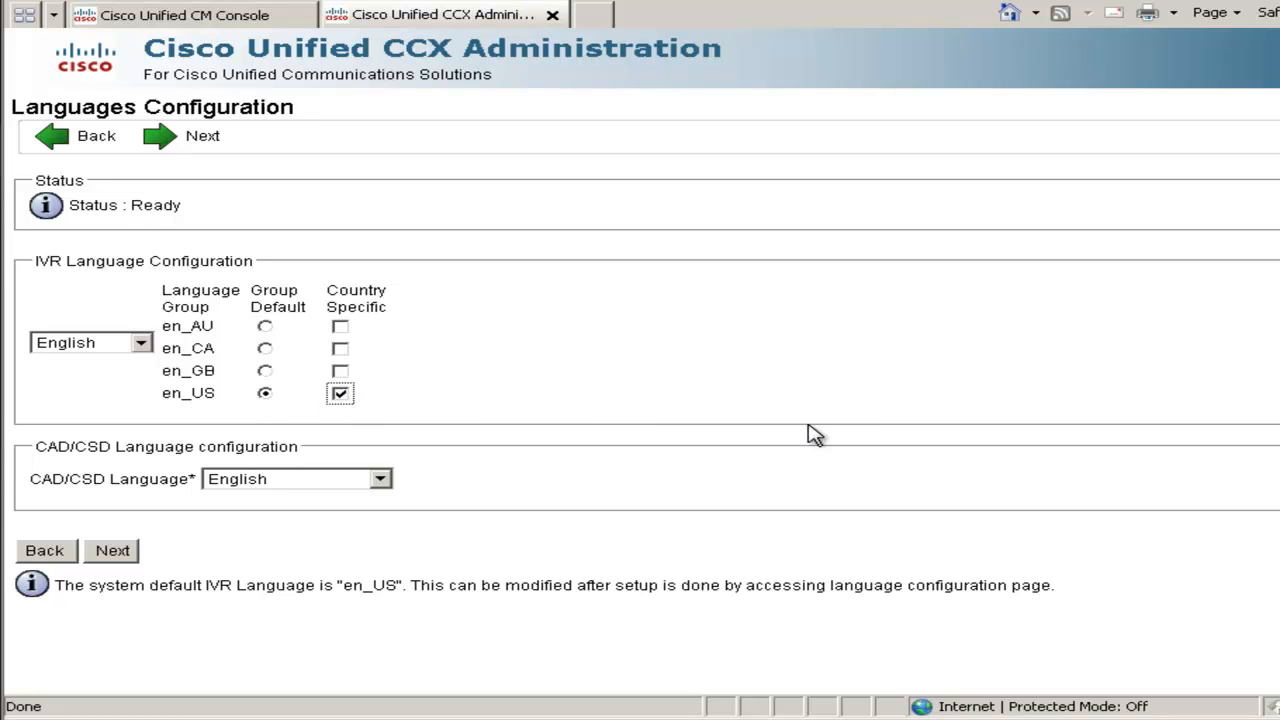
click(113, 553)
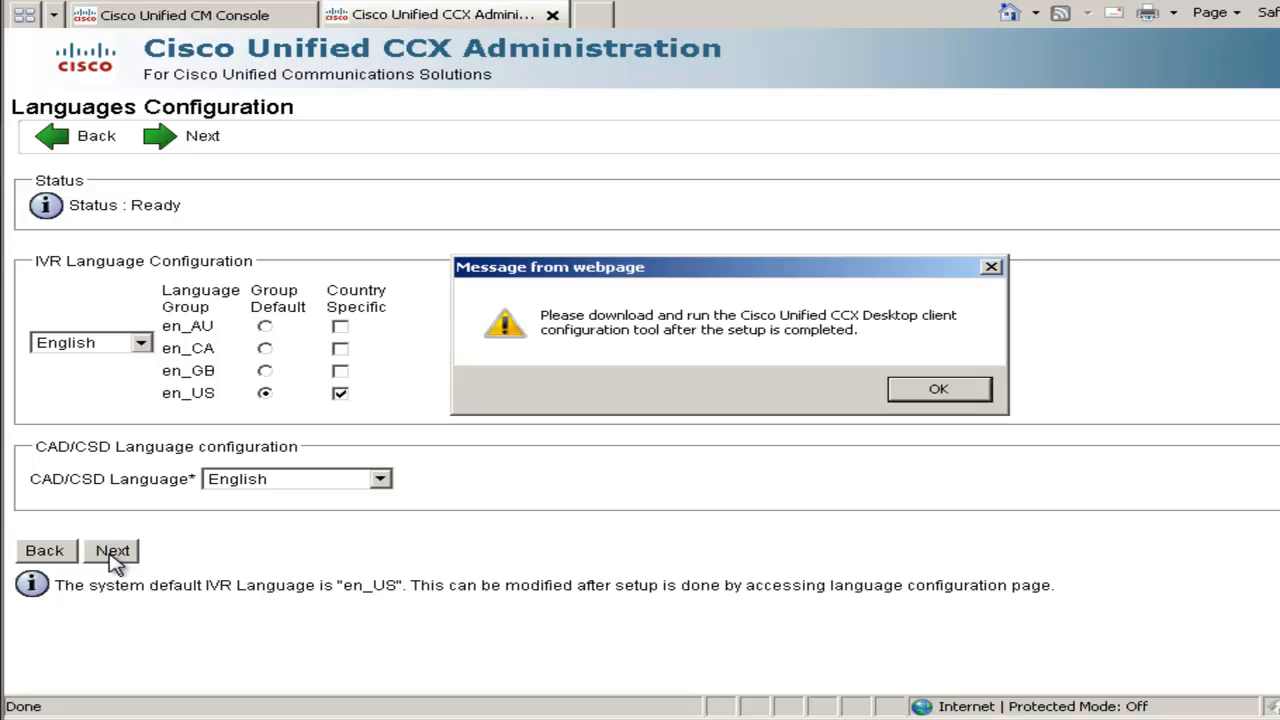
click(906, 394)
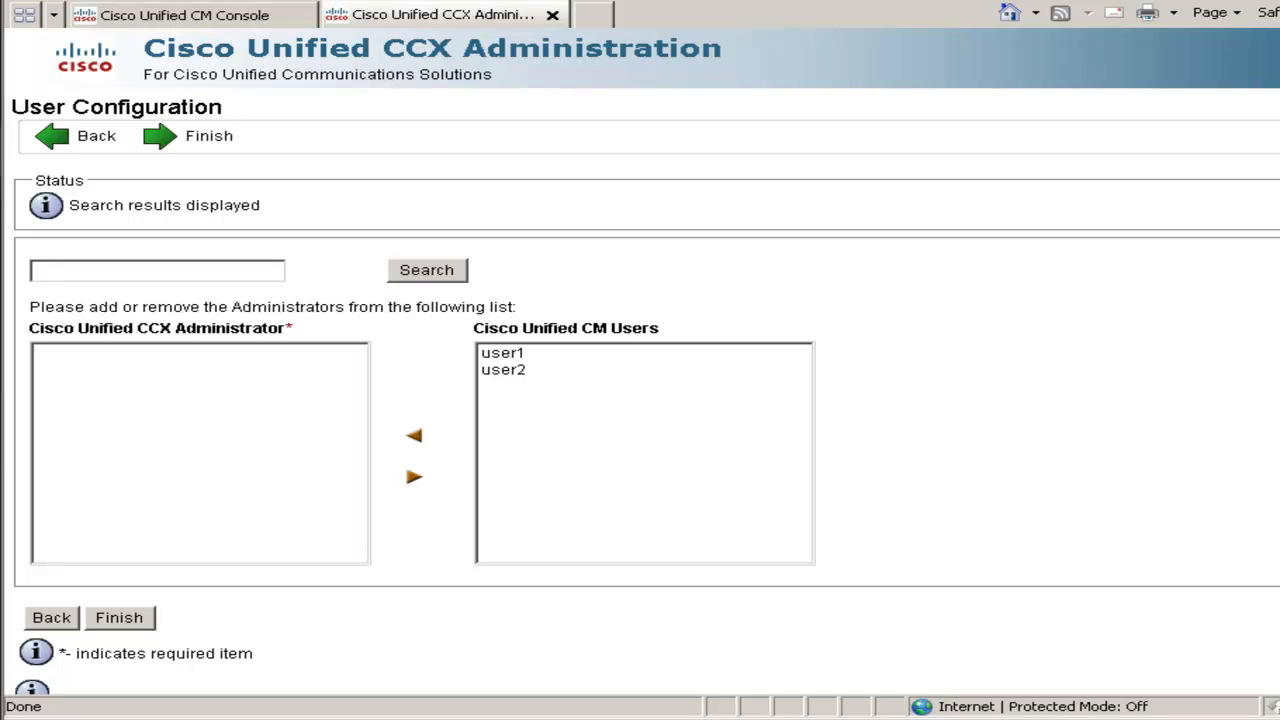
Add the first Unified CM user as CCX administrator and finish the setup wizard
click(503, 355)
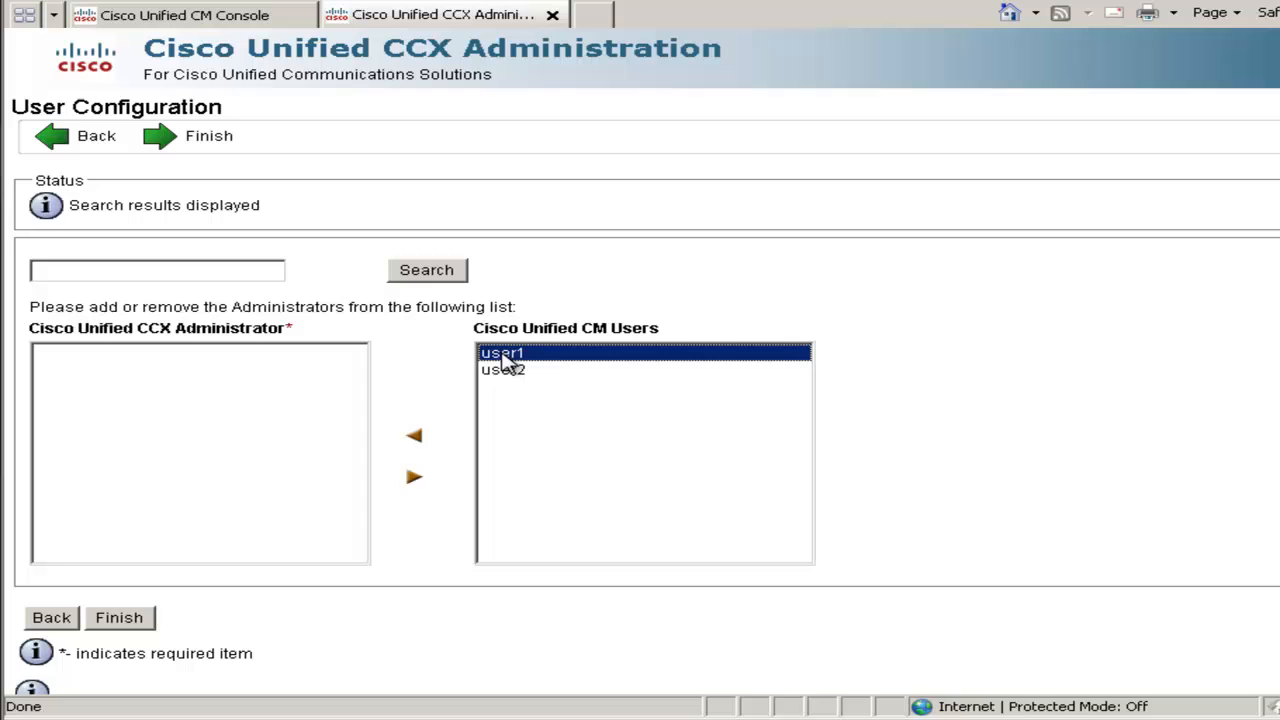
click(415, 442)
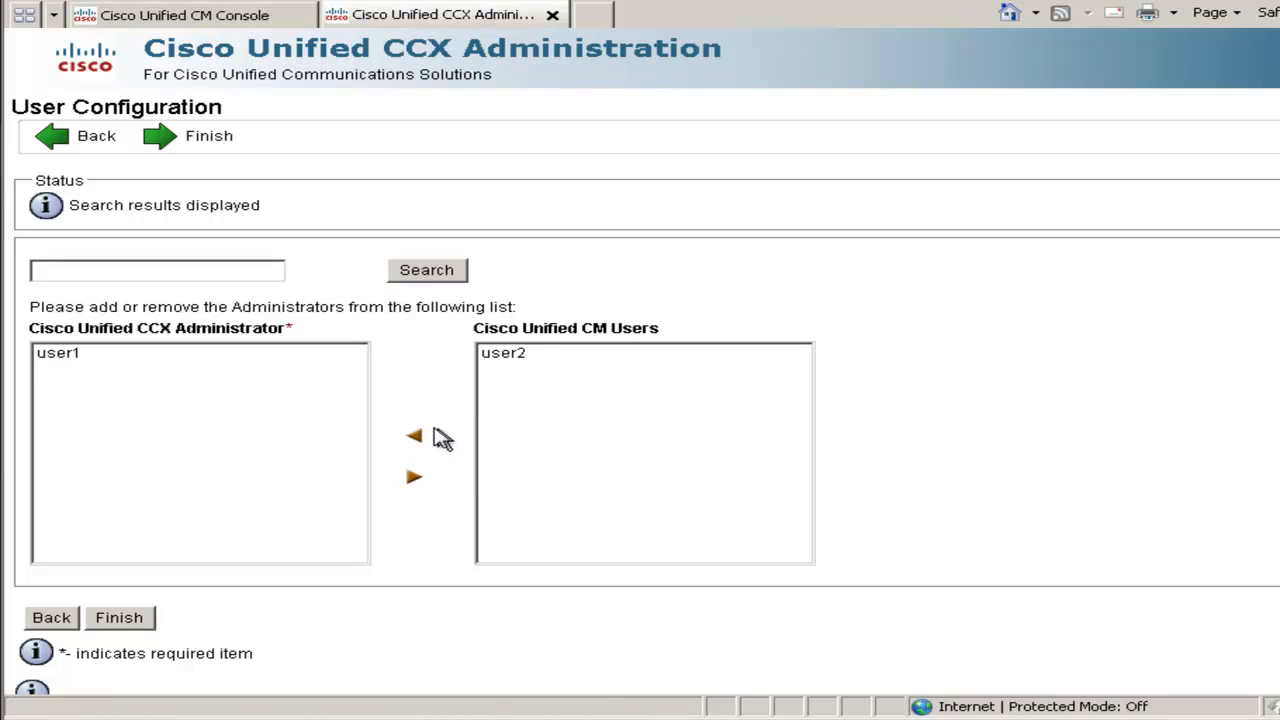
click(120, 620)
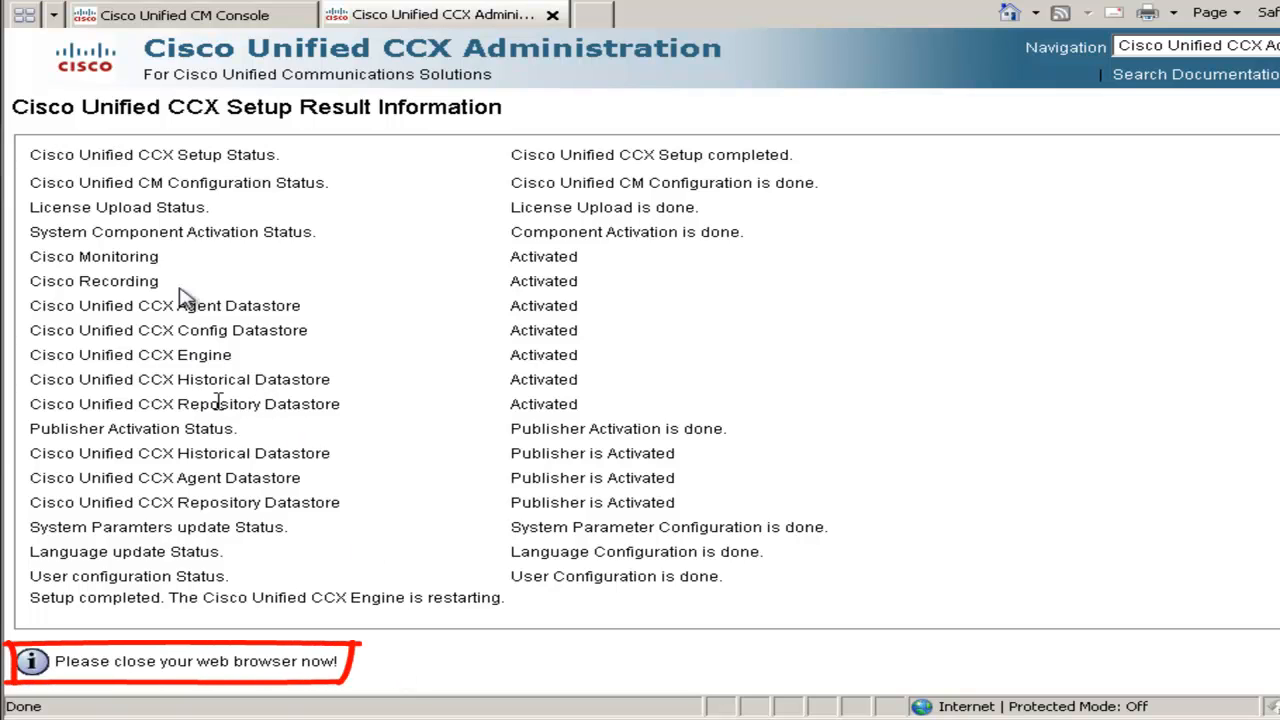
Find the phones in Unified CM and open cipc1's Phone Configuration page
click(552, 14)
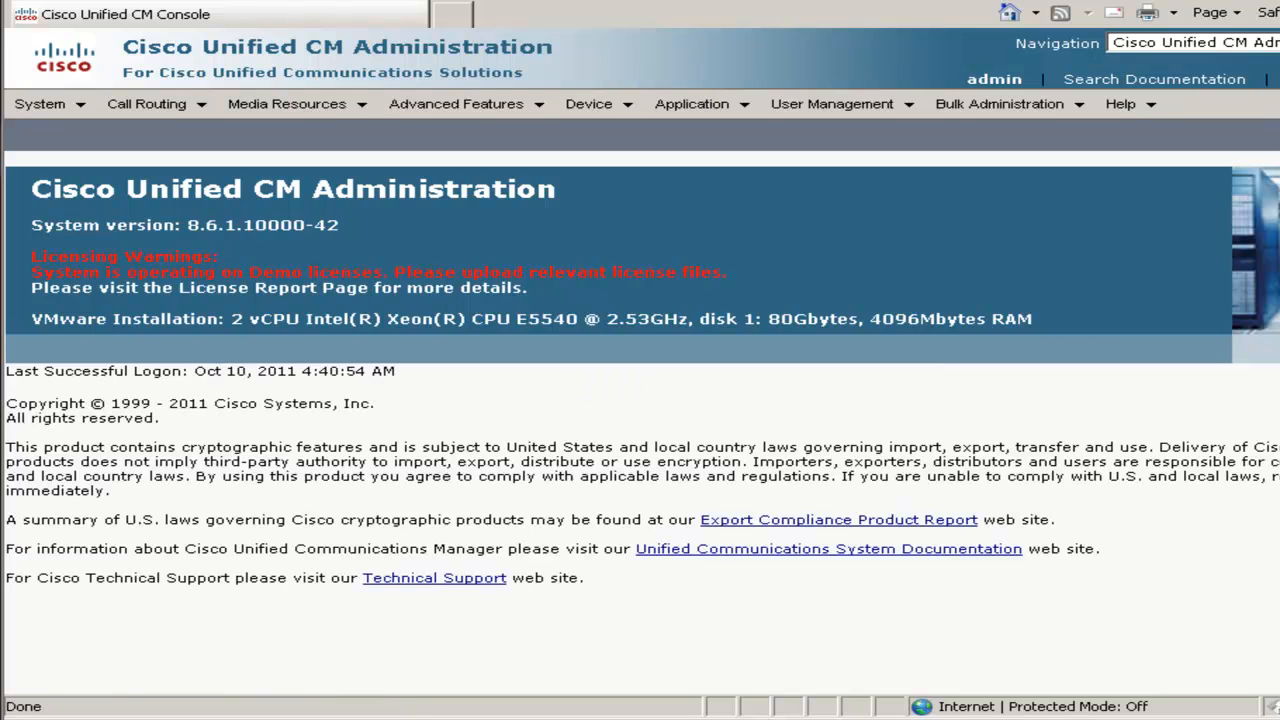
click(590, 106)
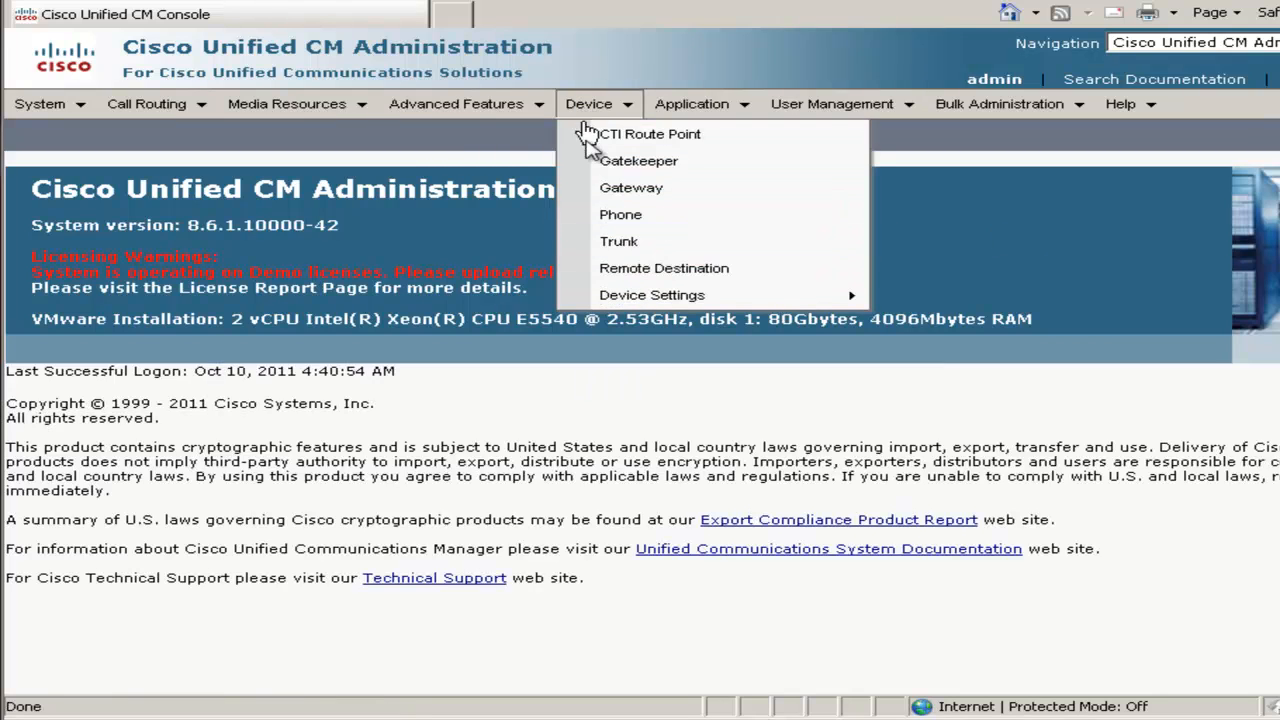
click(604, 218)
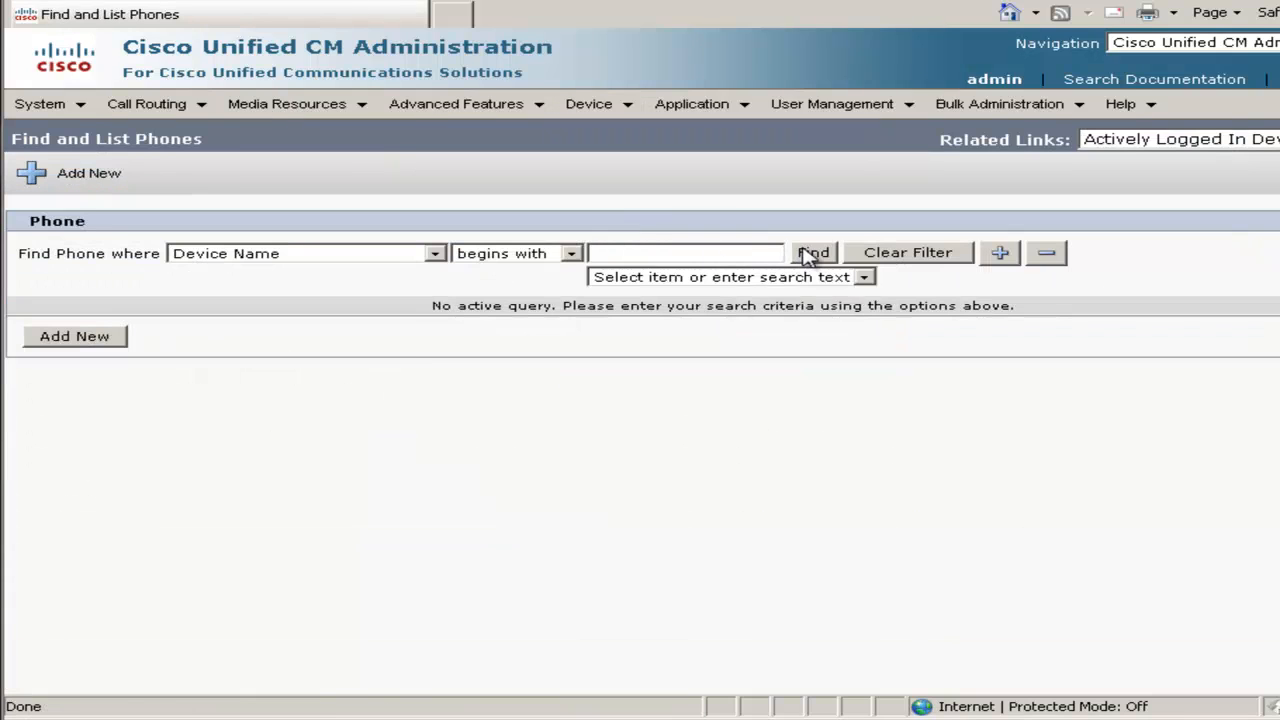
click(812, 254)
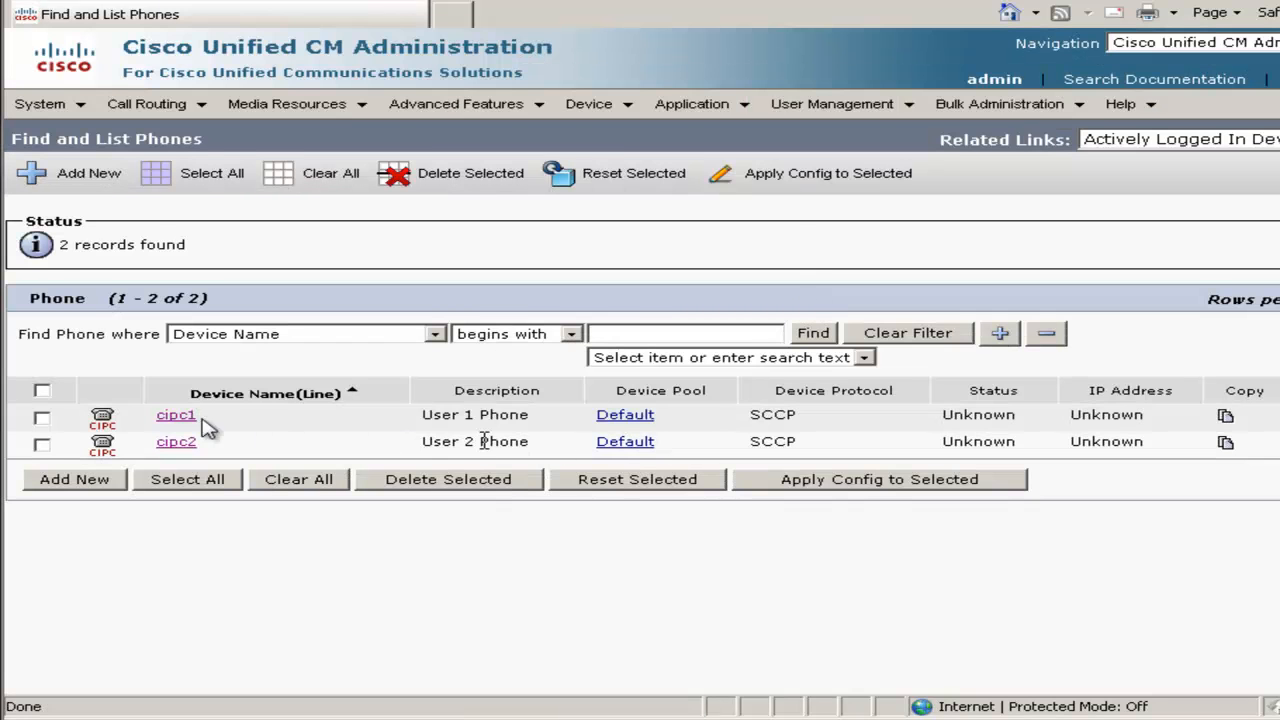
click(176, 418)
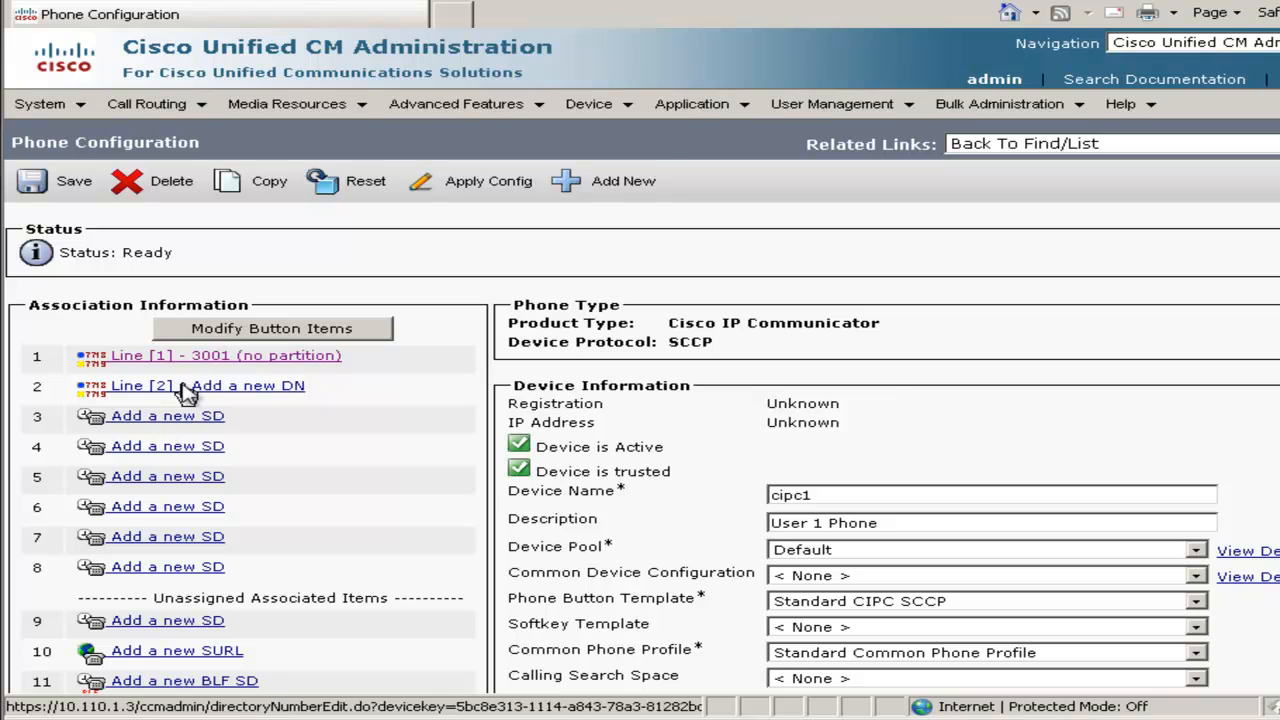
click(187, 390)
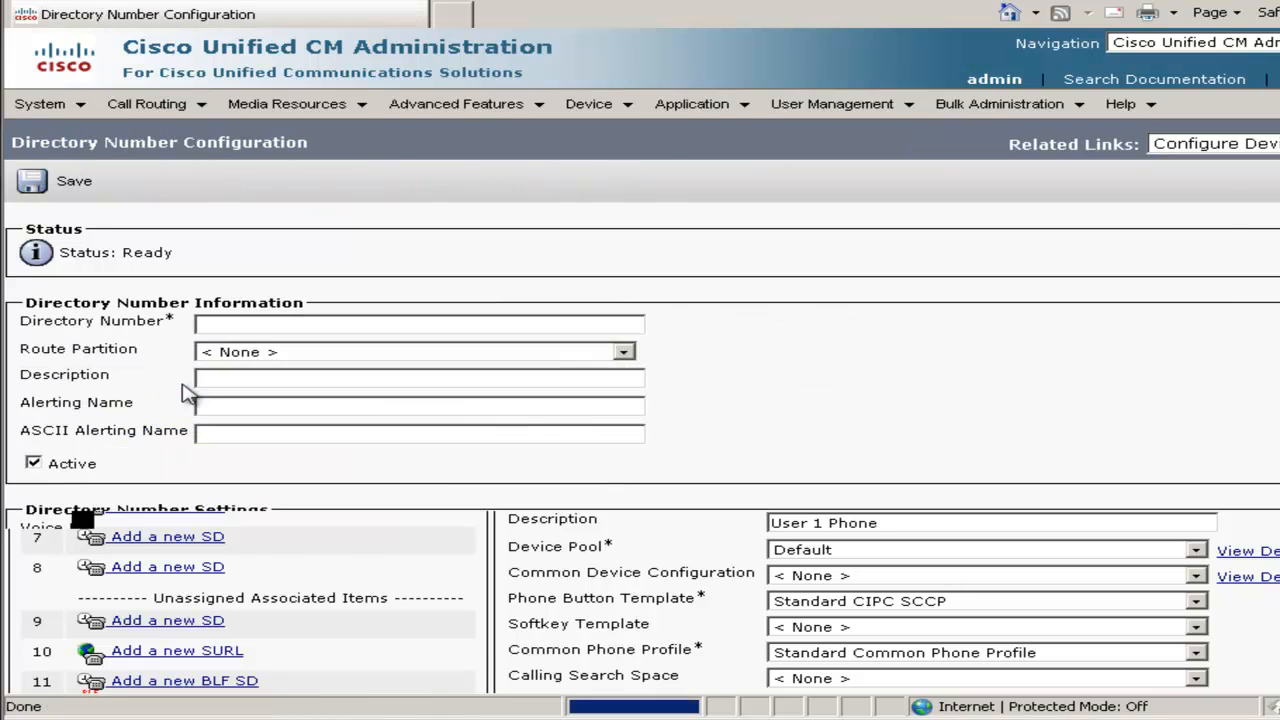
Create directory number 5001 on line 2 with alerting name ACME Sales
click(203, 328)
text(5)
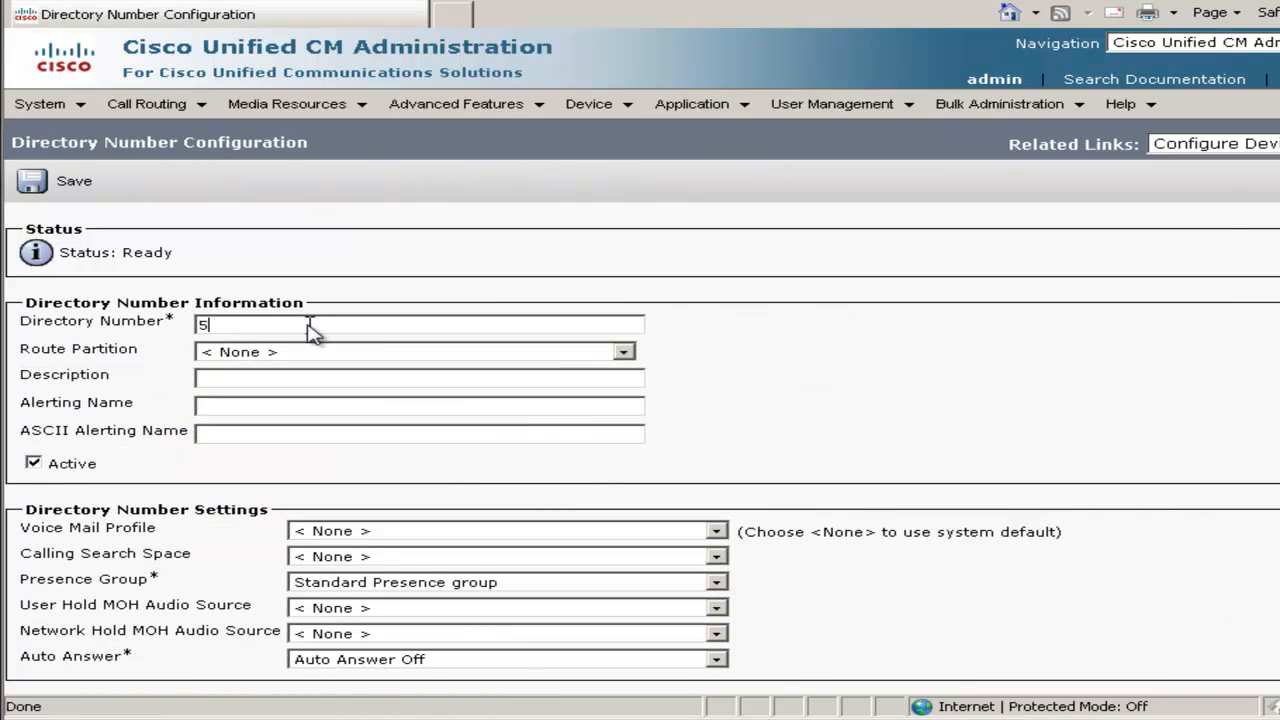
text(001)
click(731, 410)
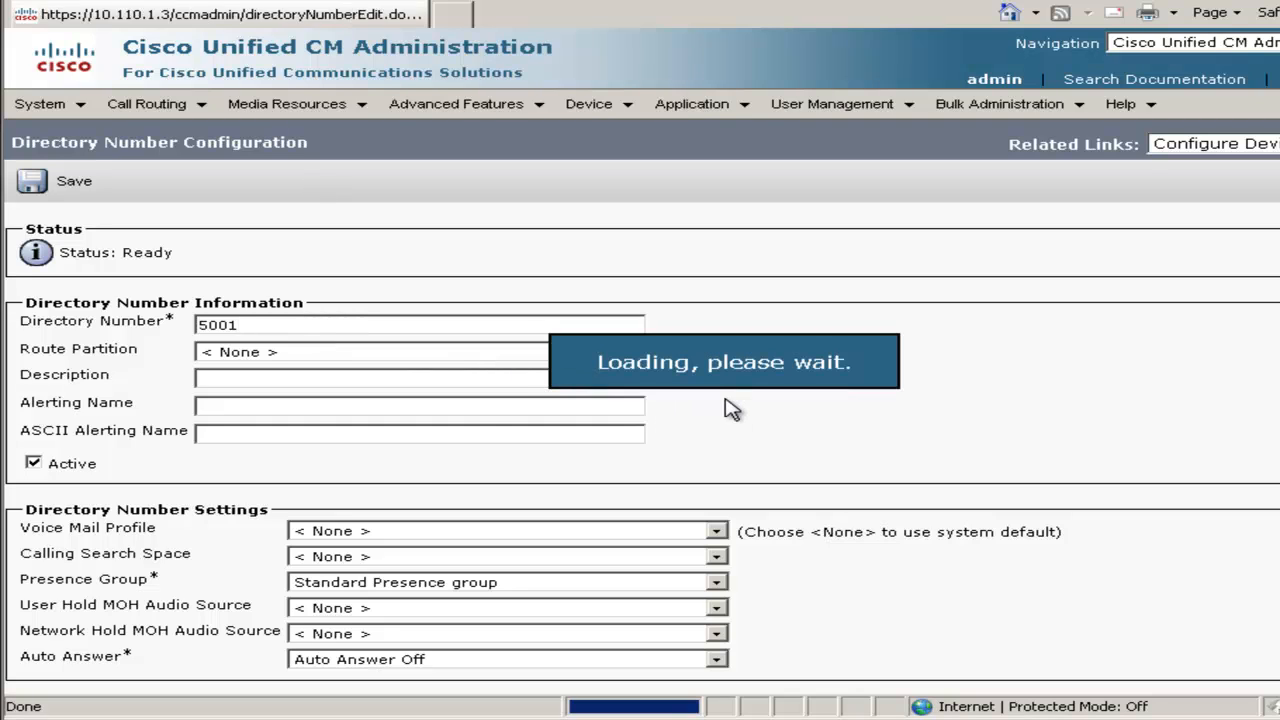
click(239, 411)
text(ACME Sales (5001)
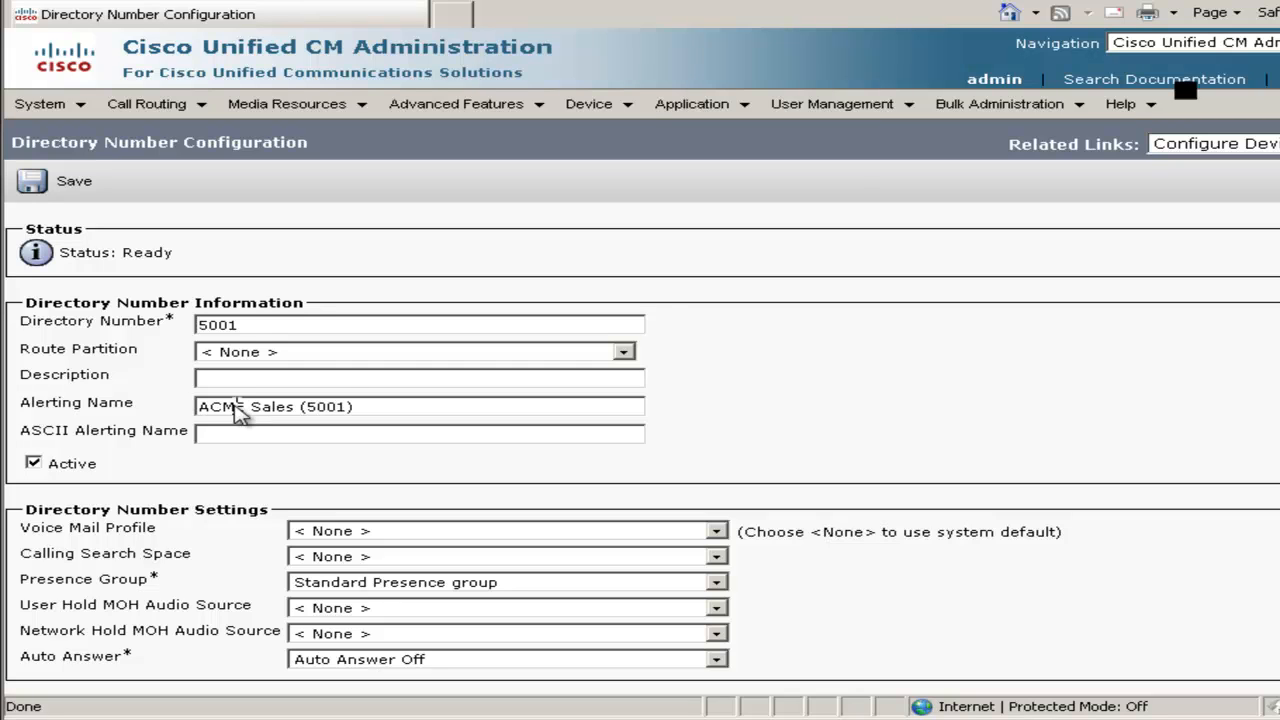
key(Tab)
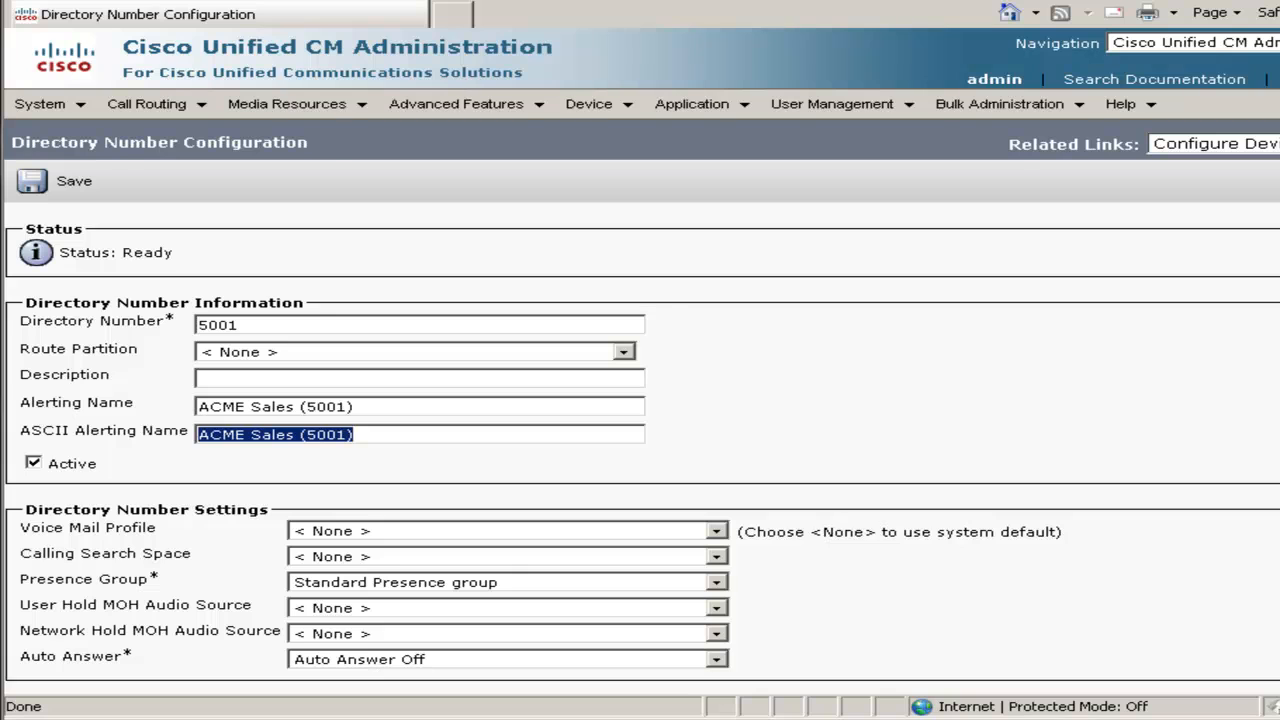
scroll(640, 450, down, 10)
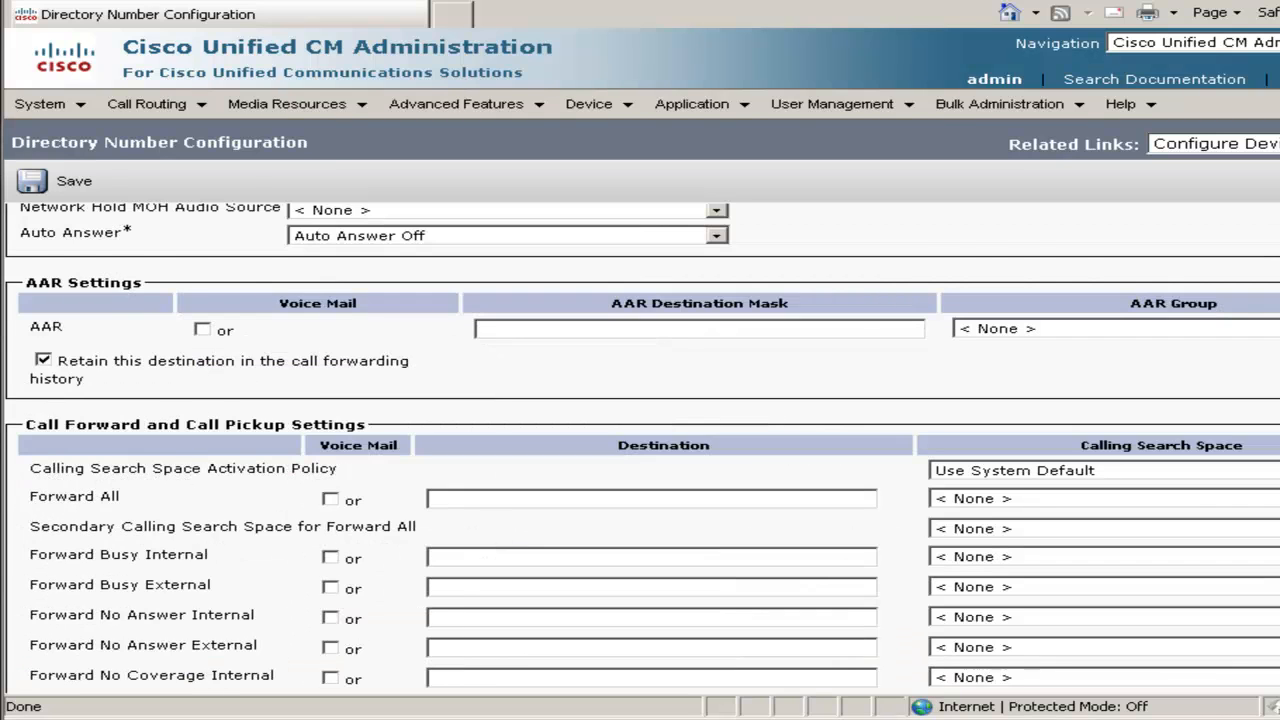
scroll(640, 450, down, 8)
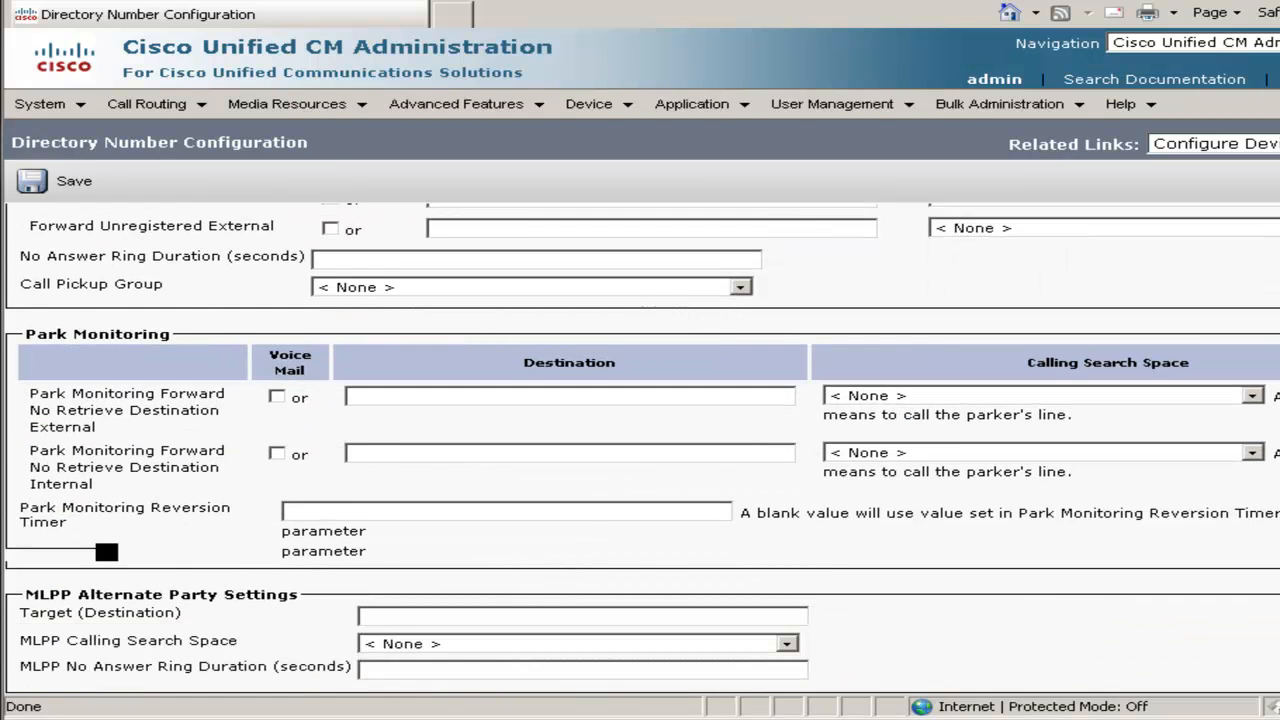
scroll(640, 450, down, 8)
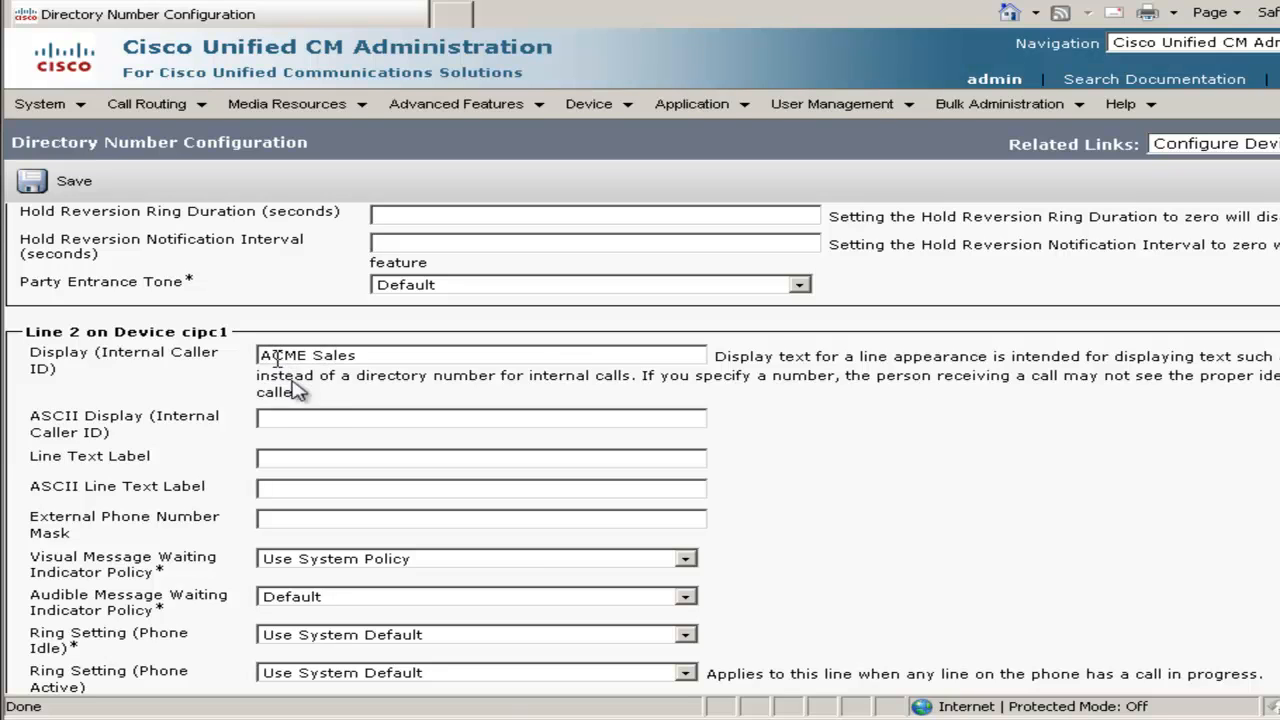
click(316, 420)
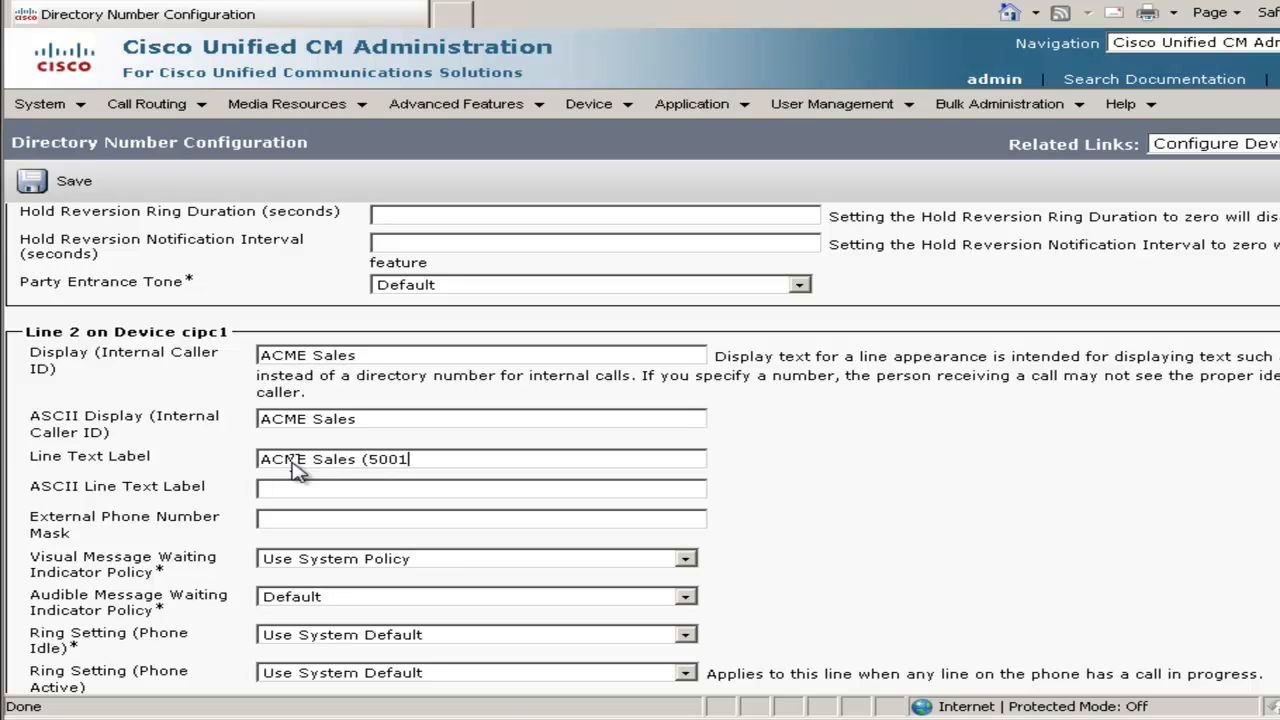
click(281, 522)
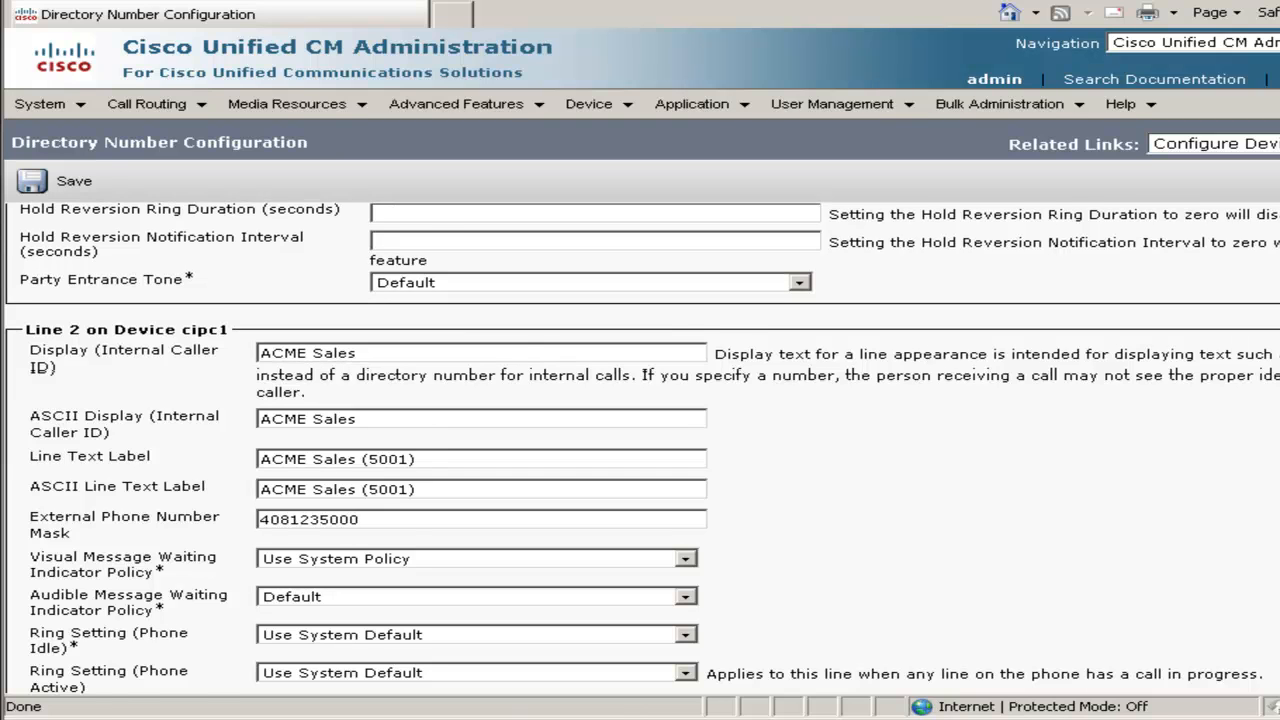
Set Maximum Number of Calls to 2 and Busy Trigger to 1, then save line 5001
scroll(640, 440, down, 5)
scroll(640, 440, down, 5)
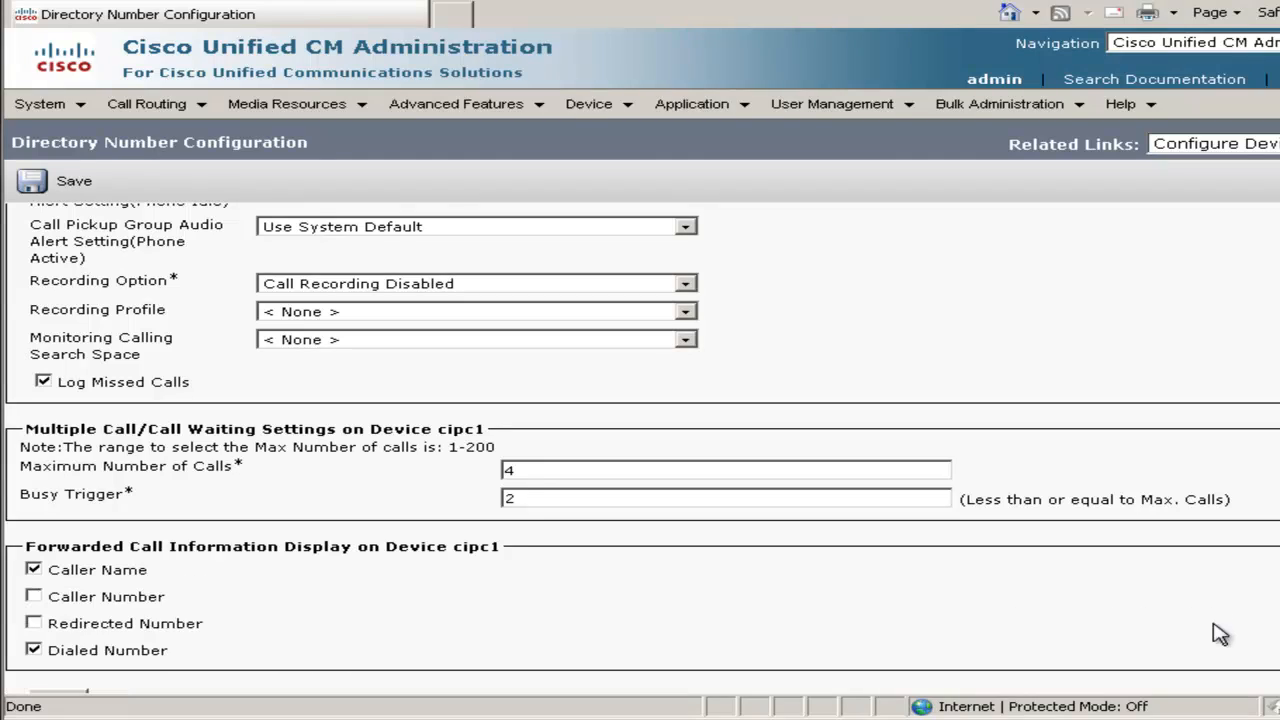
click(537, 474)
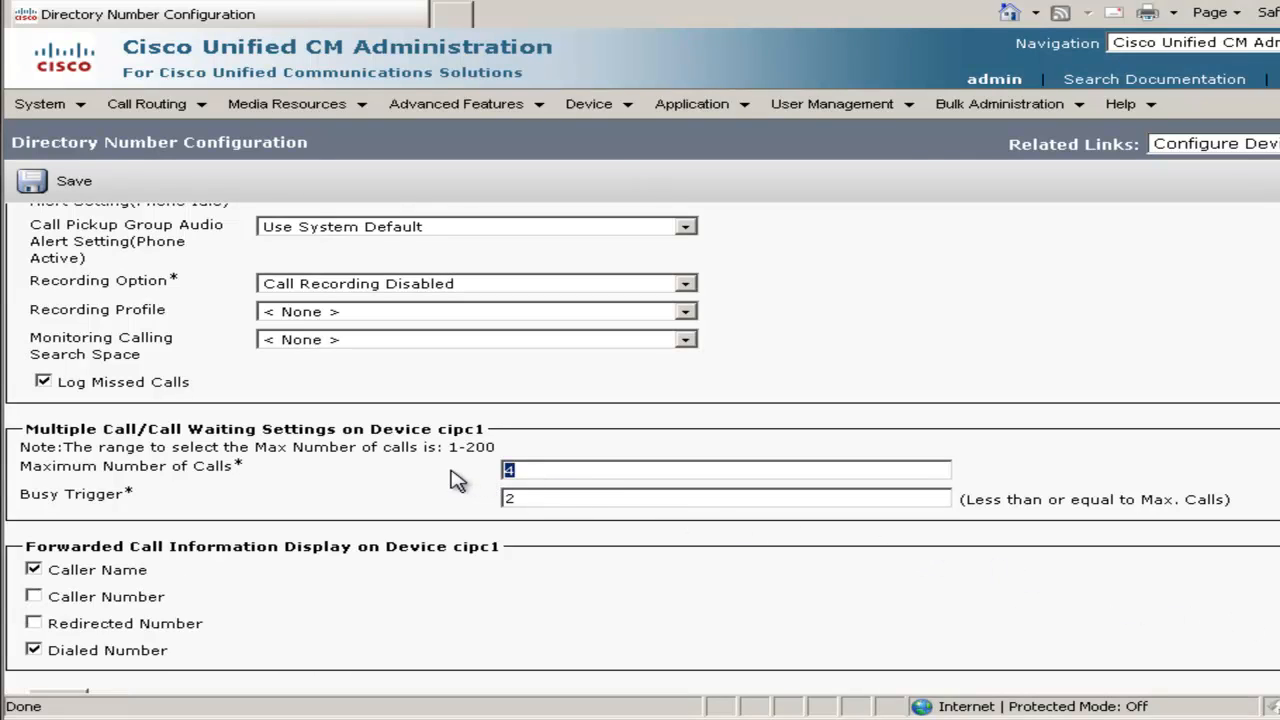
text(2)
drag(515, 500, 502, 505)
text(1)
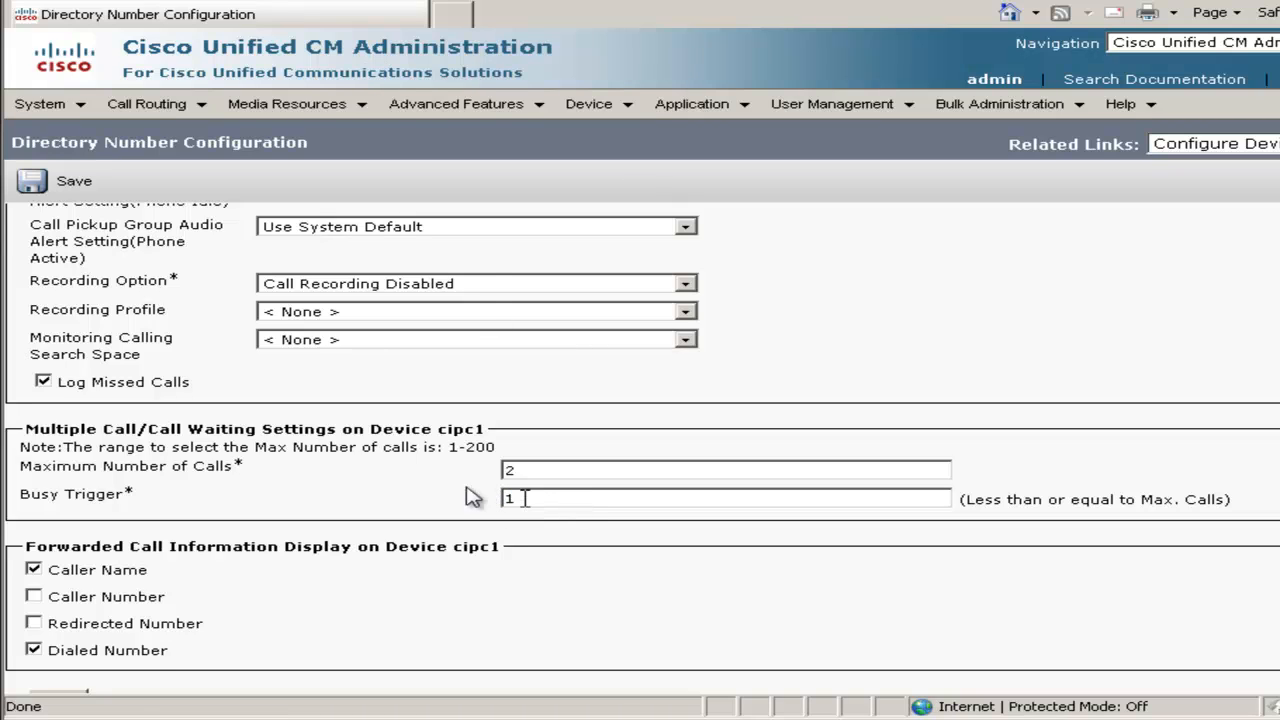
click(78, 194)
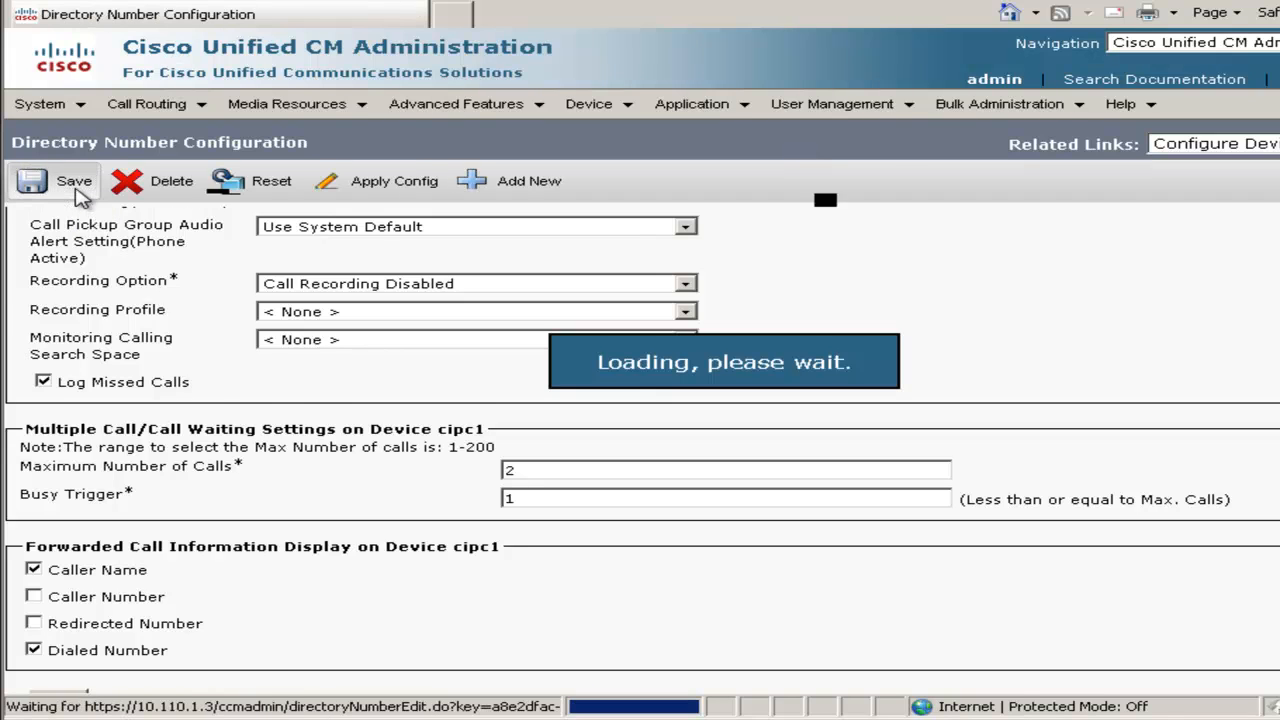
click(594, 108)
Open cipc2 and create directory number 5002 on line 2 with alerting name ACME Sales
click(621, 218)
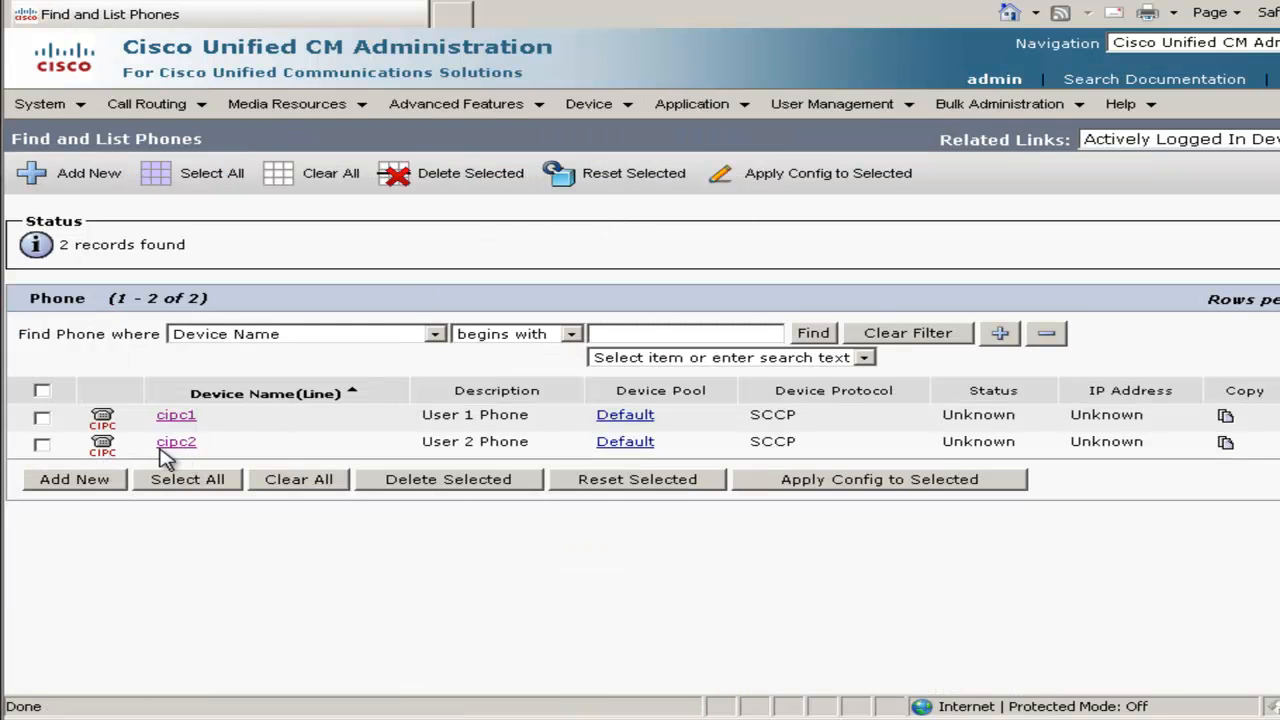
click(172, 443)
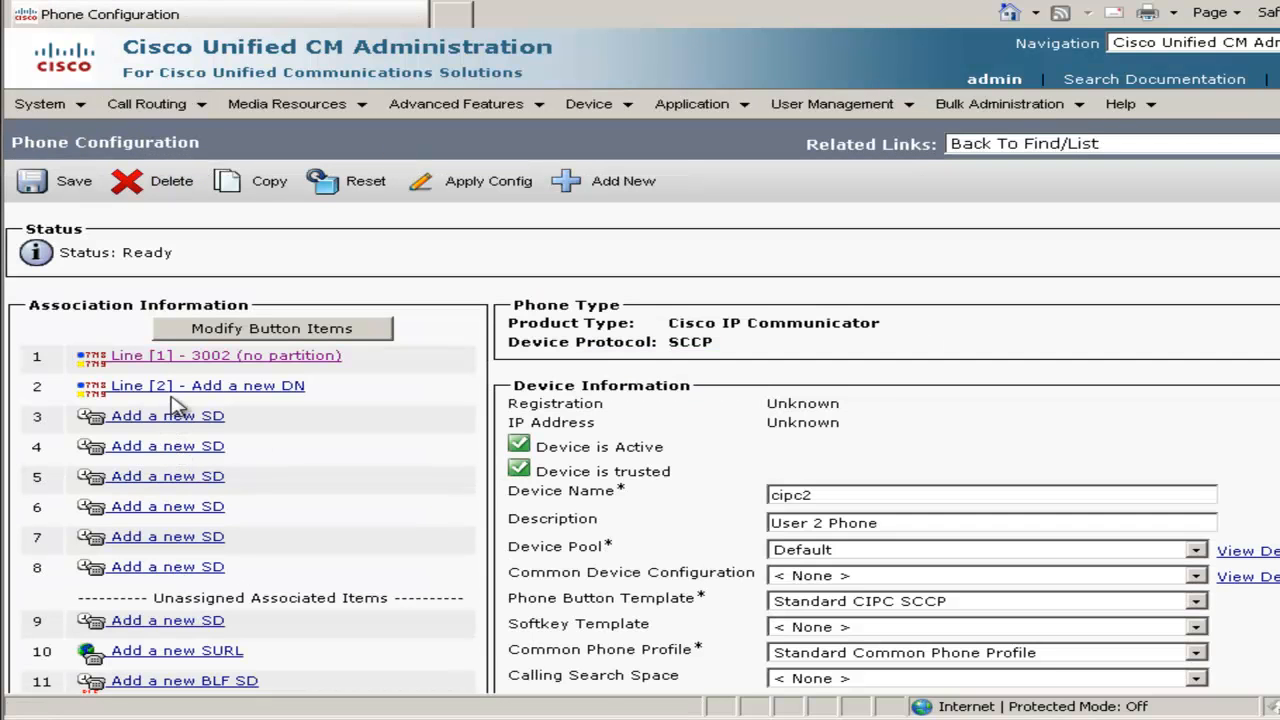
click(175, 388)
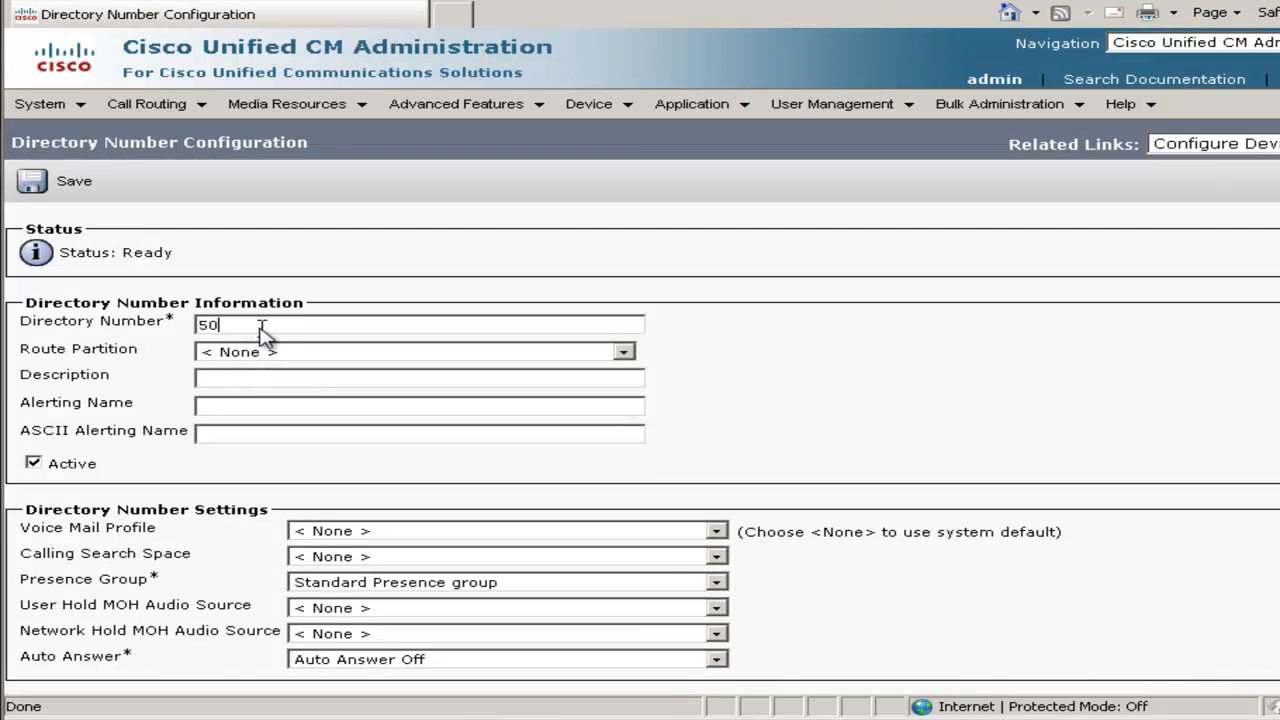
click(754, 368)
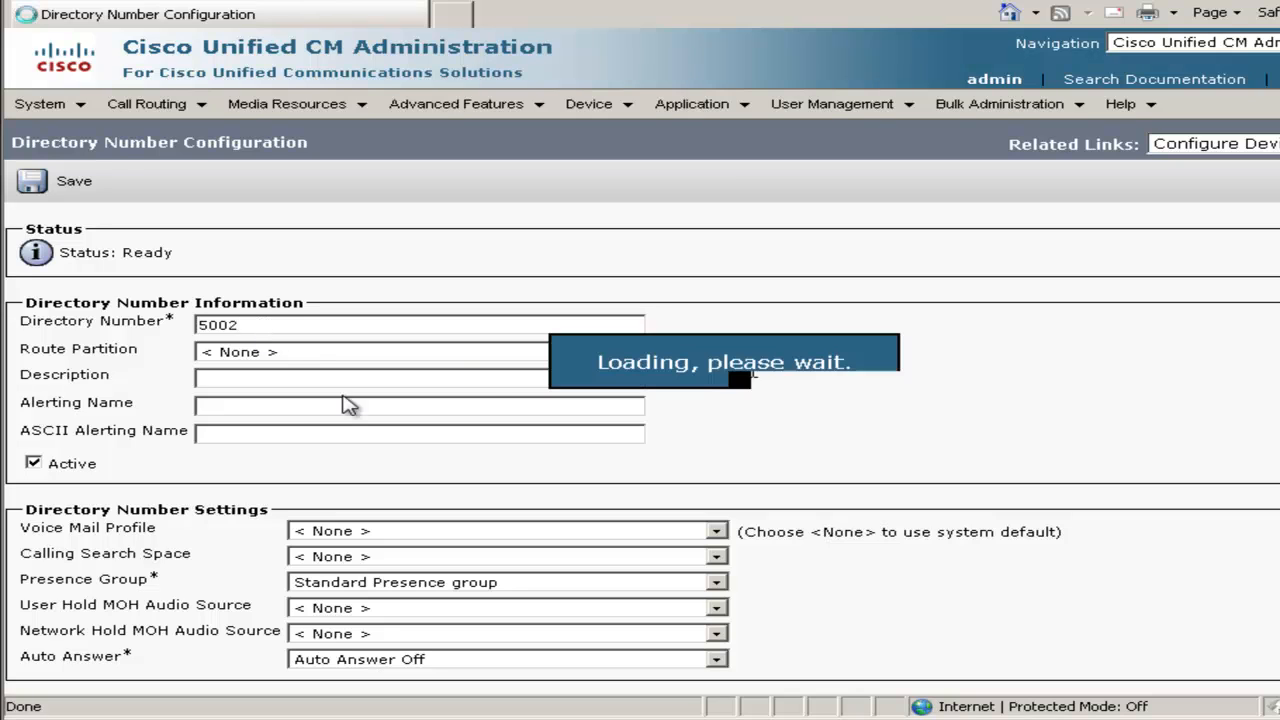
click(240, 410)
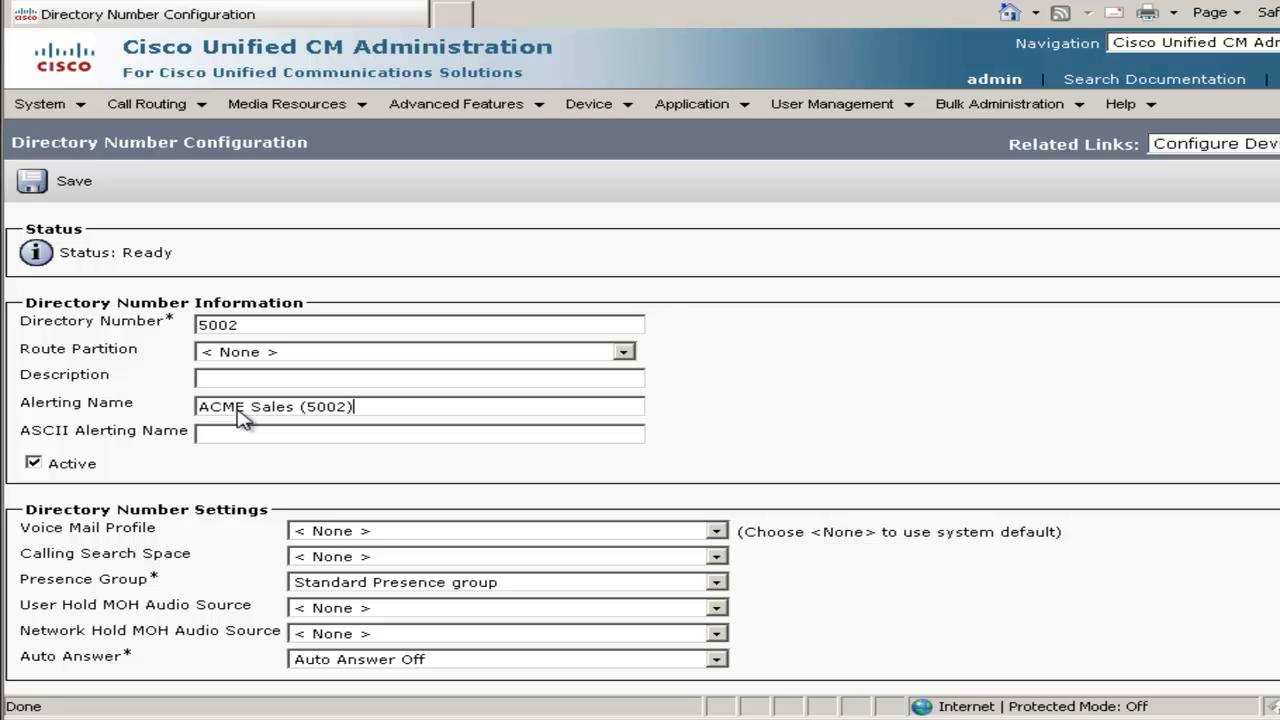
key(Tab)
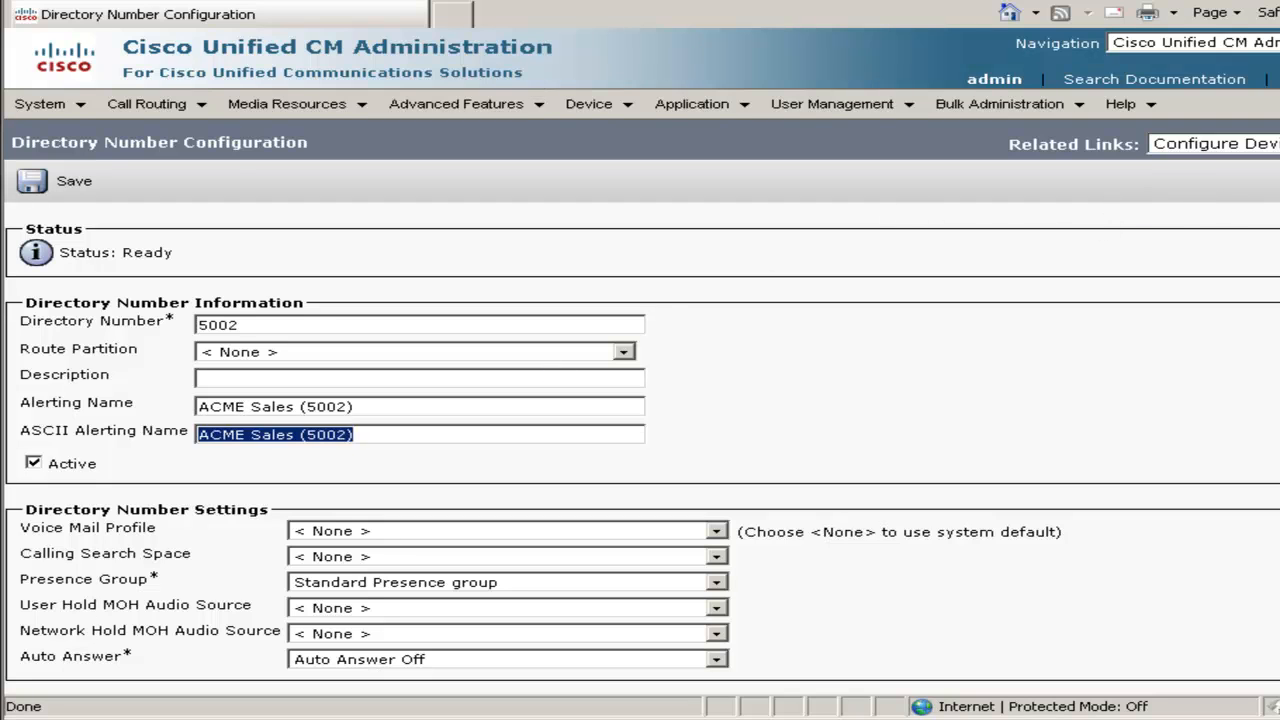
scroll(640, 440, down, 10)
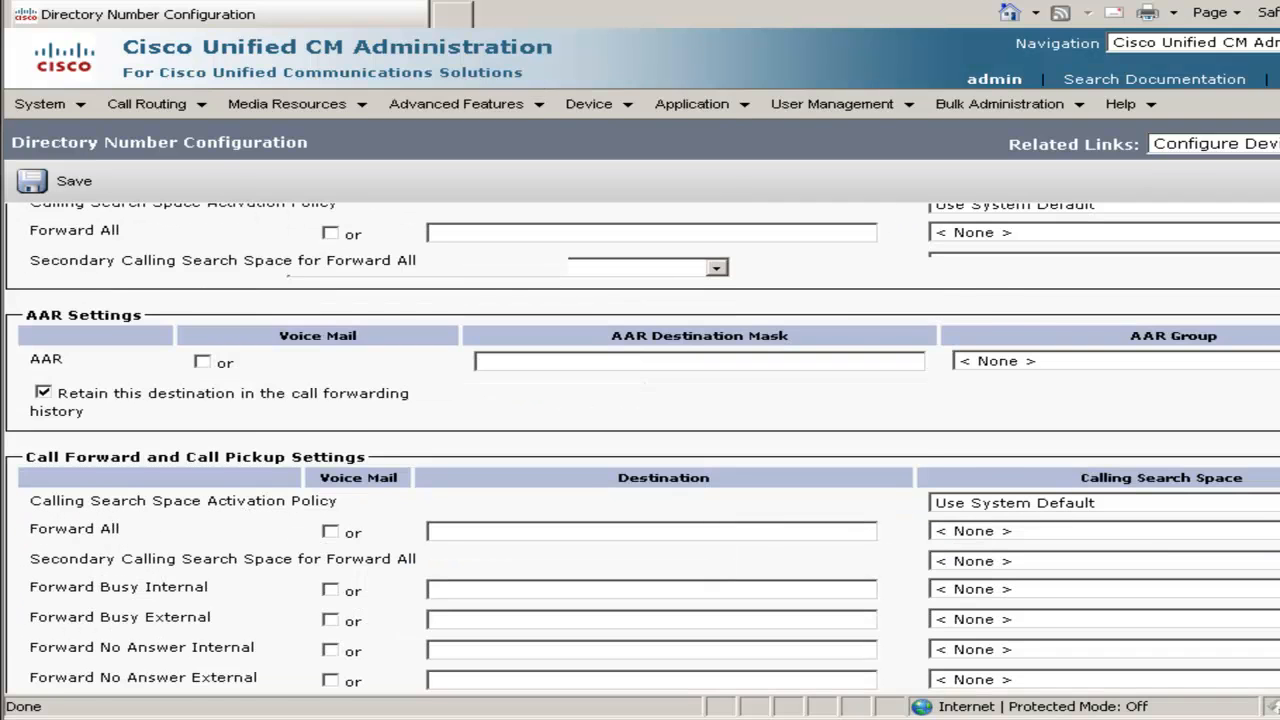
scroll(640, 450, down, 10)
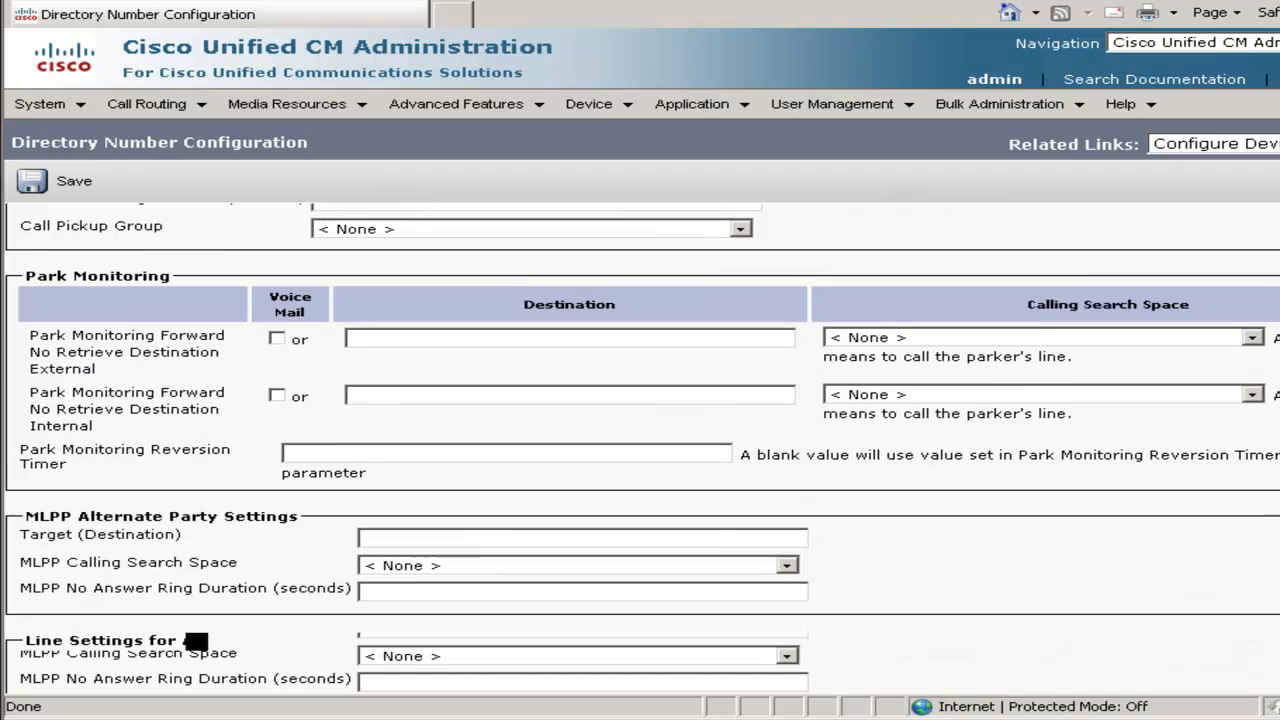
scroll(640, 450, down, 5)
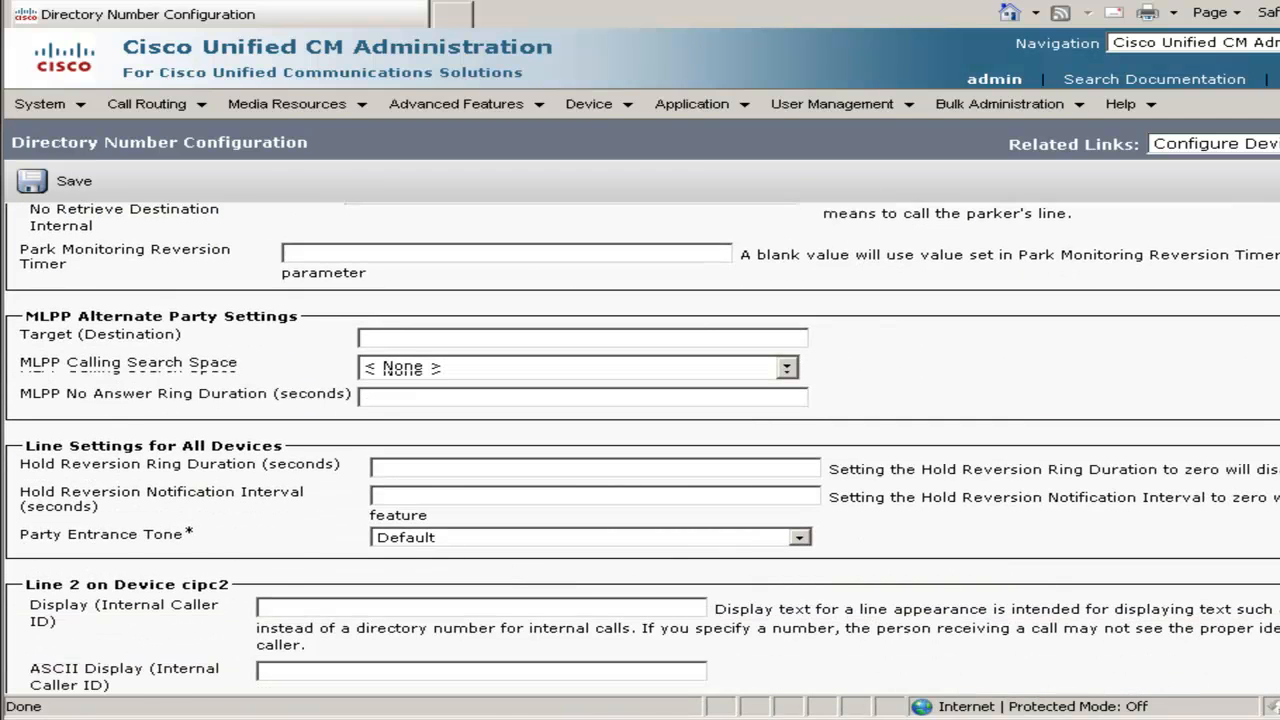
scroll(328, 406, down, 3)
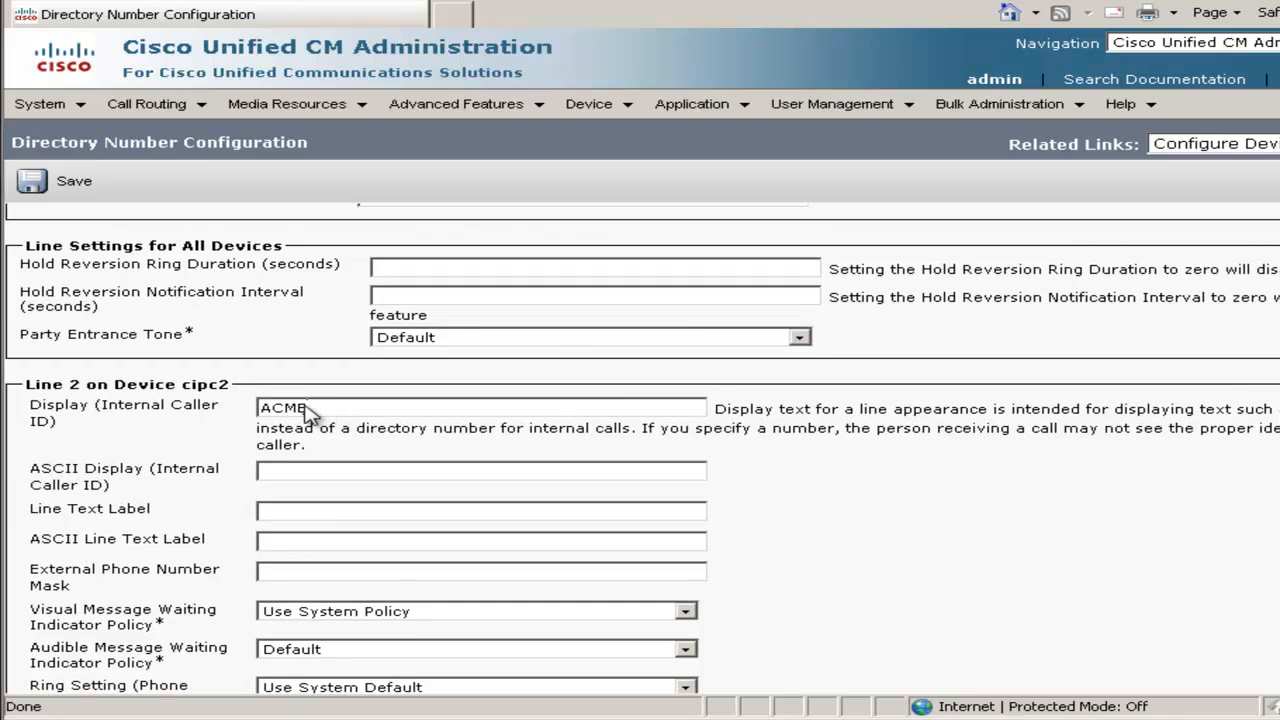
key(Tab)
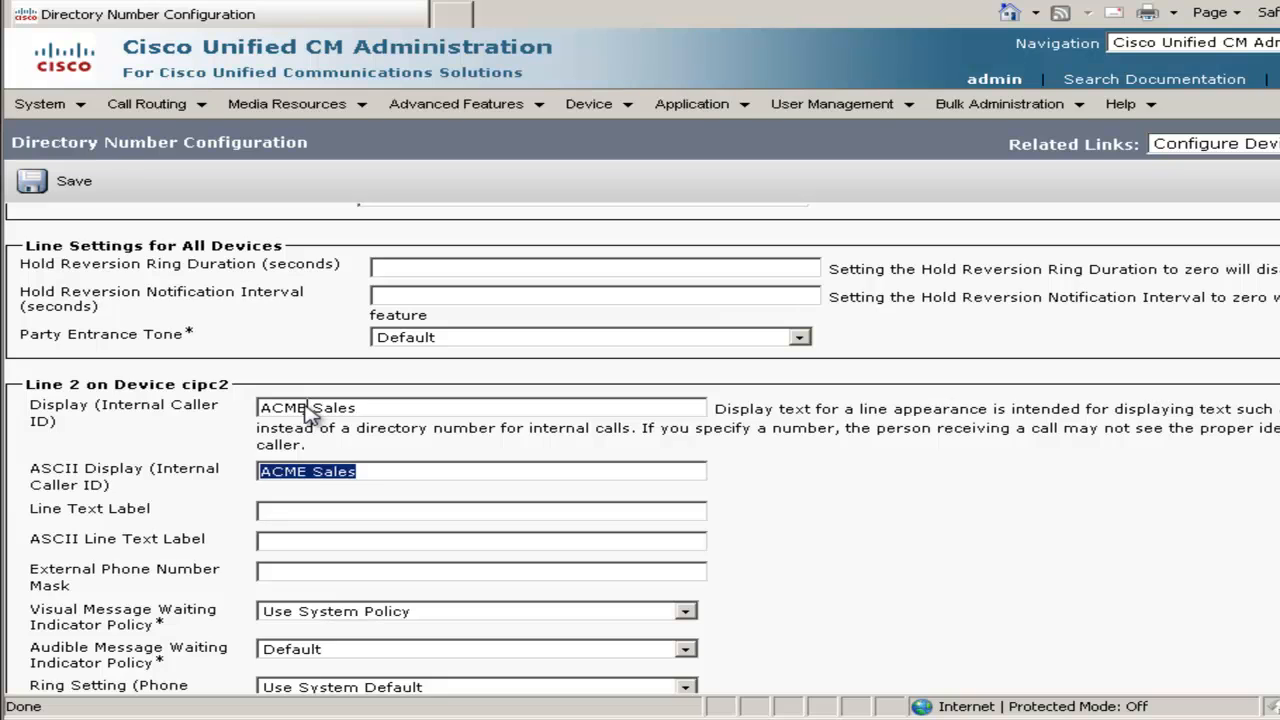
key(Tab)
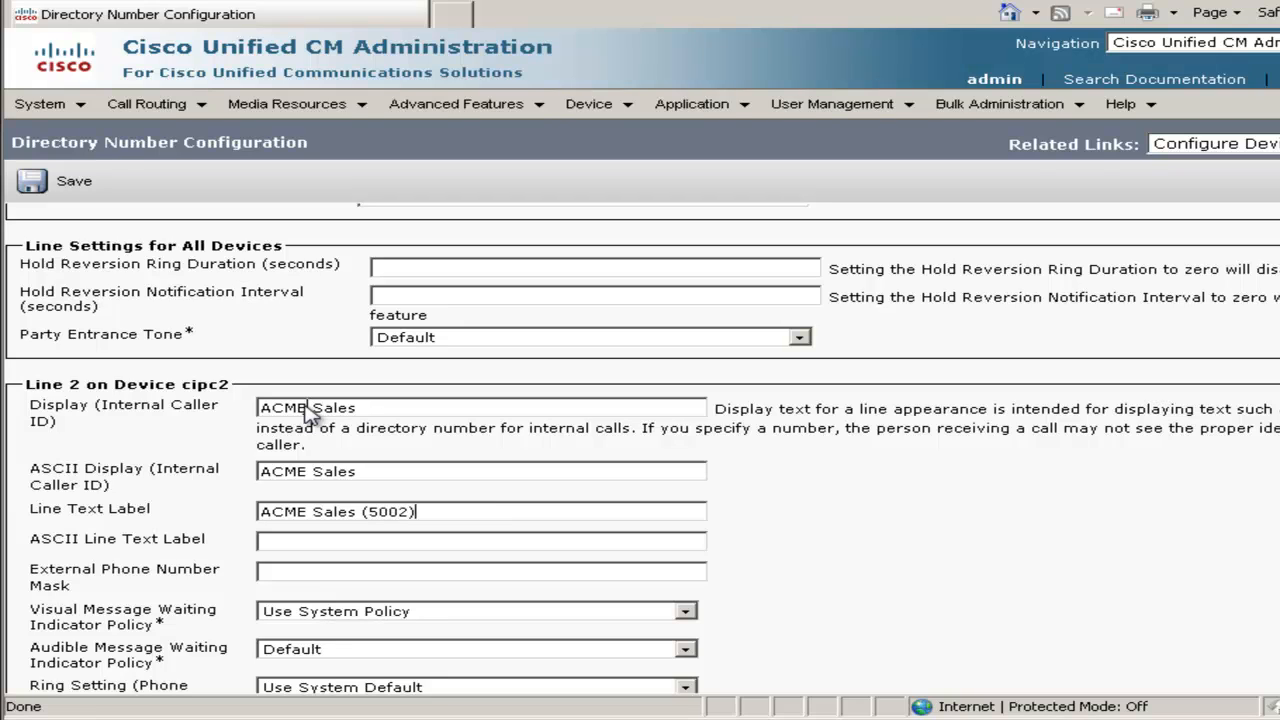
key(Tab)
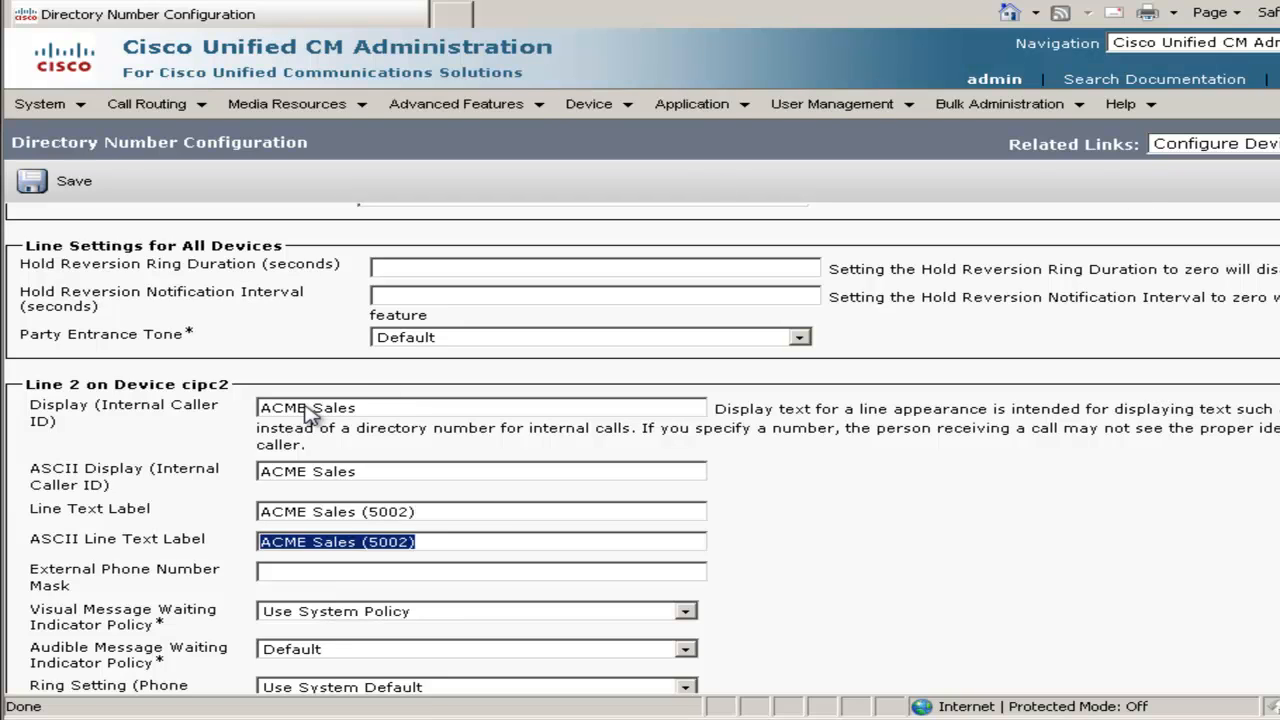
key(Tab)
text(4)
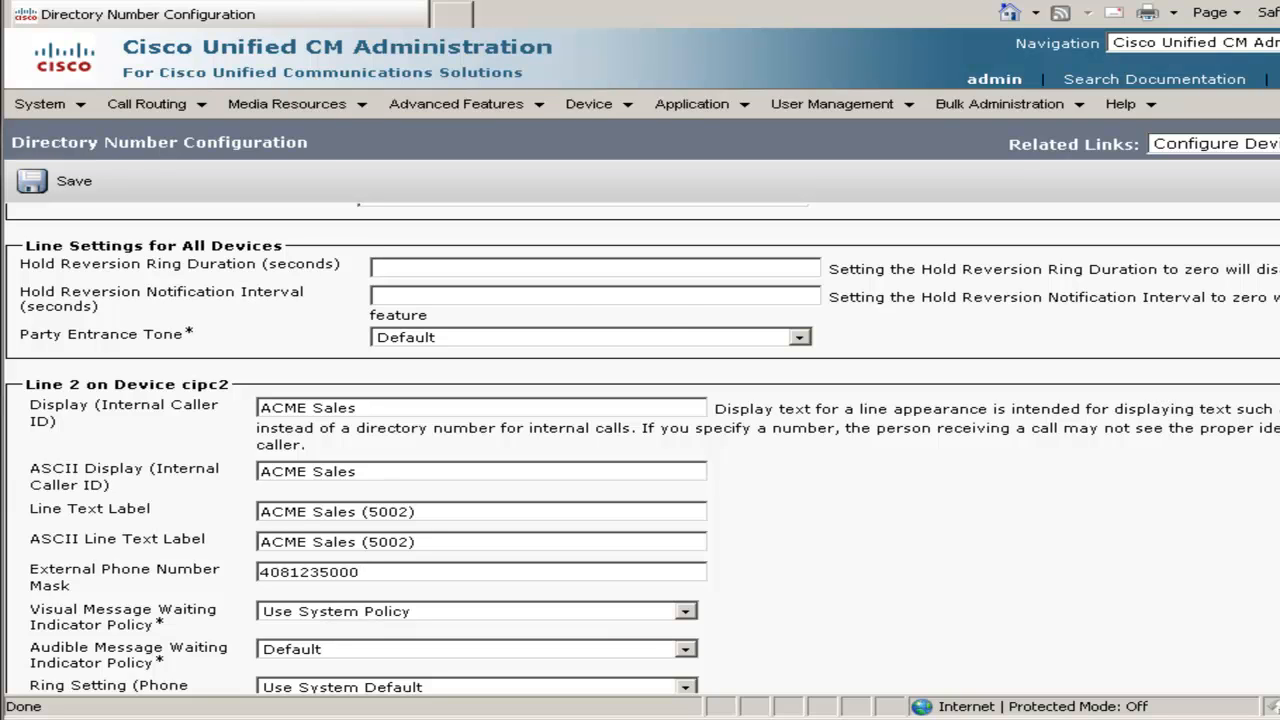
Save line 5002 on cipc2 and open the first end user from the user list
click(74, 183)
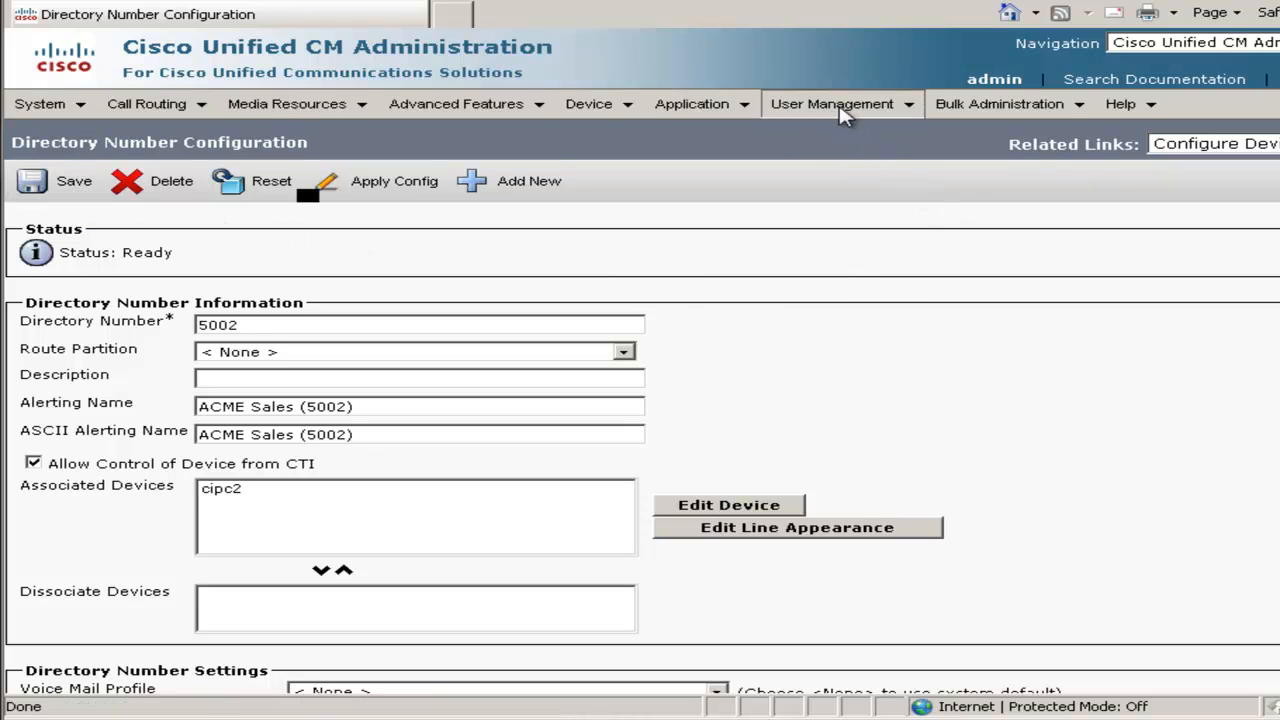
click(843, 110)
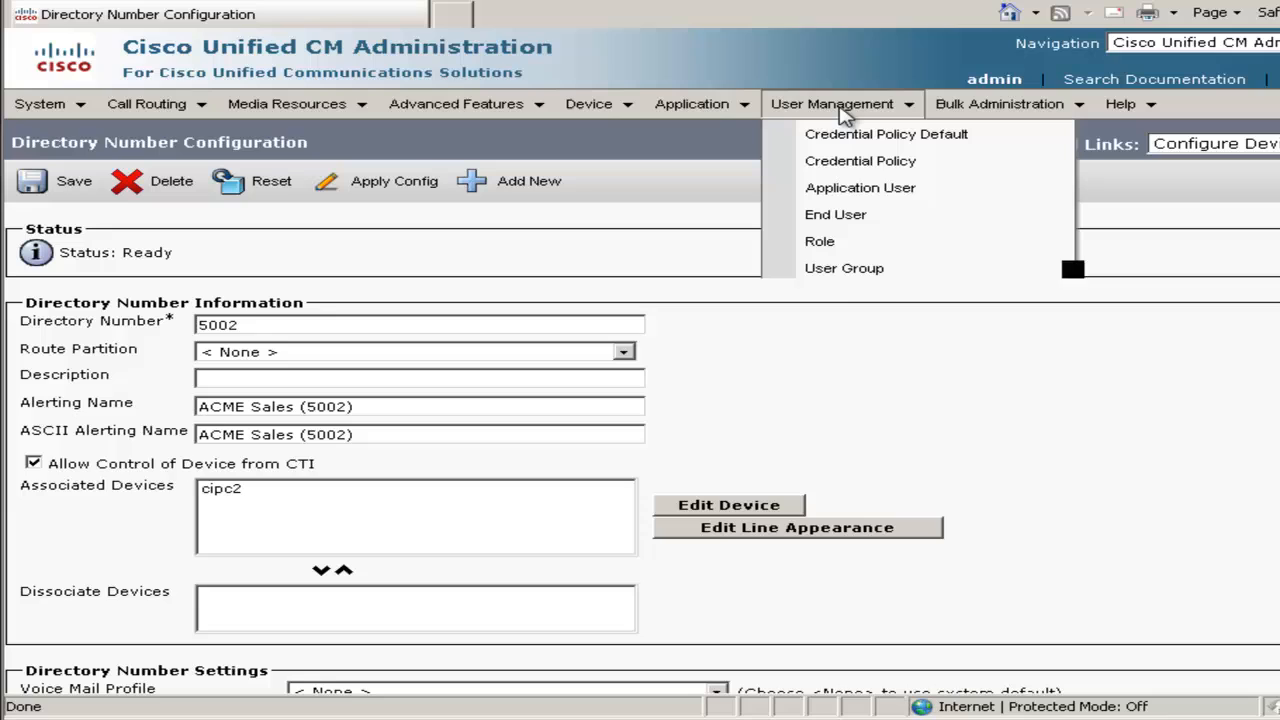
click(848, 220)
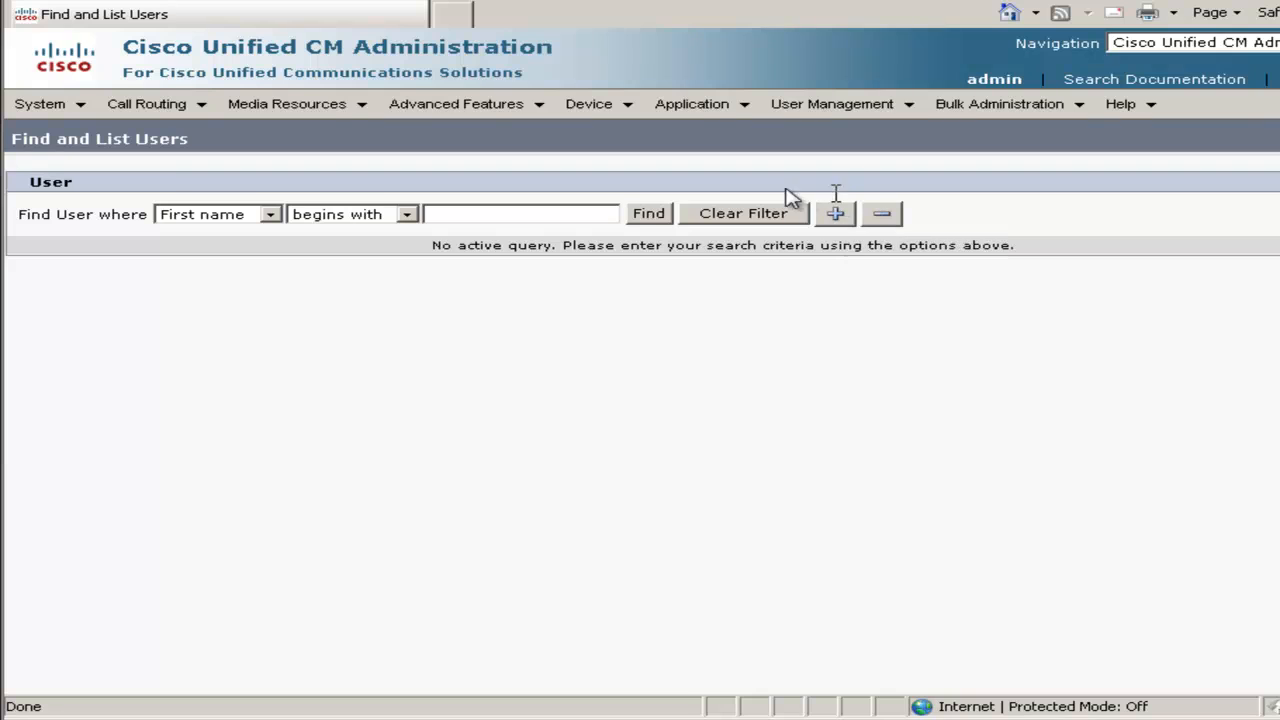
click(650, 216)
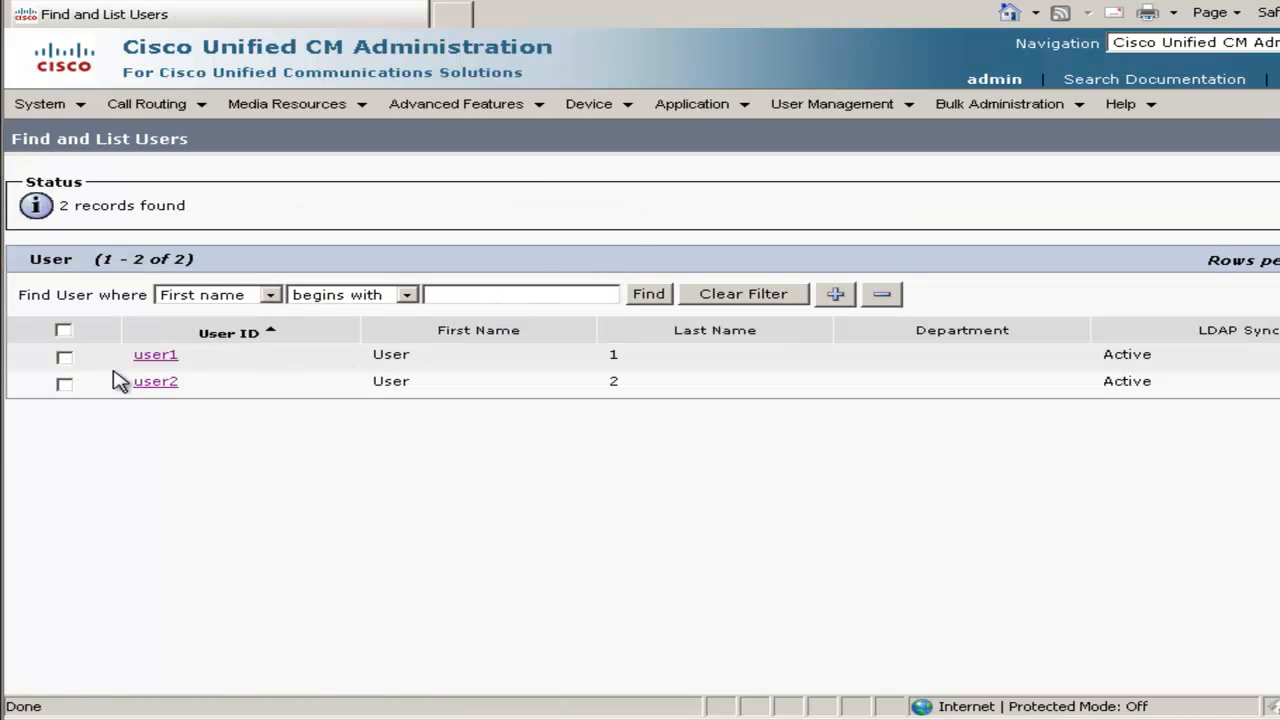
click(157, 362)
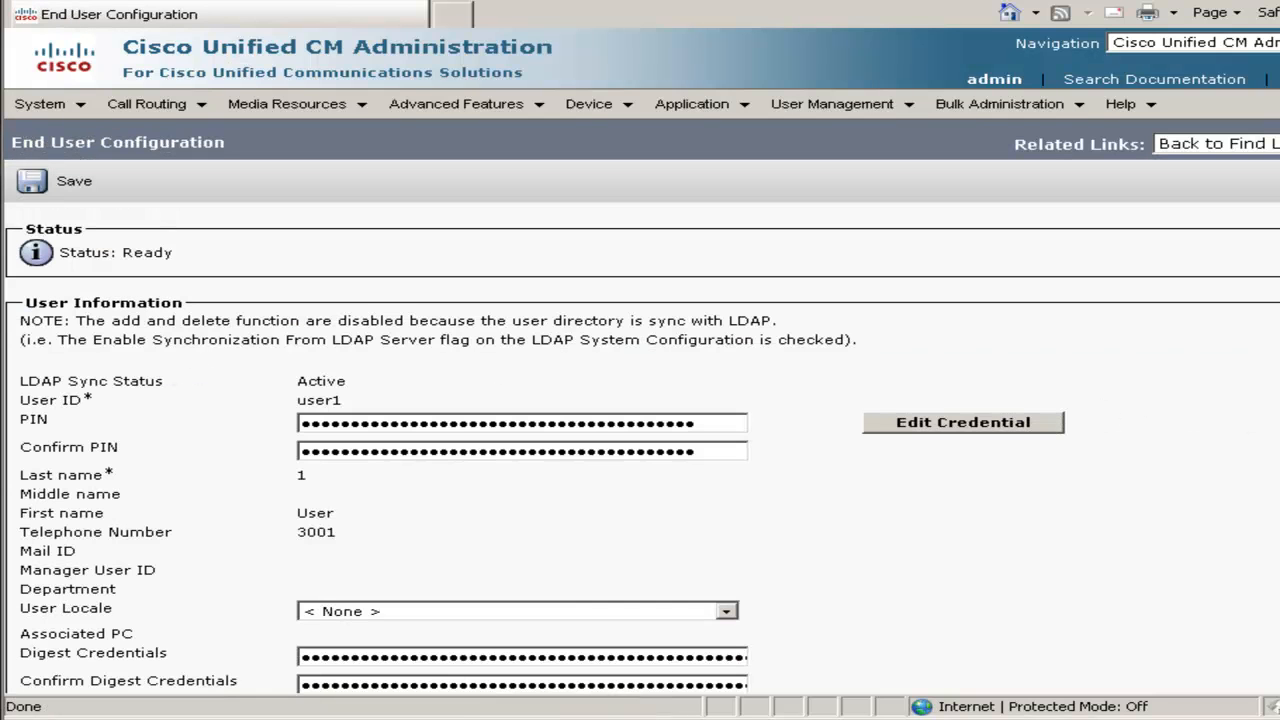
Set primary extension 3001 and IPCC extension 5001 for the first user and save
scroll(640, 450, down, 5)
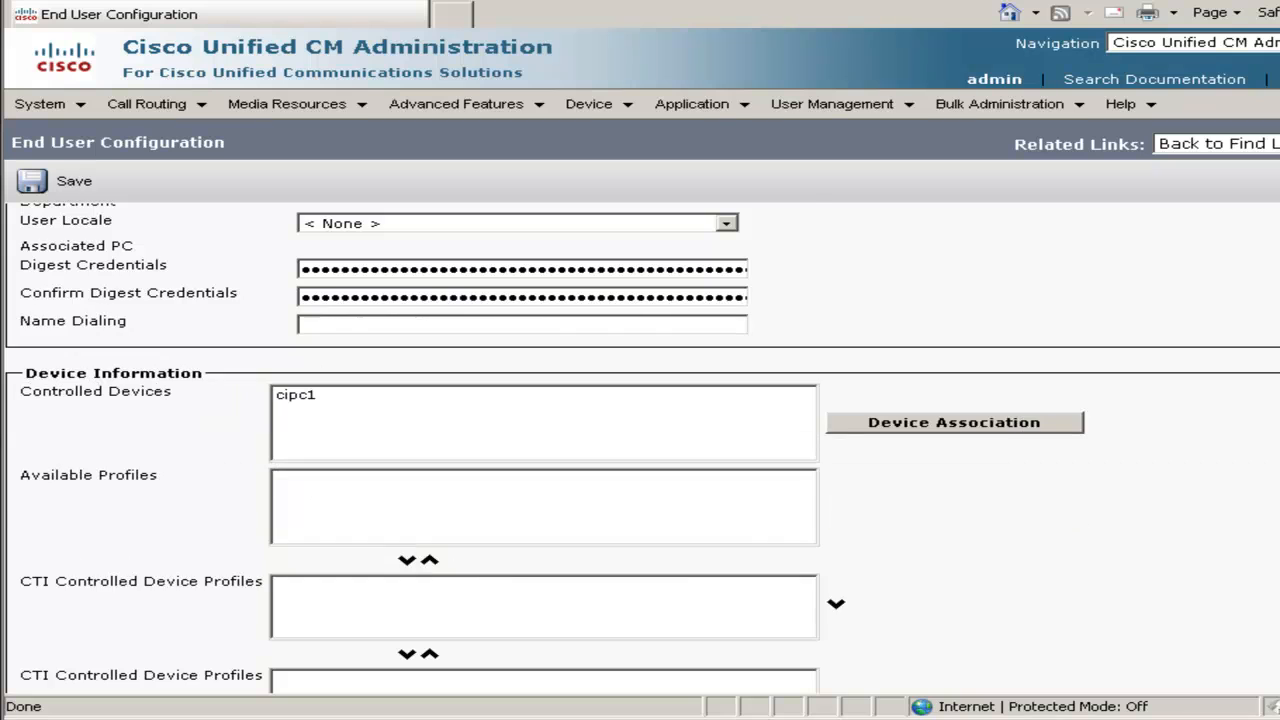
scroll(640, 450, down, 5)
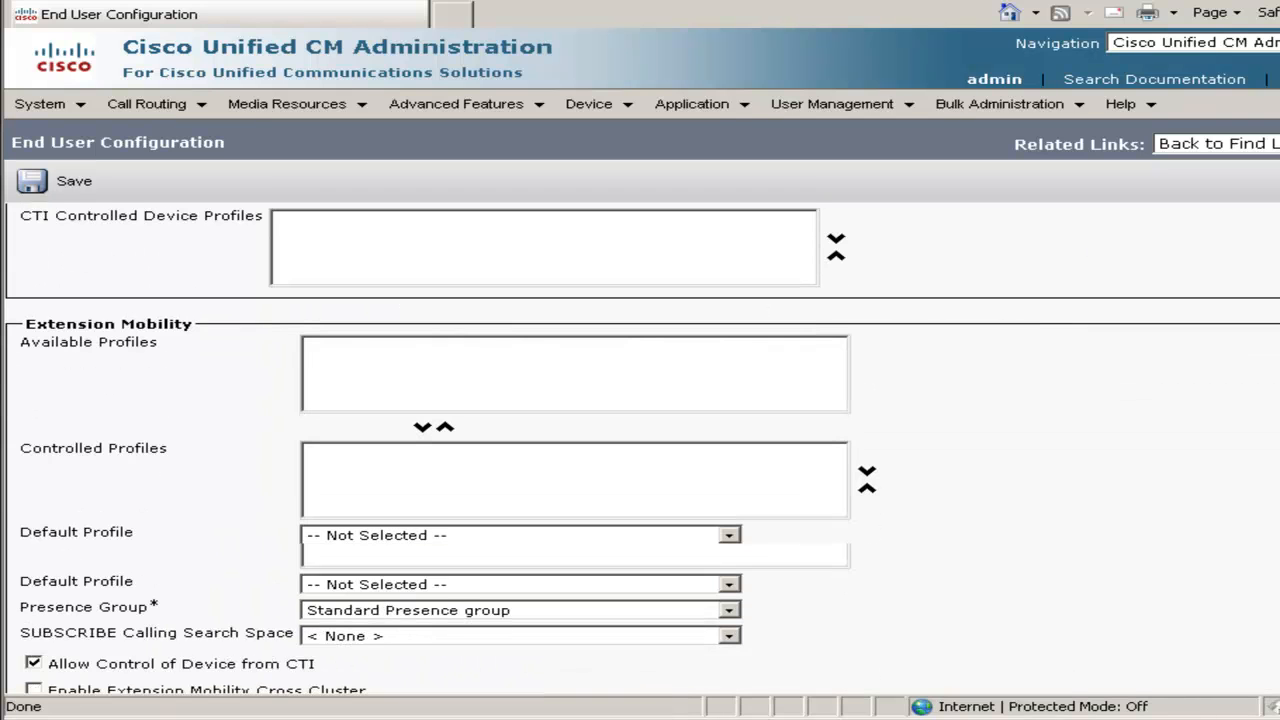
scroll(640, 450, down, 2)
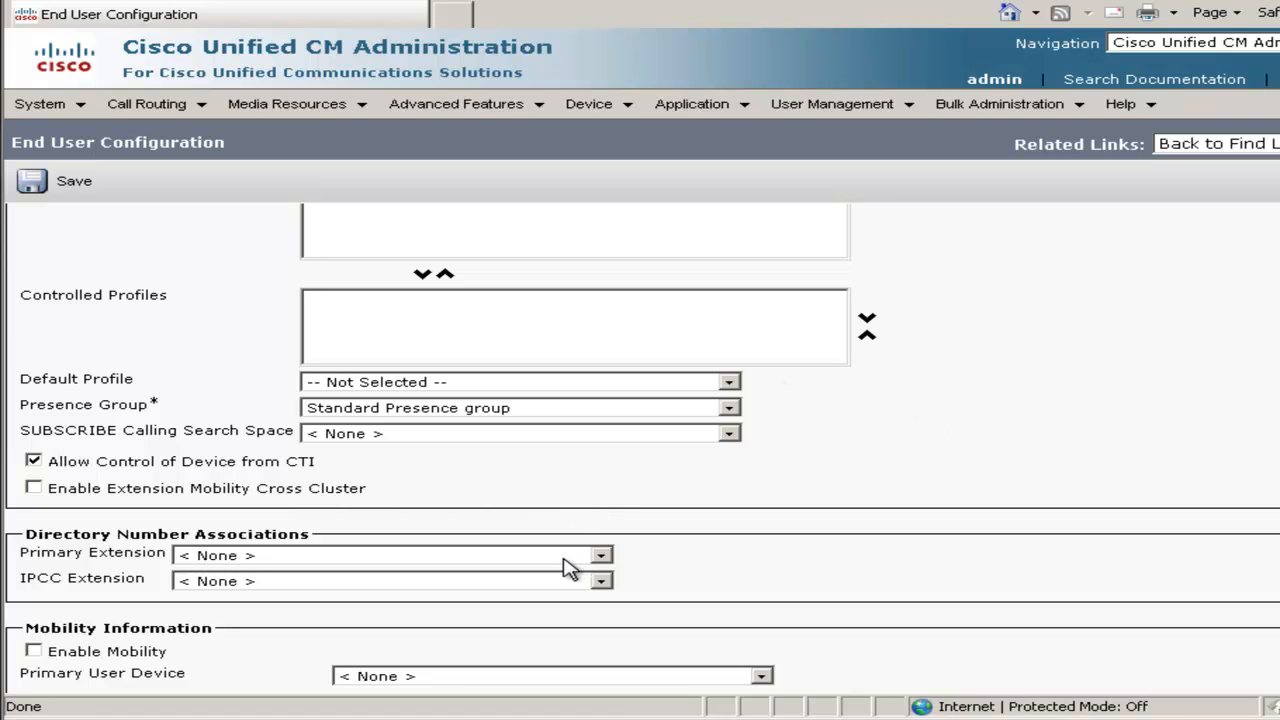
click(564, 560)
click(500, 590)
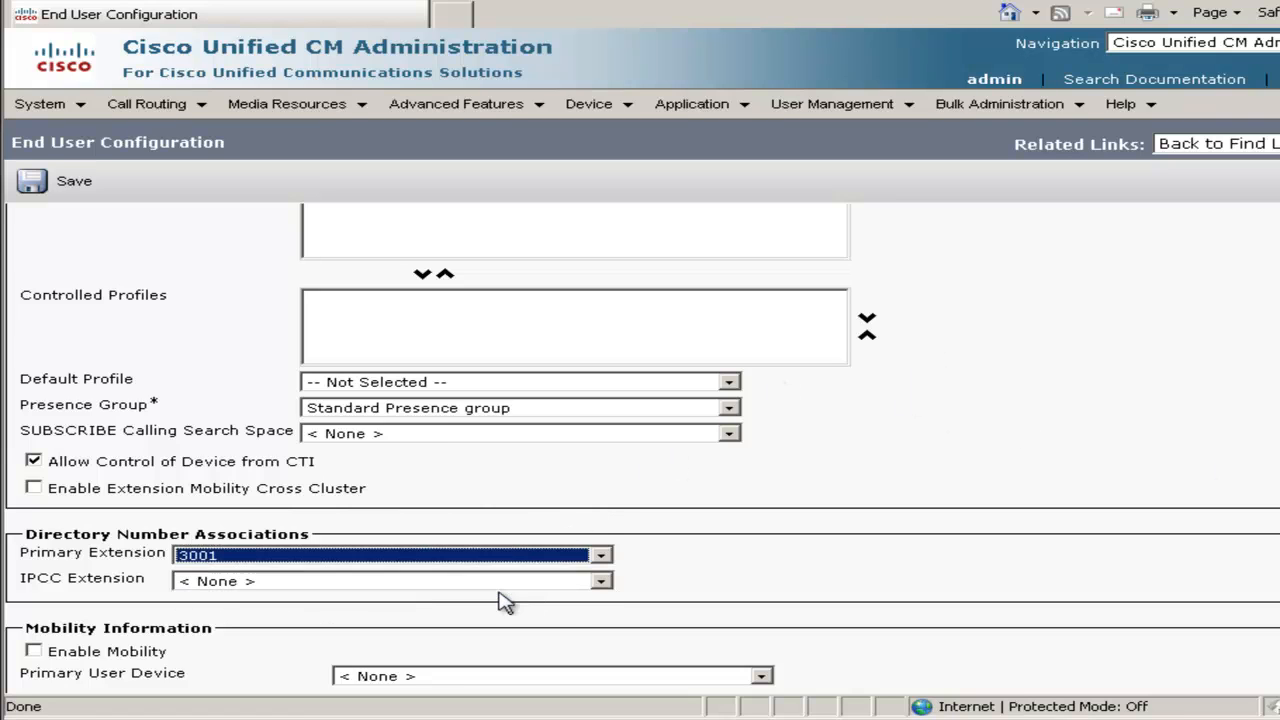
click(395, 590)
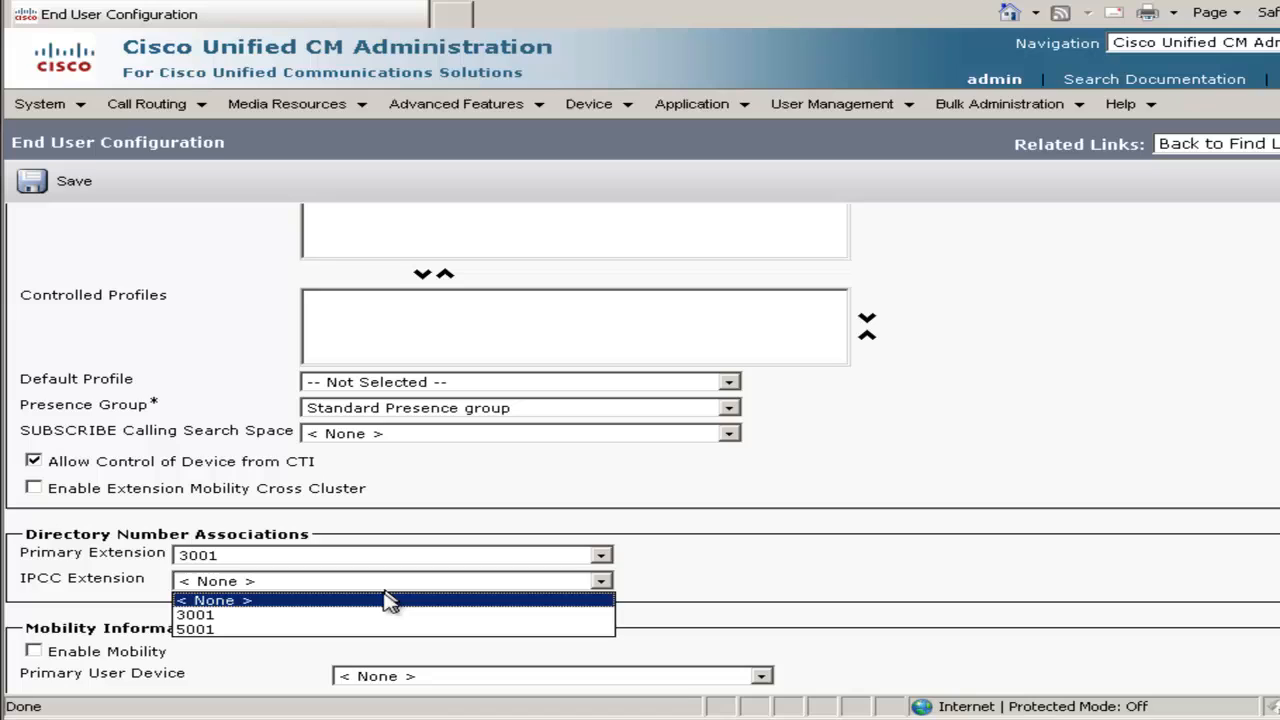
click(245, 636)
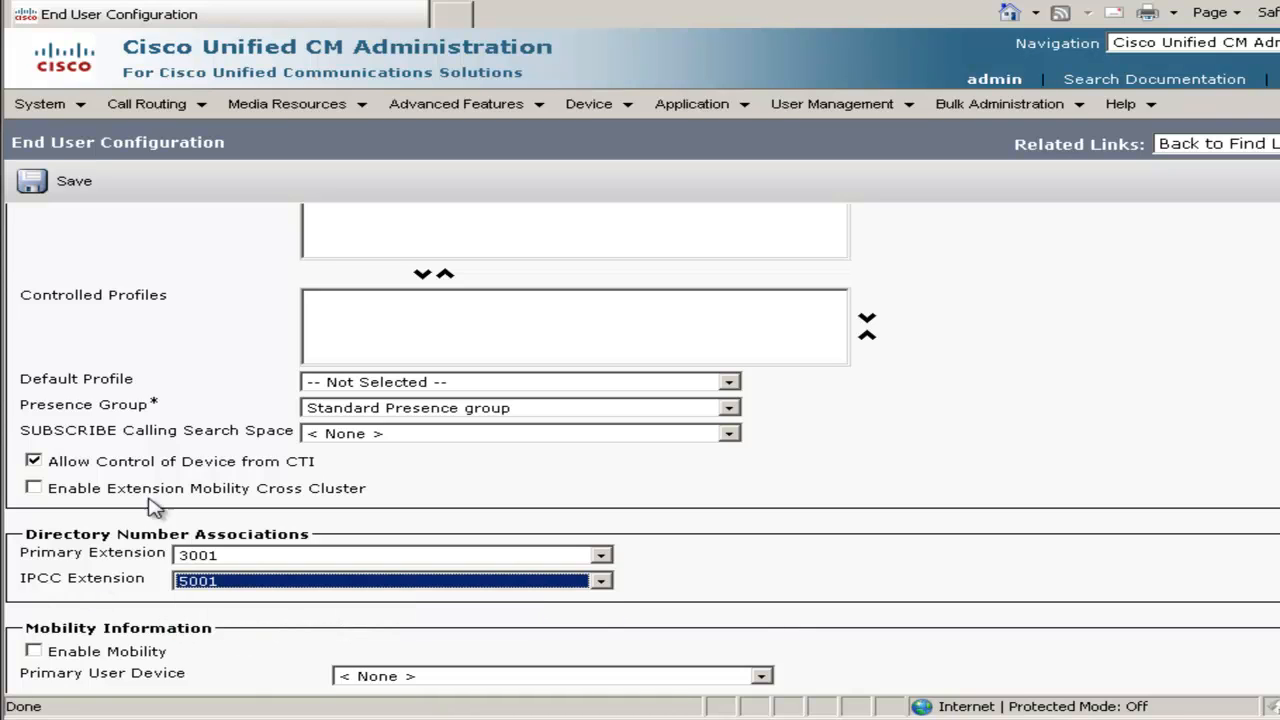
click(42, 188)
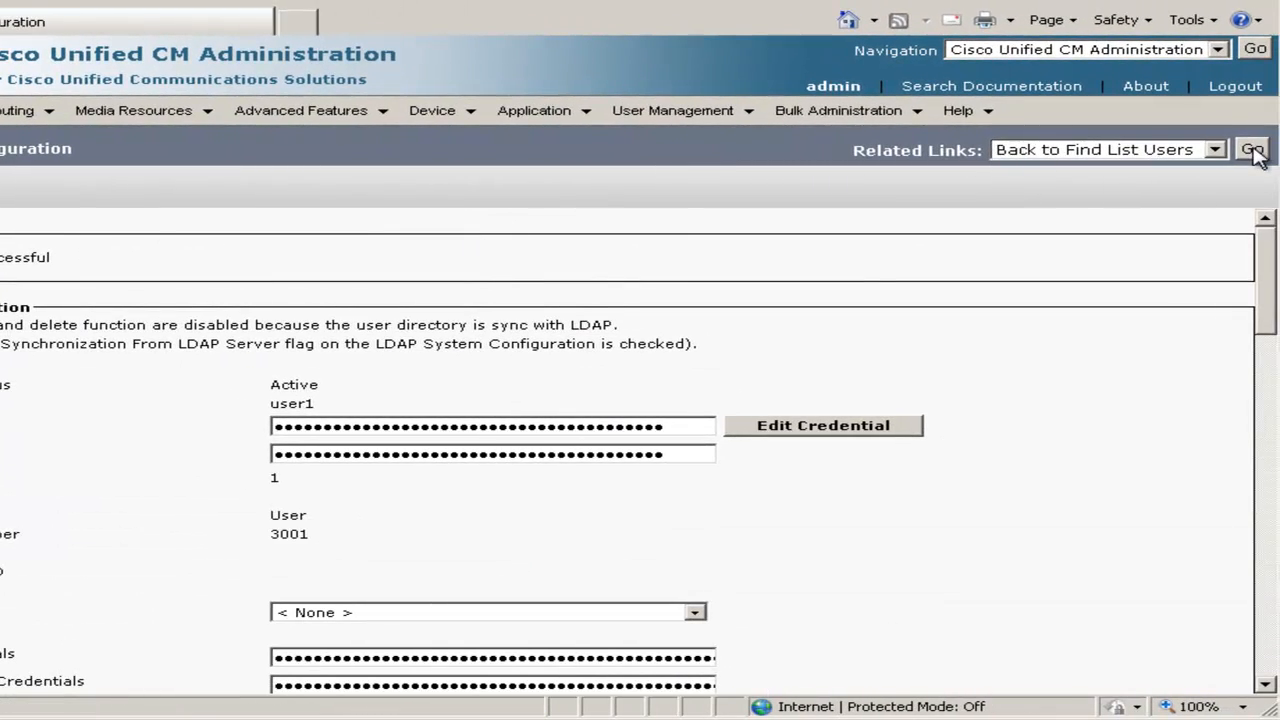
click(1250, 149)
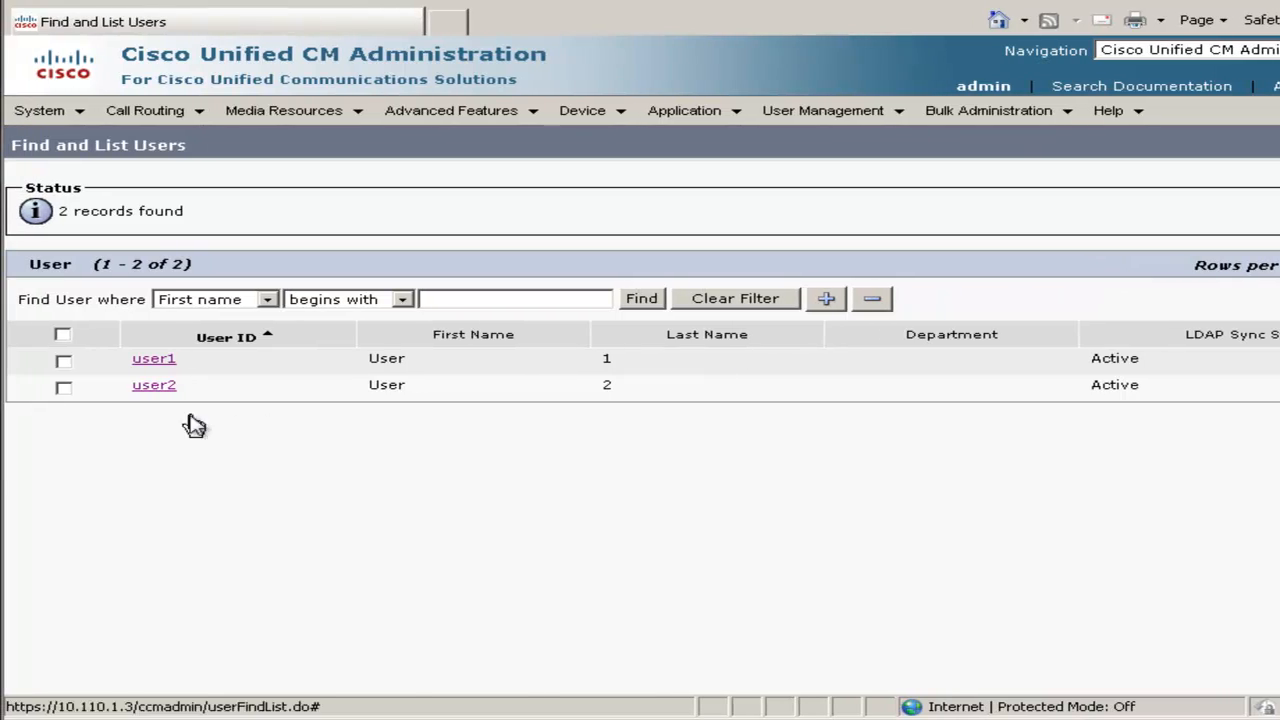
Give user2 primary extension 3002 and IPCC extension 5002, and save
click(128, 387)
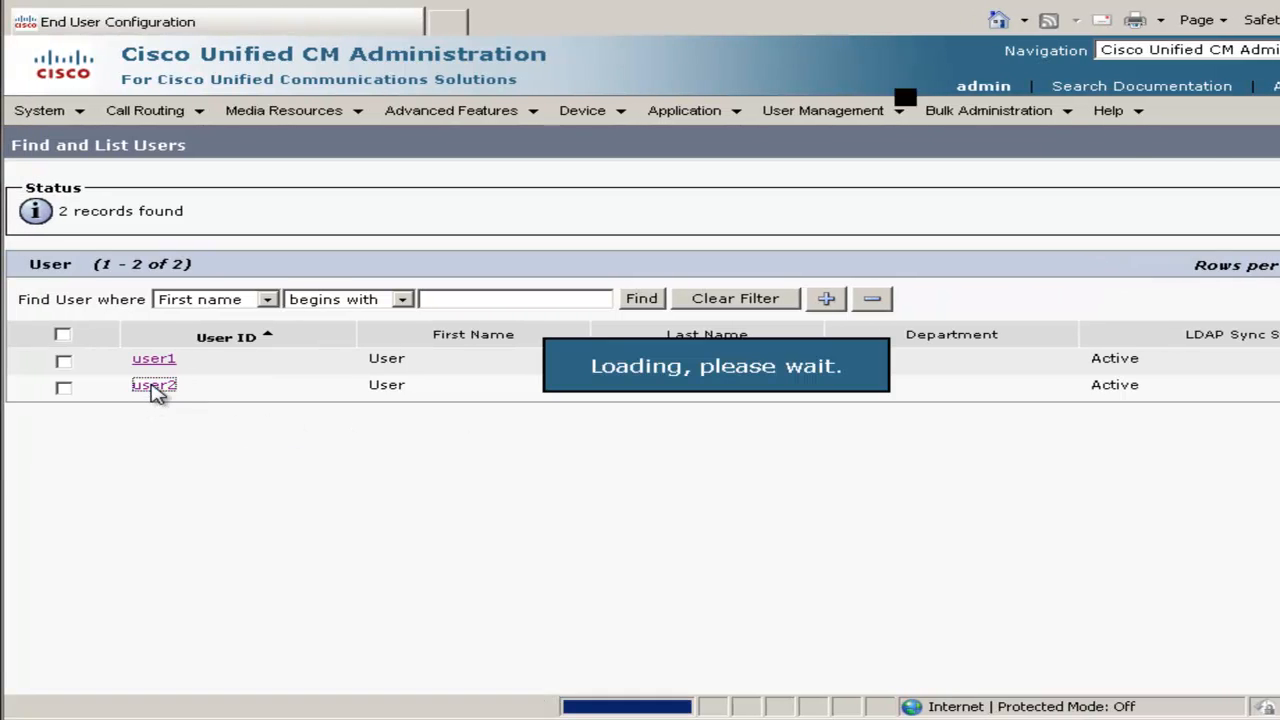
scroll(640, 450, down, 10)
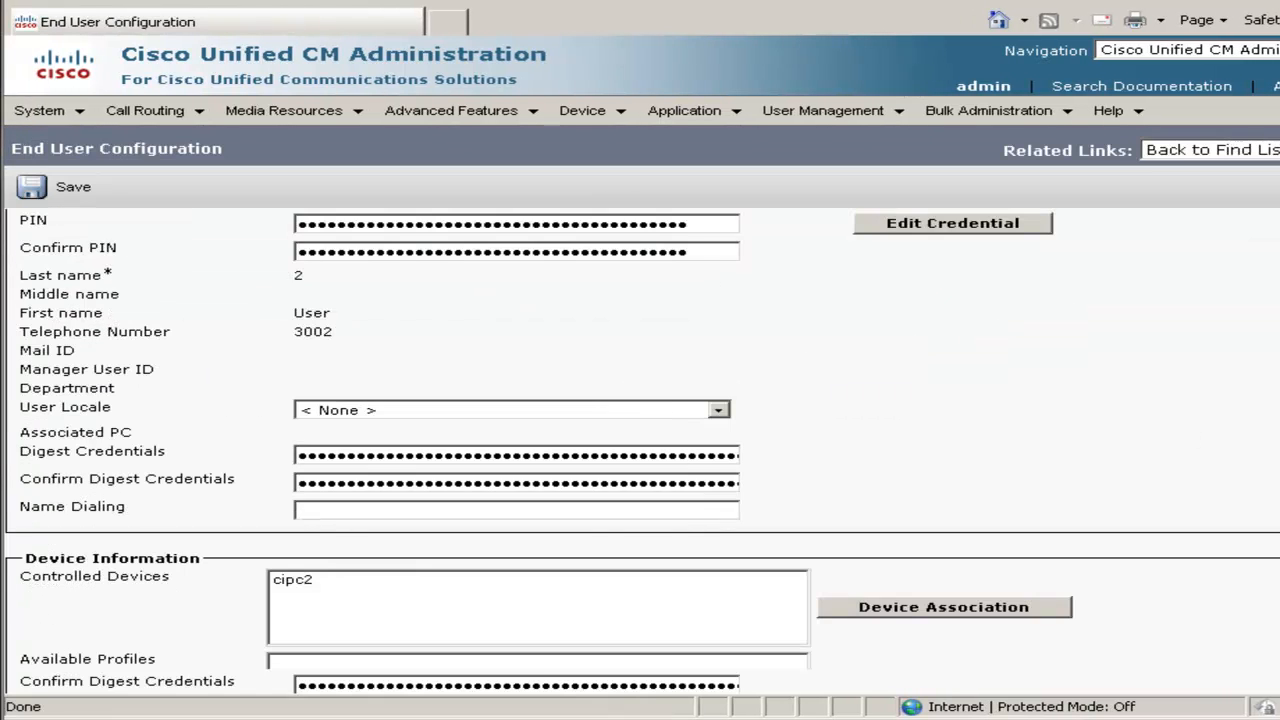
scroll(640, 450, down, 3)
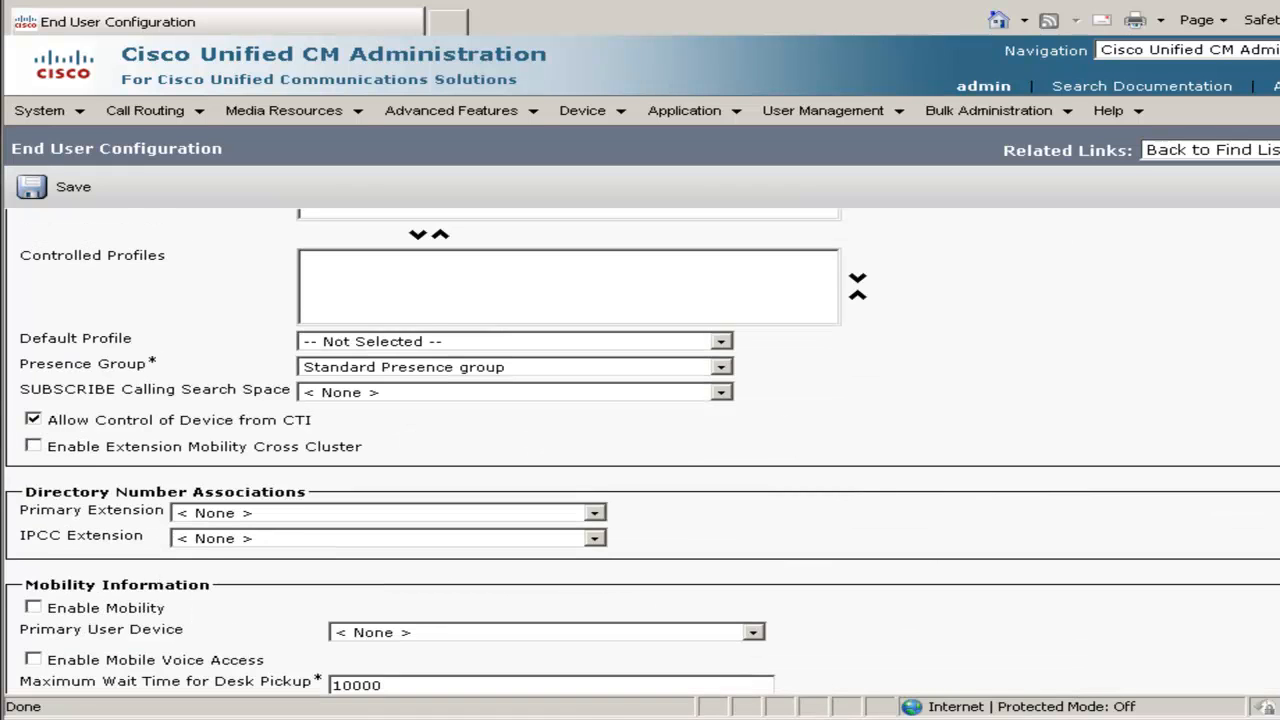
click(323, 482)
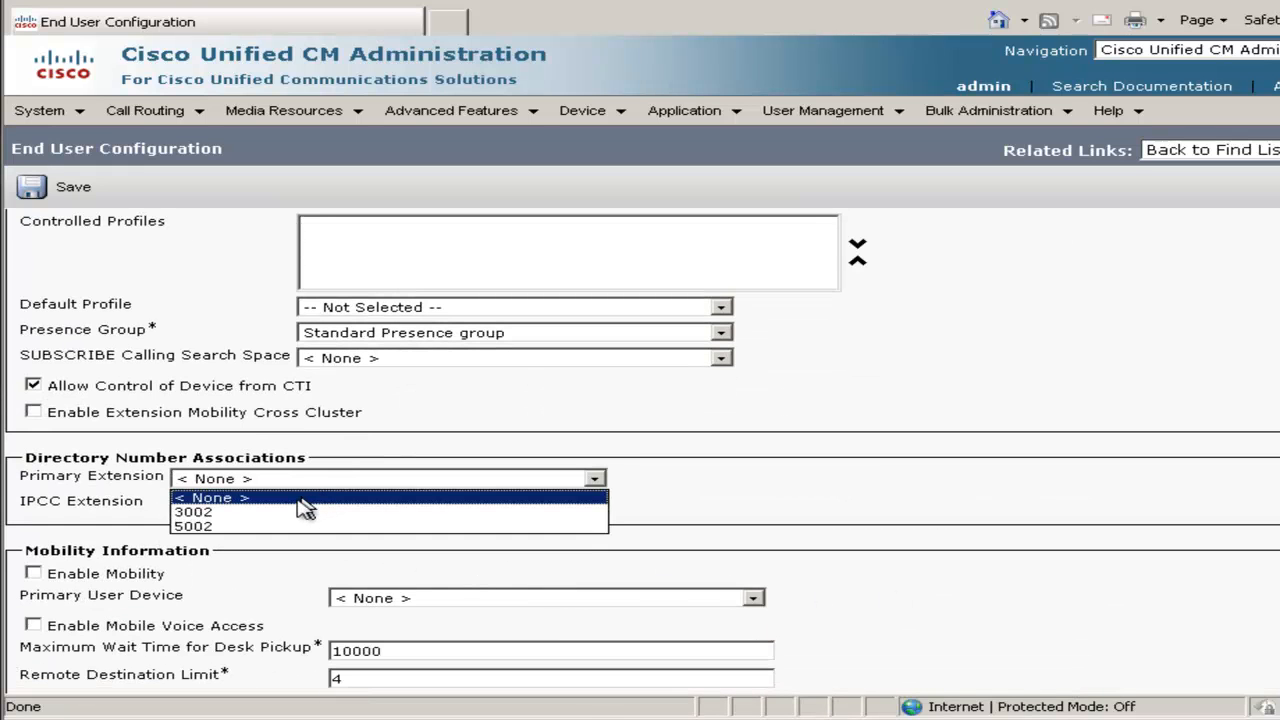
click(294, 516)
click(287, 508)
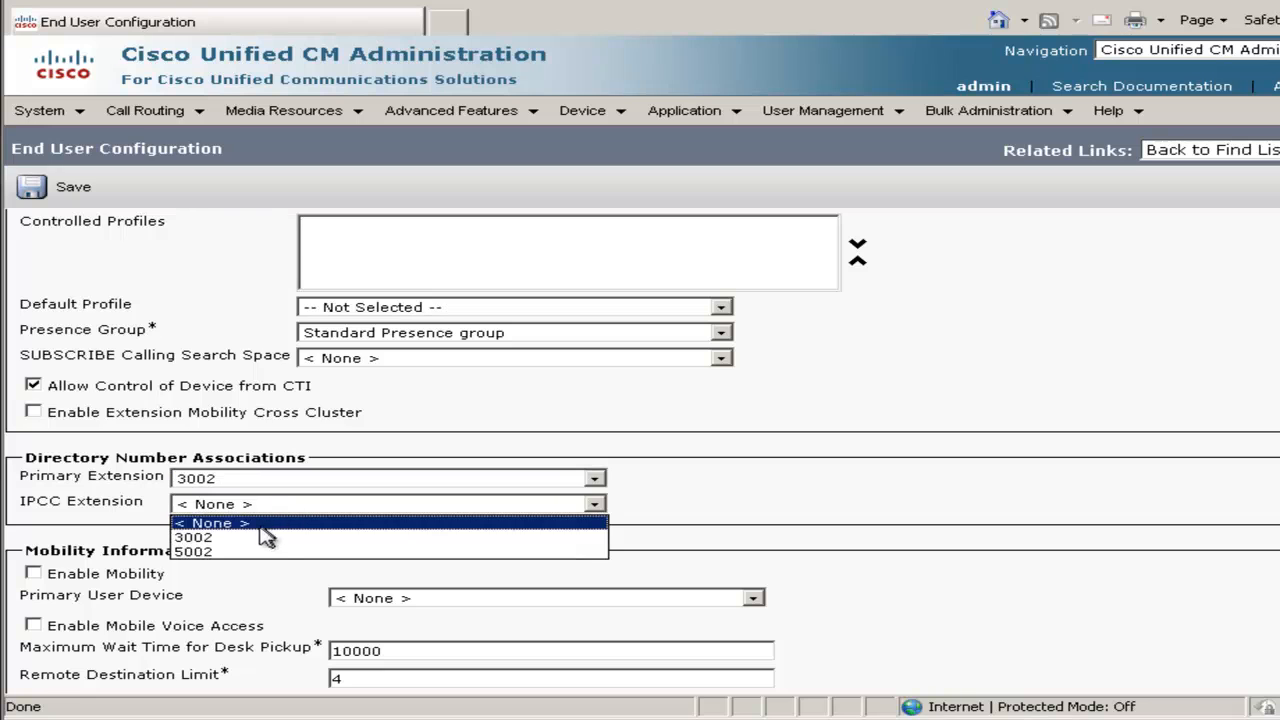
click(245, 552)
click(74, 192)
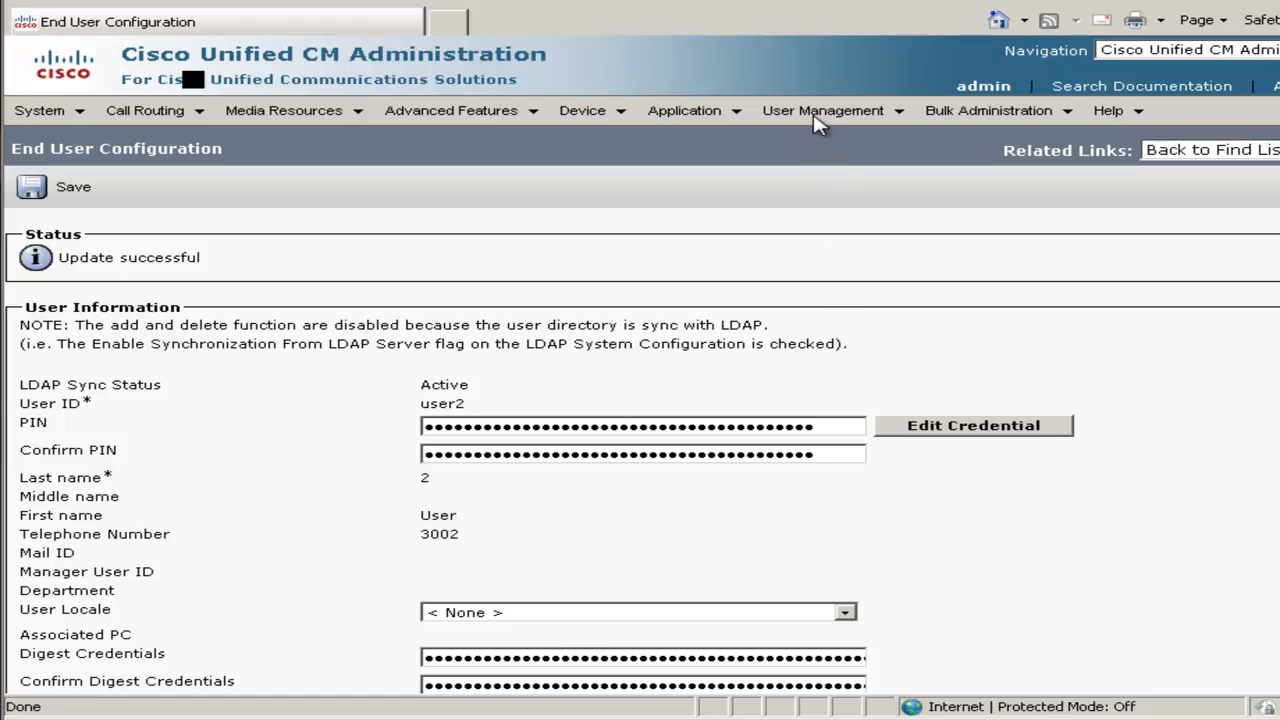
Open application user rmcm, add cipc1 and cipc2 to its Controlled Devices, and save
mouse_move(817, 120)
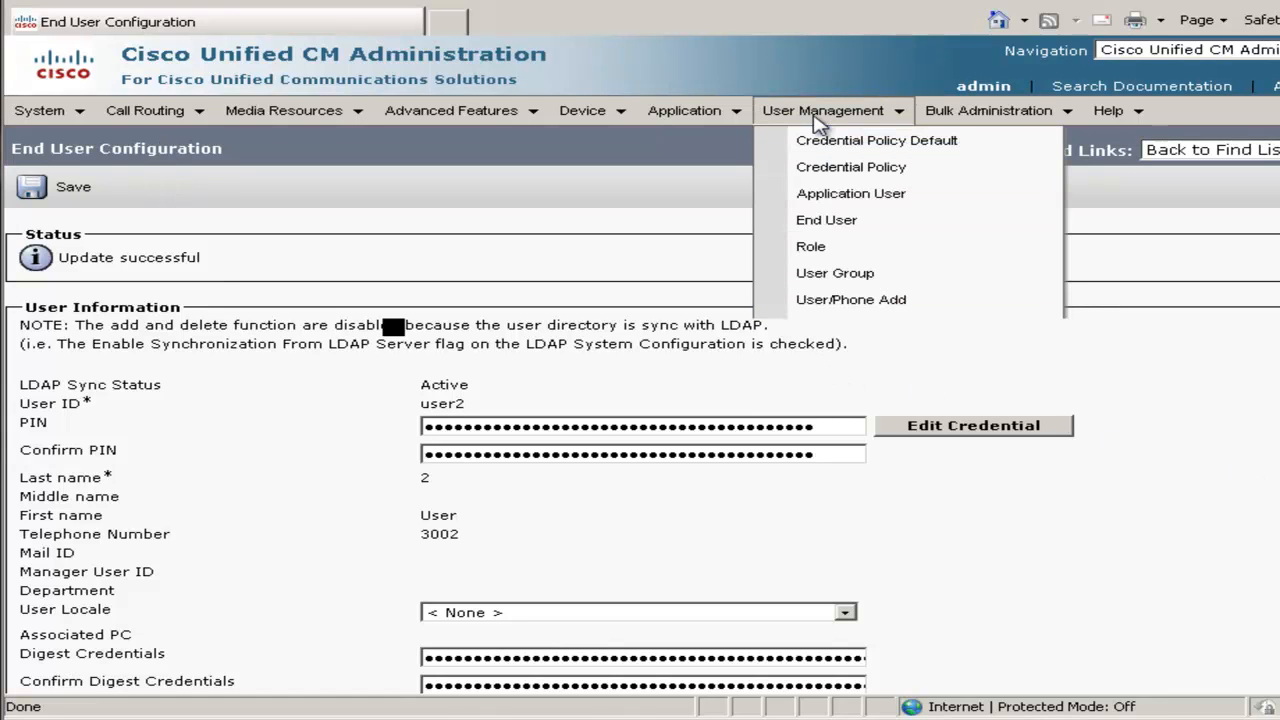
click(820, 200)
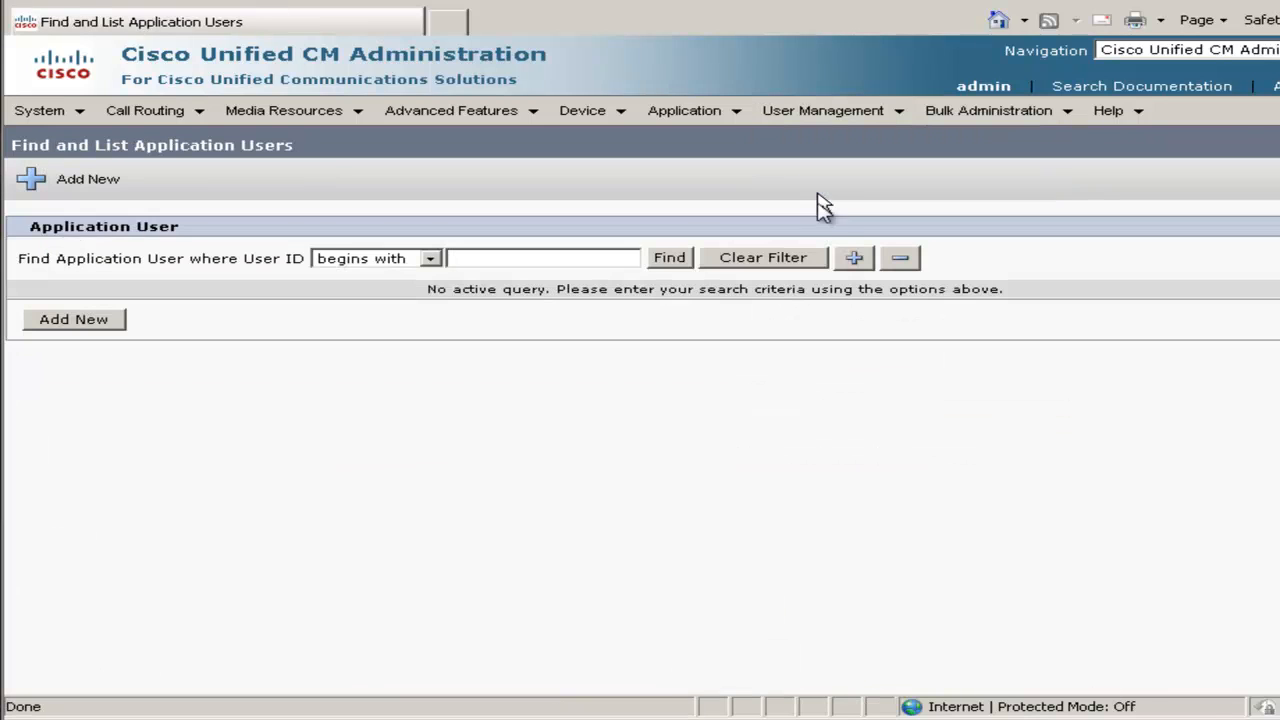
click(672, 262)
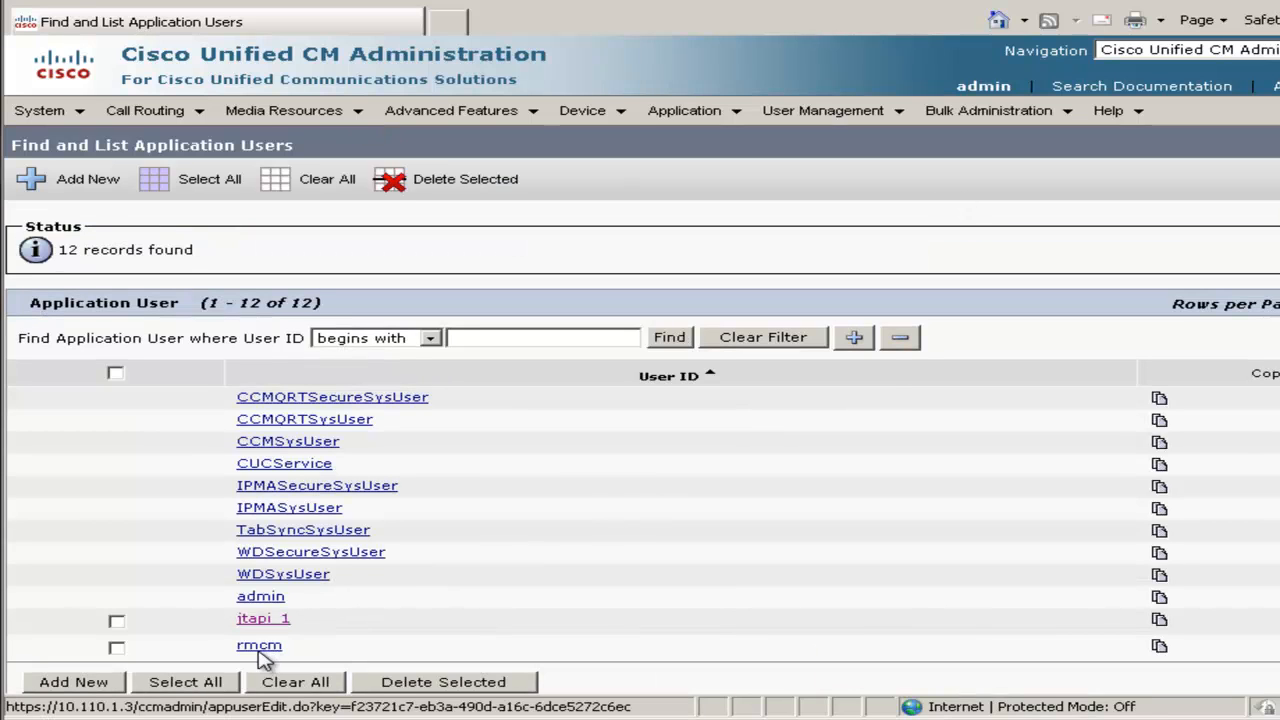
click(262, 648)
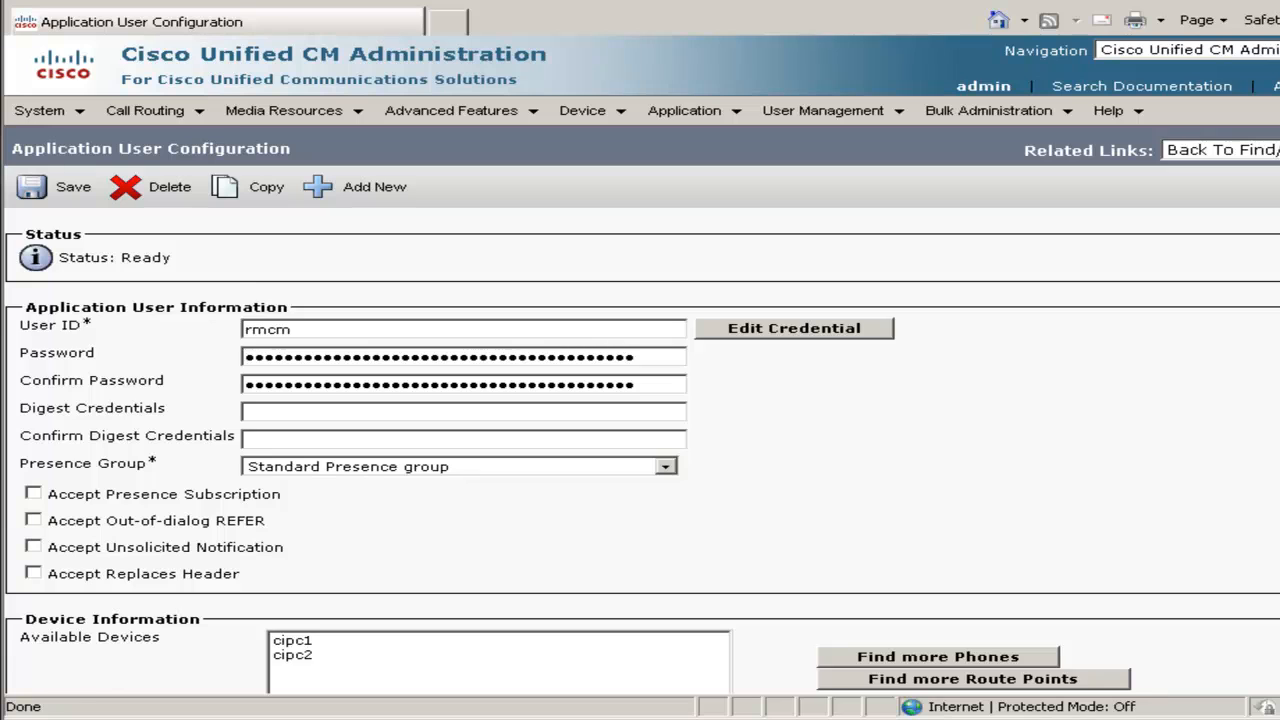
scroll(640, 450, down, 3)
click(291, 478)
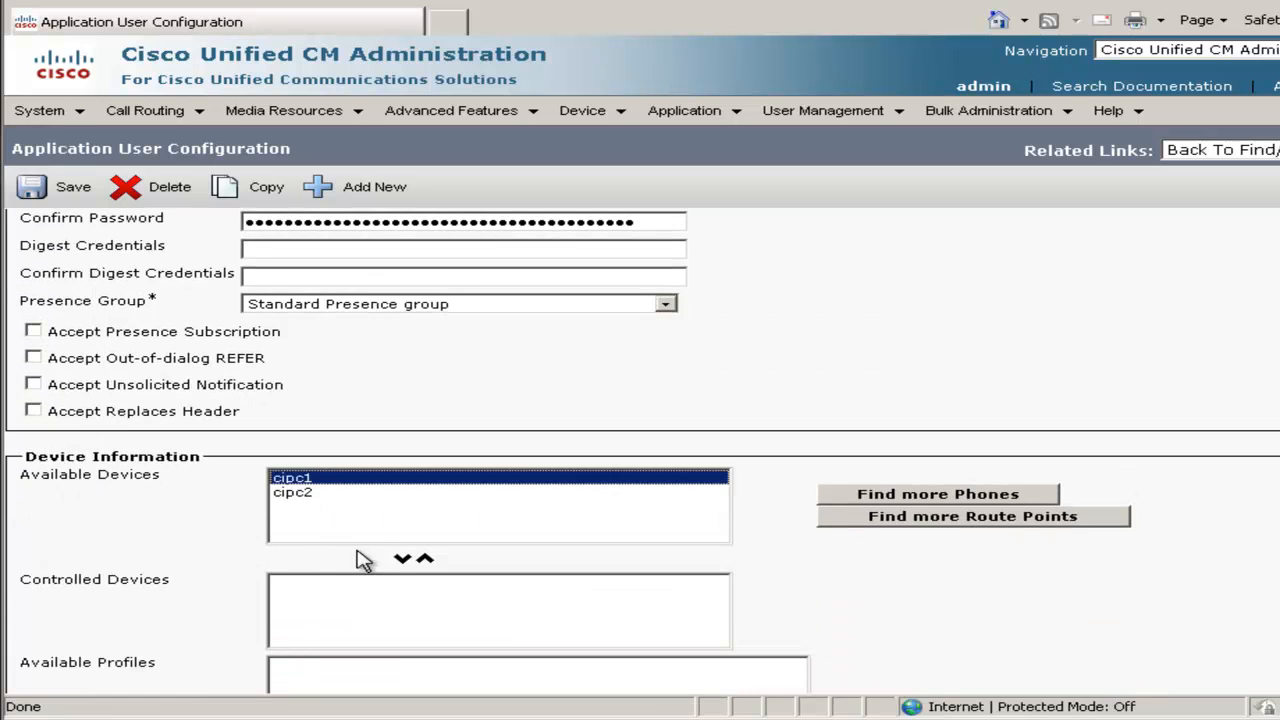
click(403, 559)
click(292, 478)
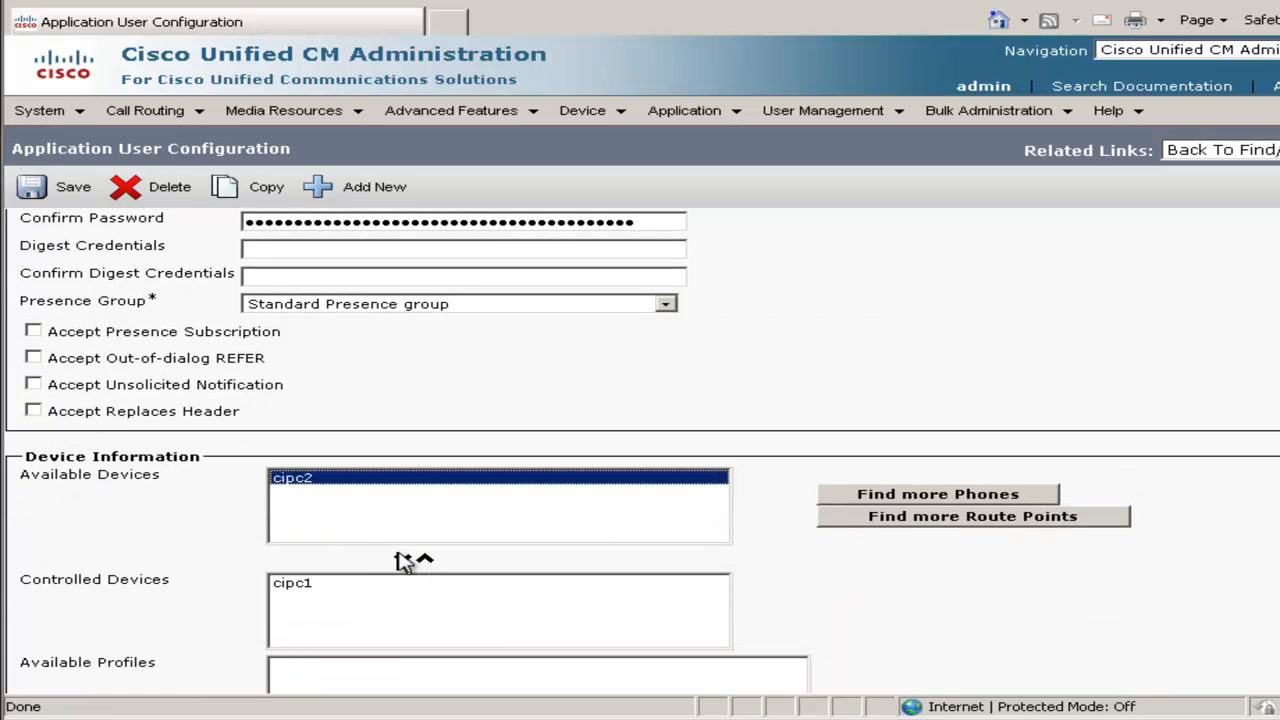
click(403, 559)
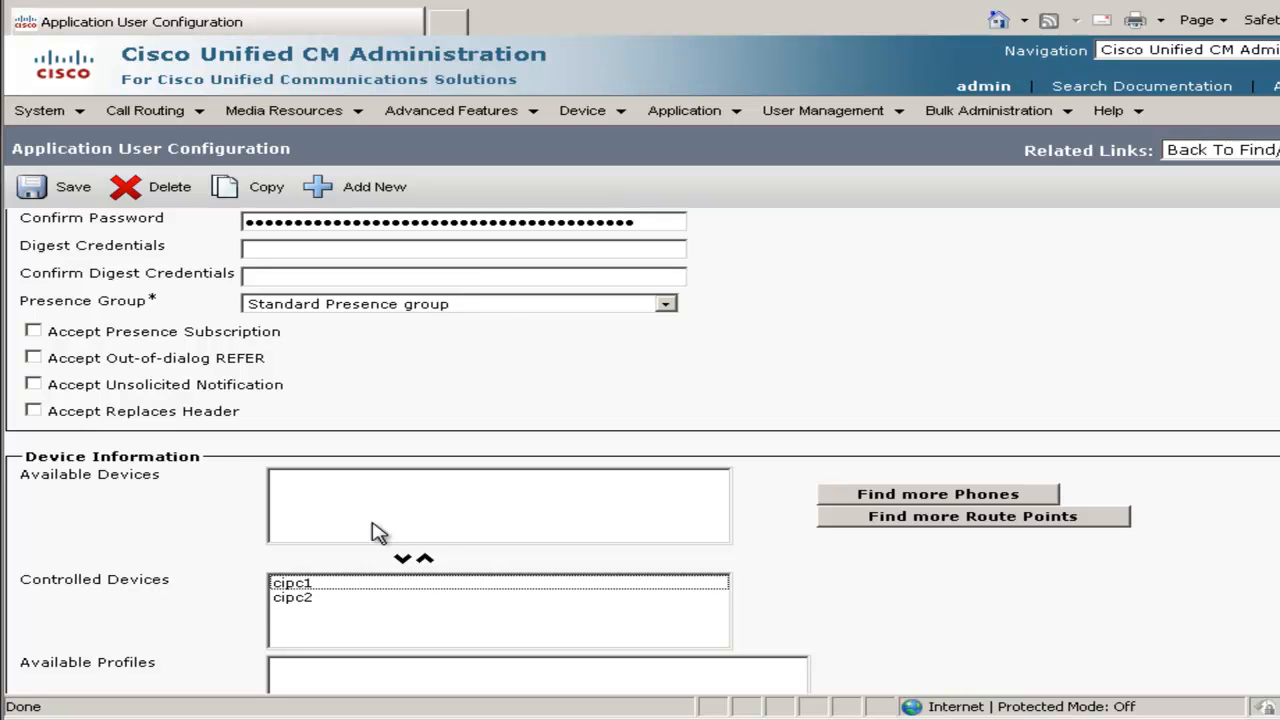
click(75, 188)
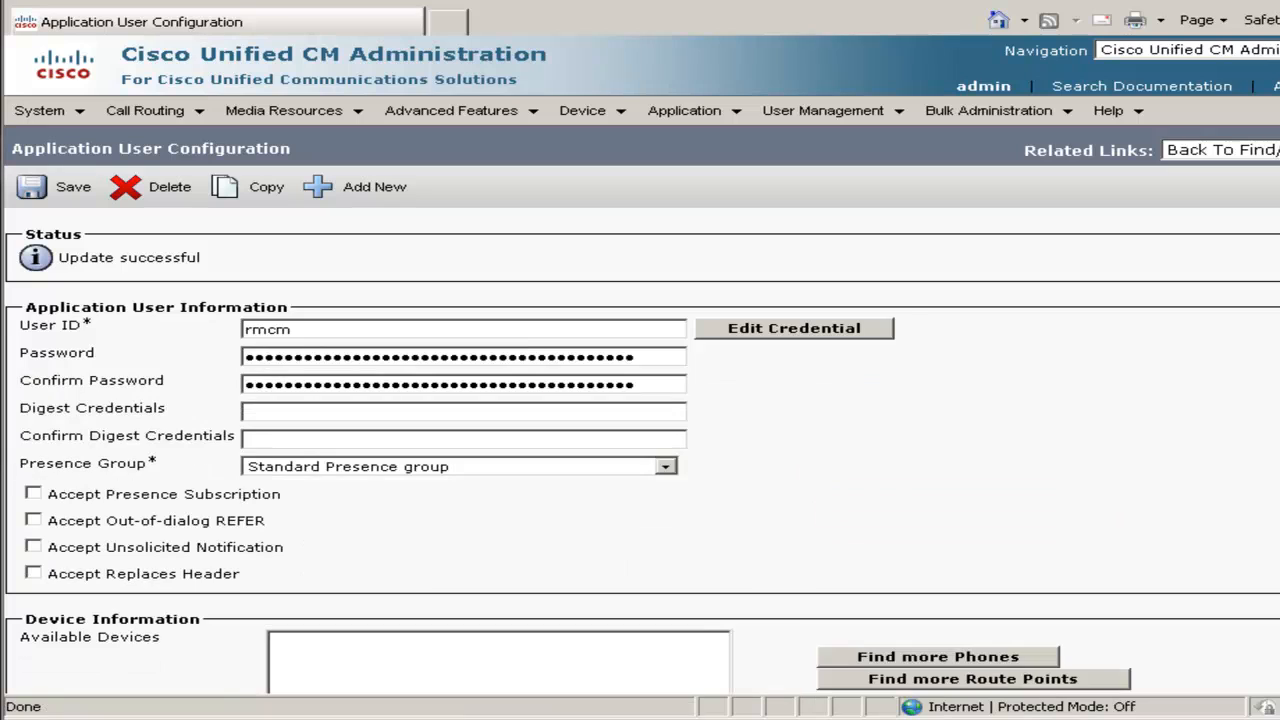
Start a new IP phone service from Device Settings > Phone Services
click(586, 120)
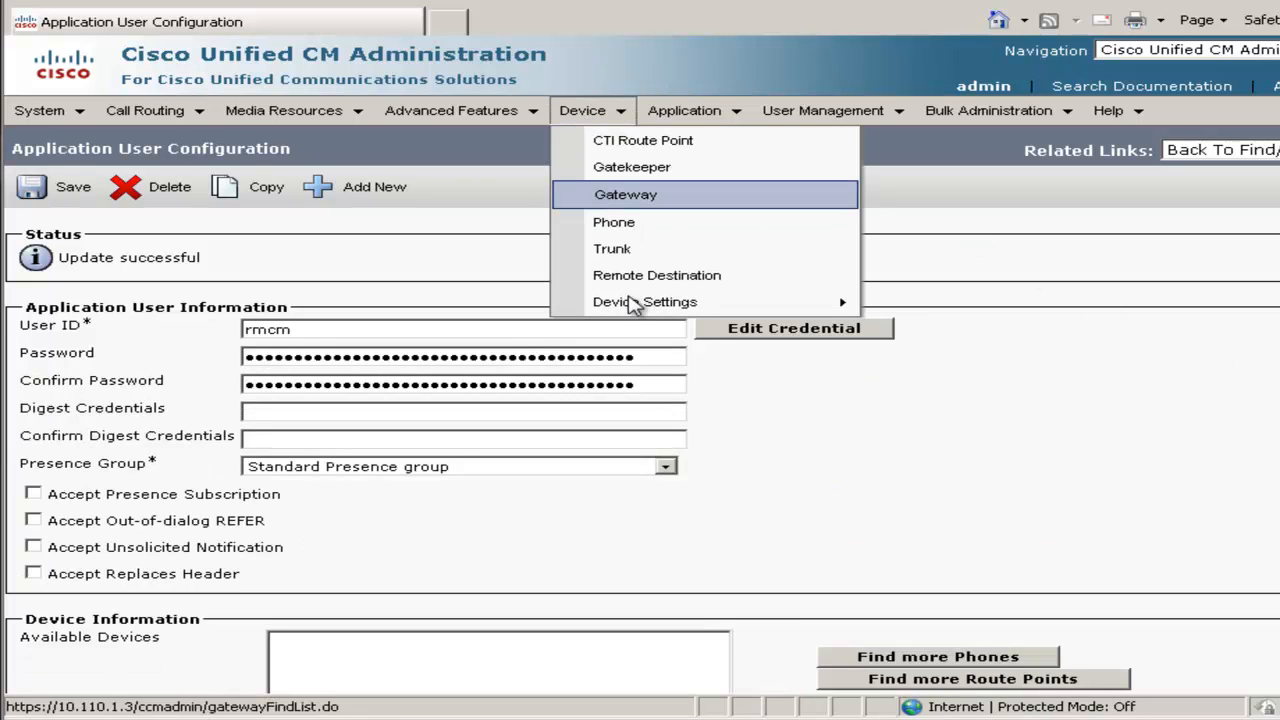
mouse_move(640, 302)
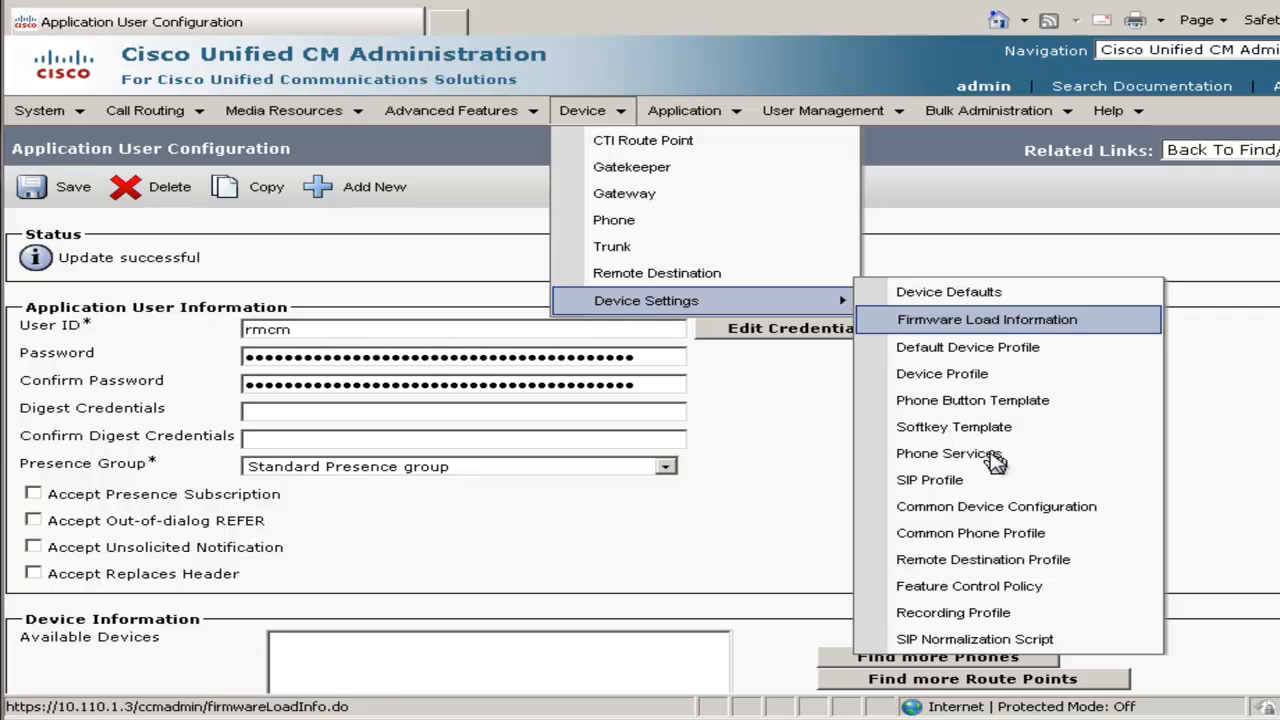
click(993, 453)
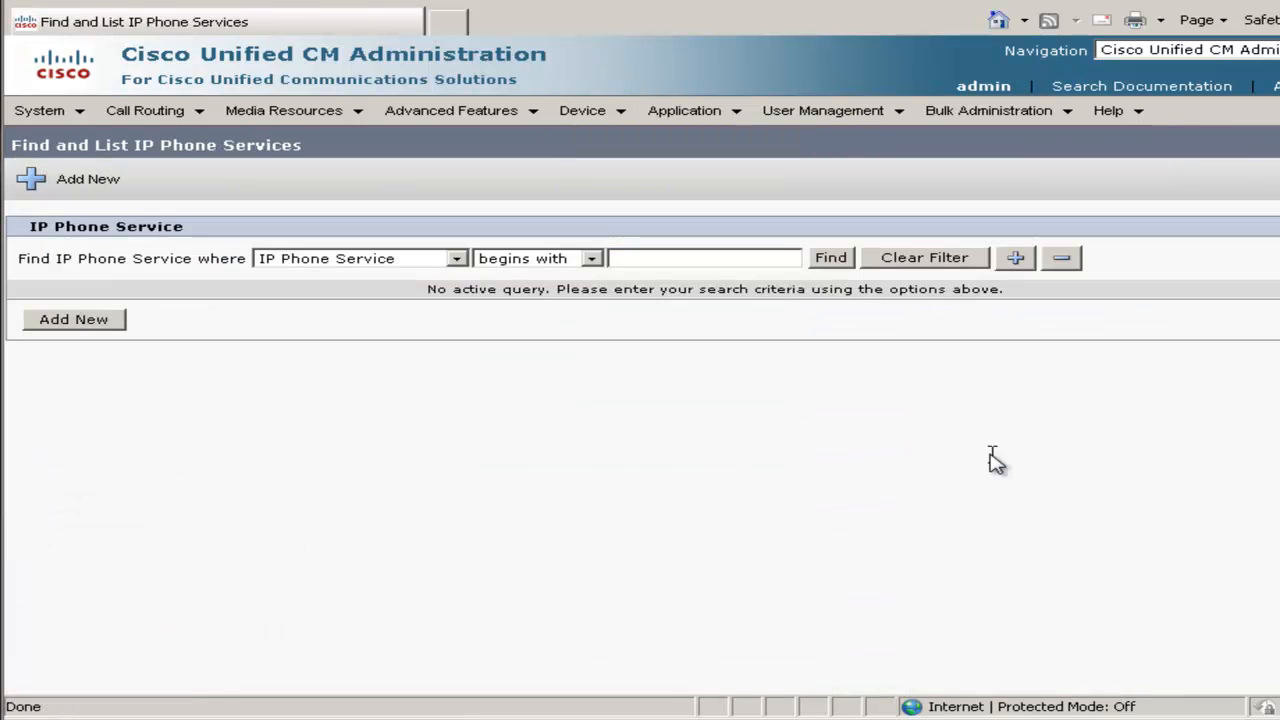
click(96, 321)
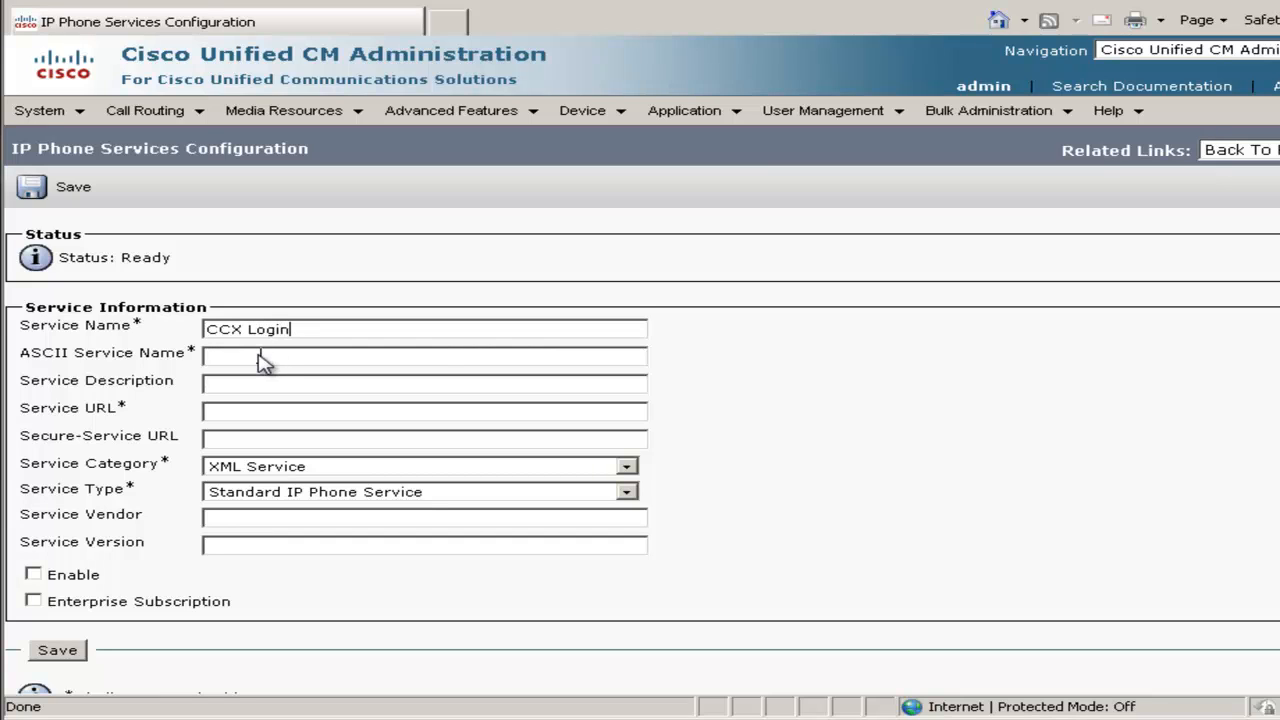
Name the service CCX Login with the IPAgentLogin.jsp URL, enable it, and save
click(258, 360)
right_click(302, 413)
click(349, 490)
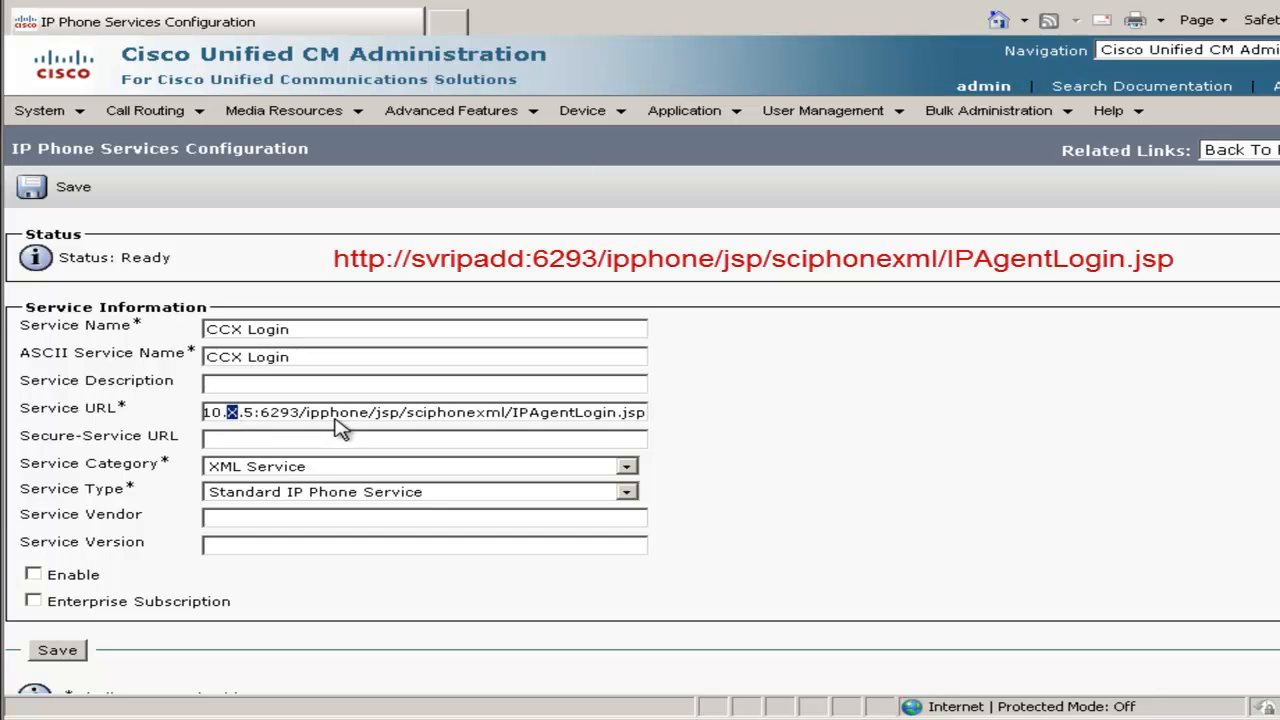
text(1)
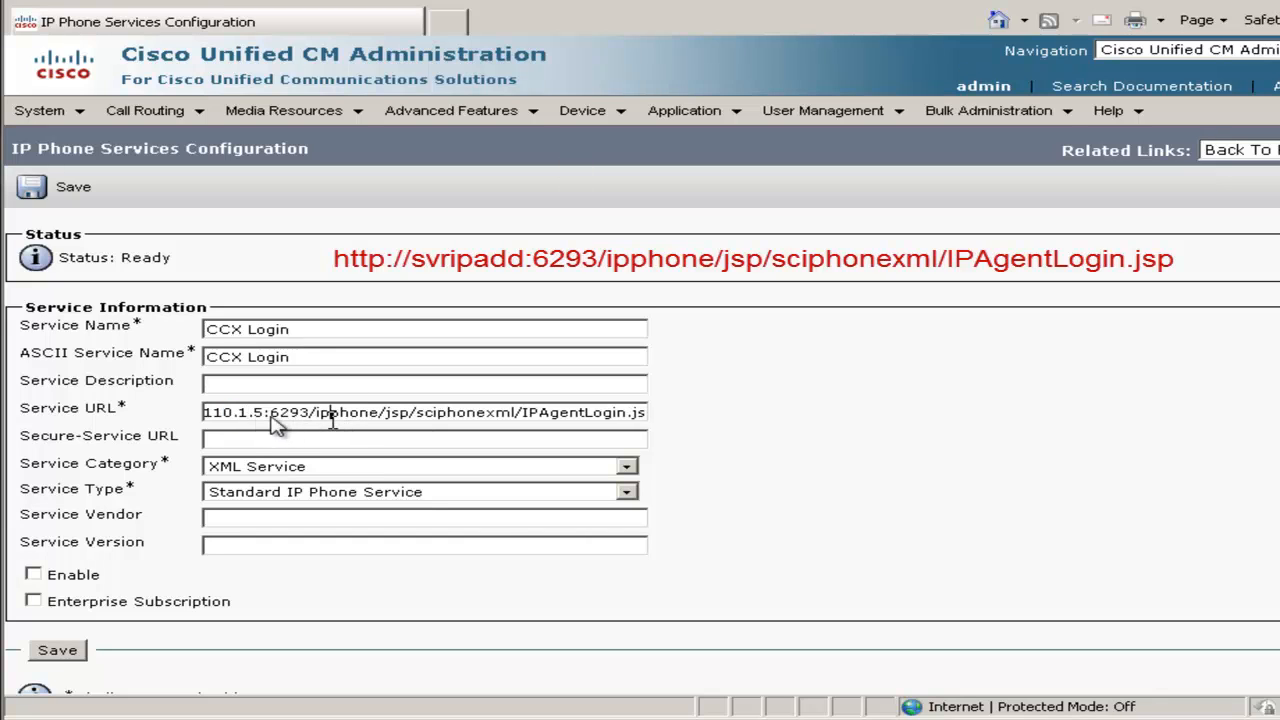
drag(381, 415, 171, 420)
click(457, 416)
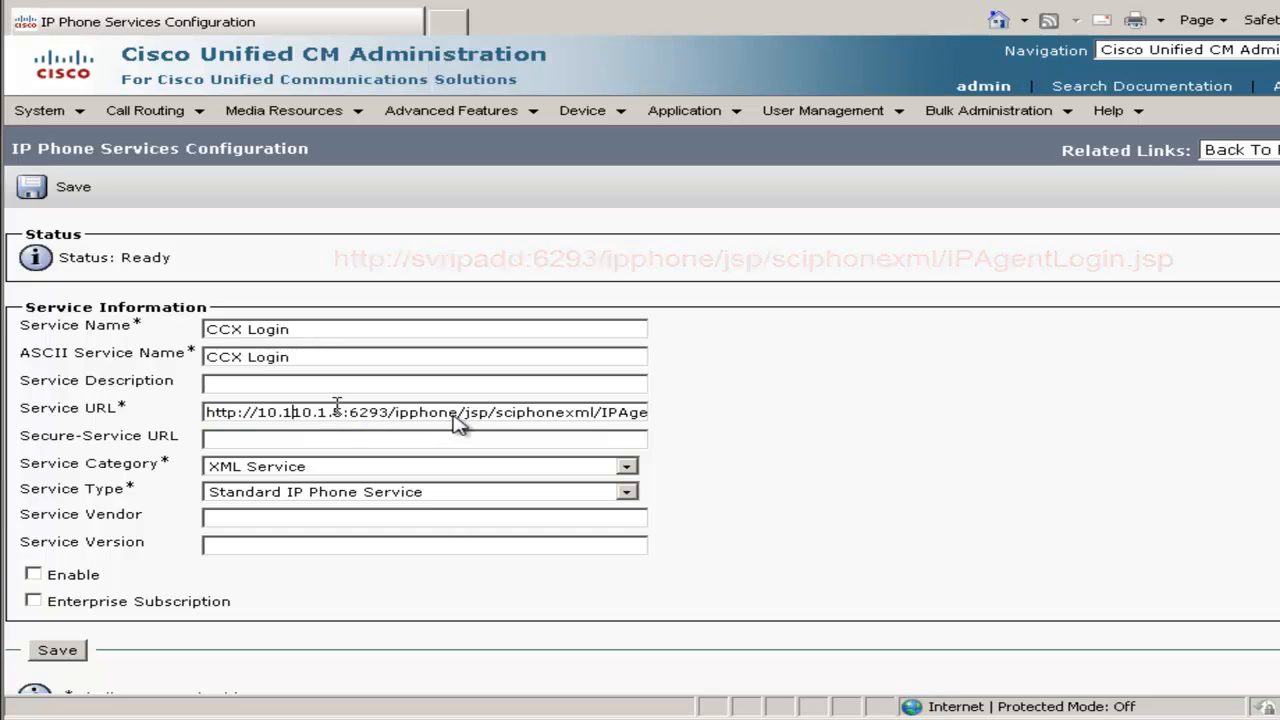
click(34, 576)
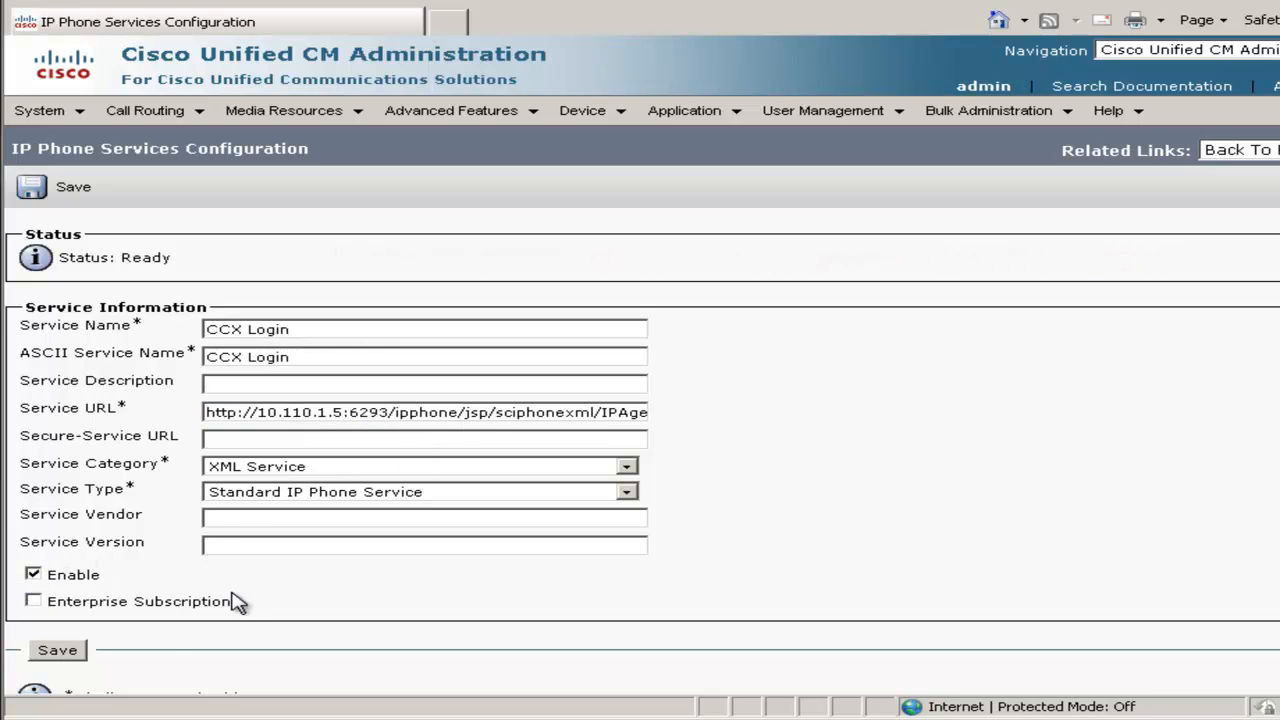
click(57, 651)
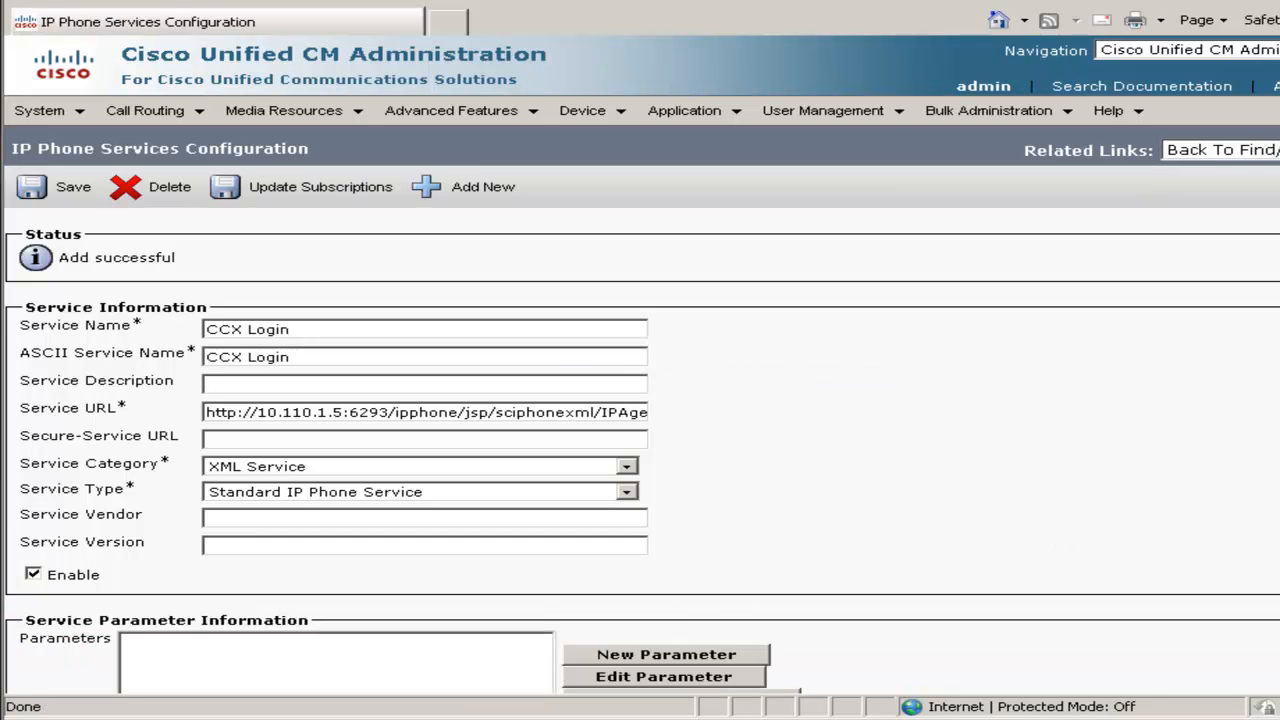
scroll(640, 450, down, 3)
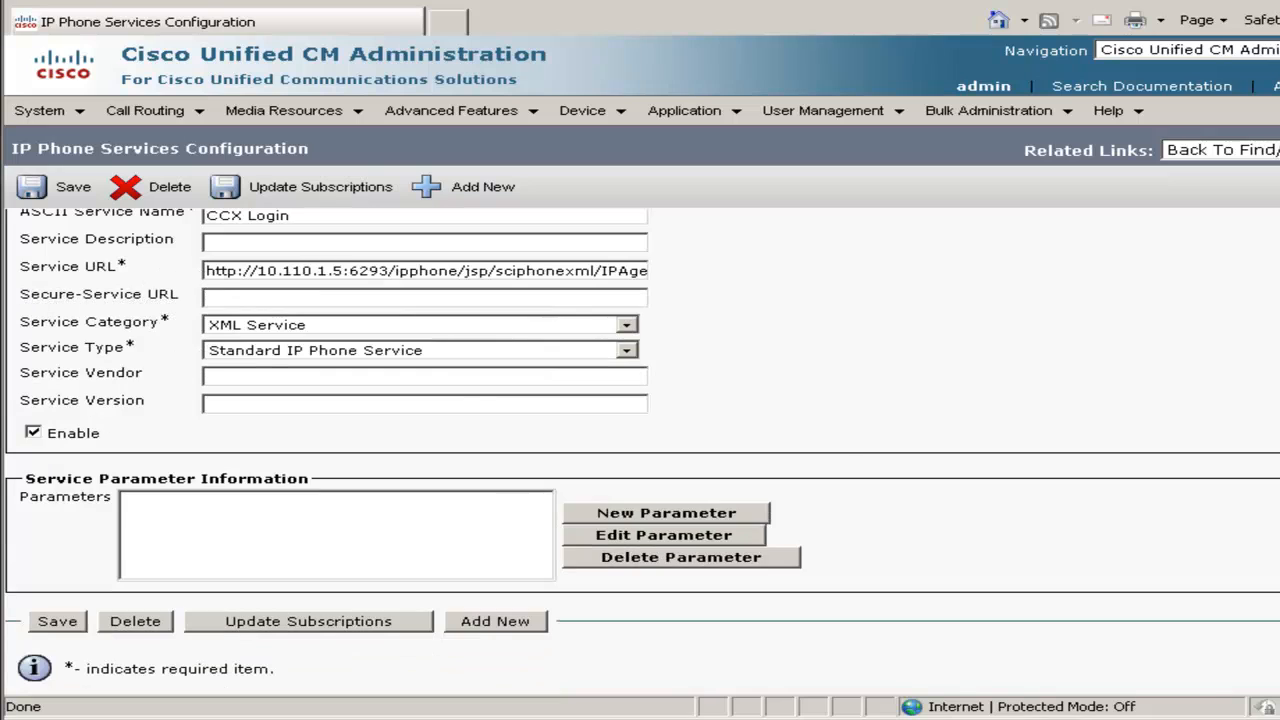
Add an Ext parameter to the CCX Login service
click(666, 515)
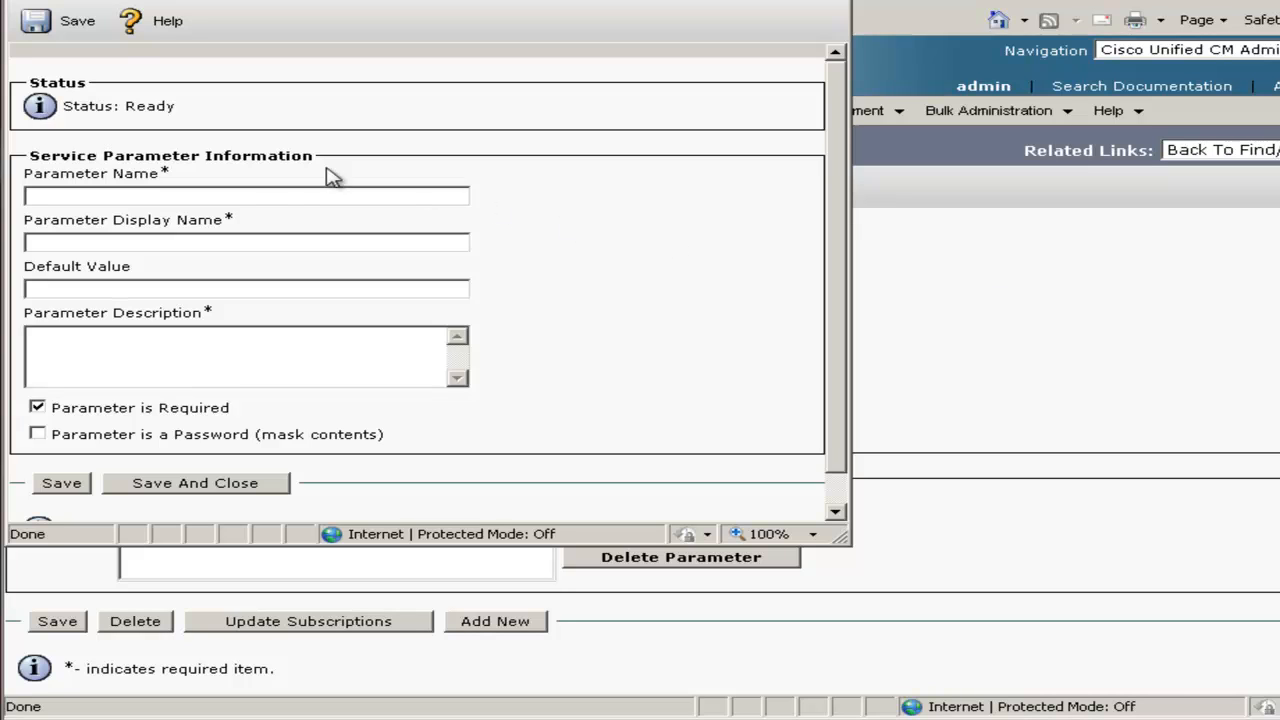
click(265, 198)
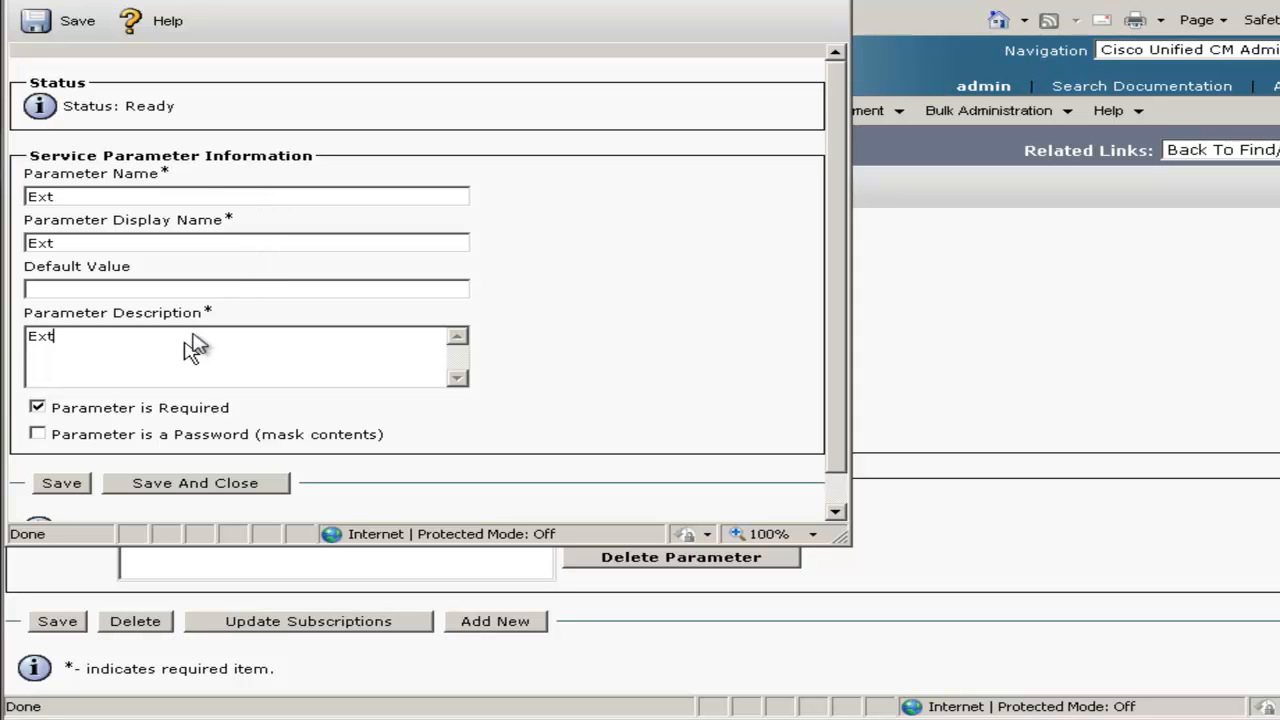
click(76, 490)
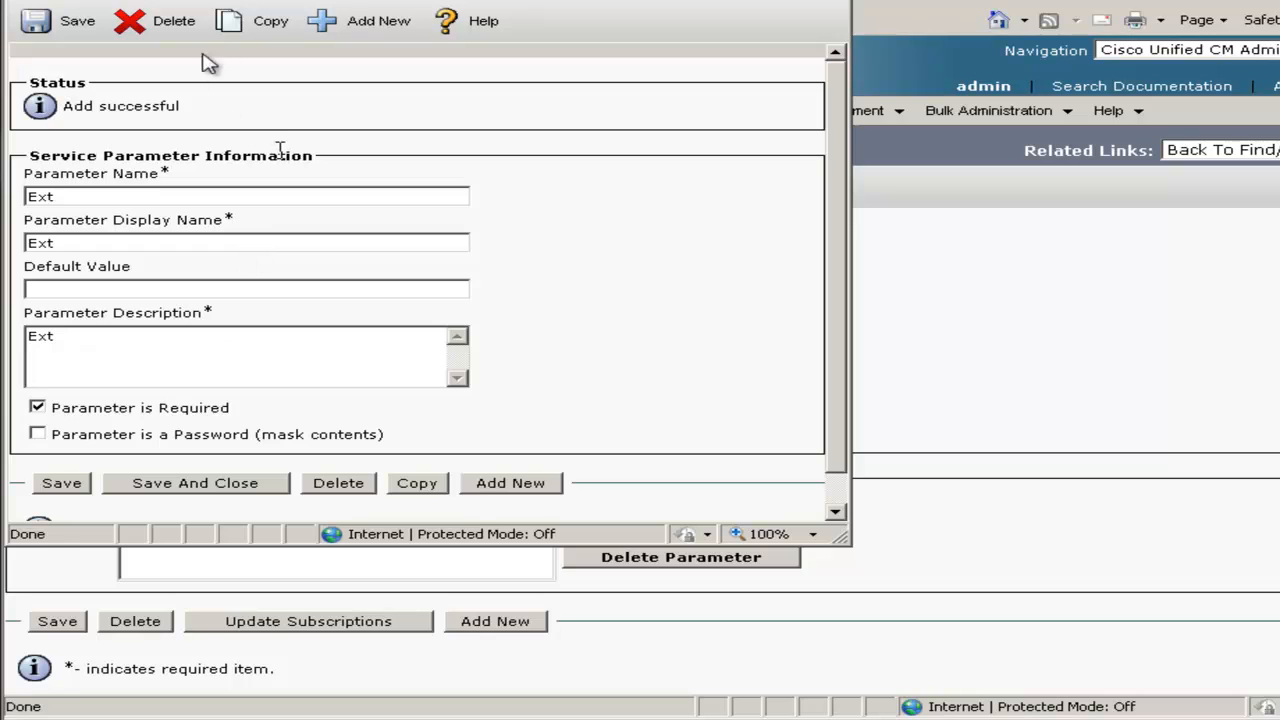
Copy Ext to create and save the ID parameter
click(270, 26)
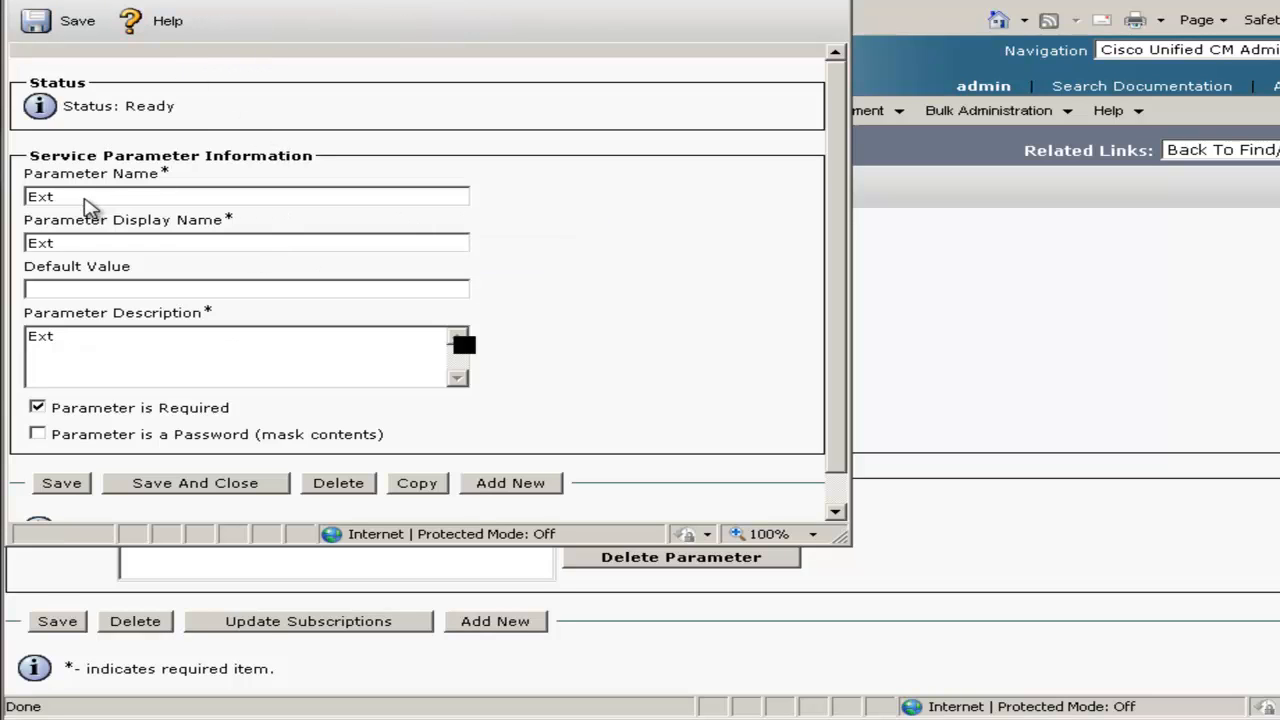
drag(71, 198, 5, 208)
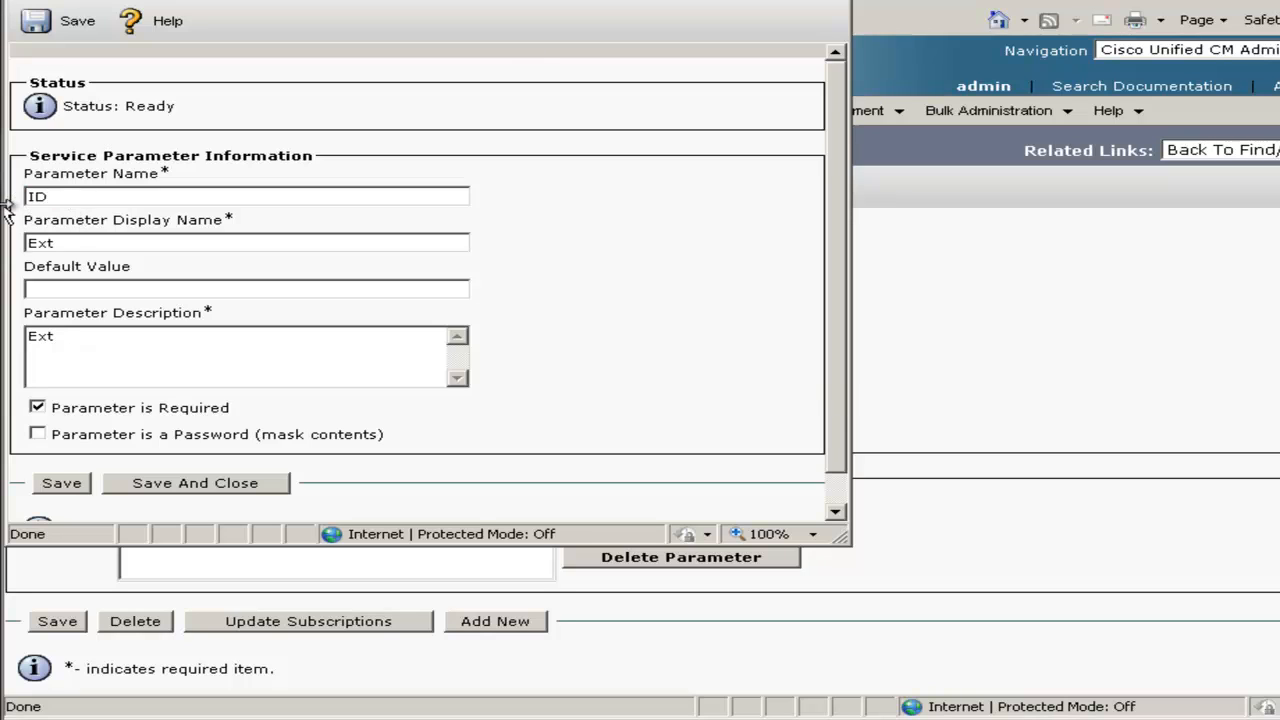
drag(71, 245, 7, 228)
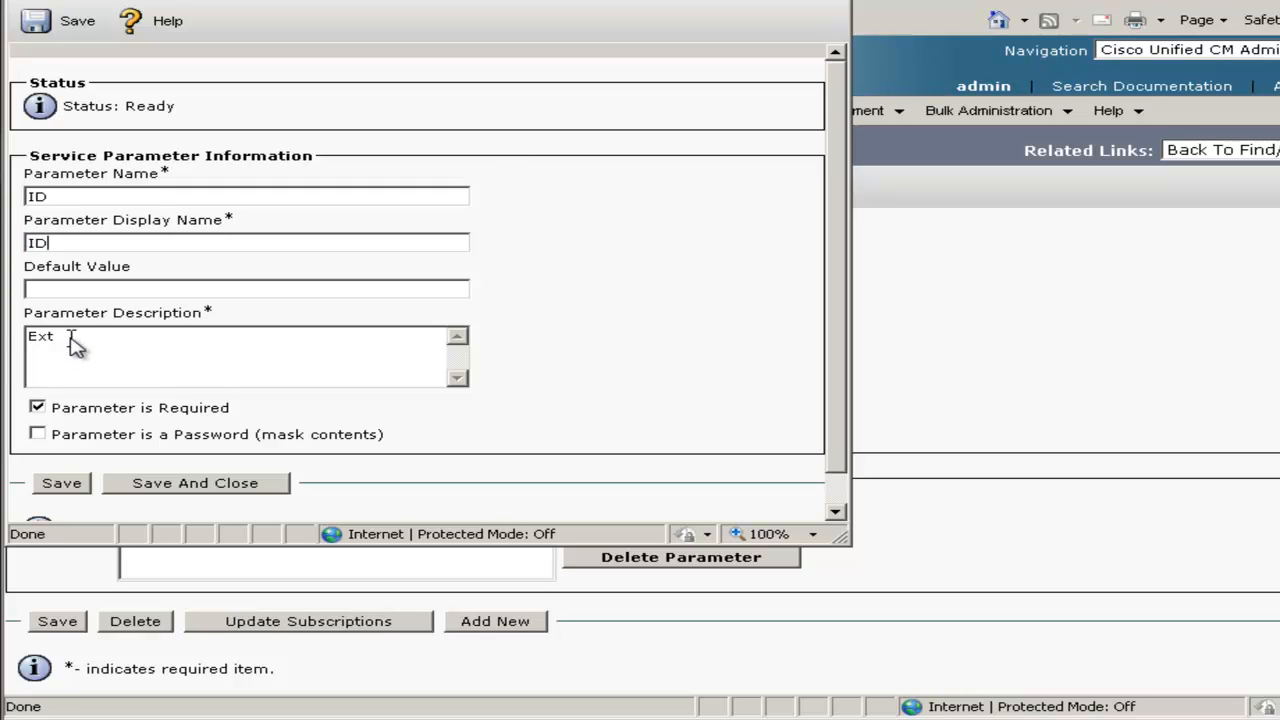
drag(71, 338, 13, 336)
click(52, 489)
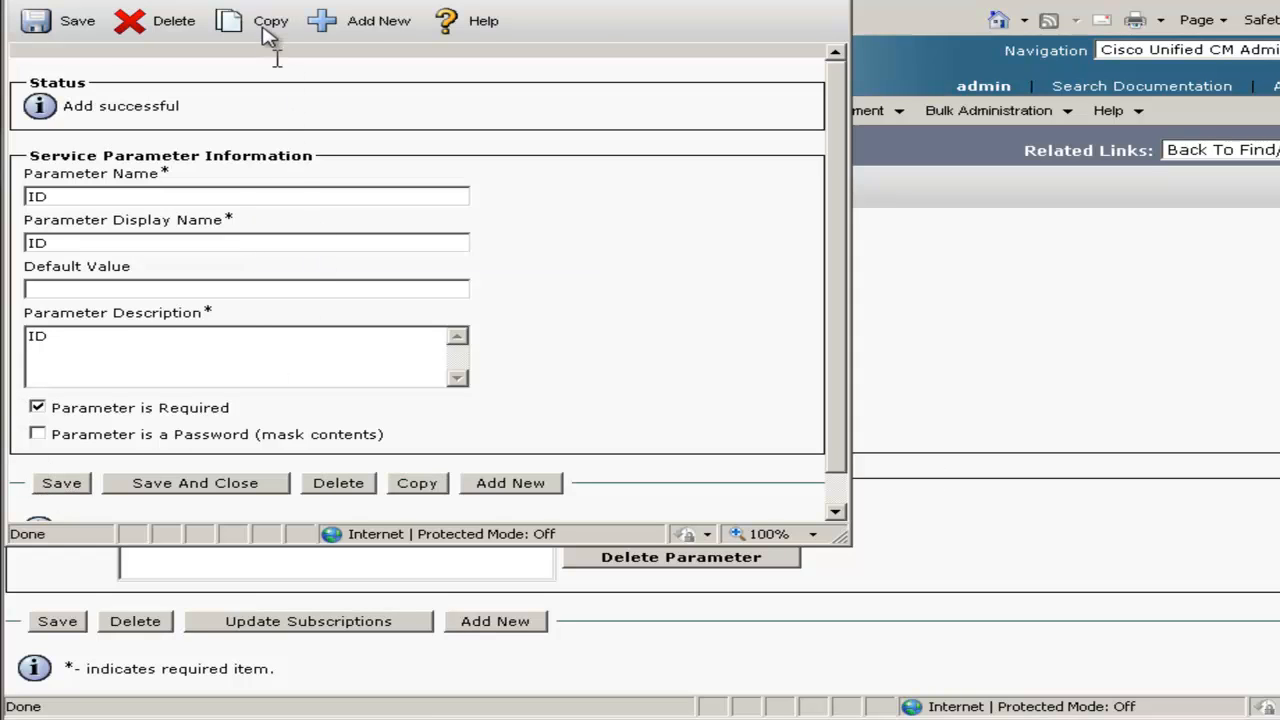
Copy ID to create a Pwd parameter marked as a password, then save and close
click(268, 33)
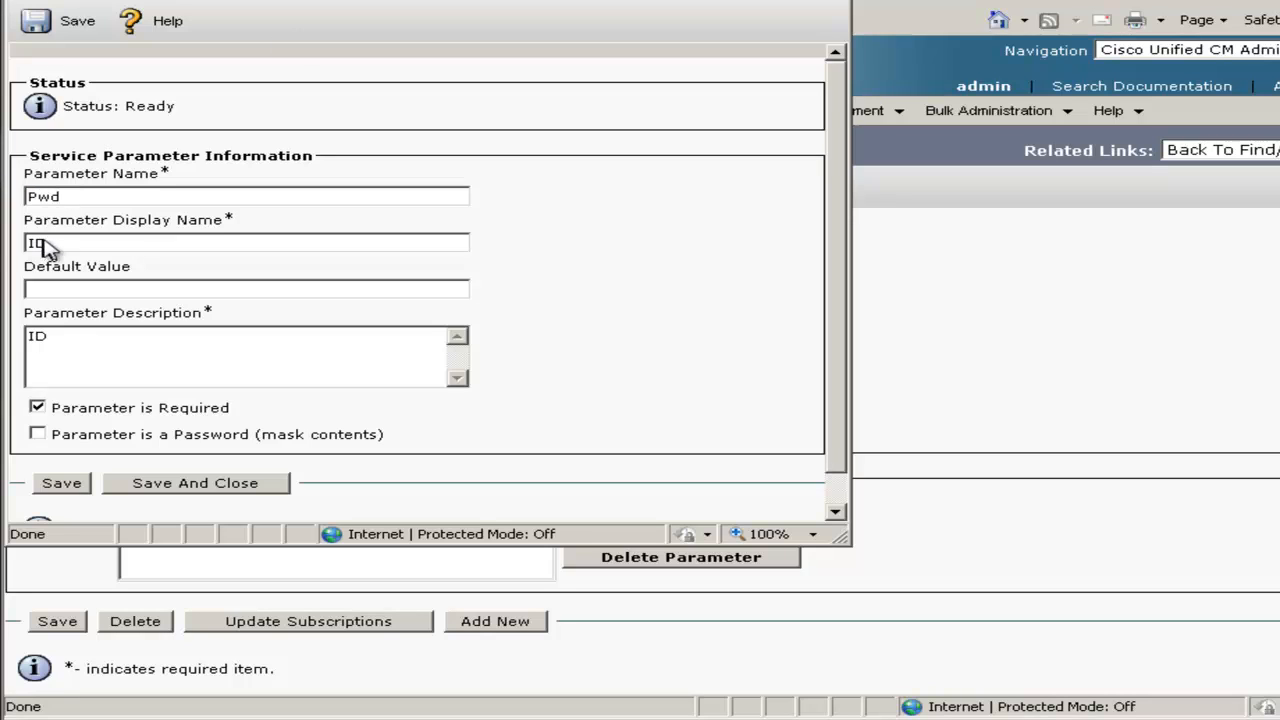
drag(57, 245, 5, 238)
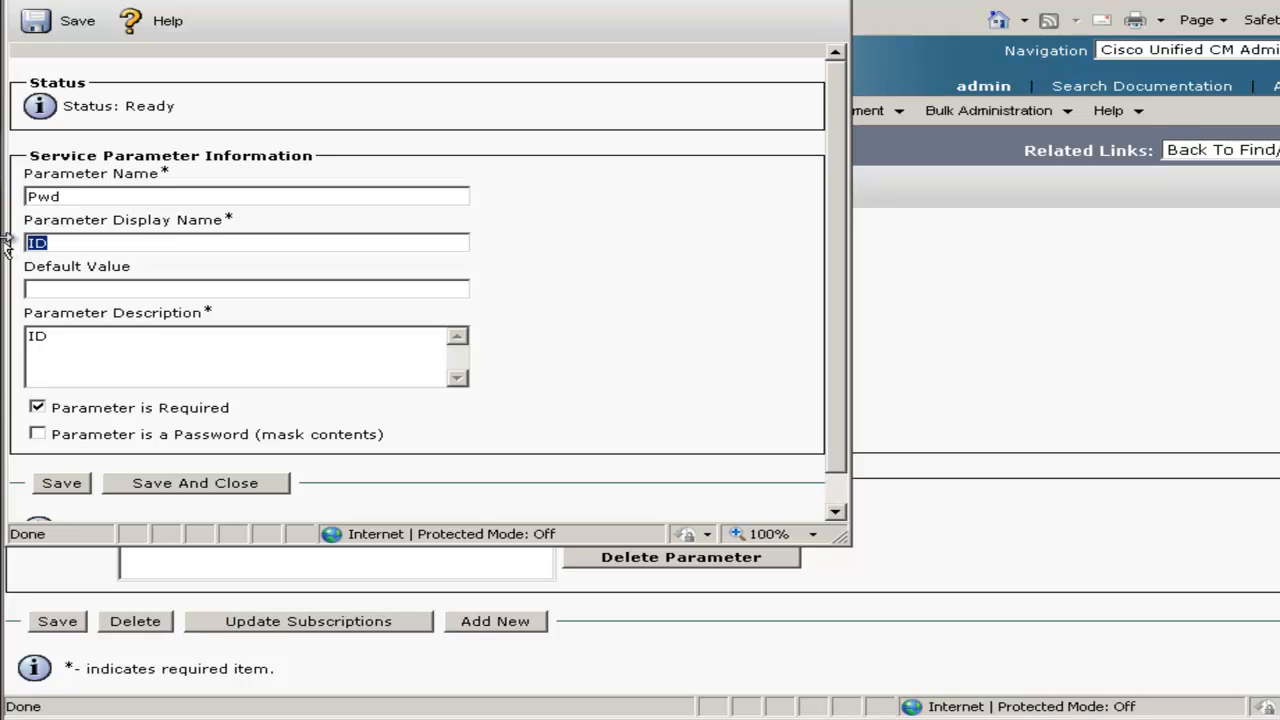
drag(58, 339, 2, 340)
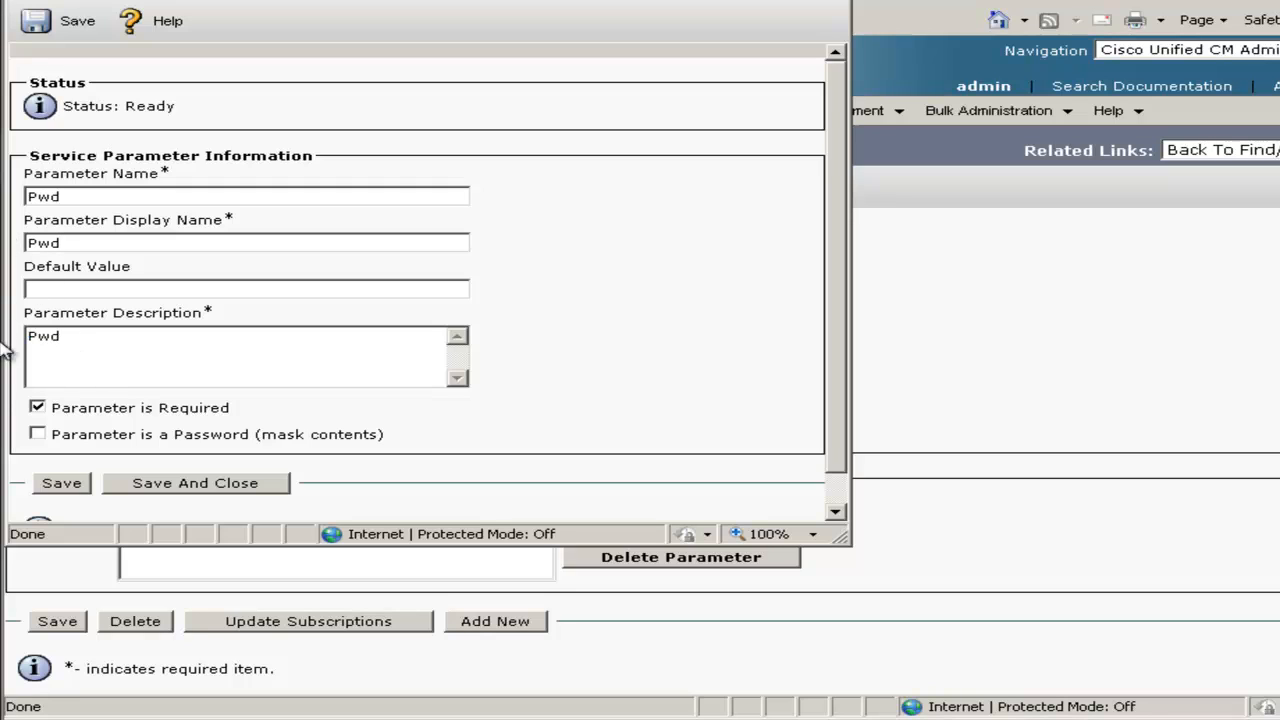
click(37, 434)
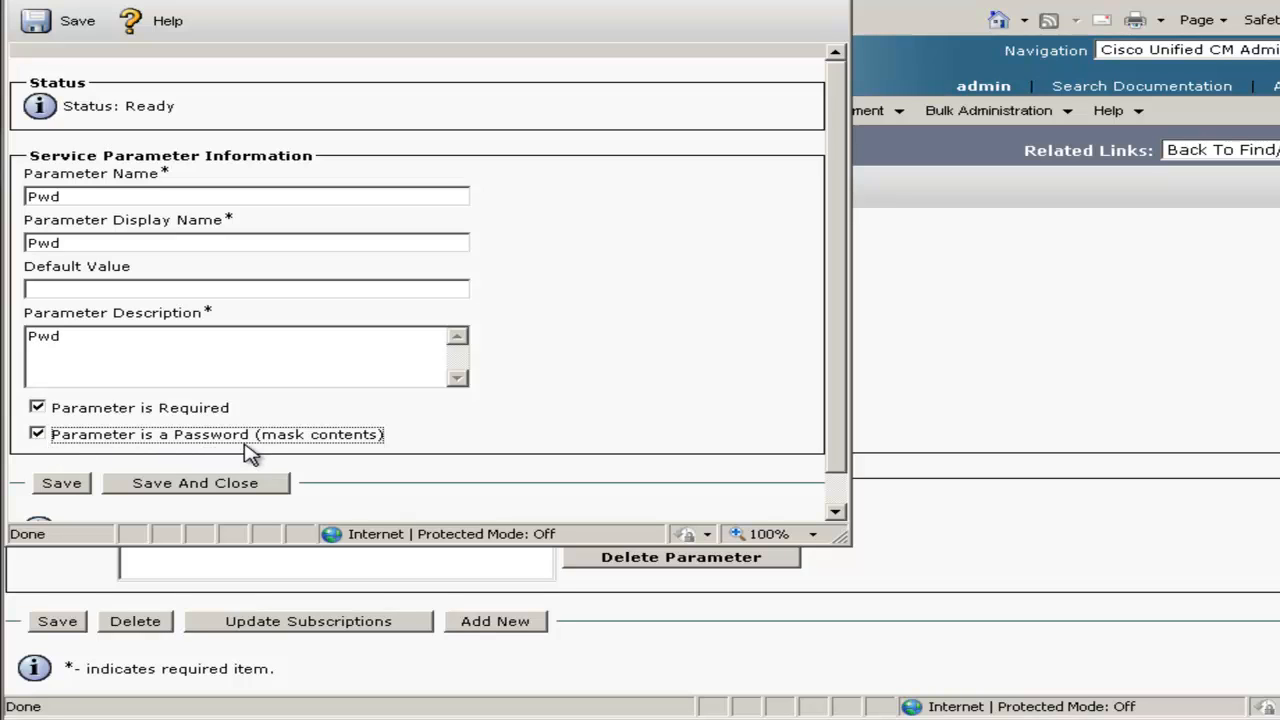
click(61, 486)
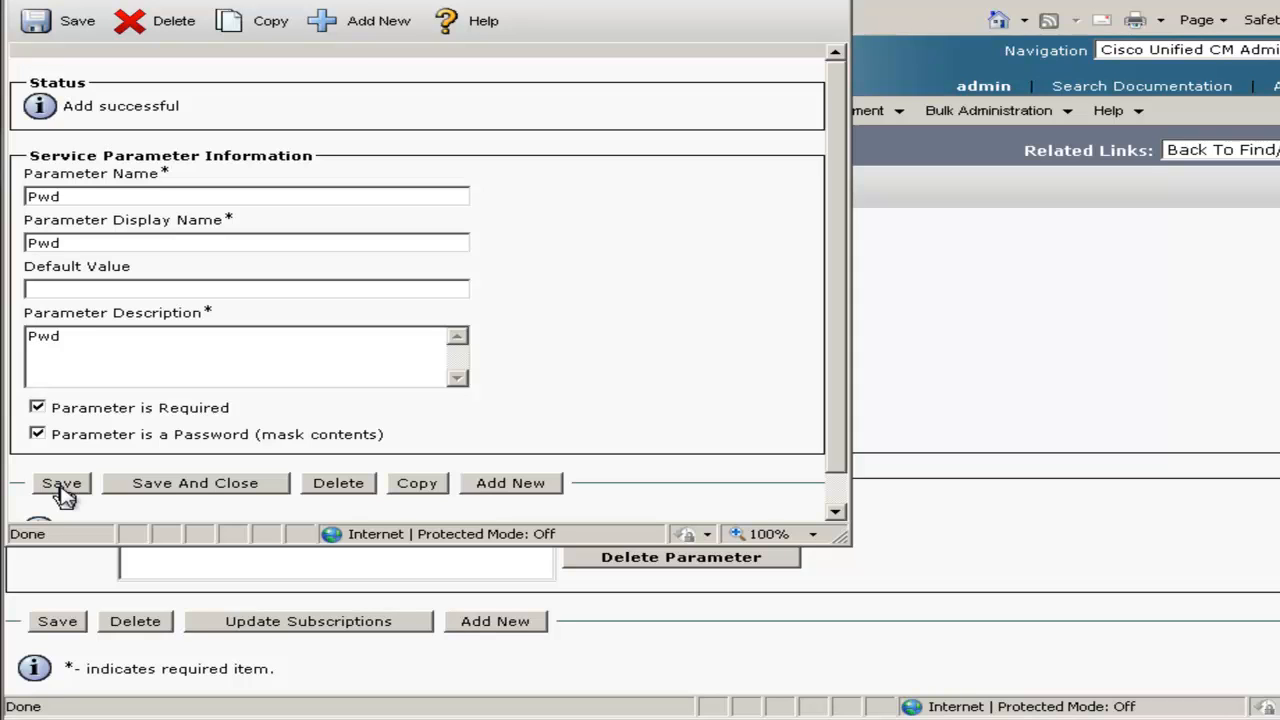
click(260, 484)
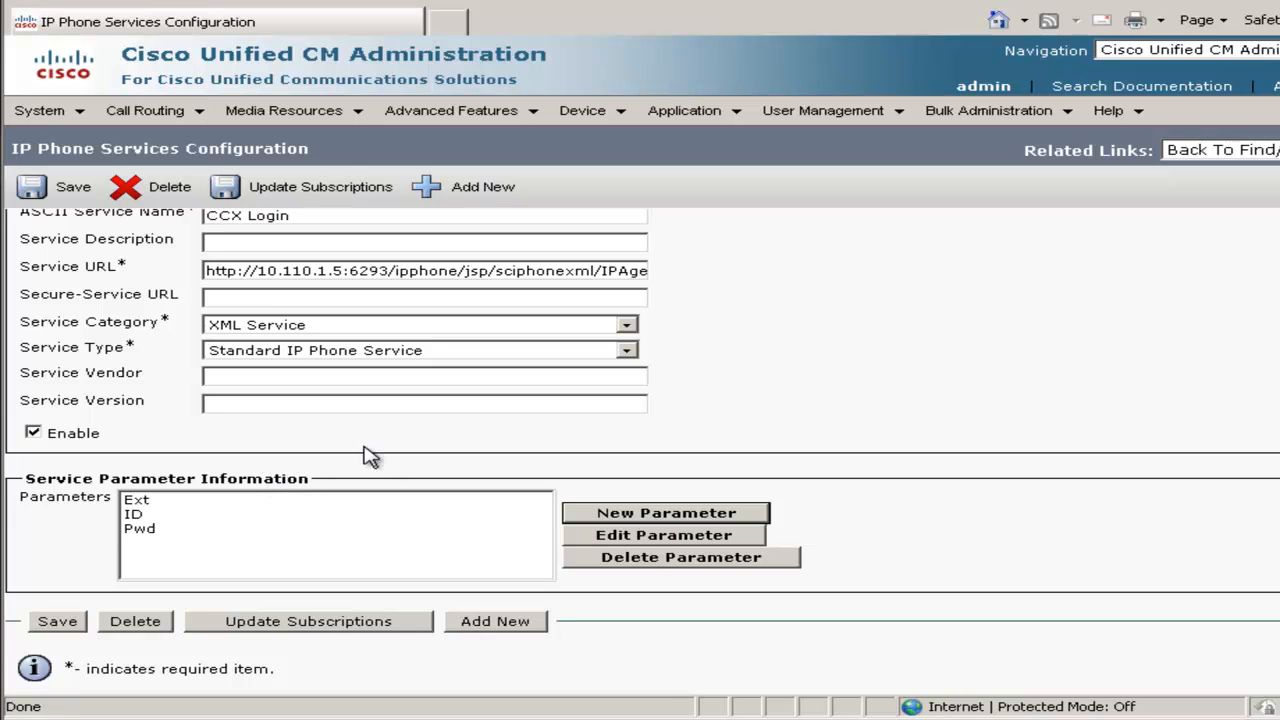
Save the CCX Login service and open Subscribe/Unsubscribe Services for phone cipc1
click(76, 195)
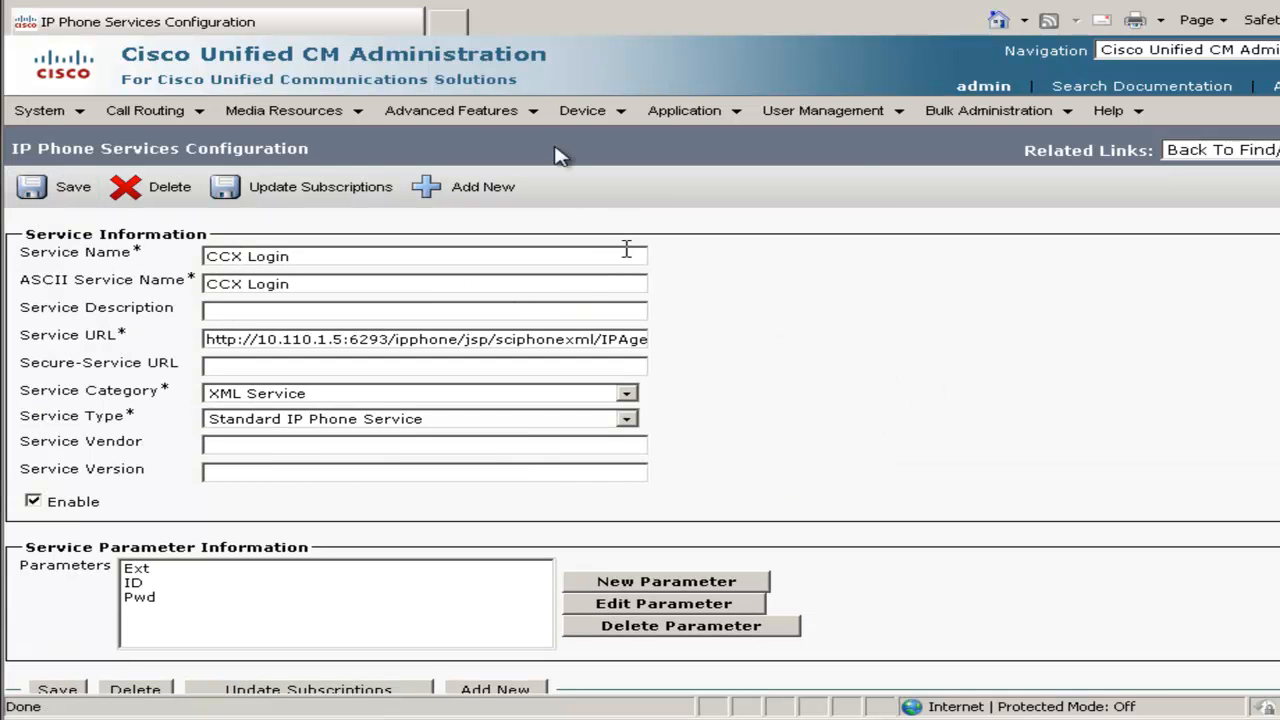
click(567, 113)
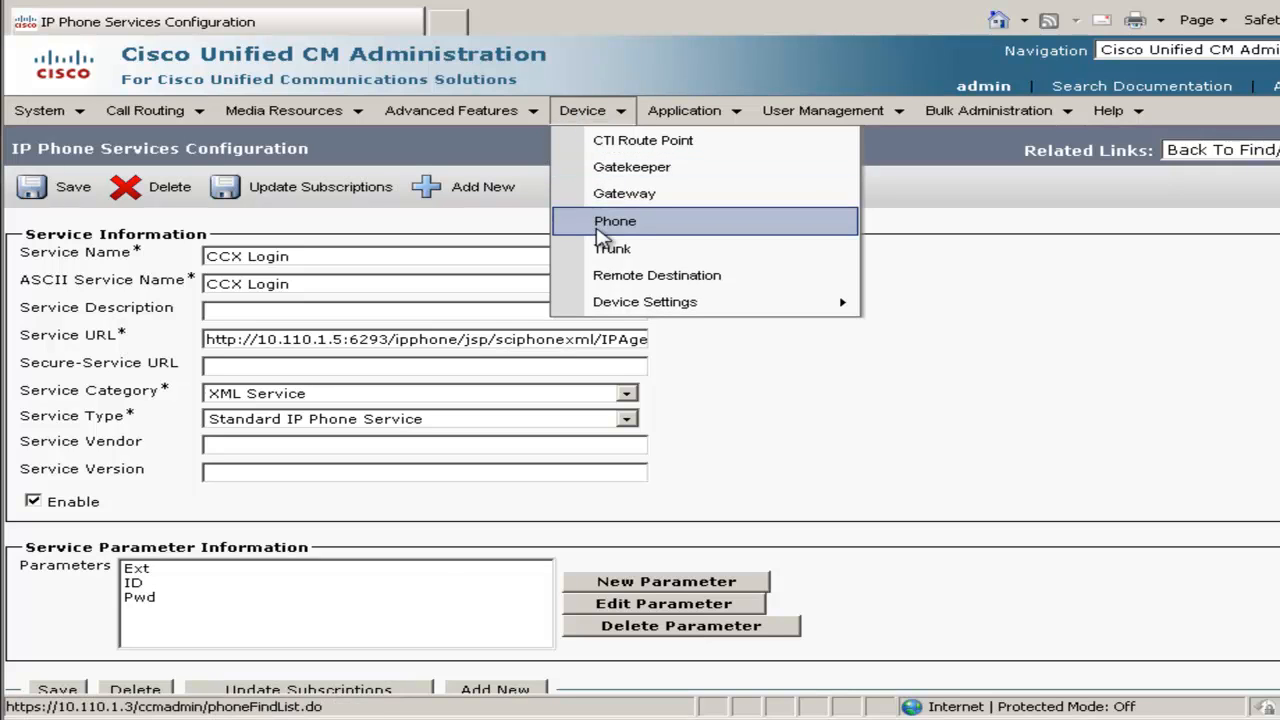
click(598, 232)
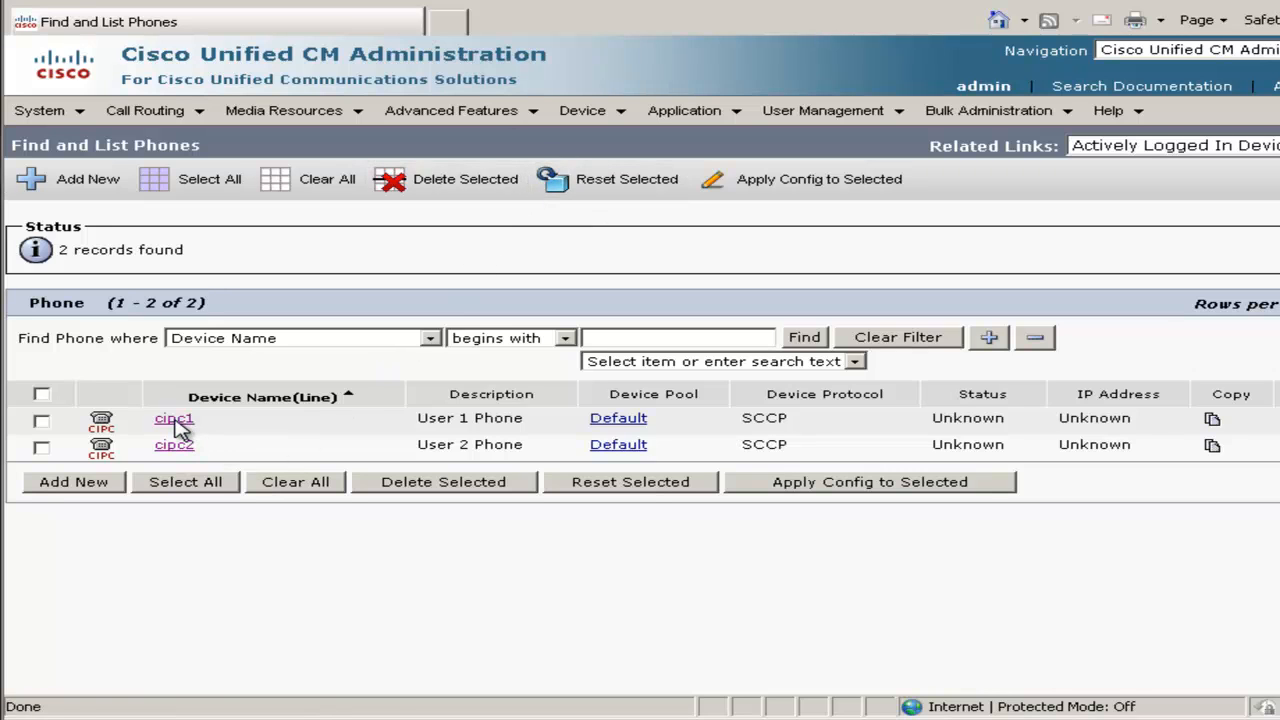
click(174, 420)
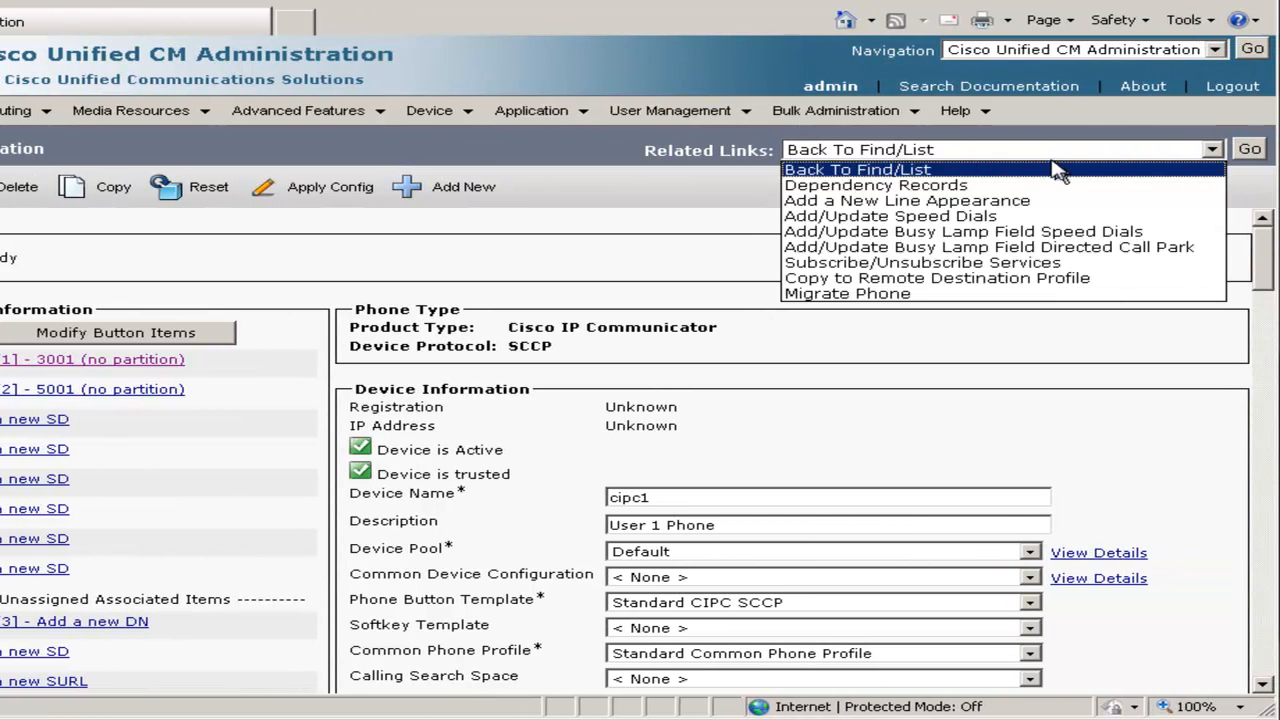
click(1086, 263)
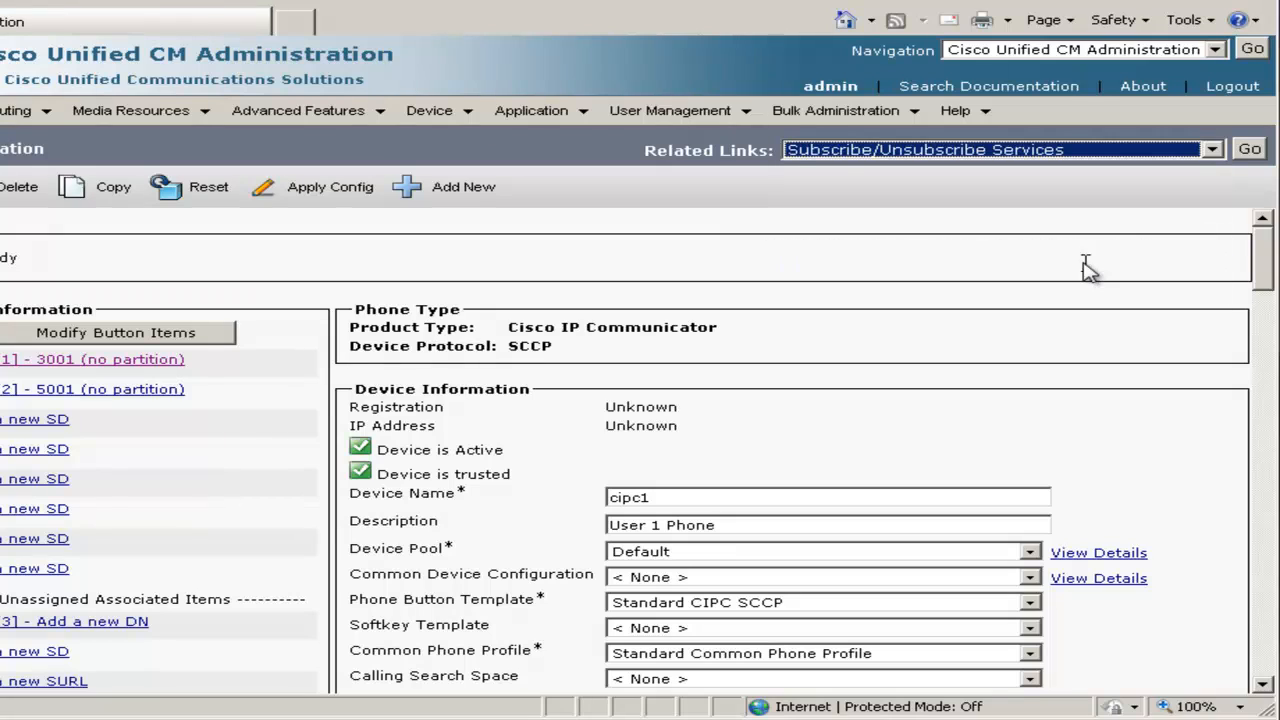
click(1248, 156)
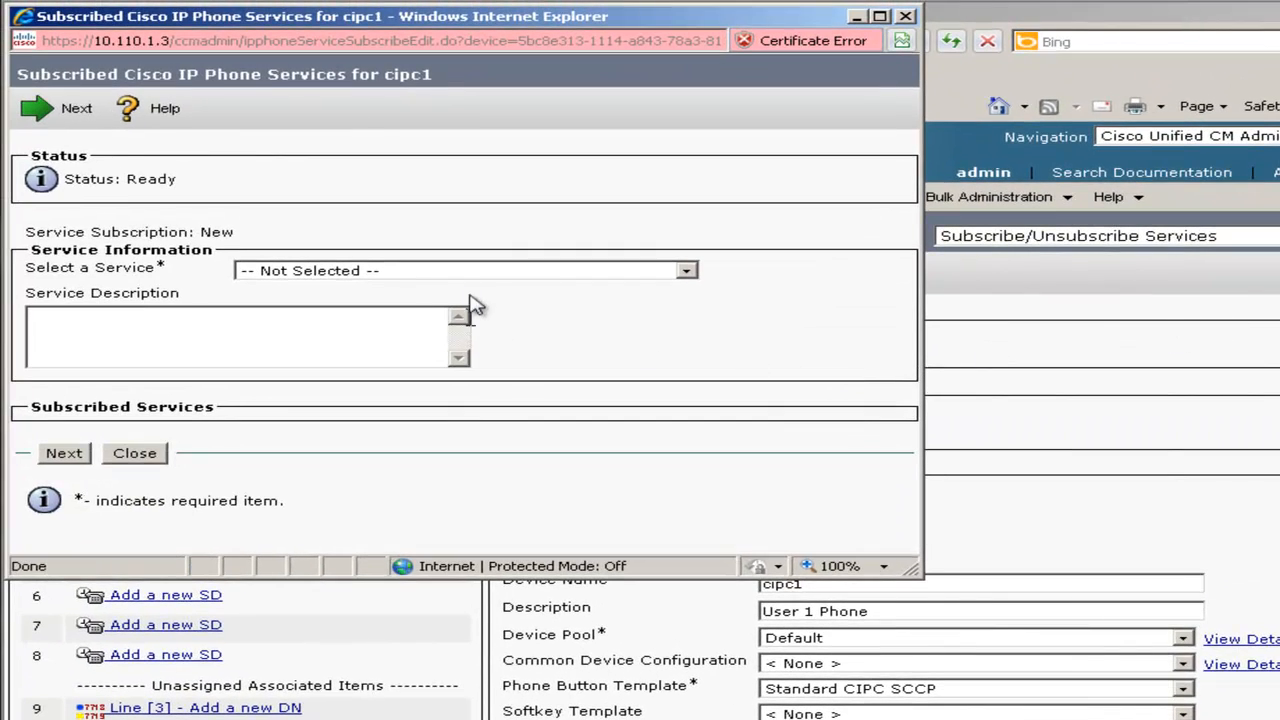
Subscribe cipc1 to CCX Login with Ext 5001 and the agent's ID and password, then save
click(486, 274)
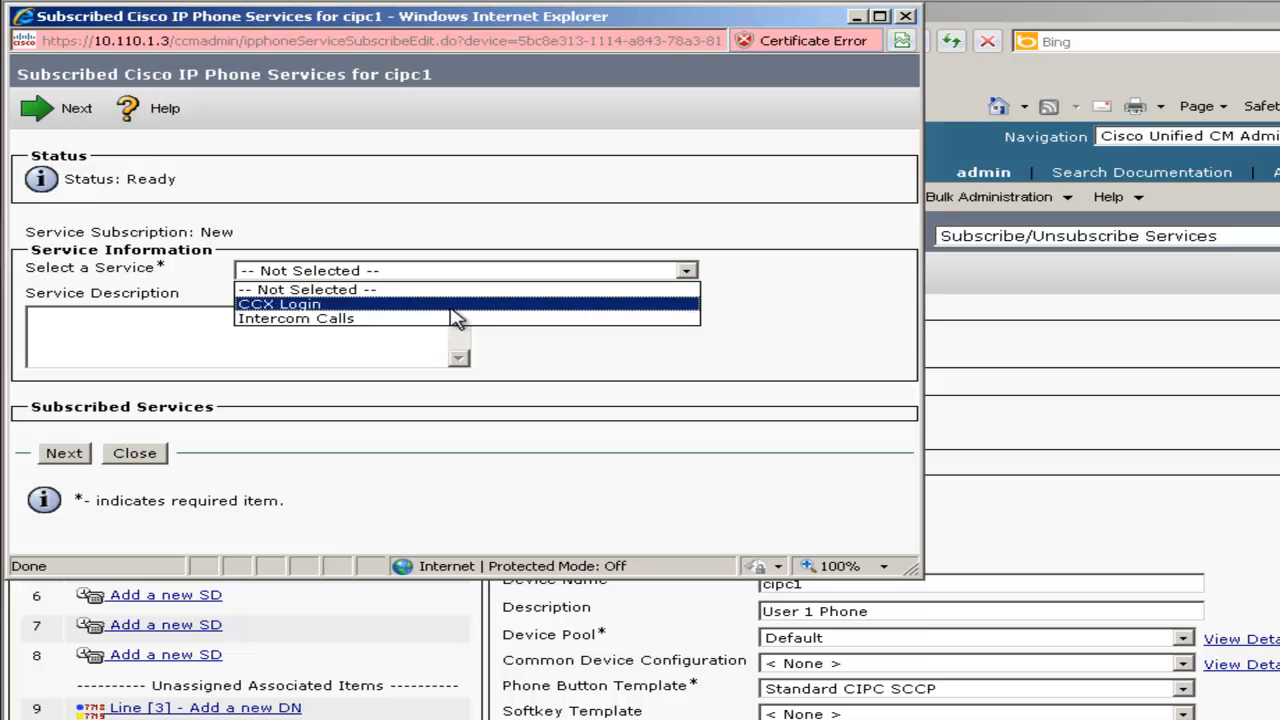
click(456, 306)
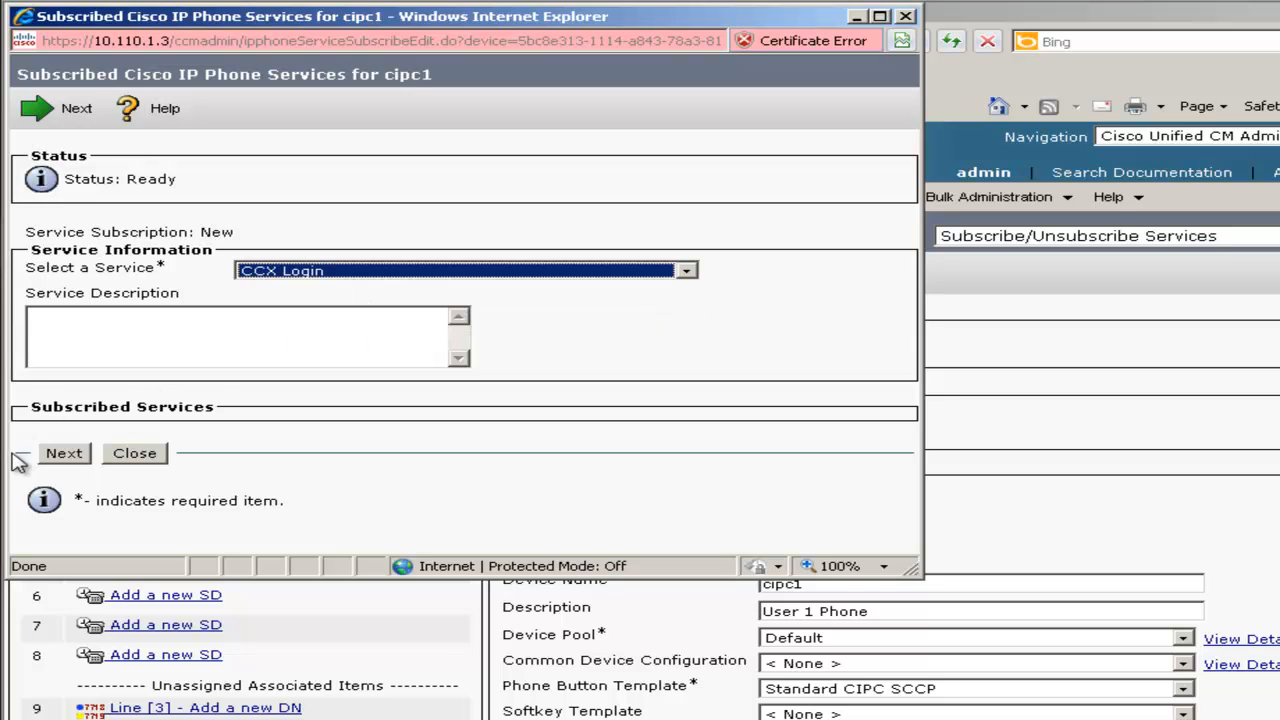
click(62, 455)
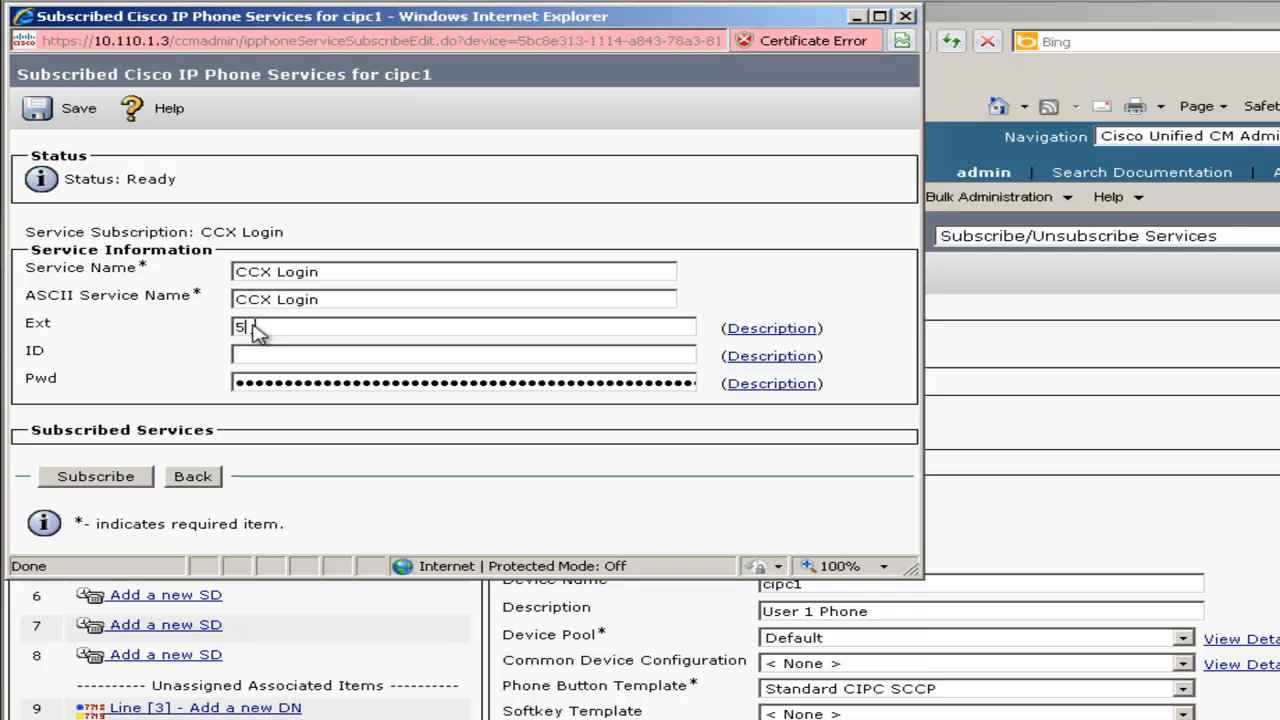
text(01)
click(258, 356)
text(user1)
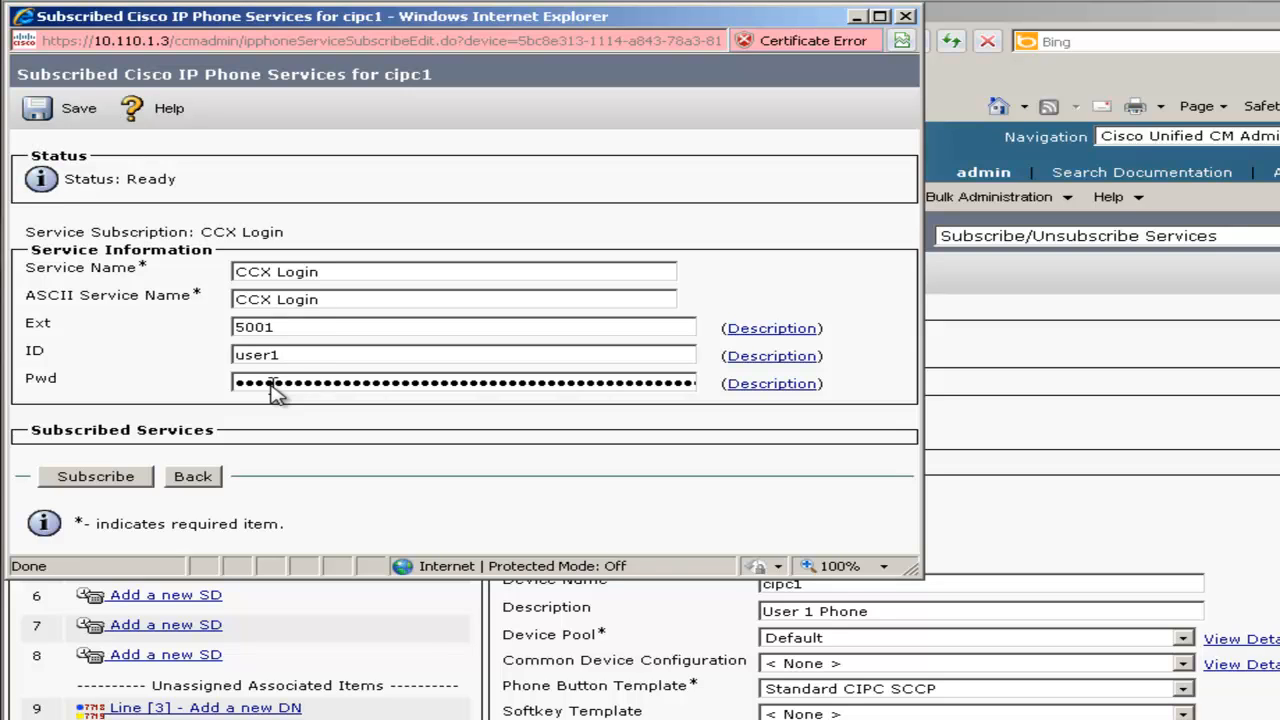
double_click(270, 384)
text(12)
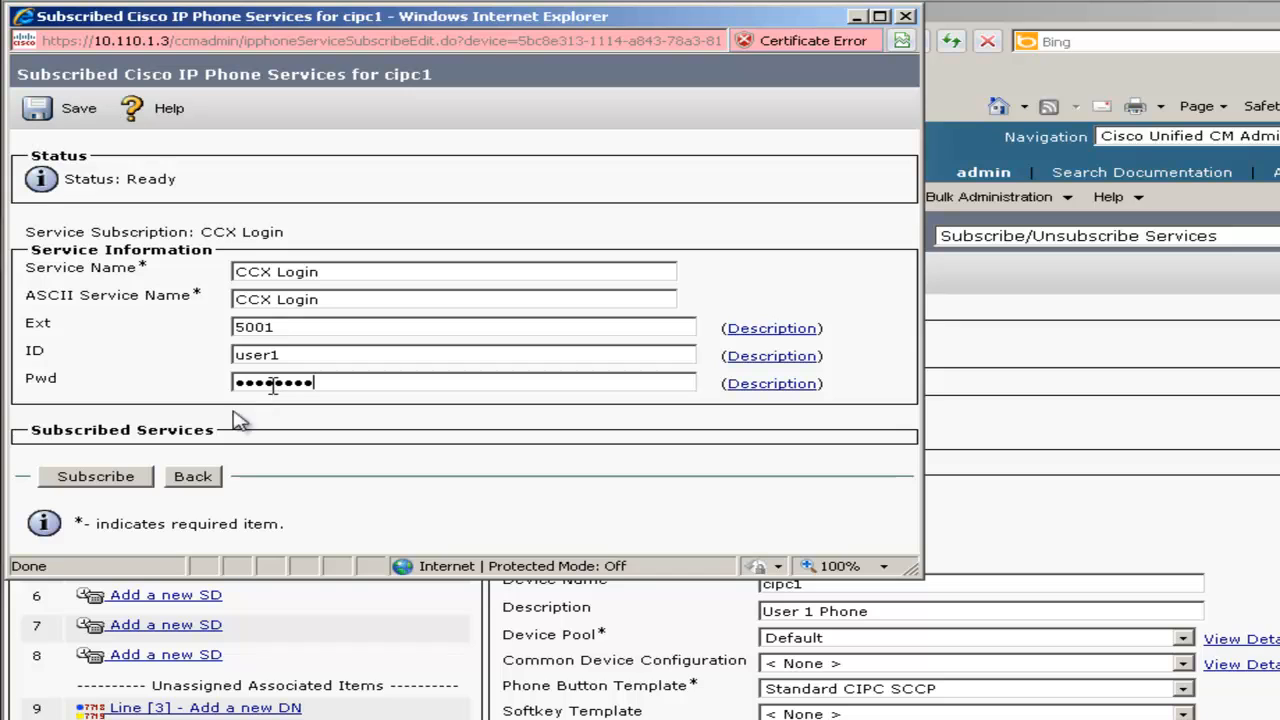
click(128, 477)
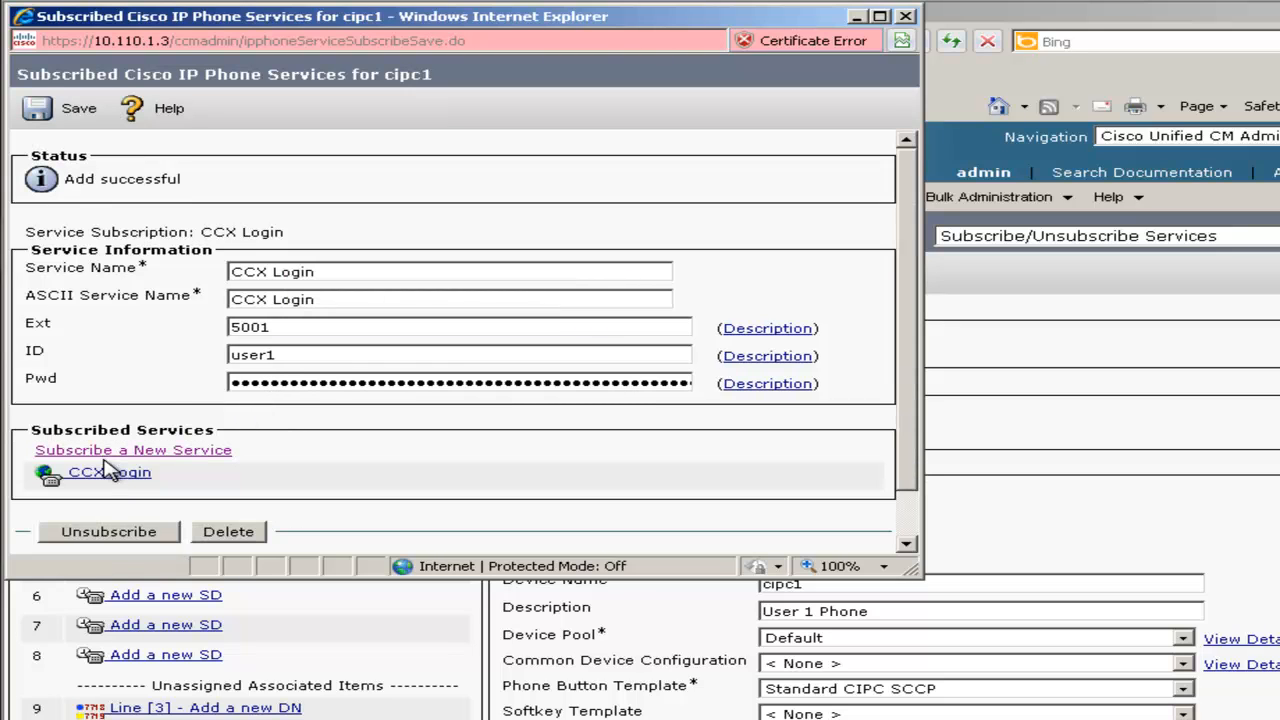
click(72, 112)
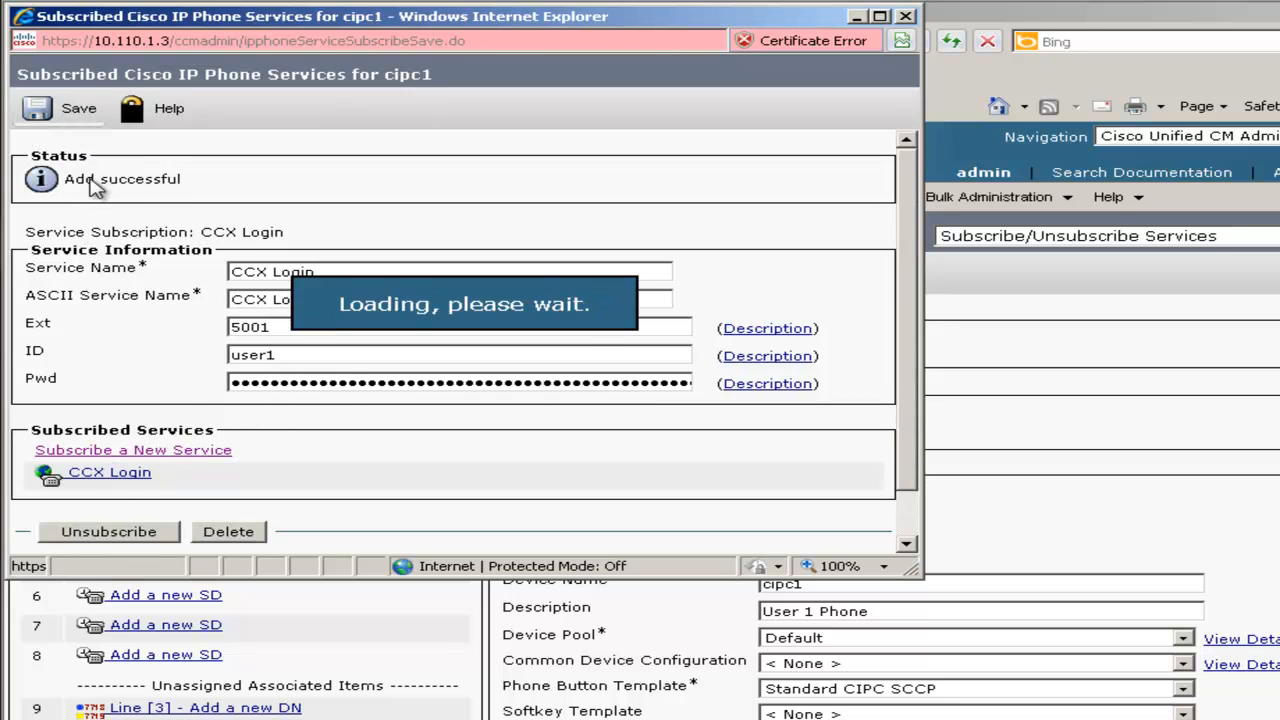
click(907, 17)
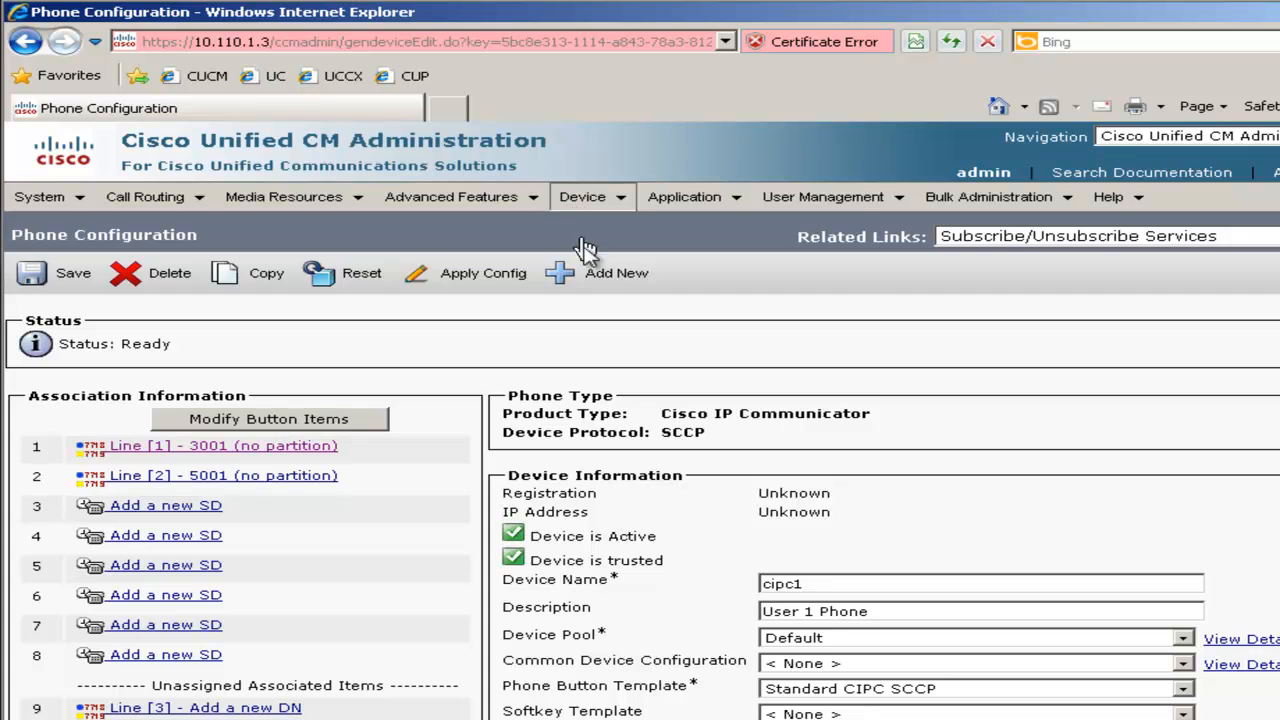
Open phone cipc2's configuration from the phone list
mouse_move(570, 202)
click(614, 307)
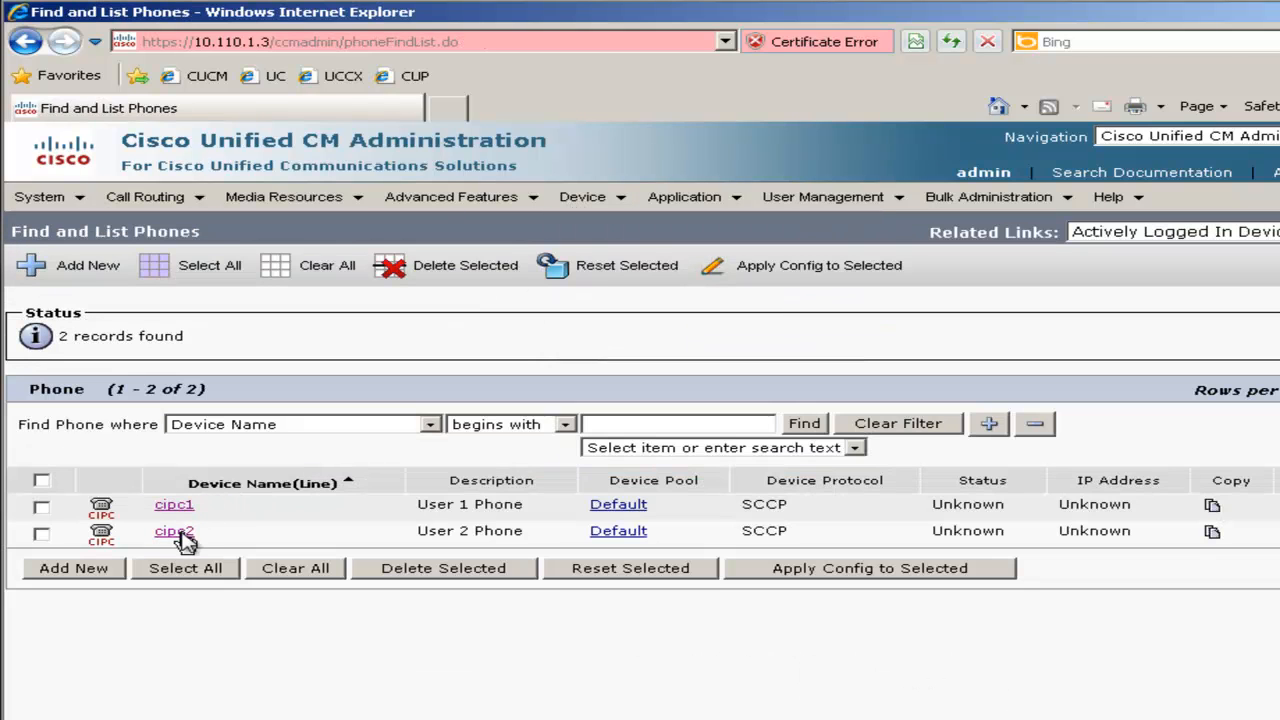
click(180, 535)
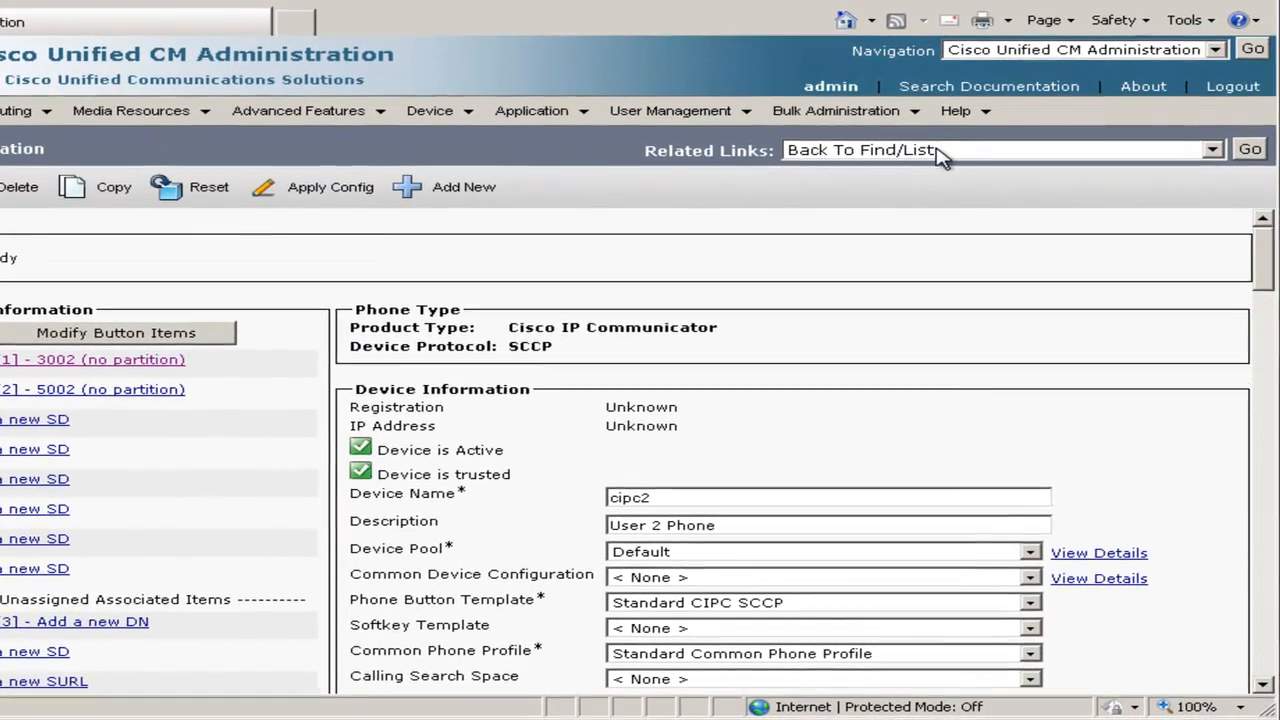
Open cipc2's service subscriptions and select the CCX Login service
click(1090, 237)
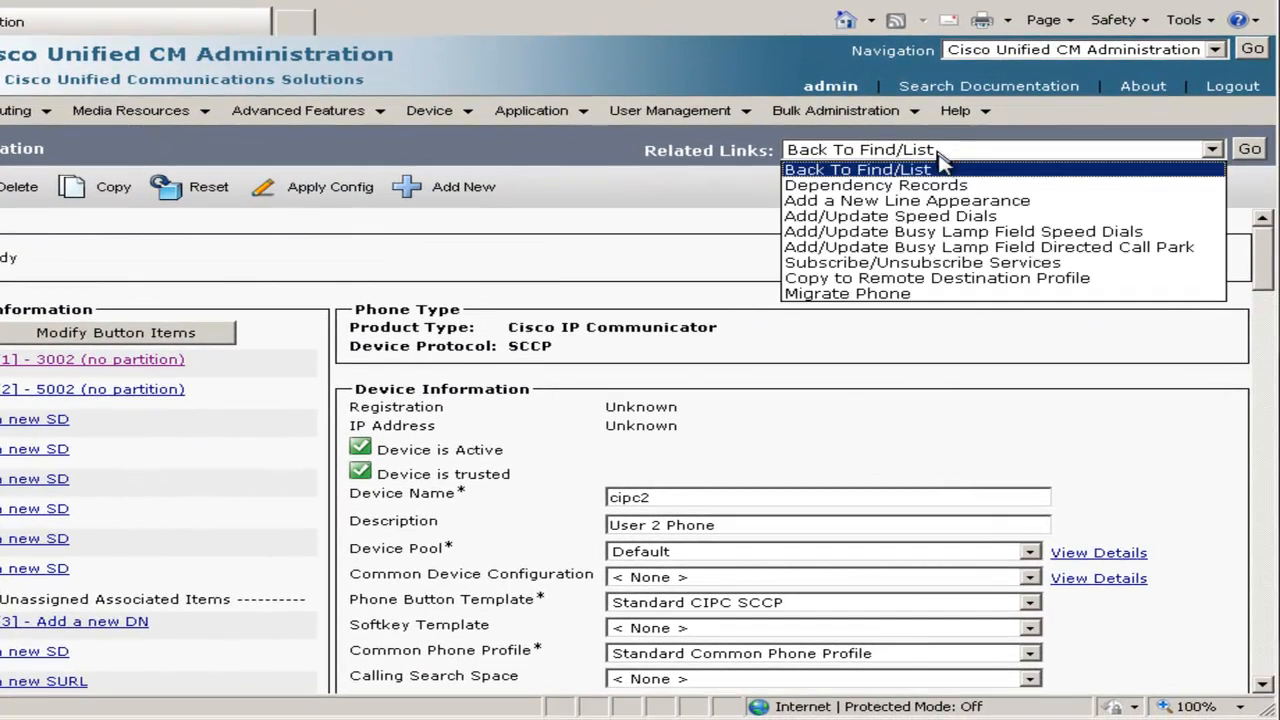
click(995, 263)
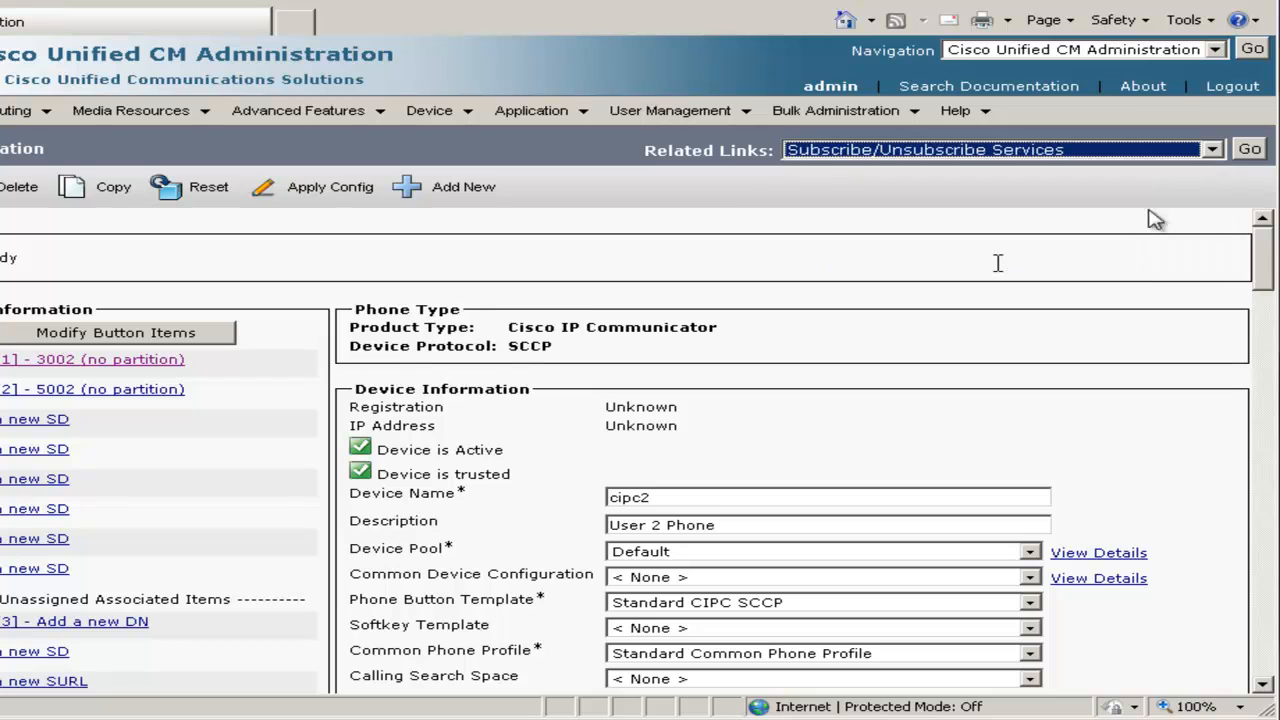
click(1251, 153)
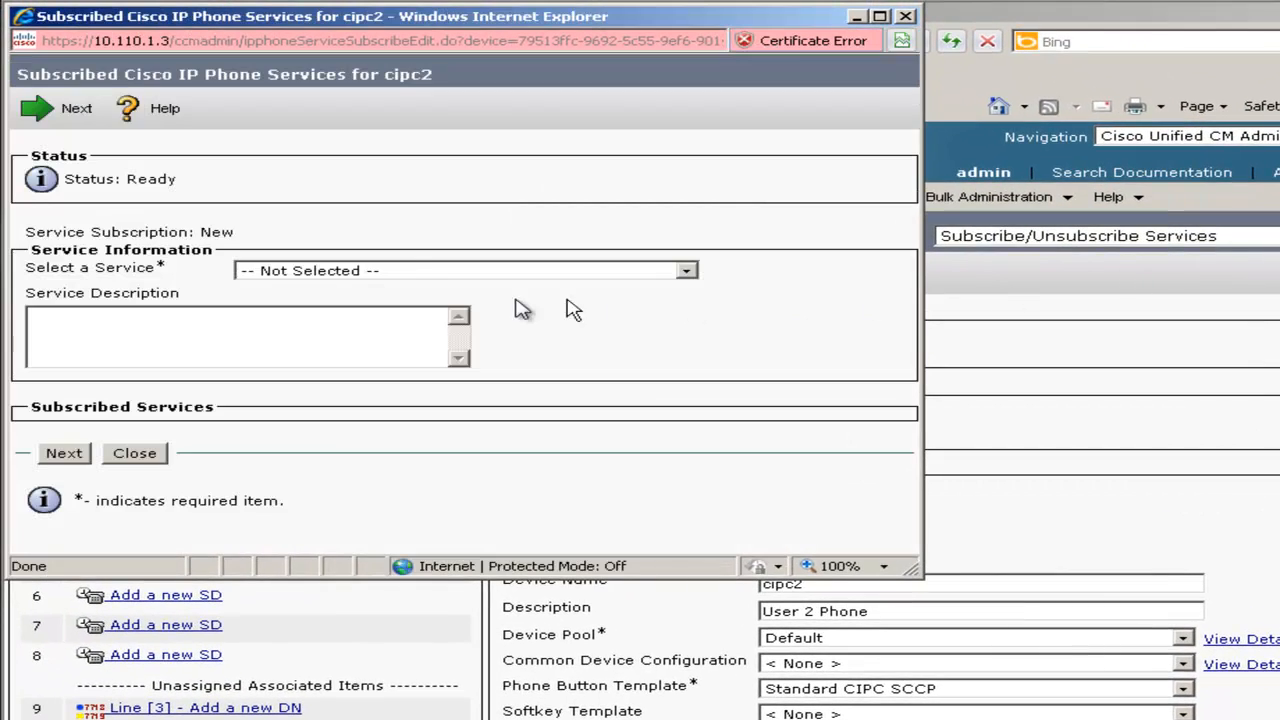
click(405, 272)
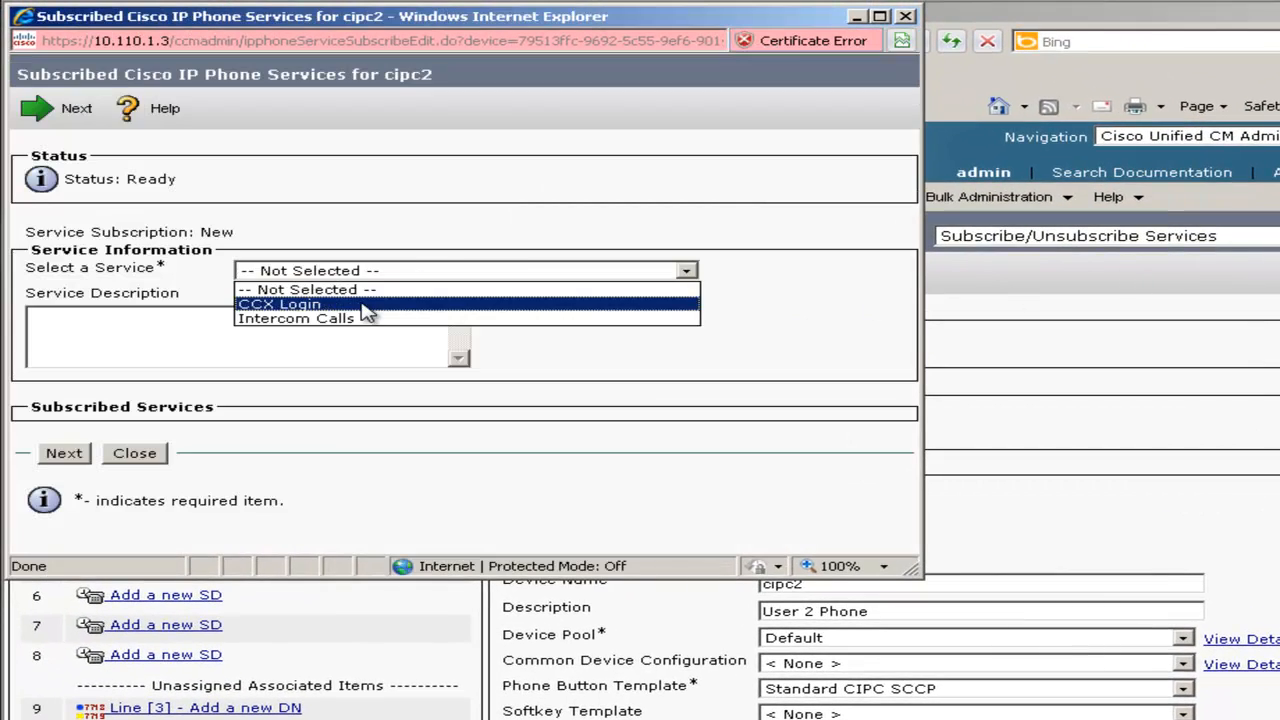
click(364, 304)
click(62, 458)
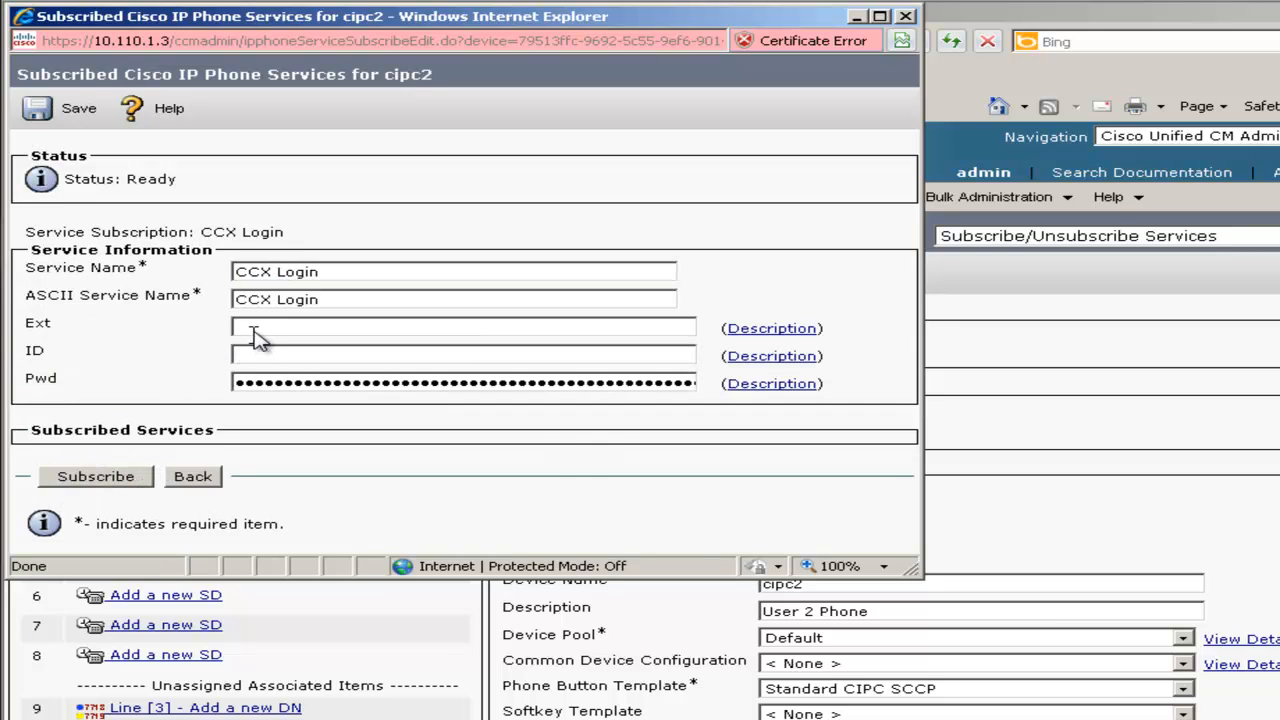
Enter Ext 5002 with the agent's ID and password, subscribe, and save
click(255, 335)
text(5002)
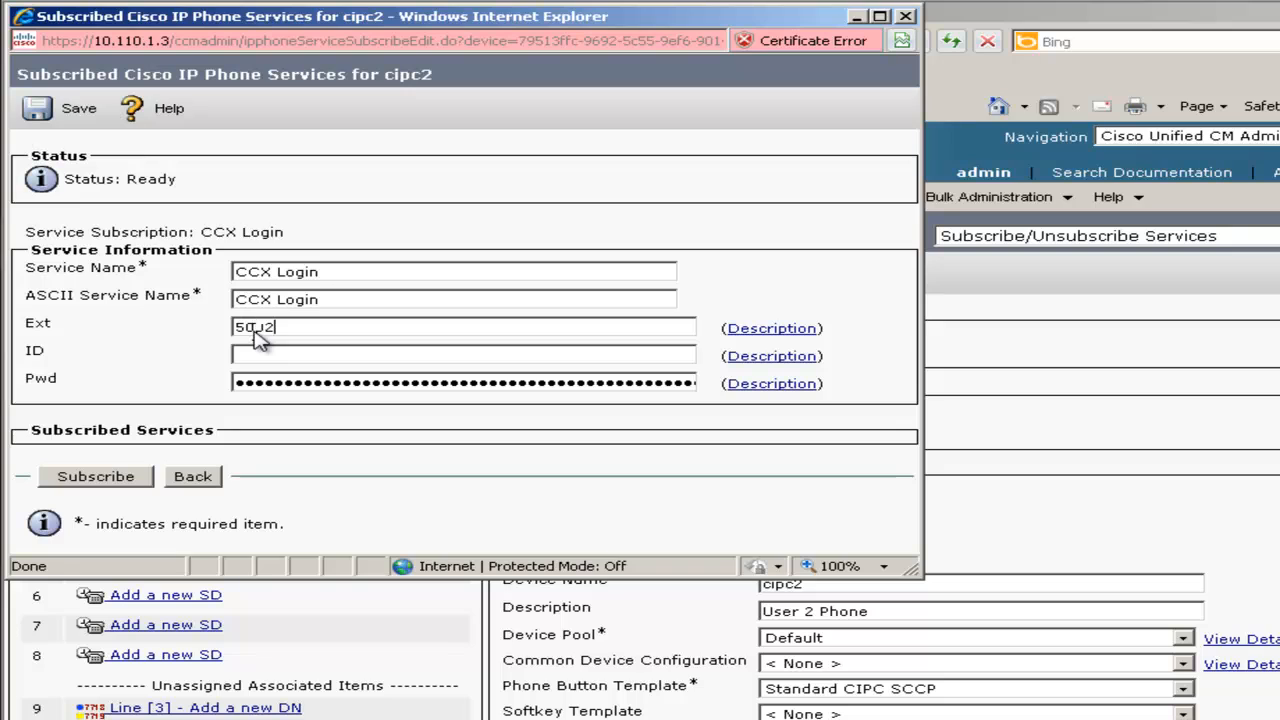
click(258, 358)
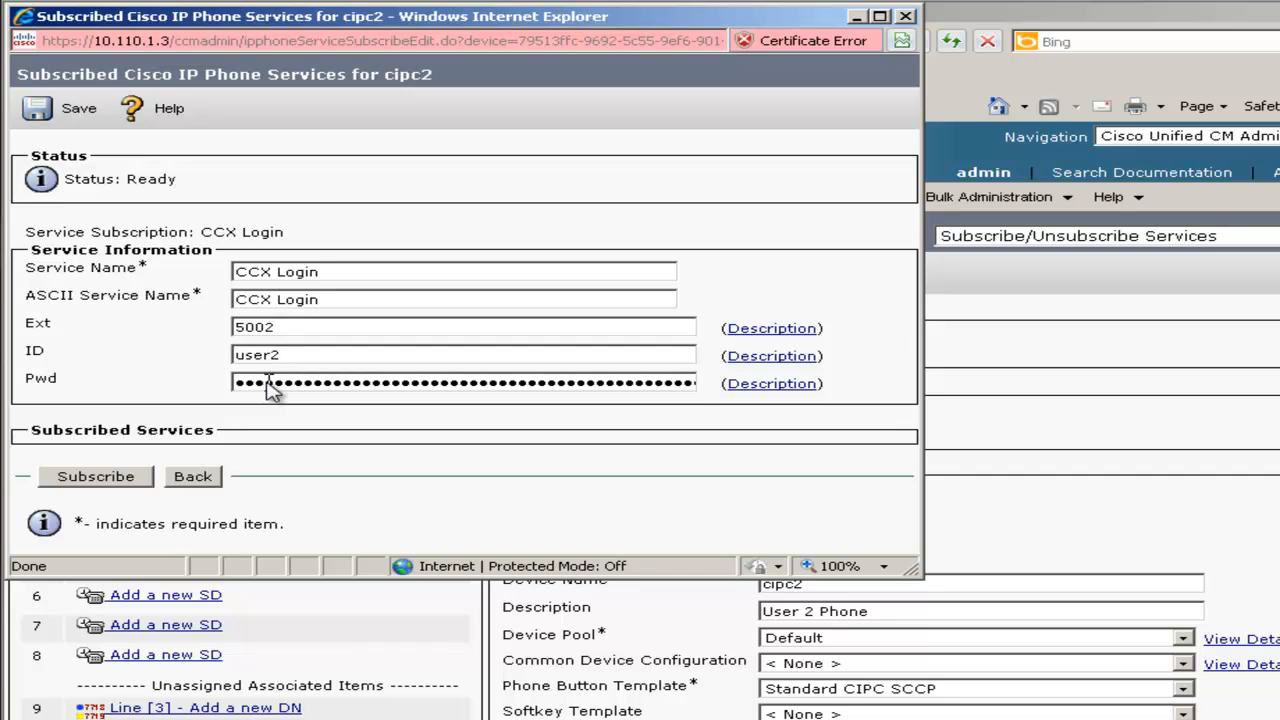
double_click(270, 388)
text(••)
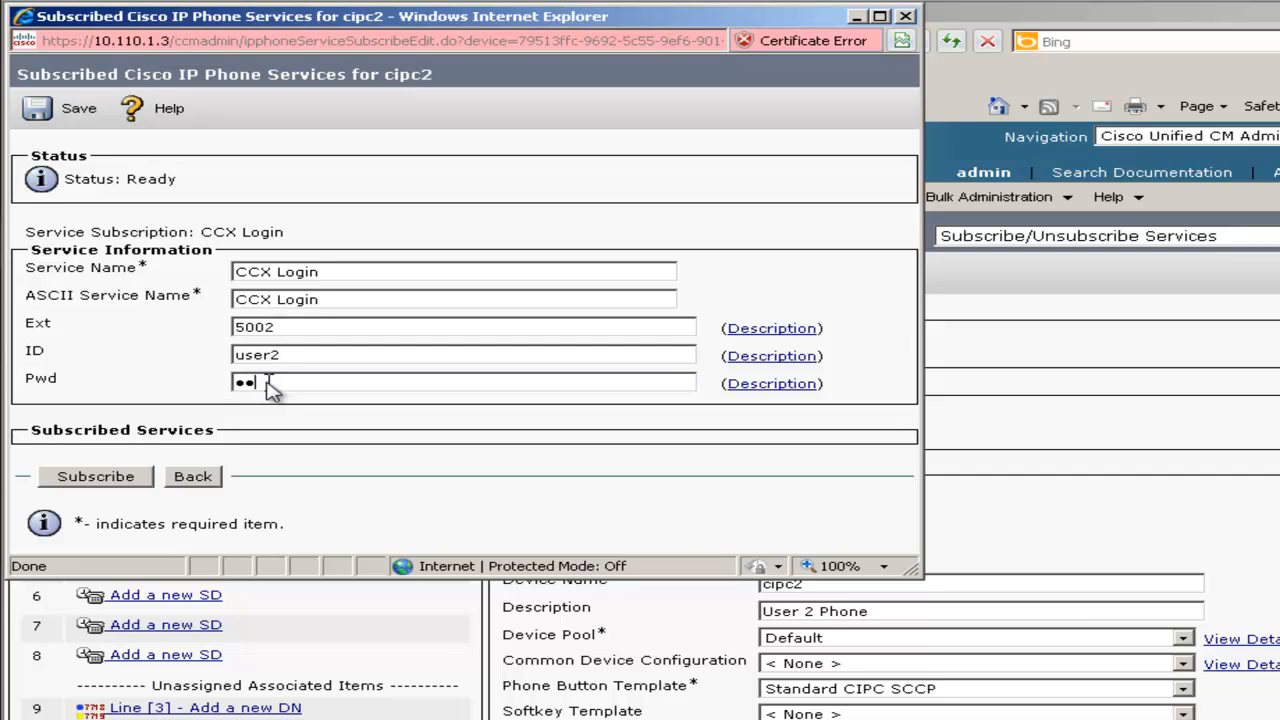
text(•)
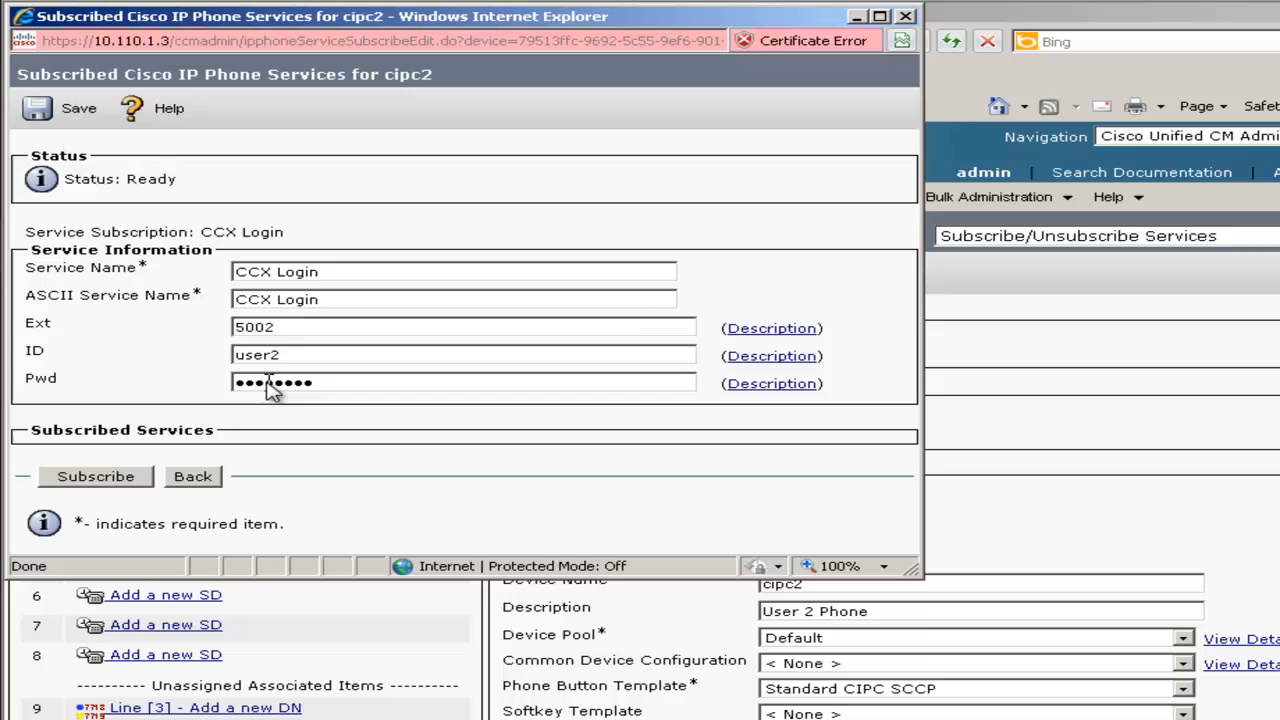
click(109, 477)
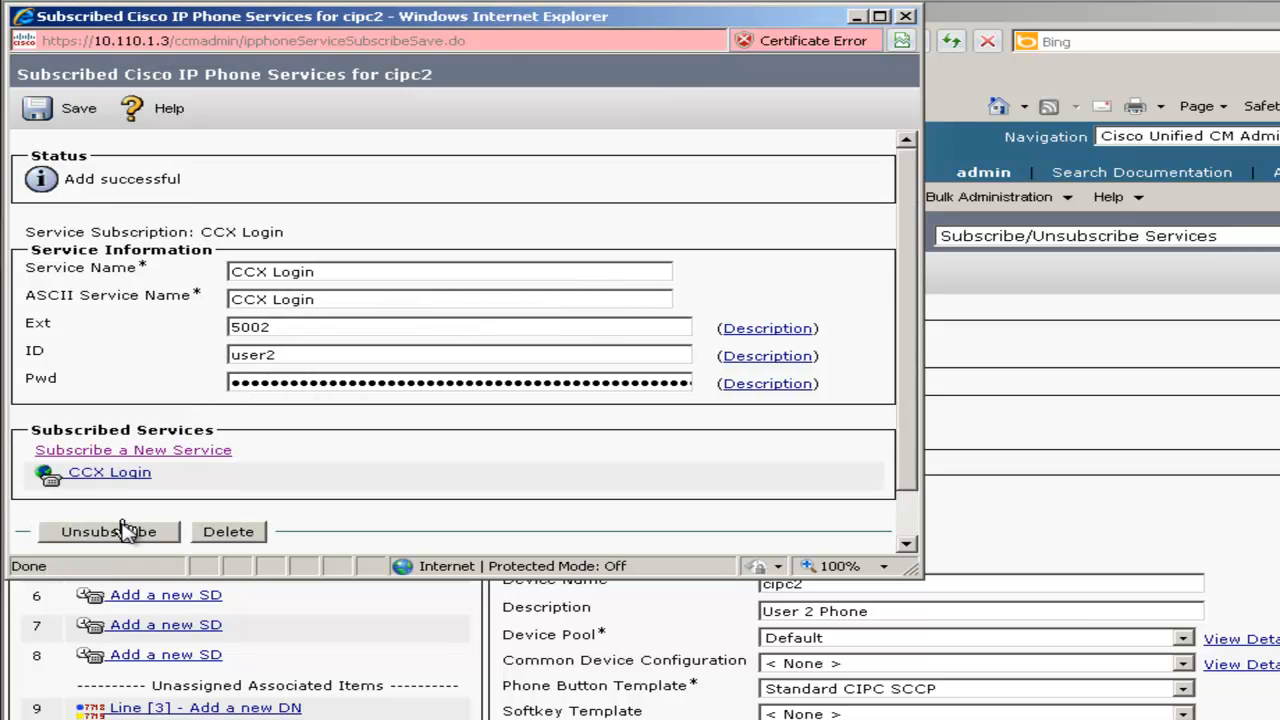
click(60, 108)
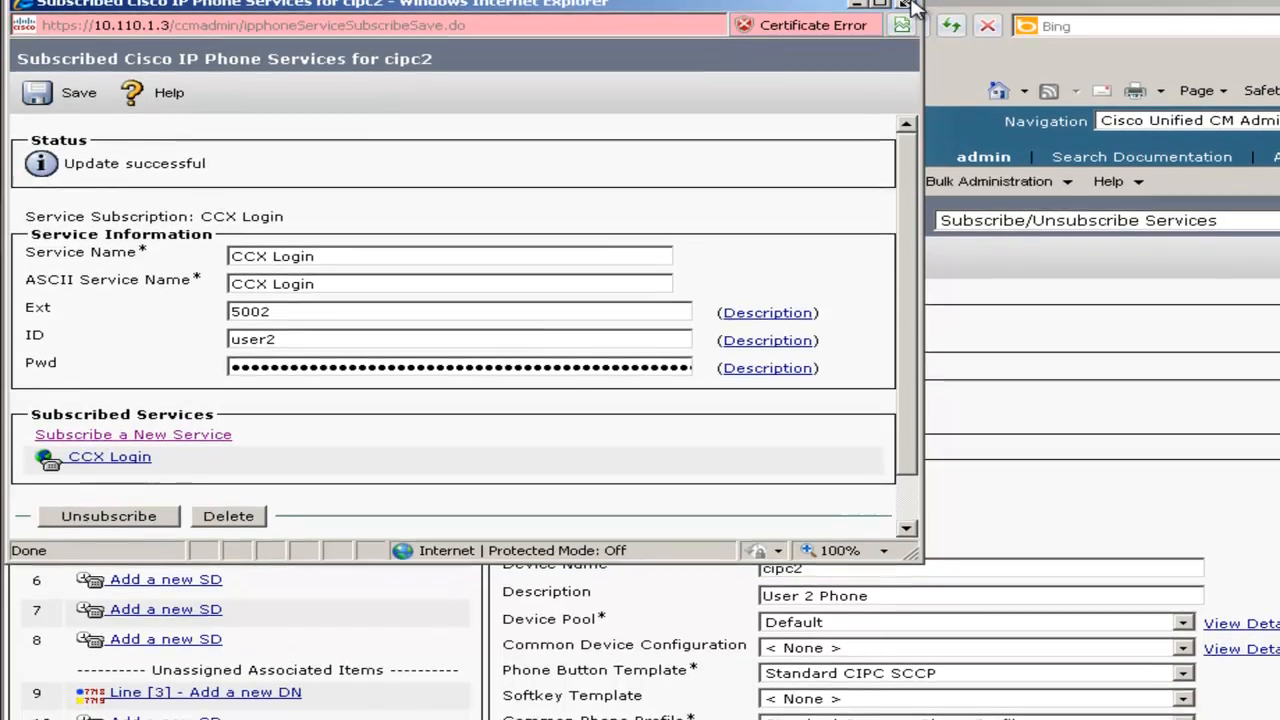
click(906, 16)
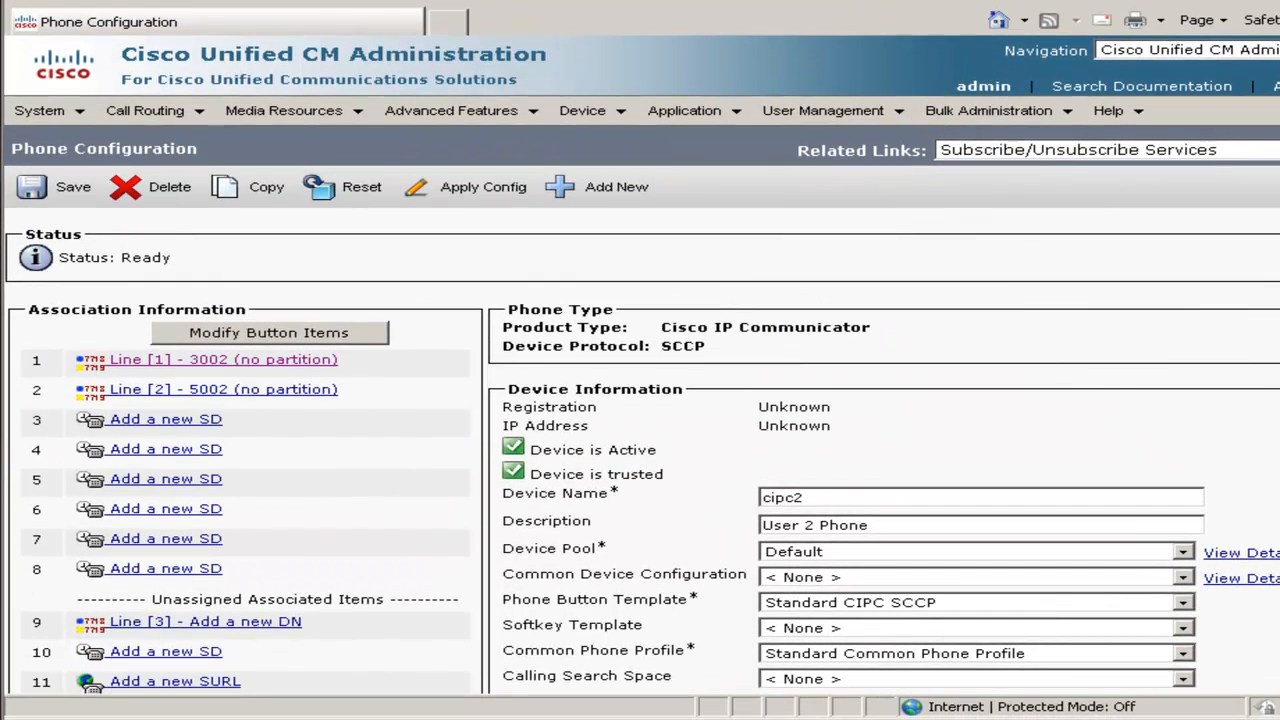
Log in to CCX Administration in a new tab with administrator credentials and accept the licence warning
click(452, 22)
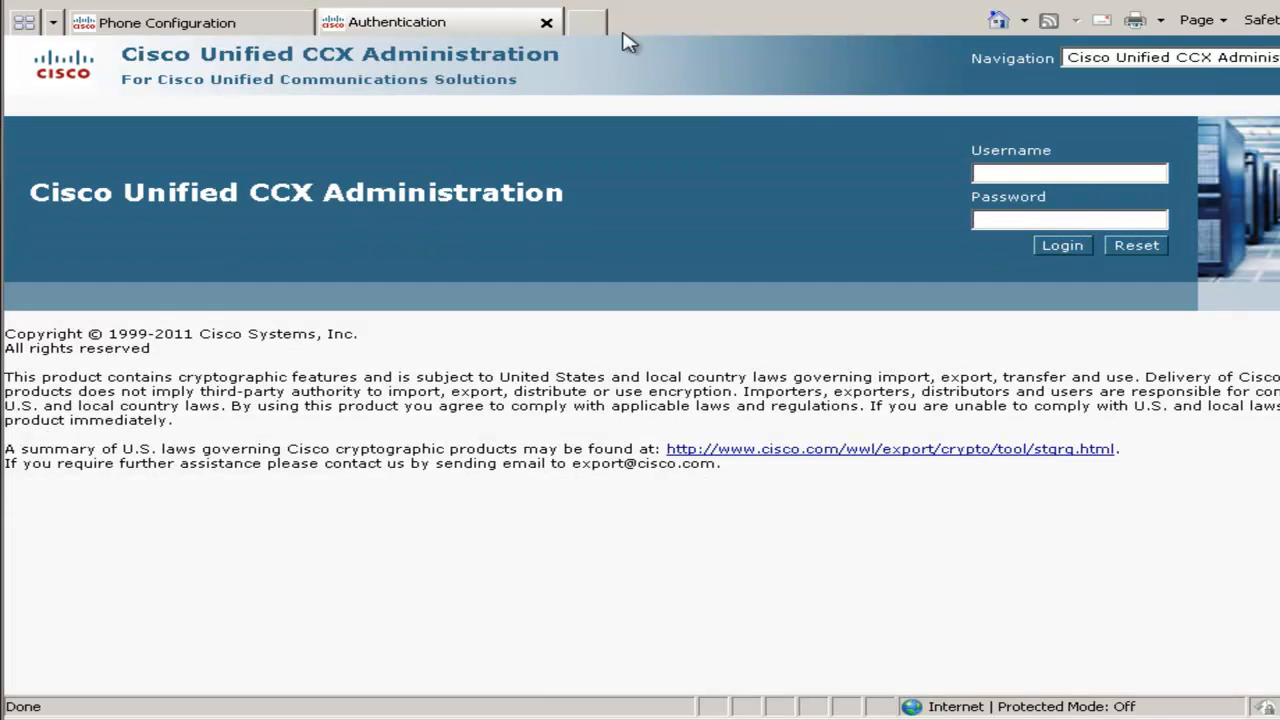
click(1083, 175)
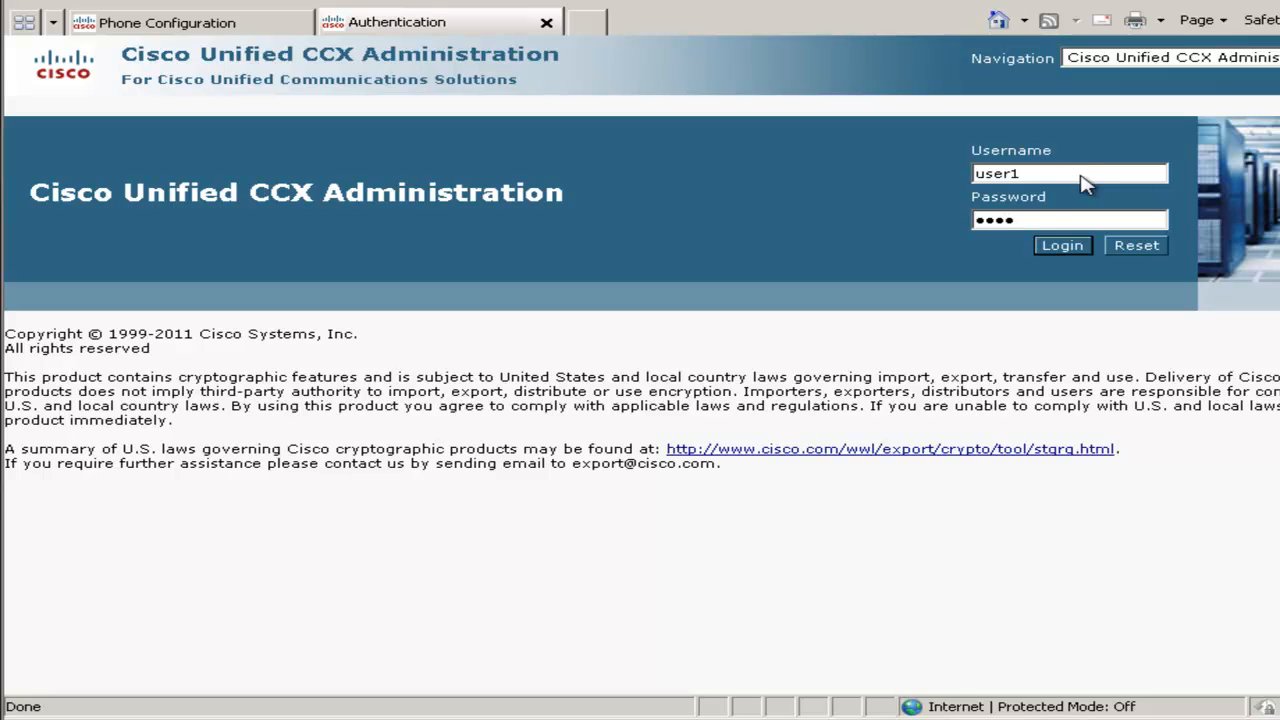
click(1090, 222)
click(1077, 252)
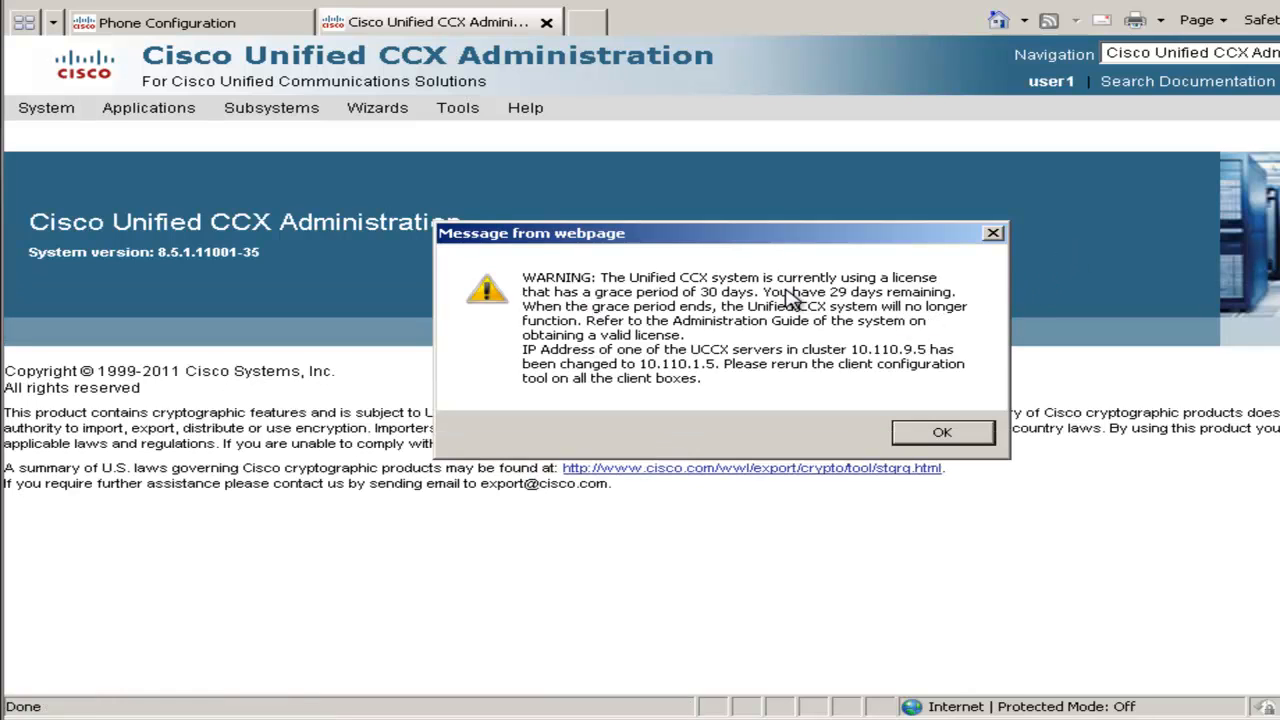
click(955, 446)
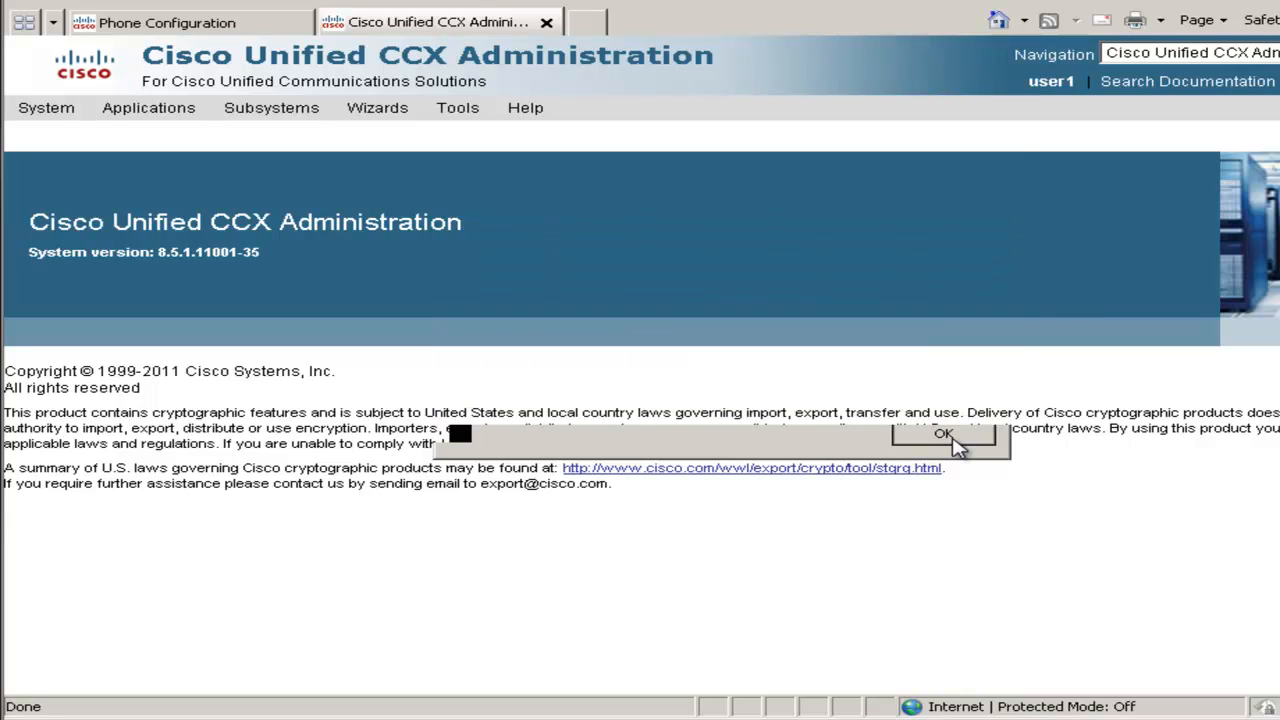
click(78, 112)
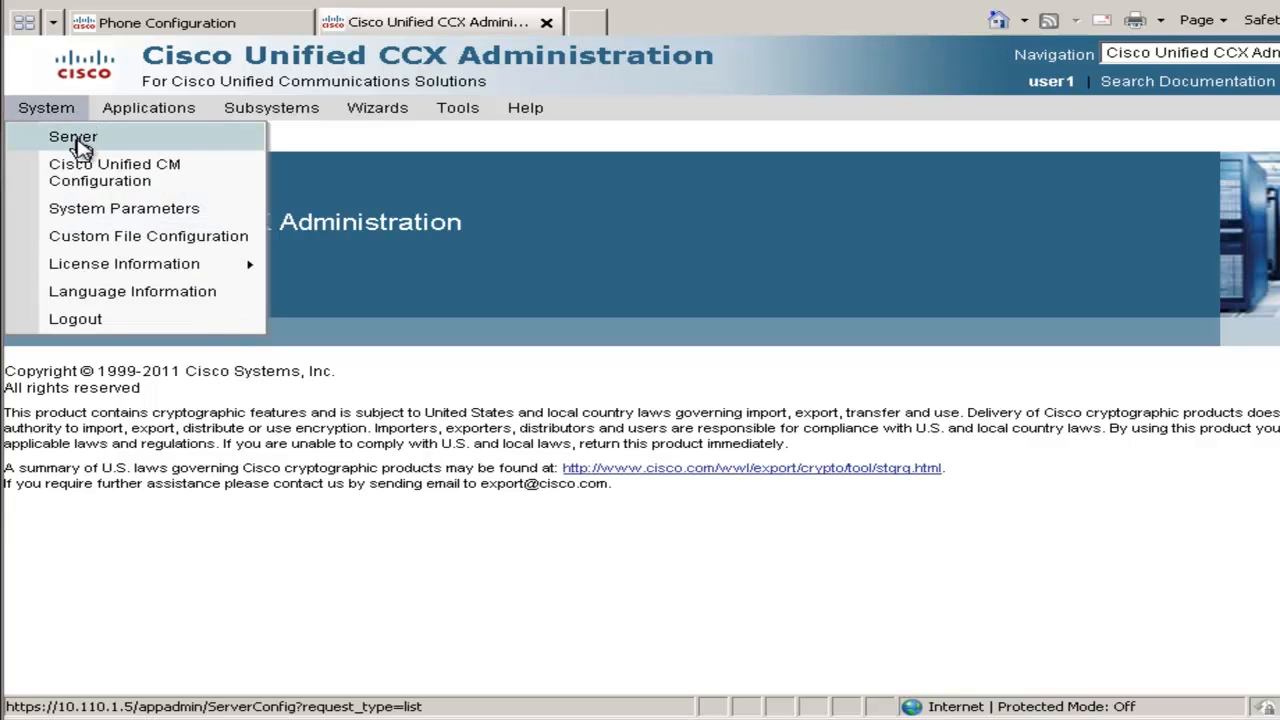
Replace the ccx server's Host Name with 10.110.1.5 and confirm the save
click(80, 145)
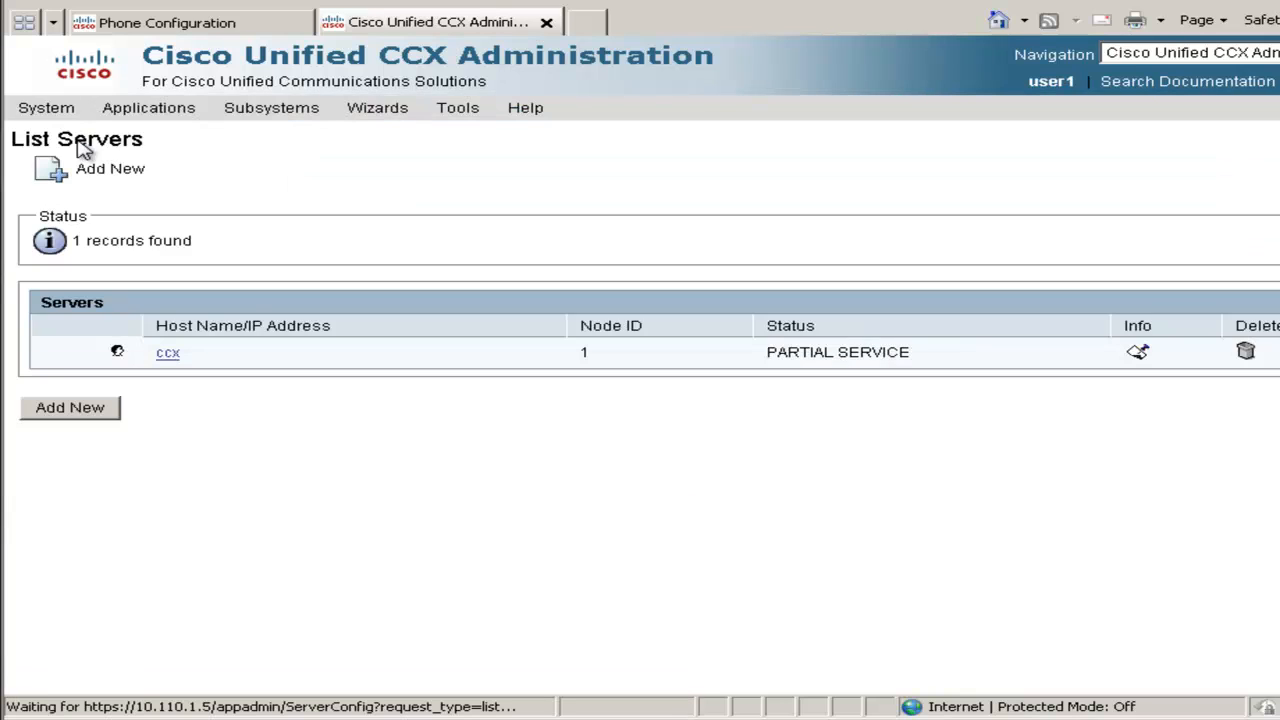
click(170, 355)
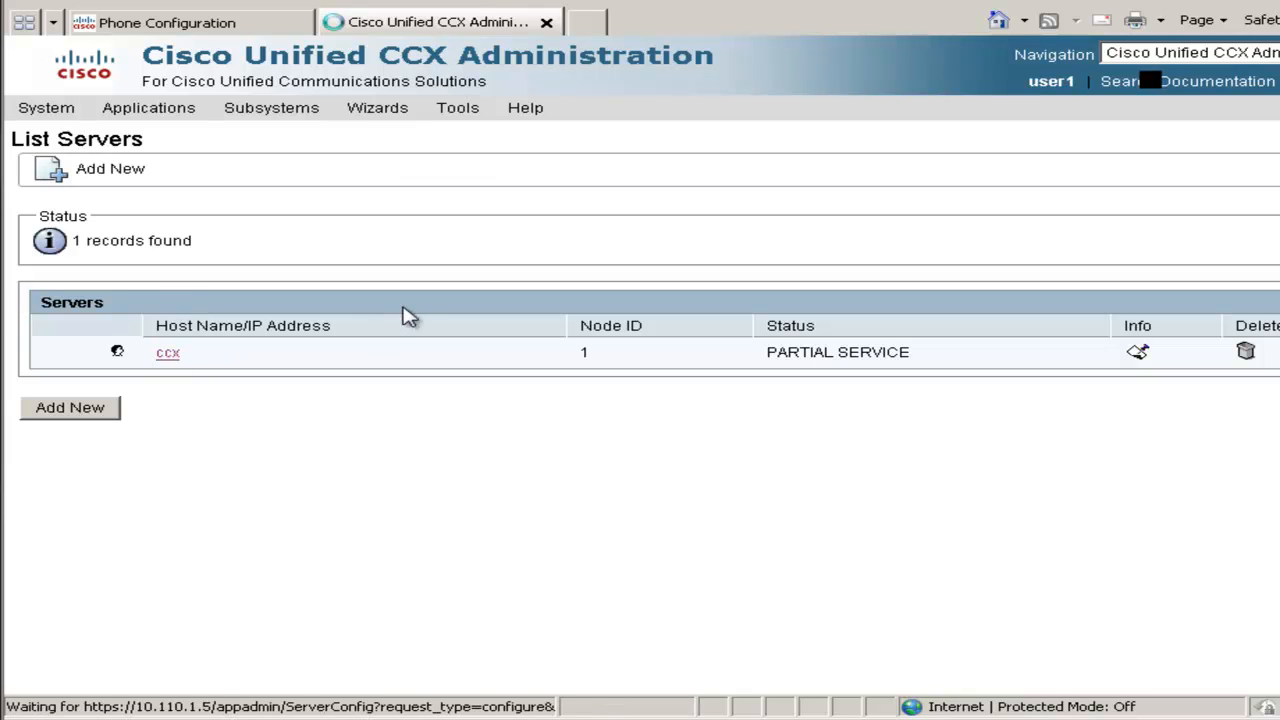
drag(309, 314, 194, 312)
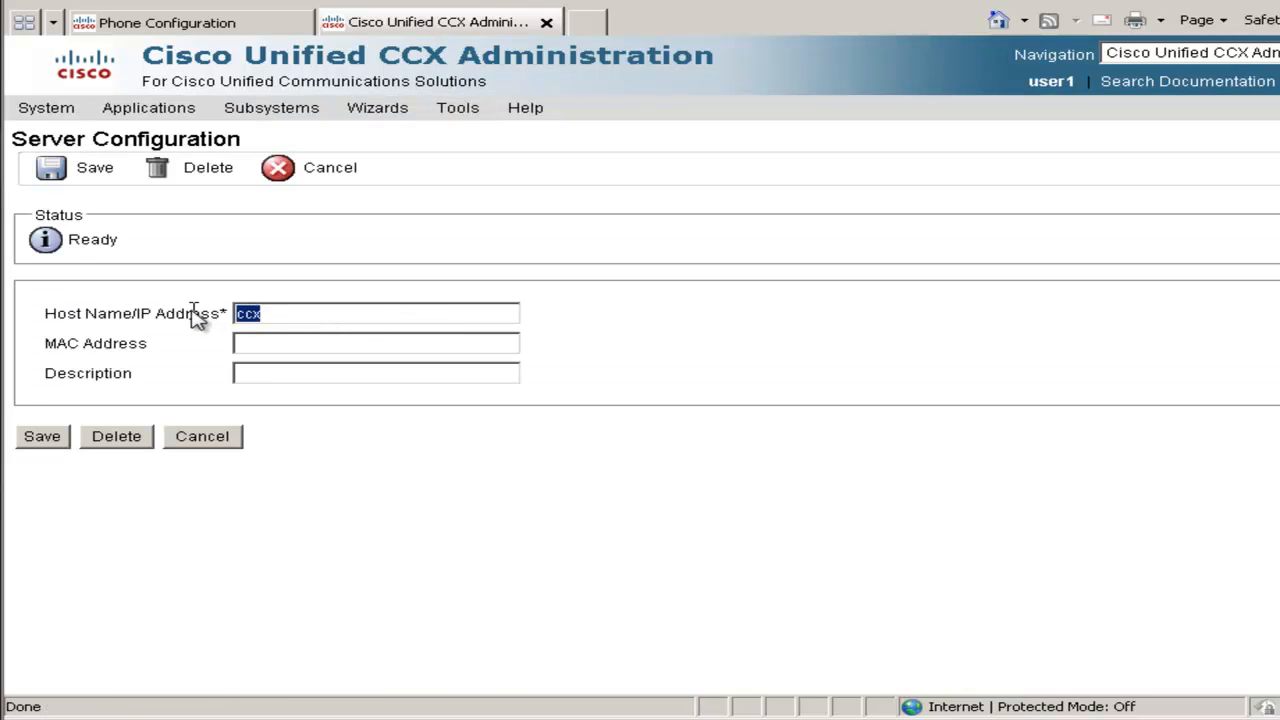
text(10.110.1.5)
click(45, 438)
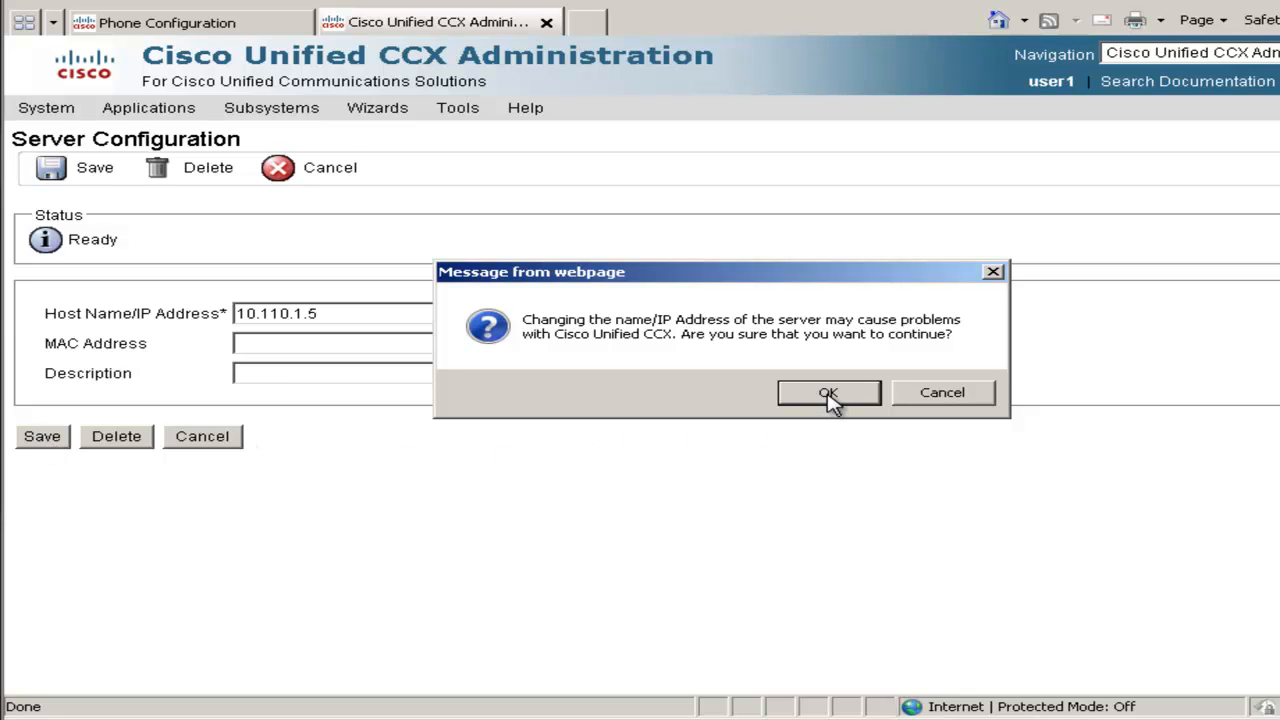
click(829, 393)
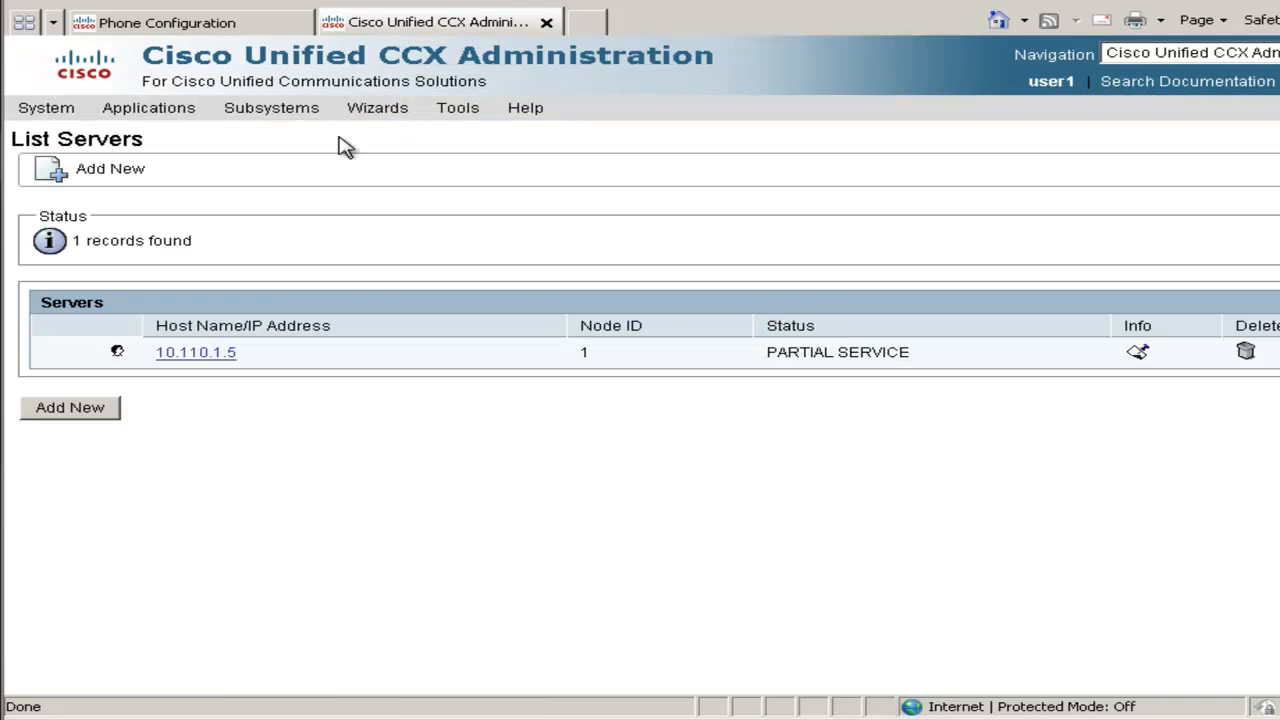
mouse_move(447, 110)
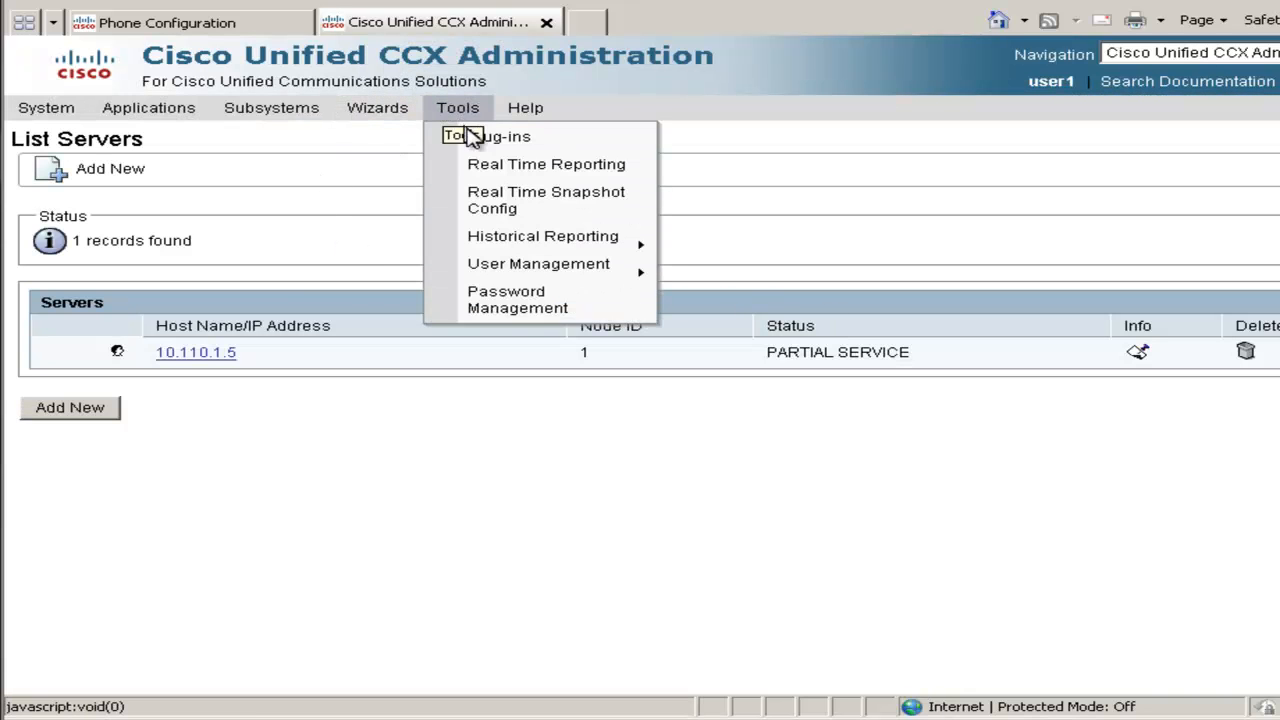
Add Supervisor and Reporting to the administrator's capabilities, tick the ICD package, and update
mouse_move(510, 275)
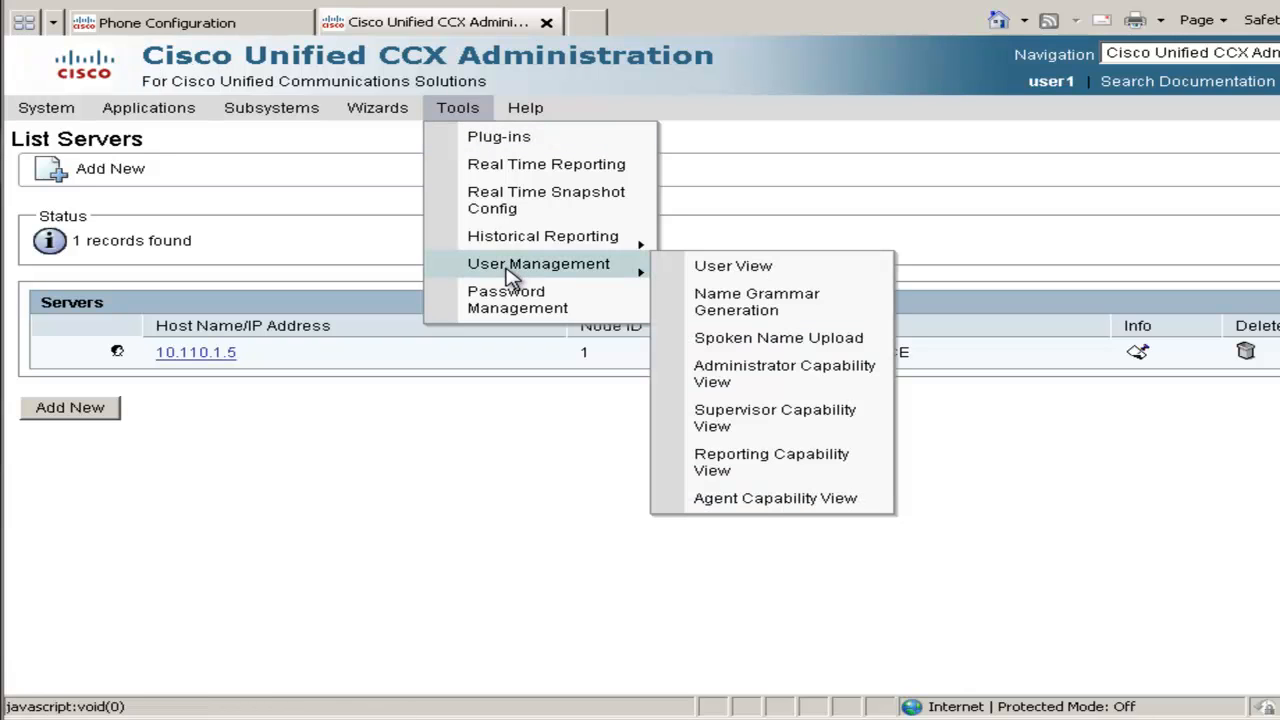
click(718, 272)
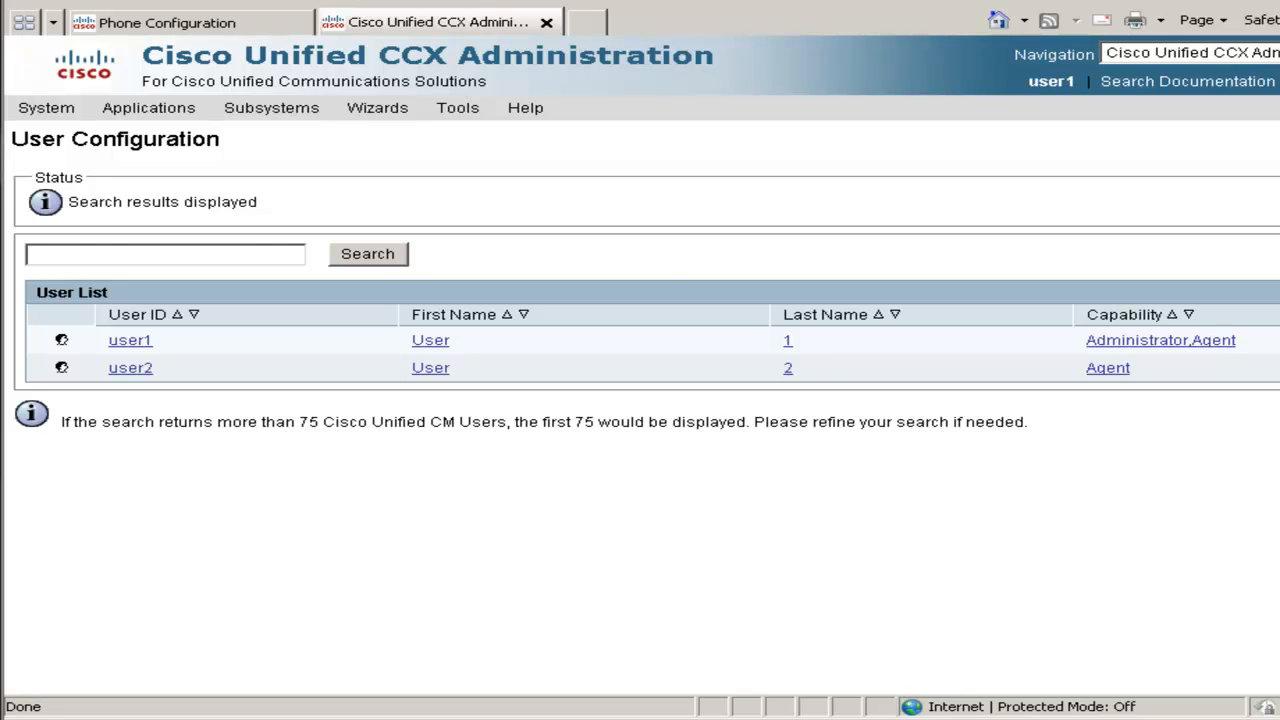
click(129, 345)
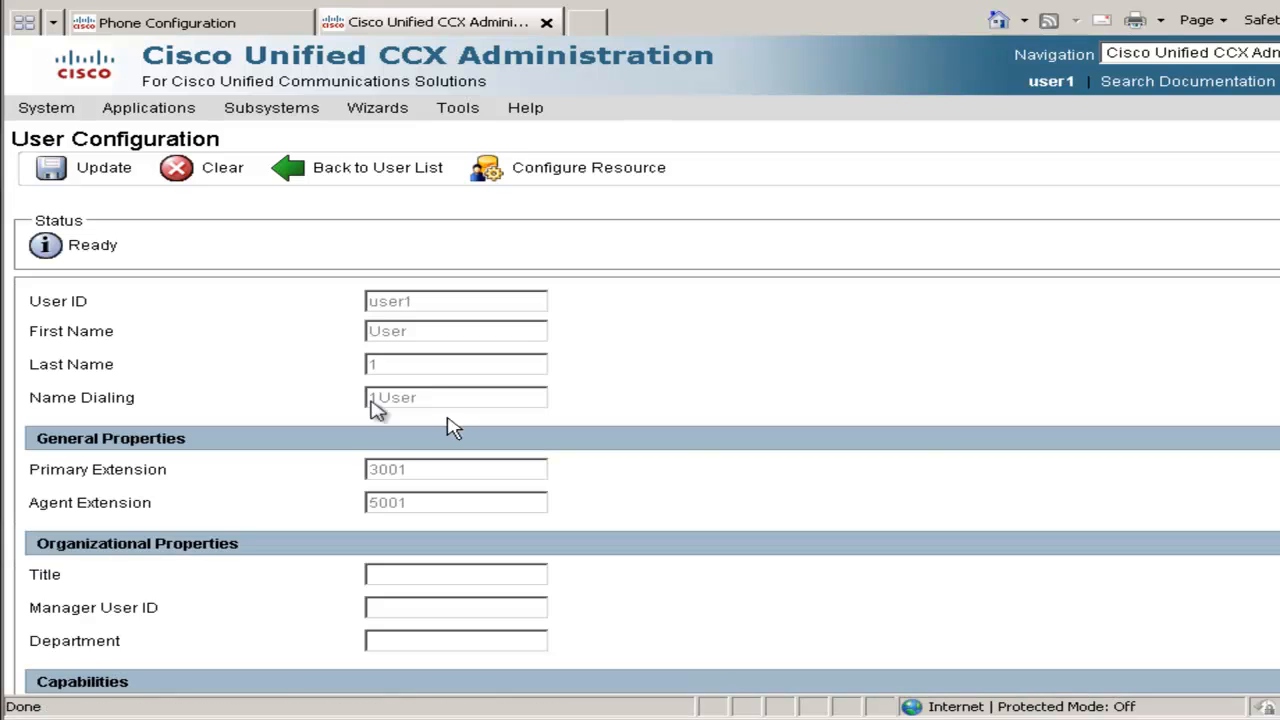
scroll(1123, 451, down, 3)
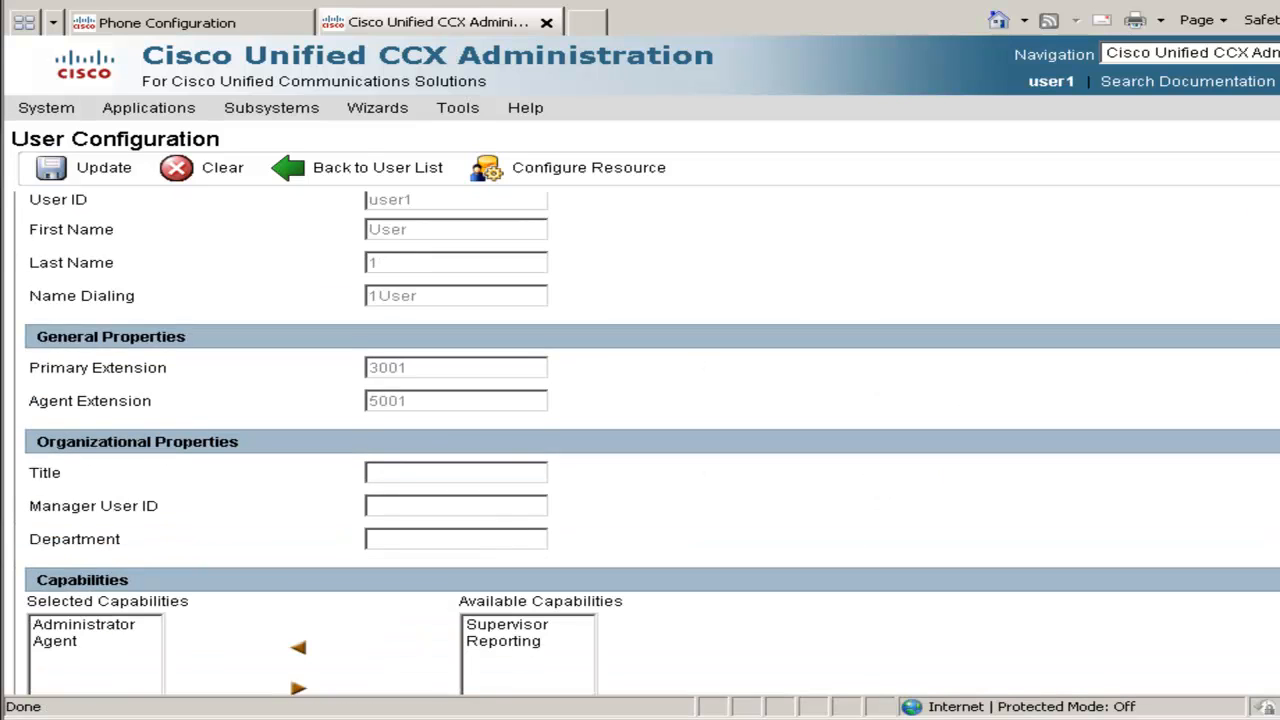
click(510, 524)
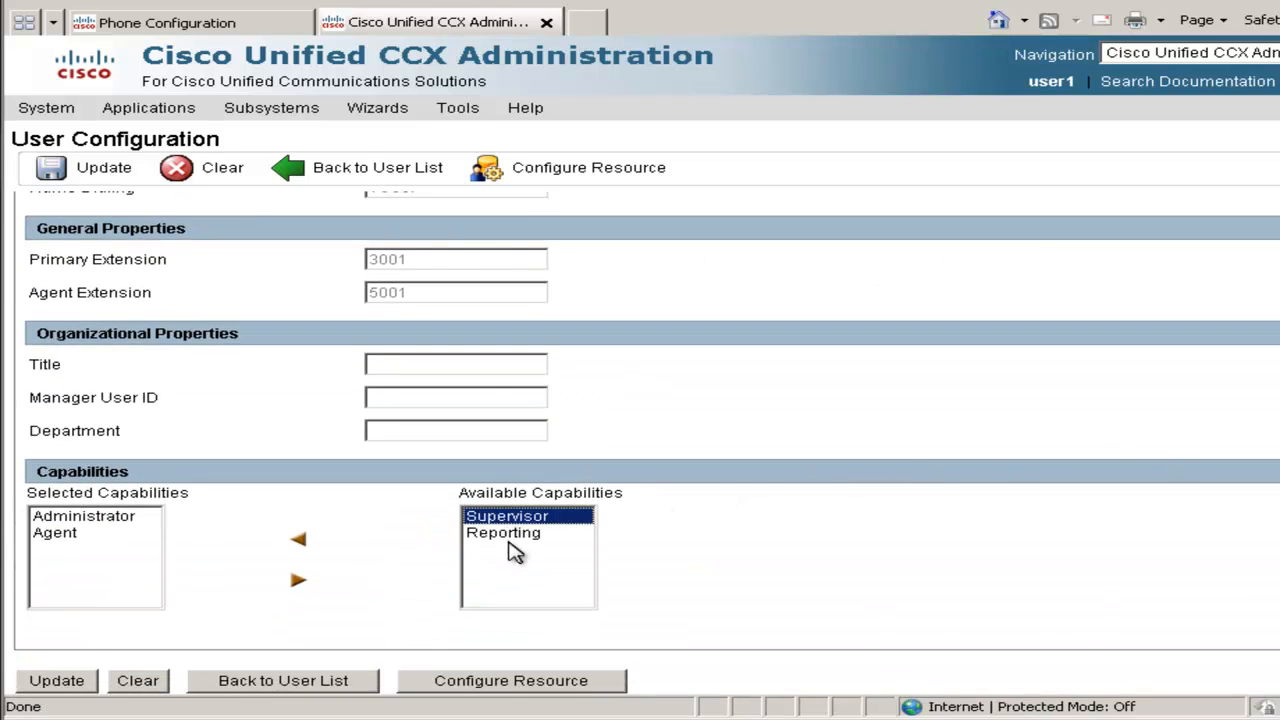
ctrl+click(514, 538)
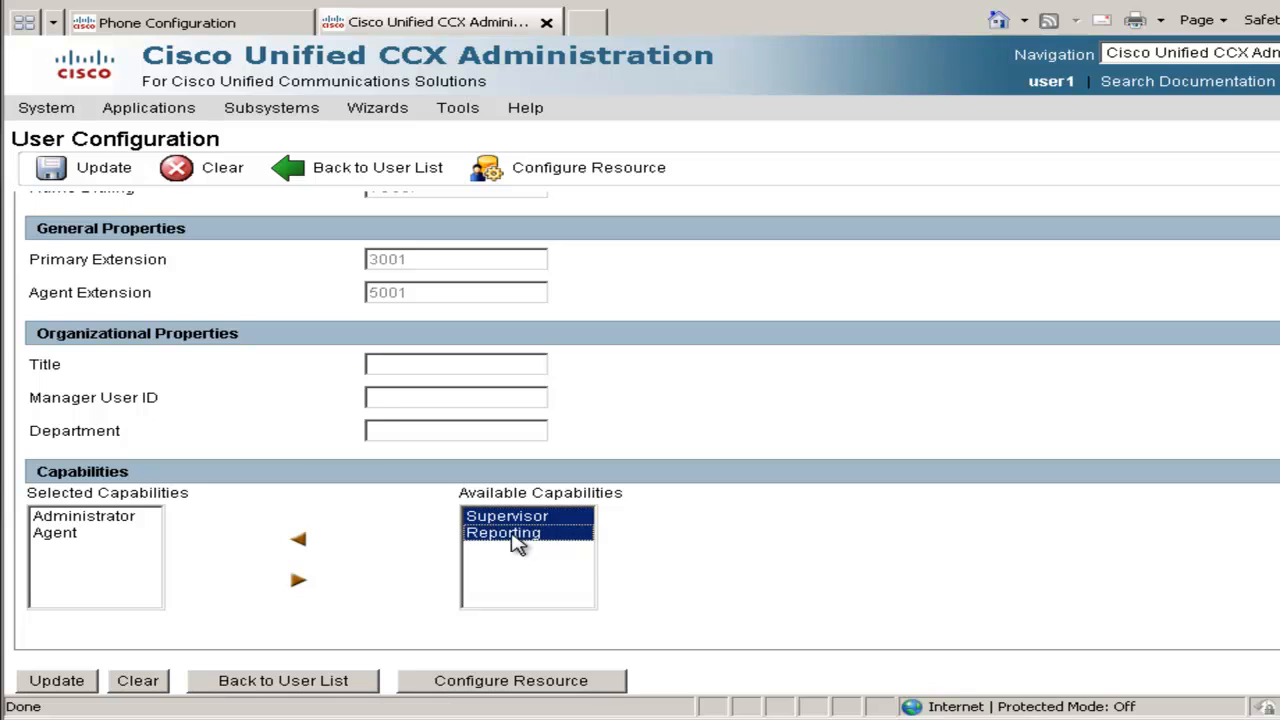
click(298, 540)
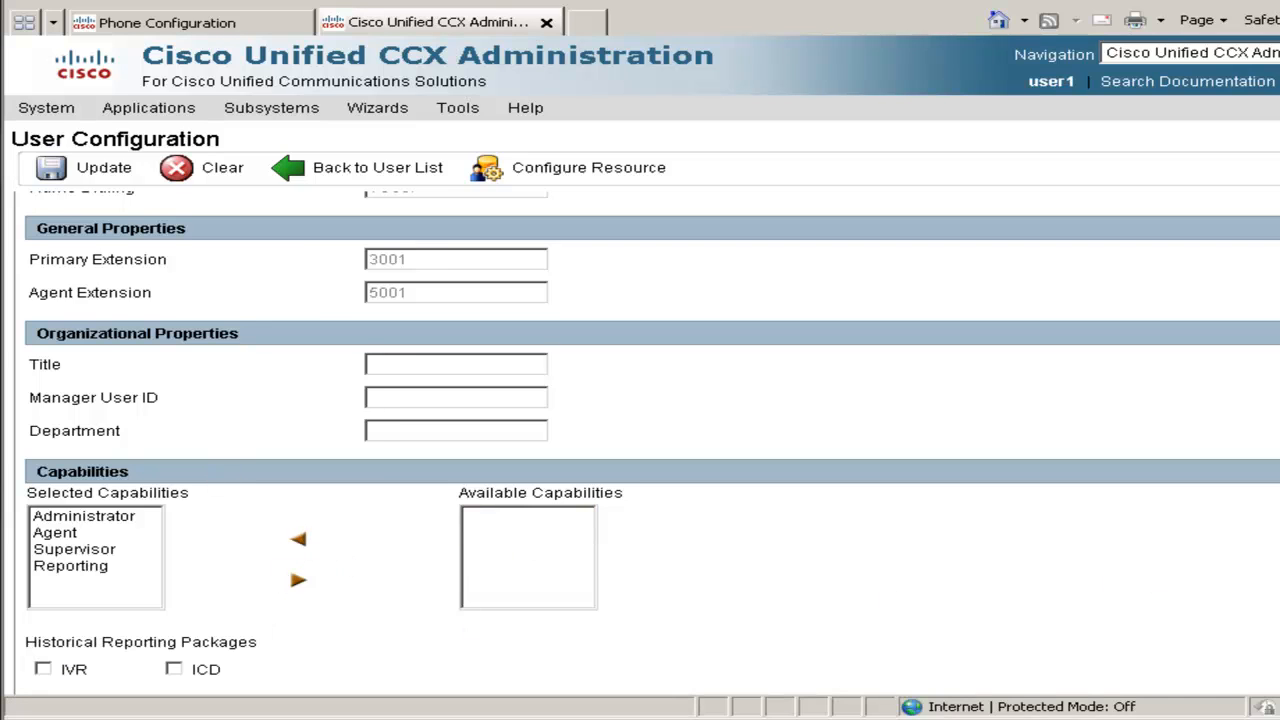
scroll(614, 460, down, 2)
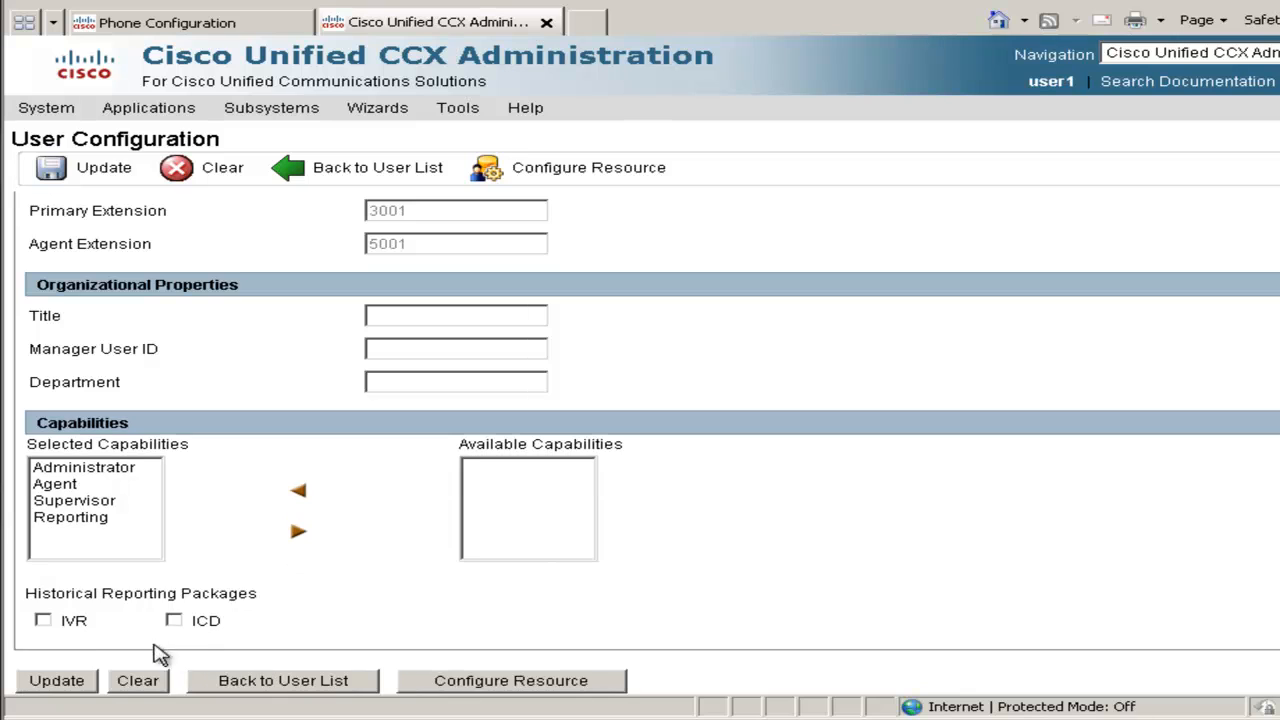
click(173, 621)
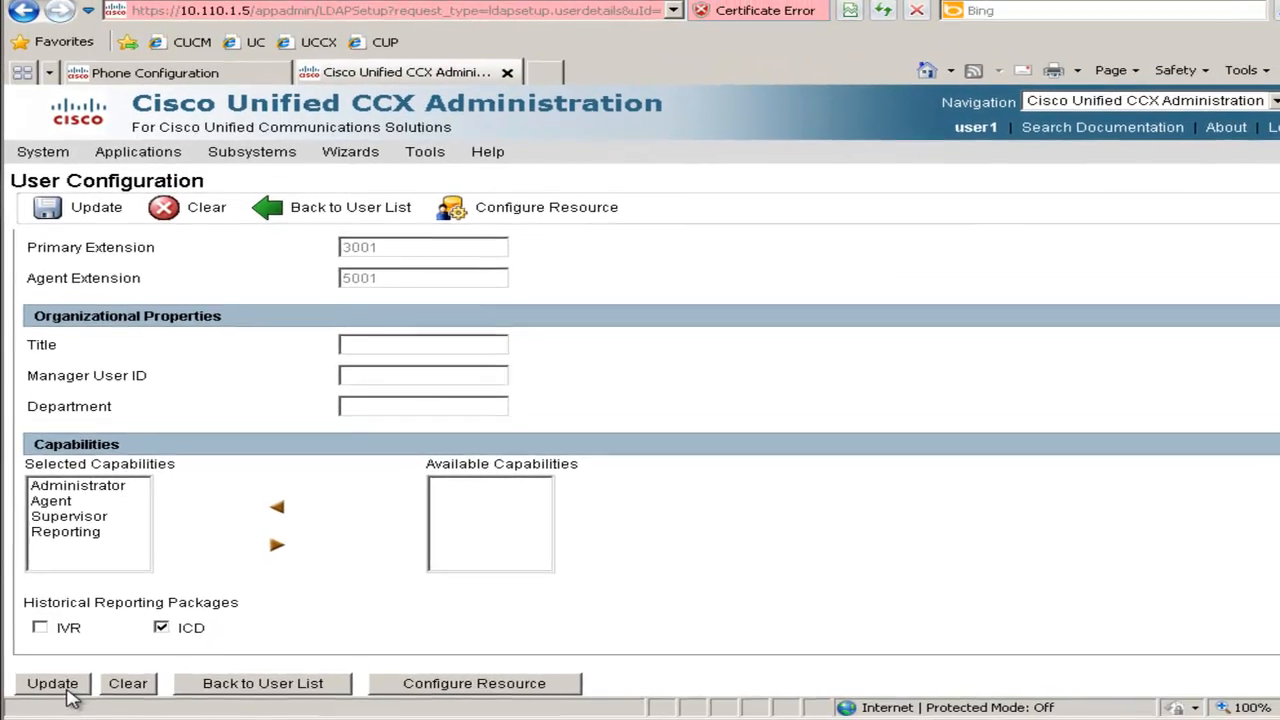
click(66, 689)
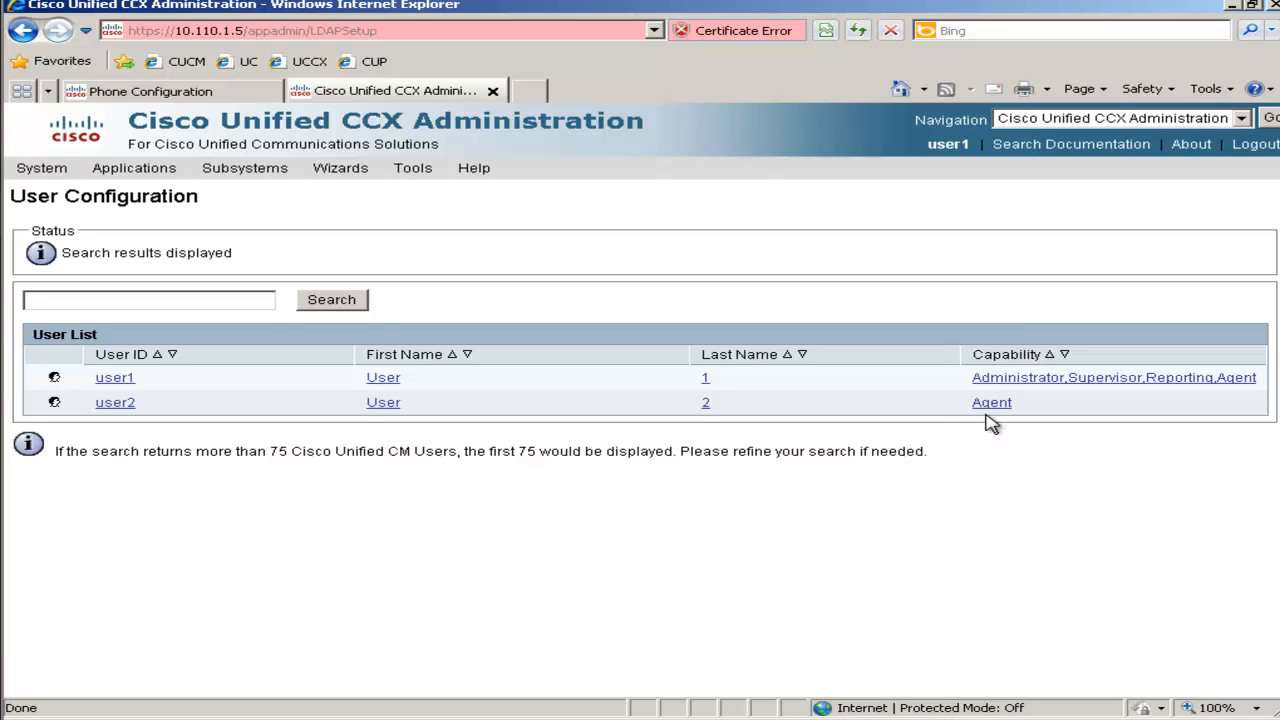
click(355, 178)
Add the skill SALES through the RmCm Wizard and decline adding another skill
mouse_move(396, 243)
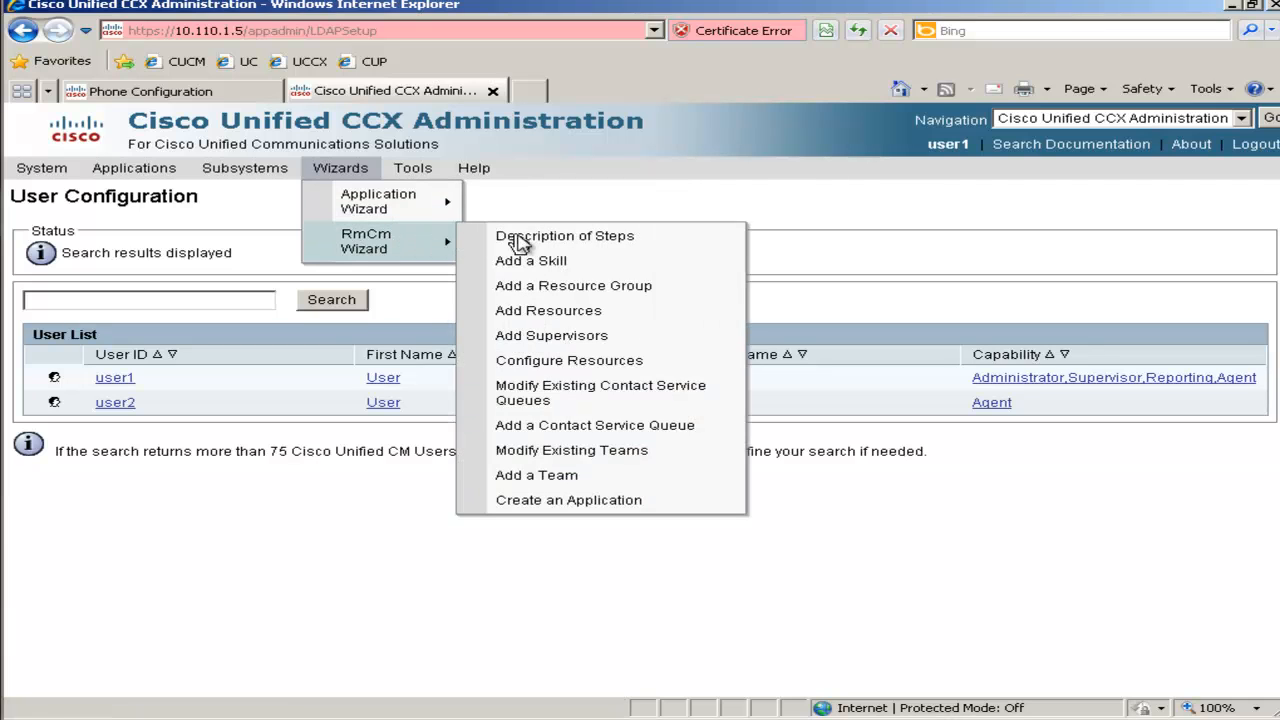
click(546, 263)
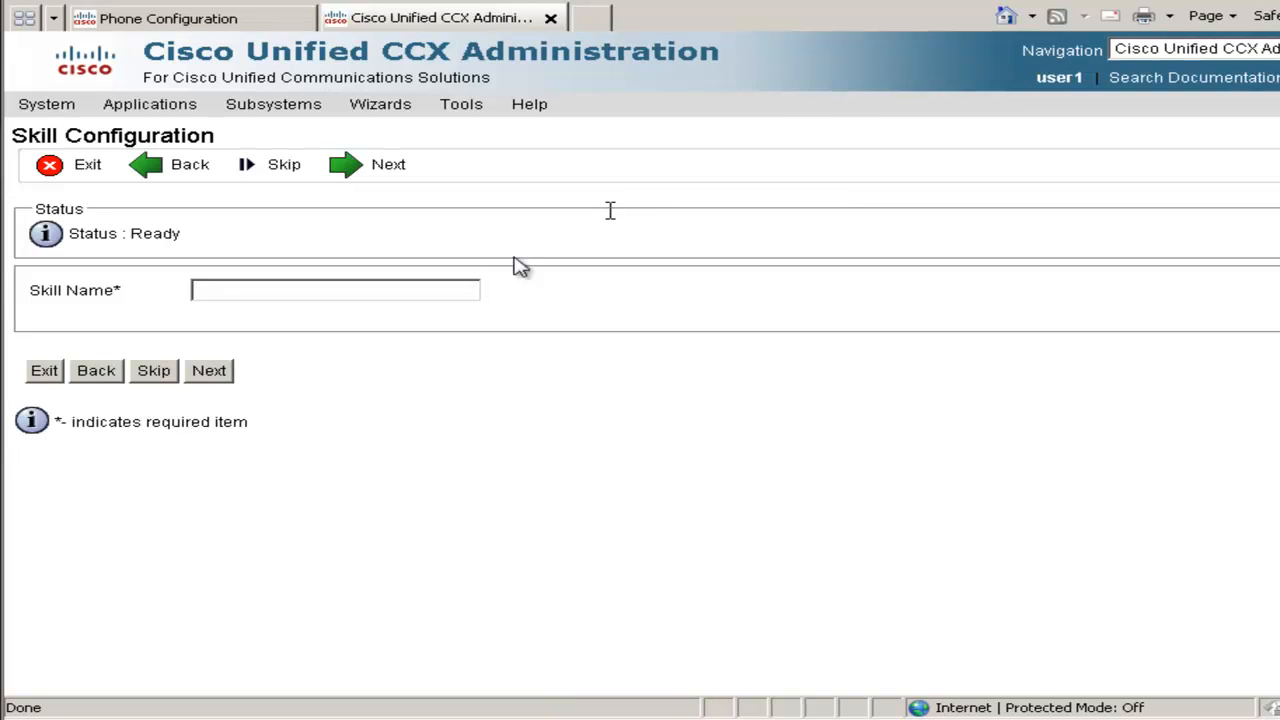
click(250, 295)
click(208, 372)
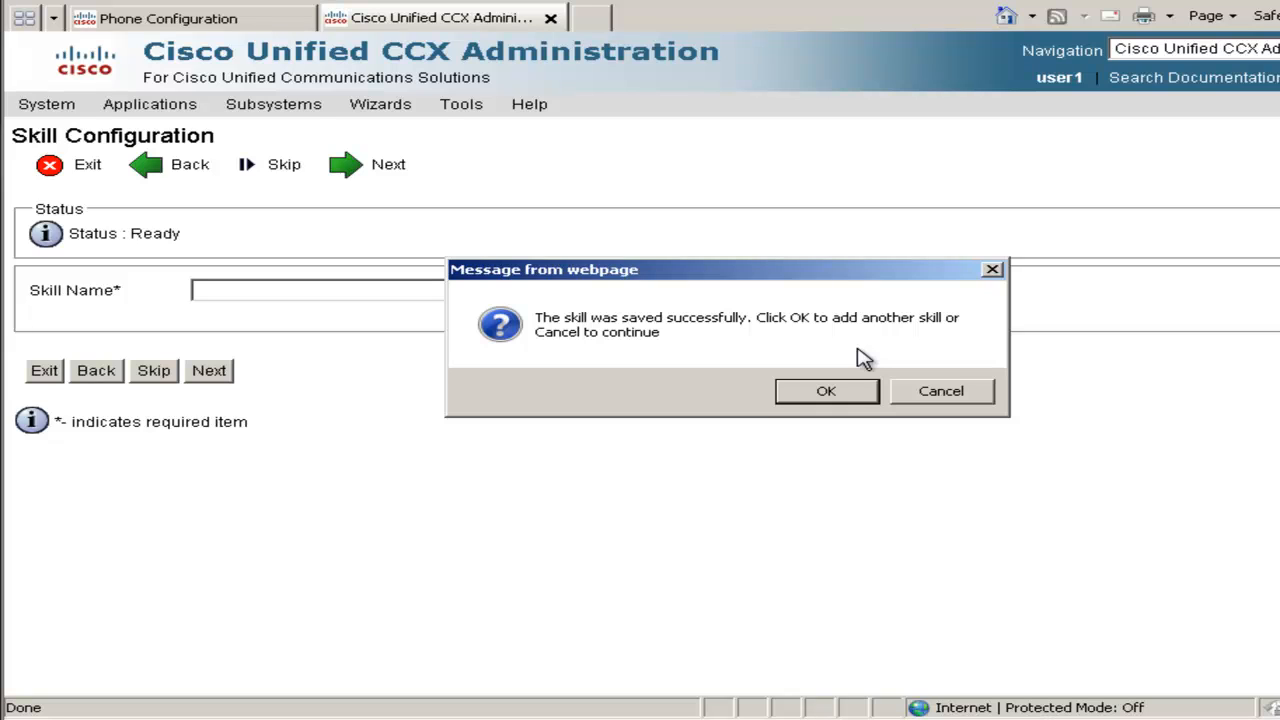
click(950, 395)
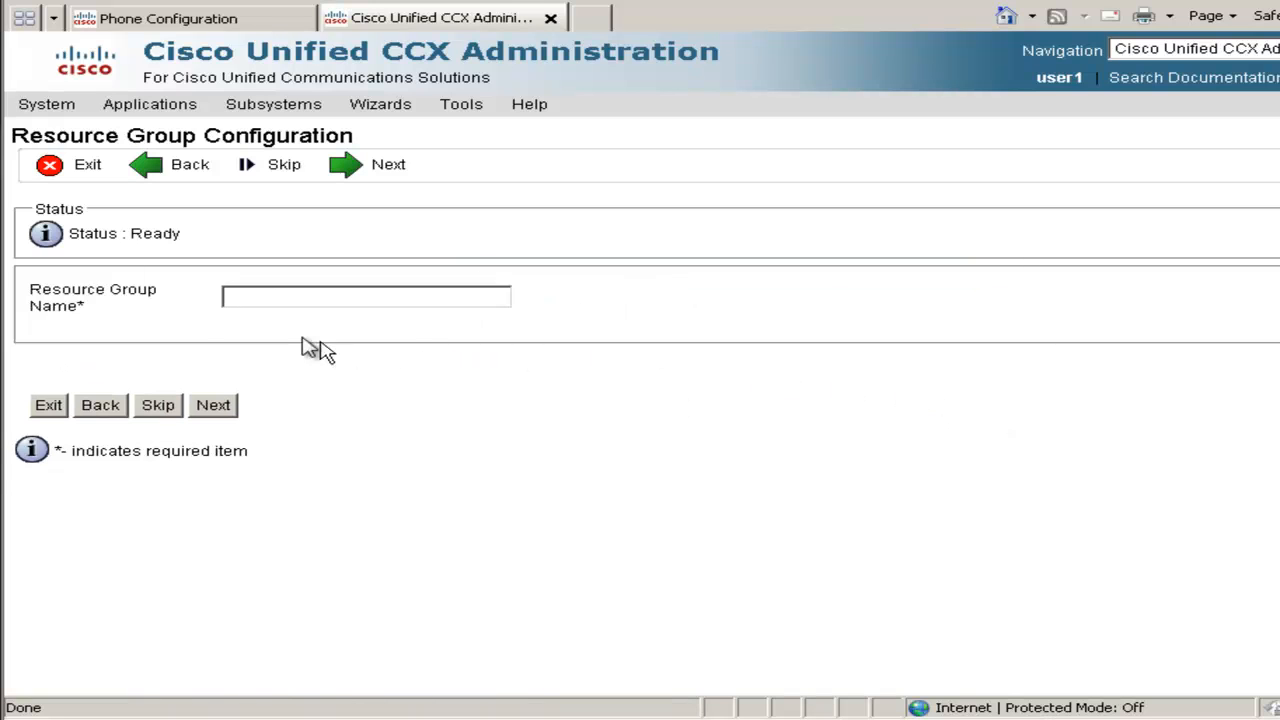
Create the SALES resource group and advance to the resource list
text(SALES)
click(206, 412)
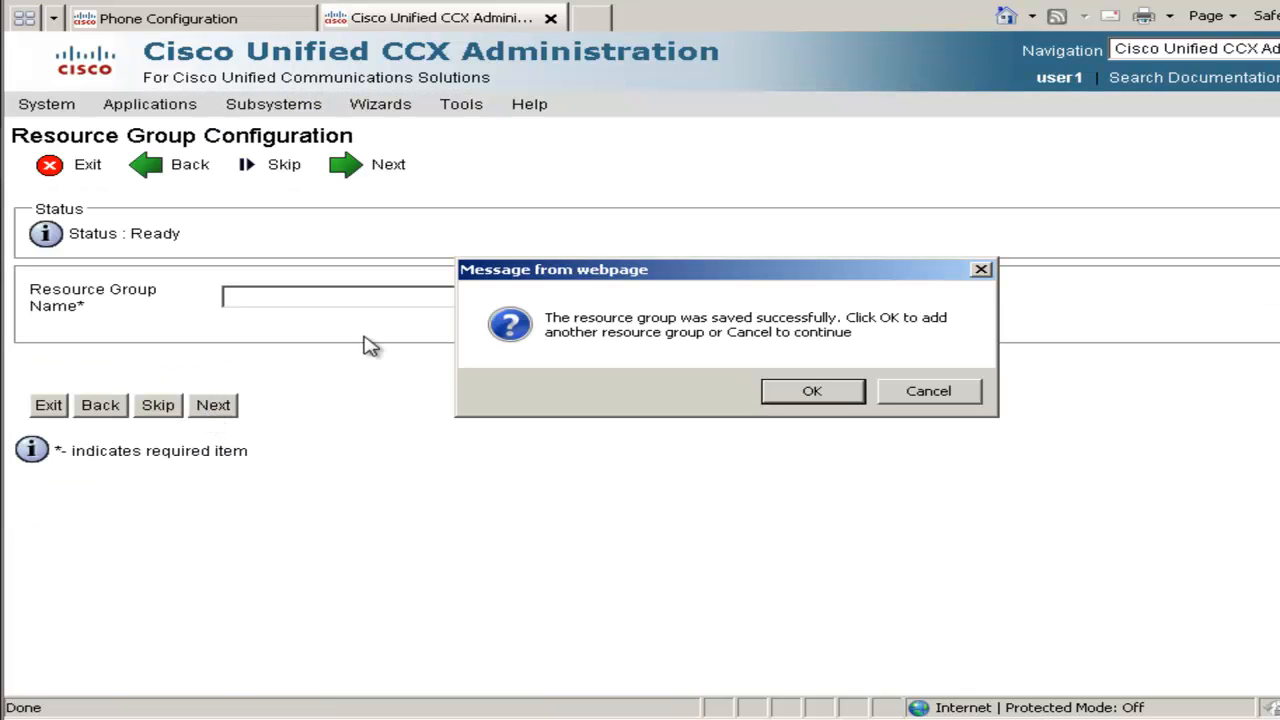
click(932, 394)
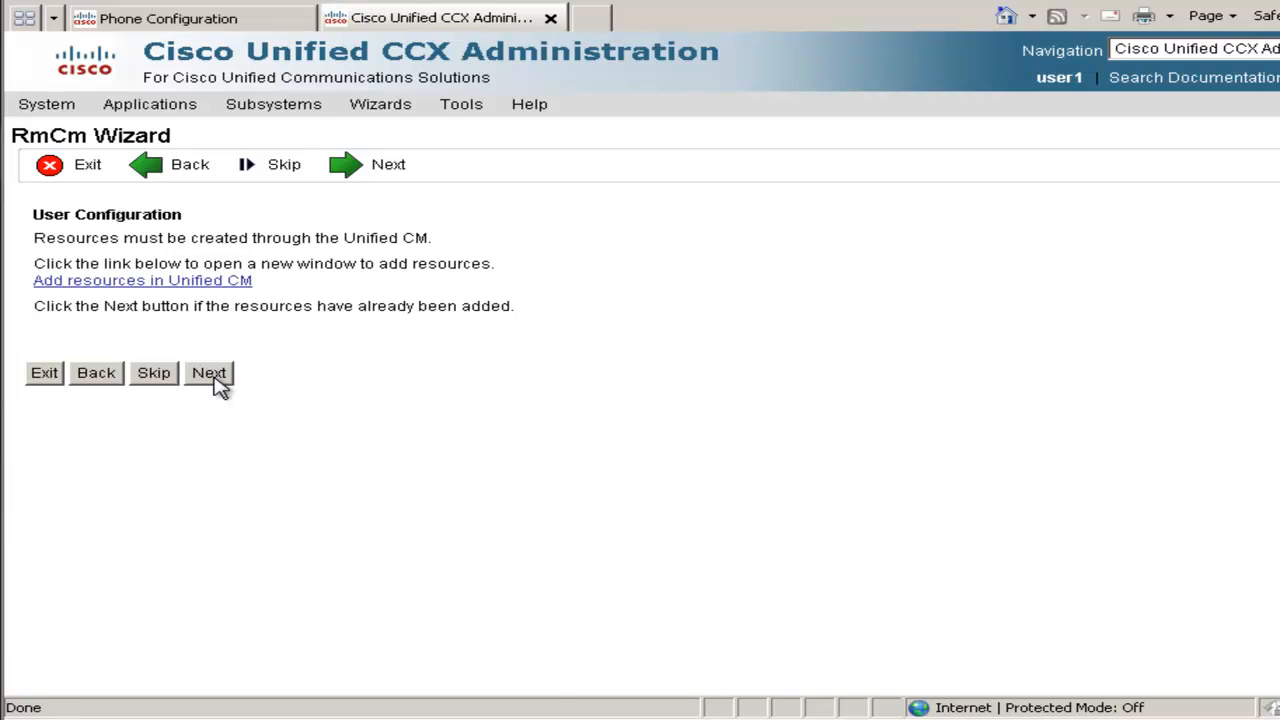
click(215, 379)
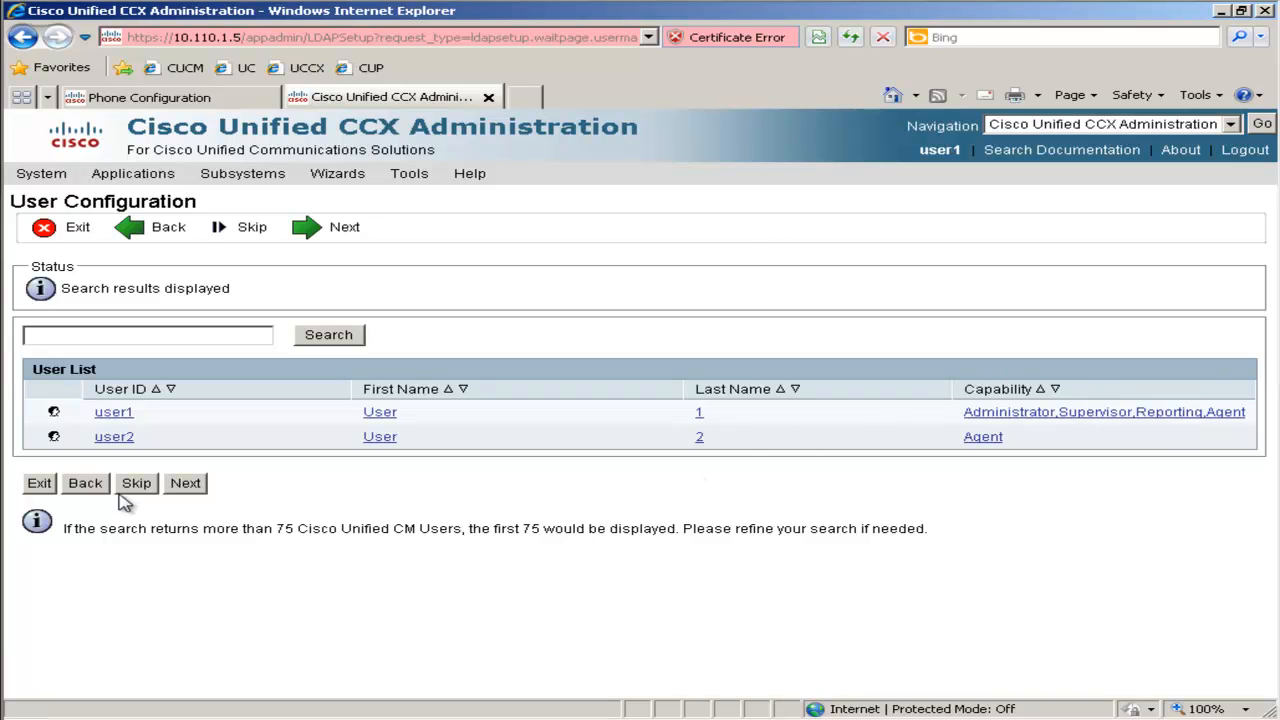
click(185, 484)
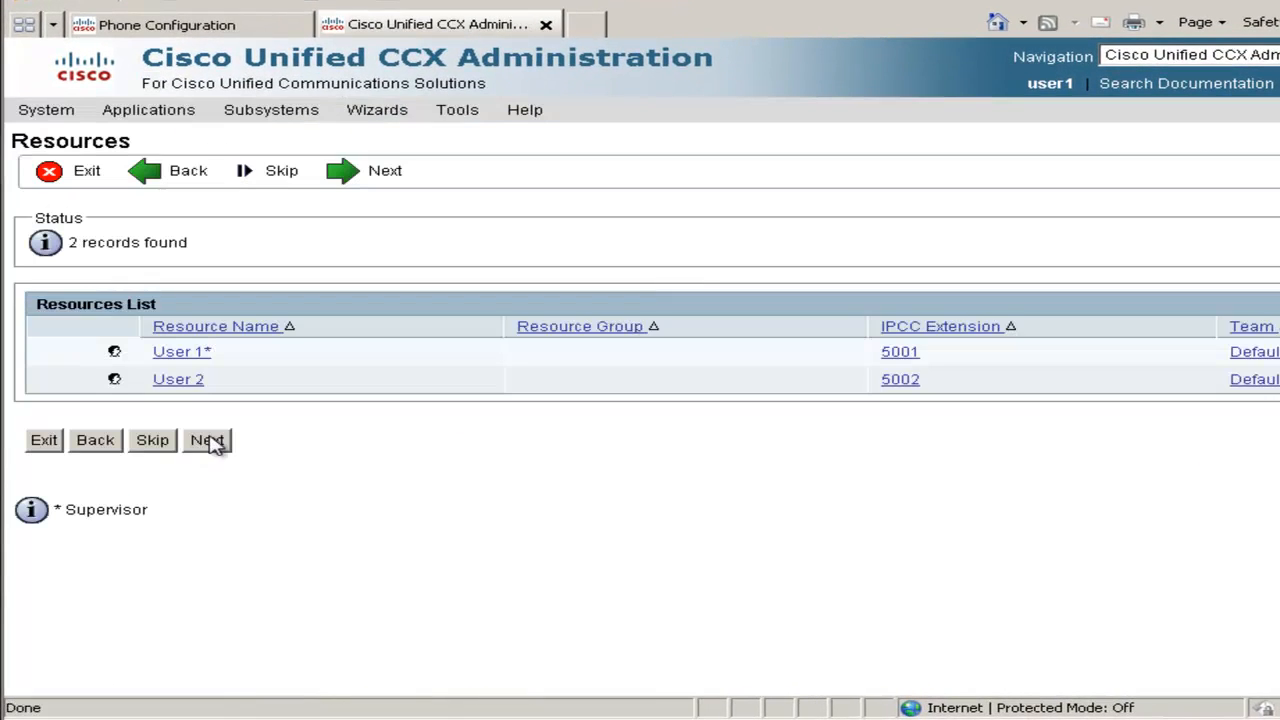
Assign the SALES skill to User 2 and save
click(183, 384)
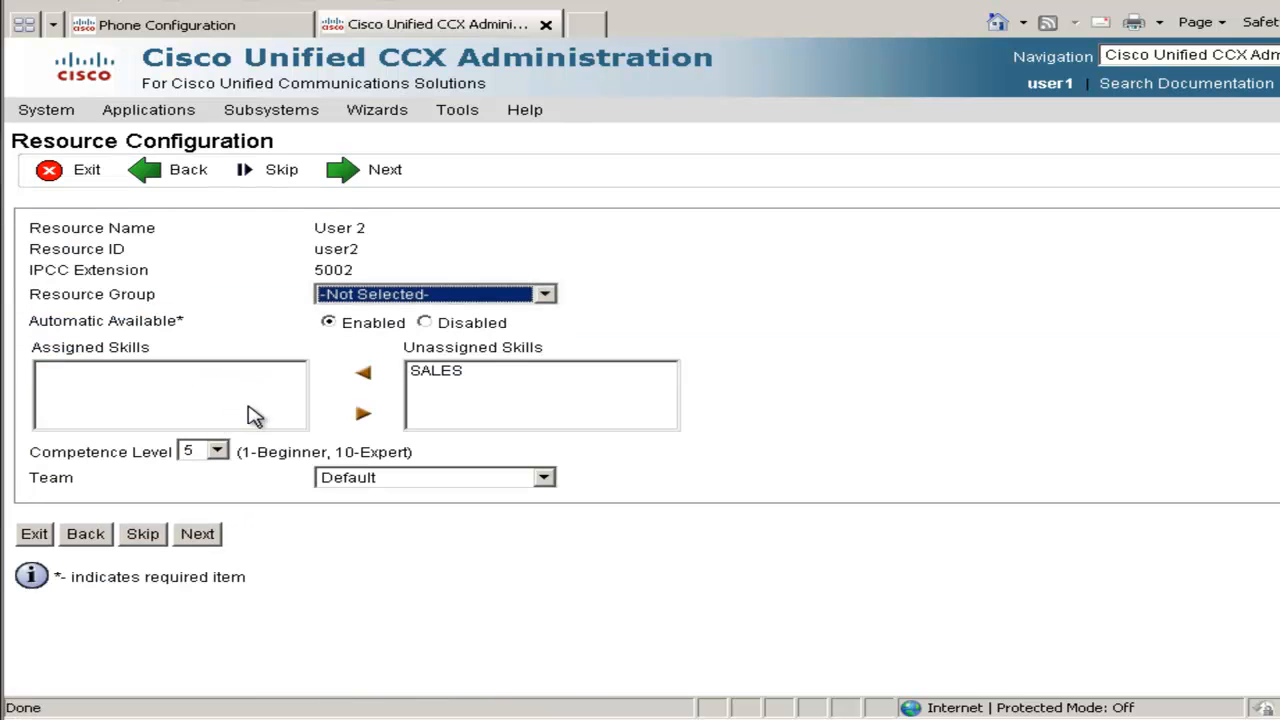
click(428, 374)
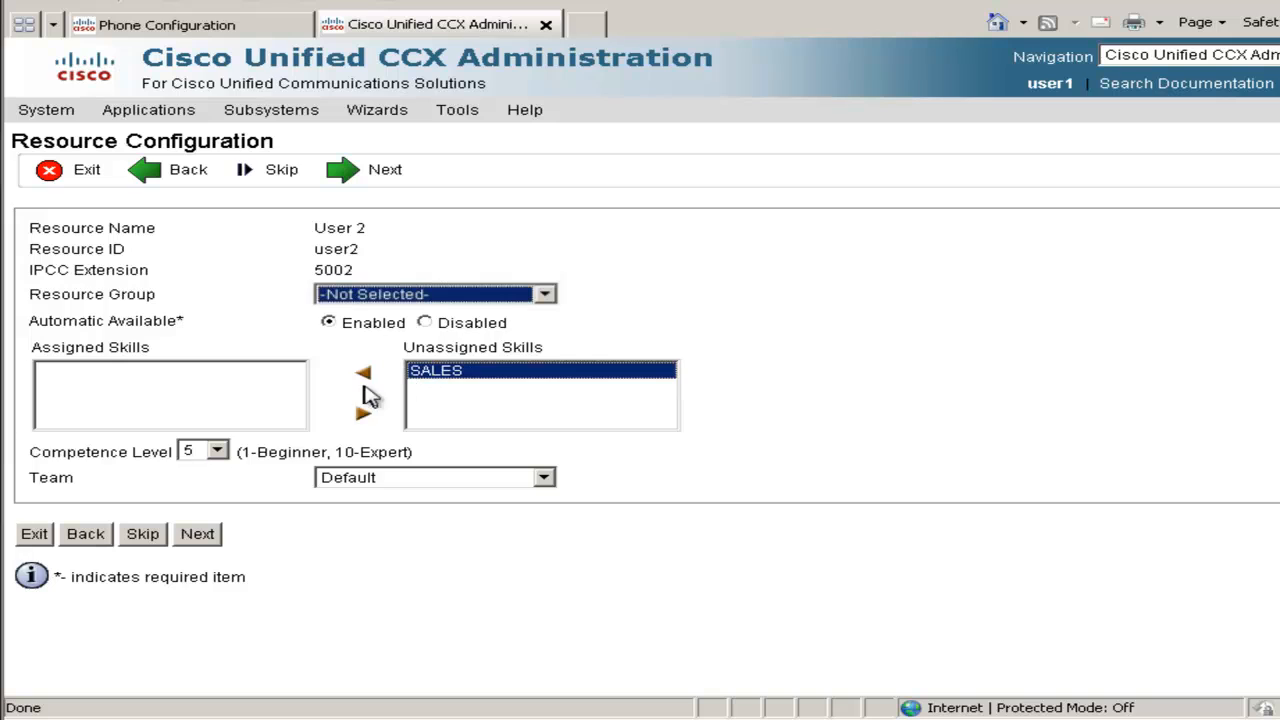
click(365, 380)
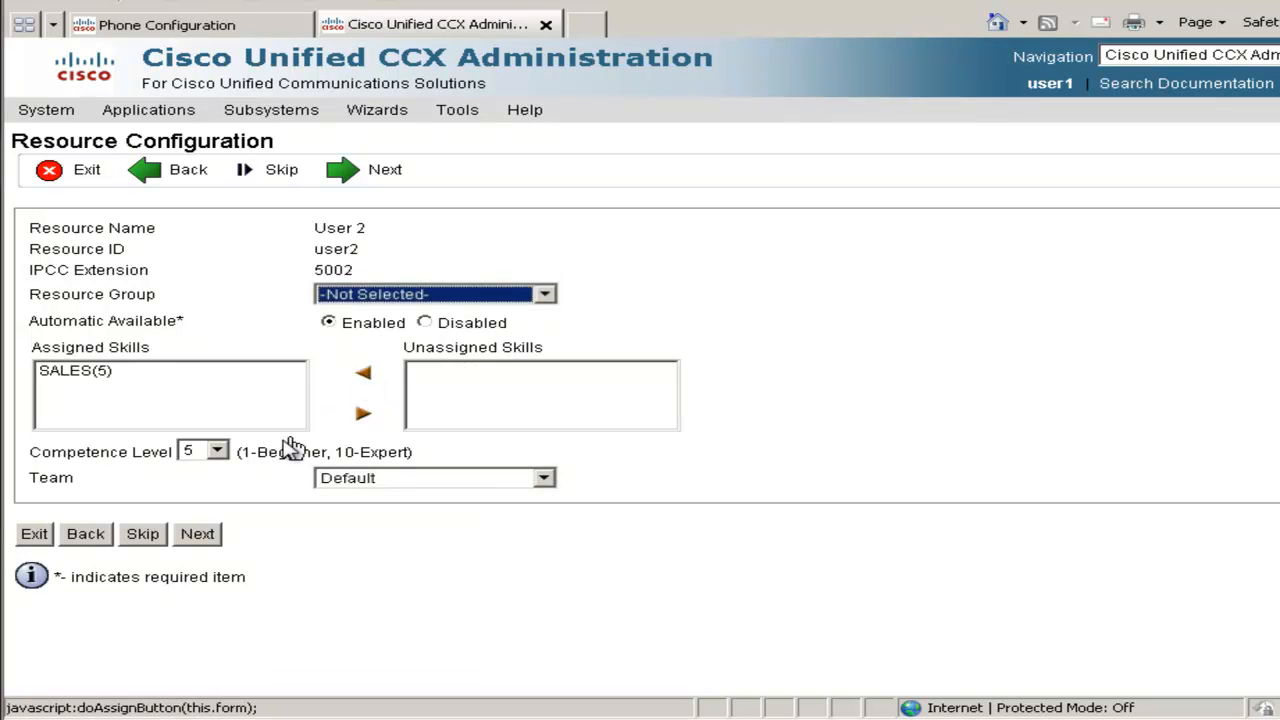
click(198, 534)
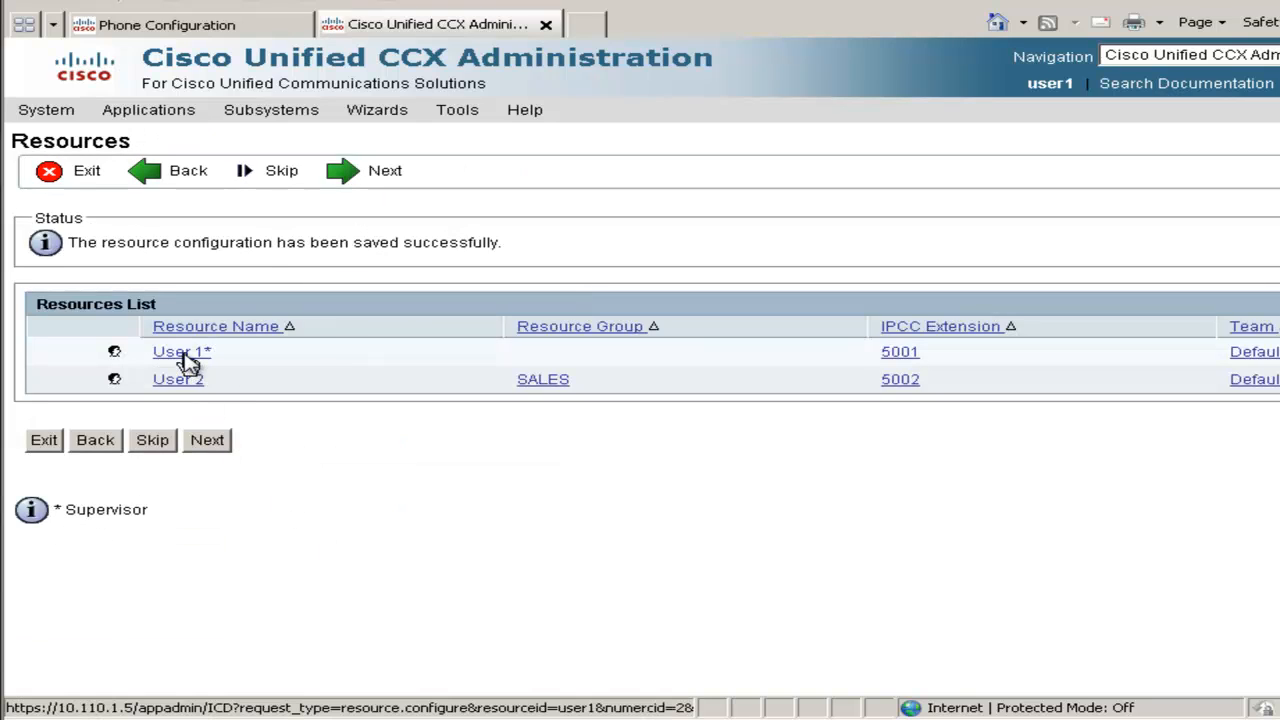
Give User 1 the SALES skill at competence level 10 and save
click(186, 356)
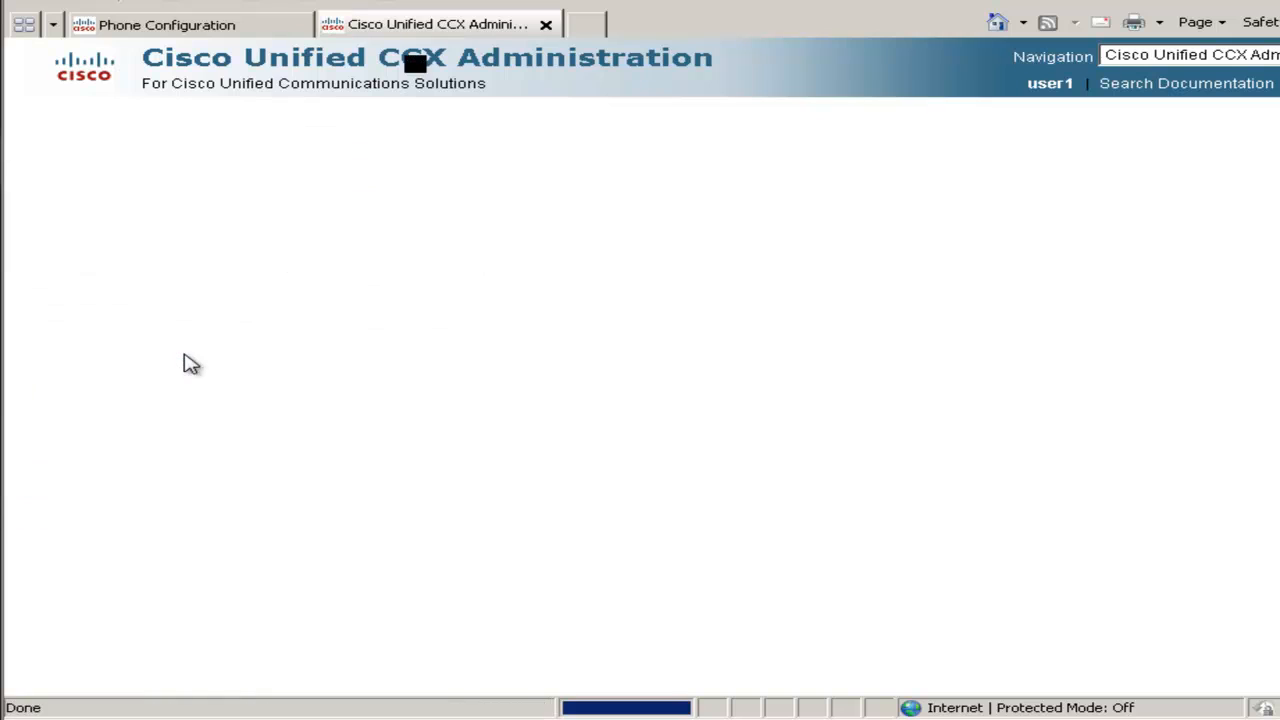
click(424, 375)
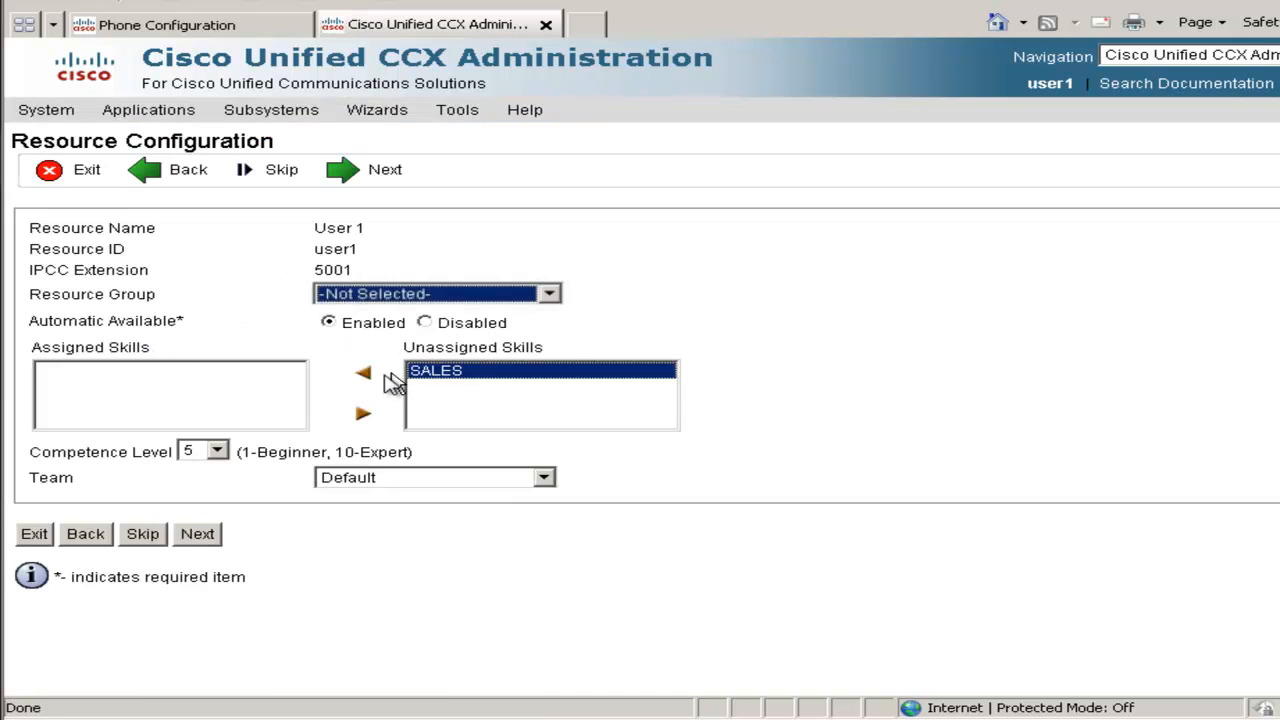
click(366, 380)
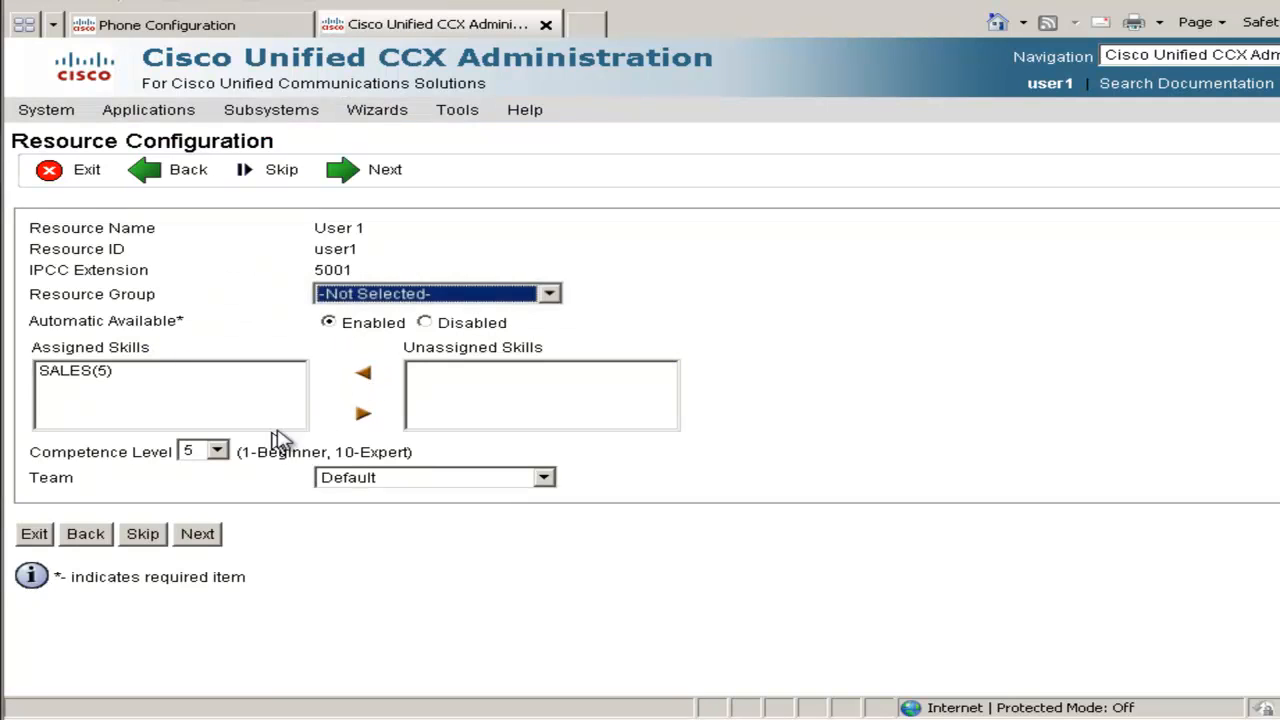
click(218, 452)
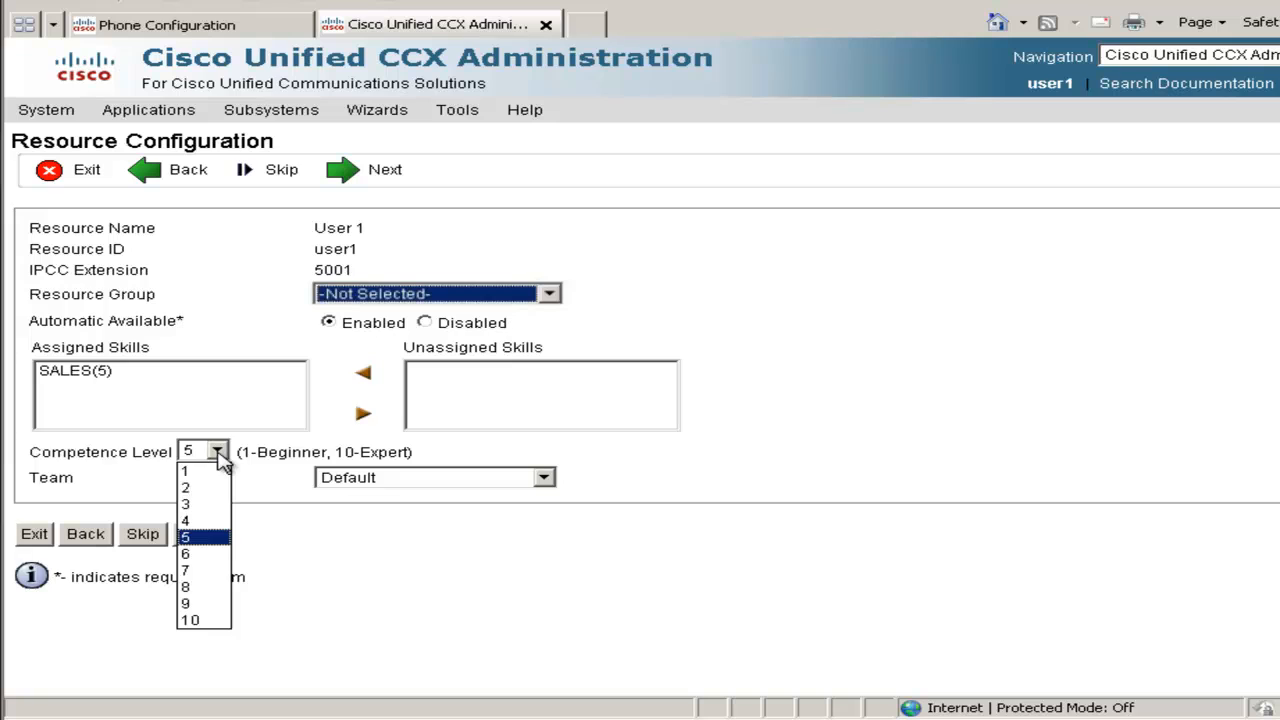
click(197, 618)
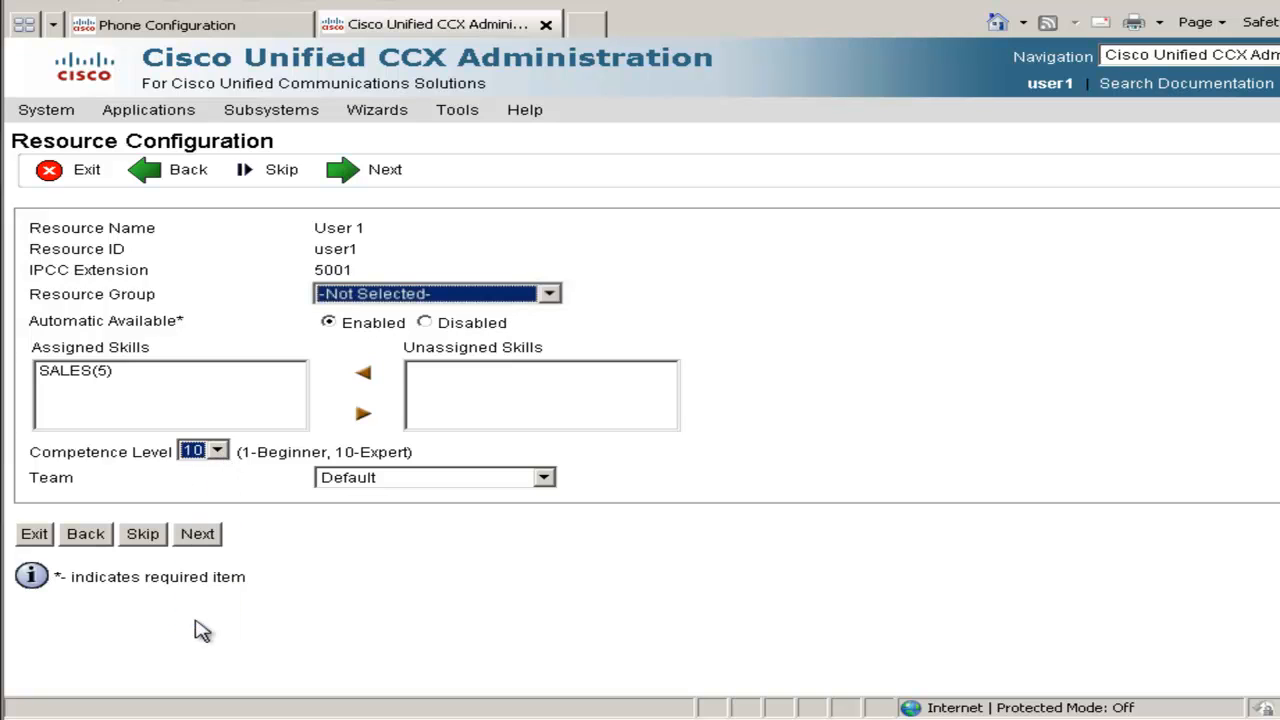
click(200, 537)
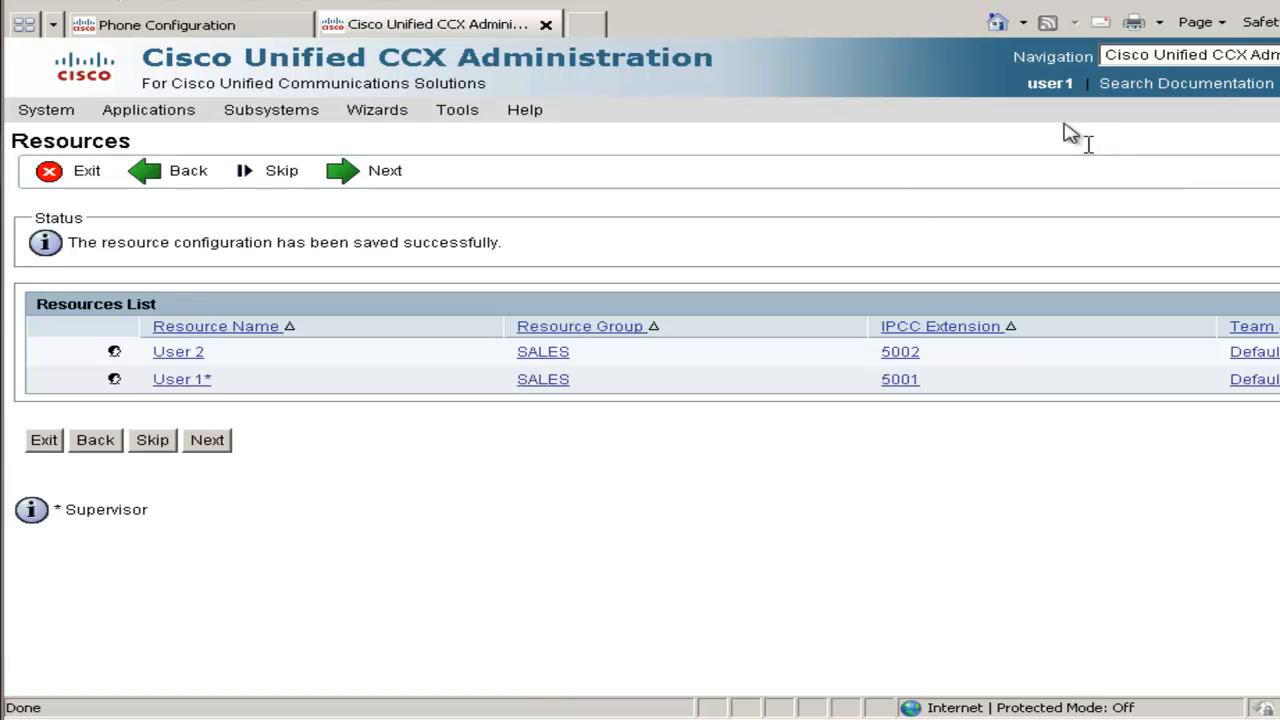
Add a CSQ named SALES with Longest Available selection requiring the SALES skill
click(388, 180)
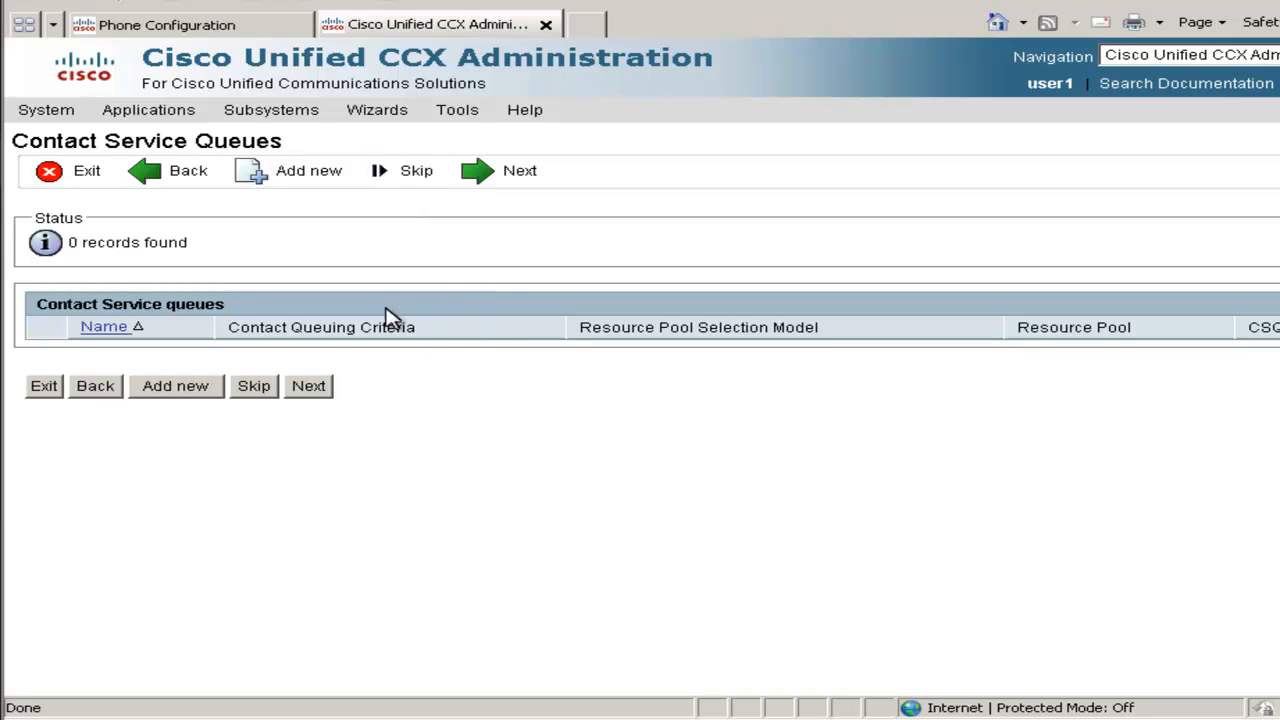
click(170, 392)
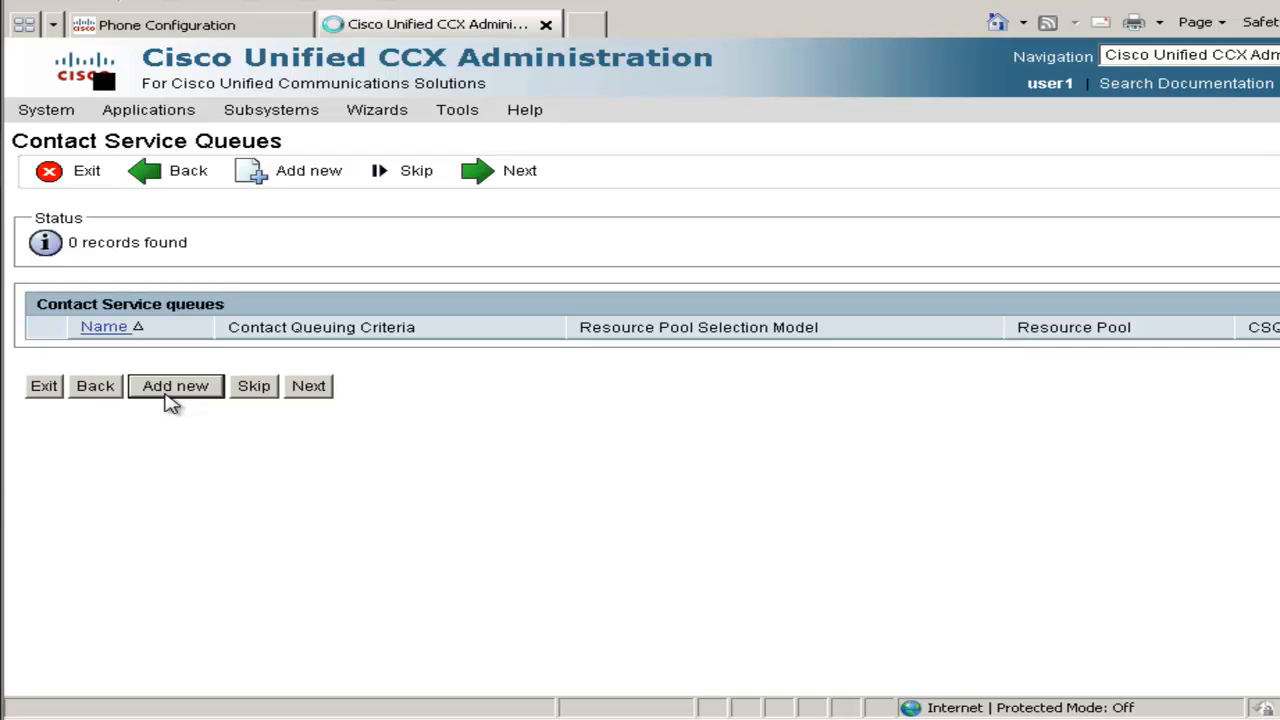
click(358, 298)
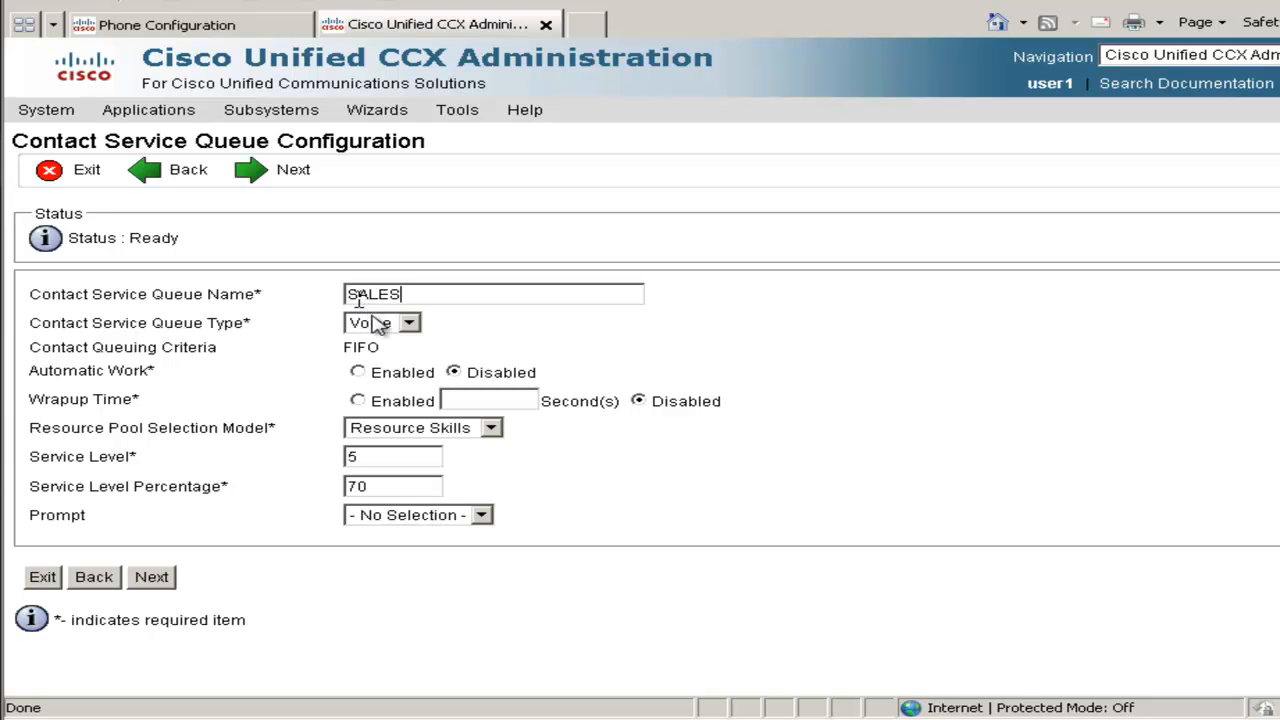
click(155, 578)
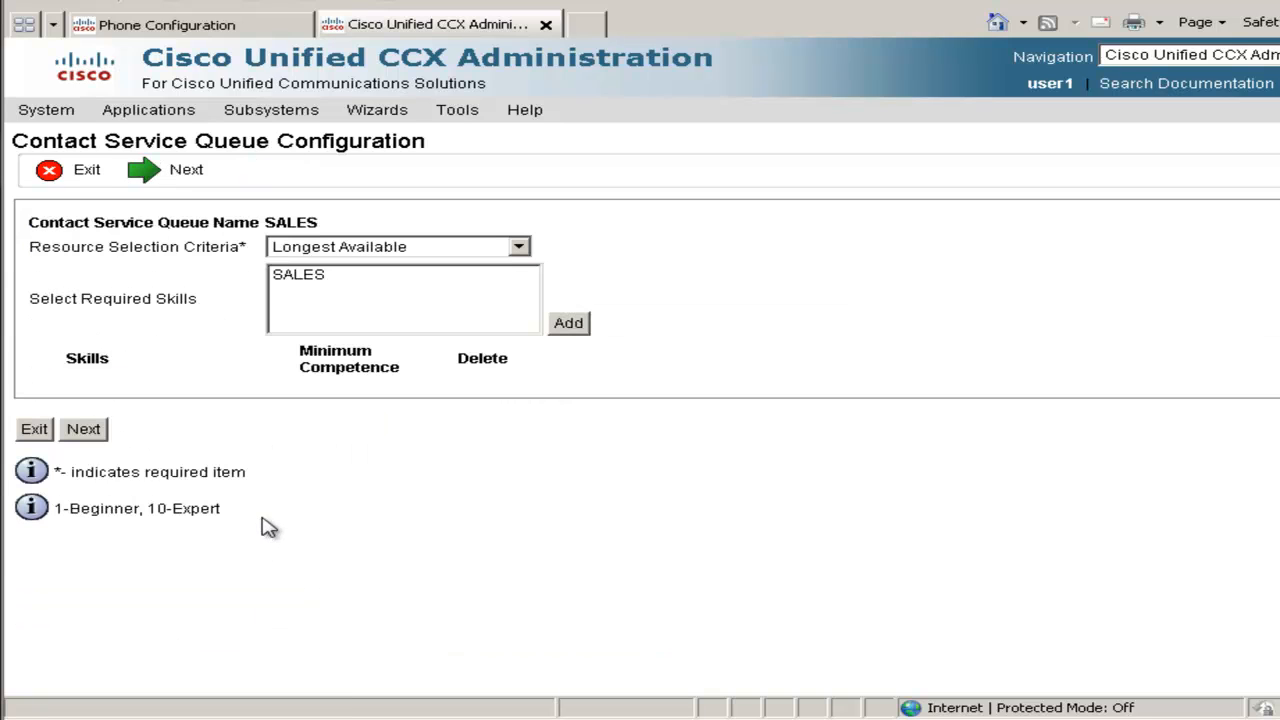
click(519, 249)
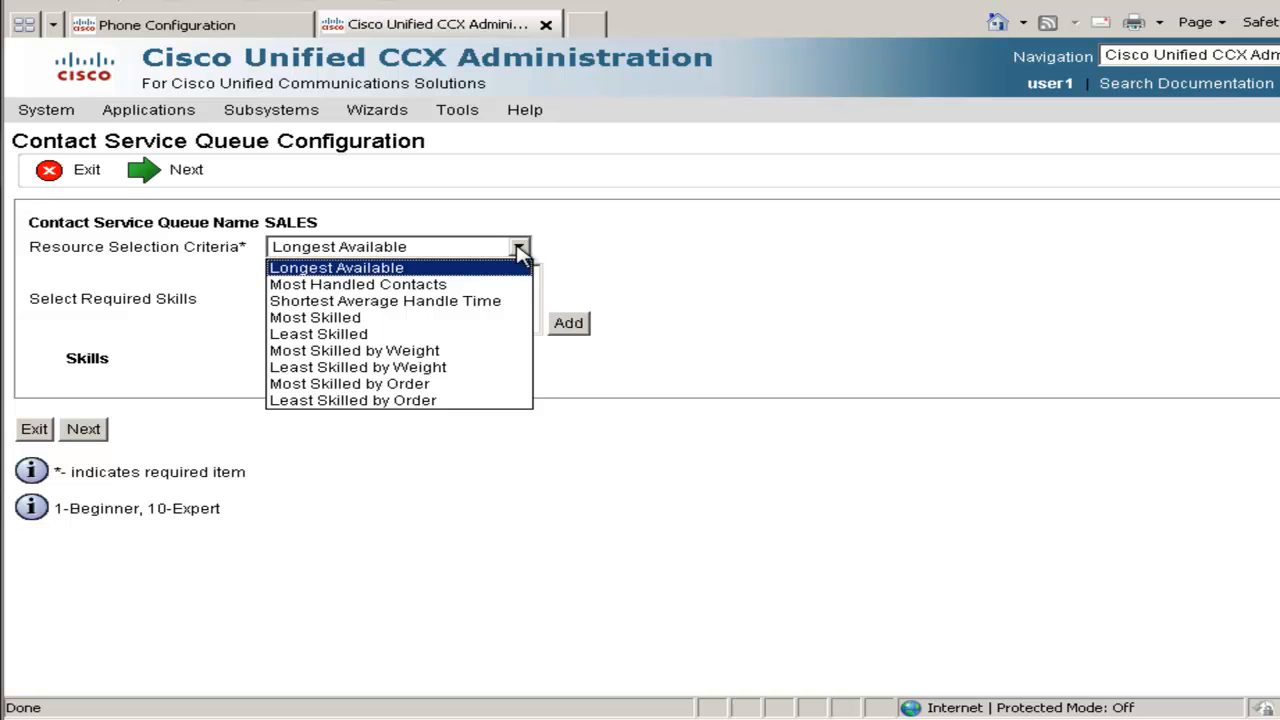
click(520, 250)
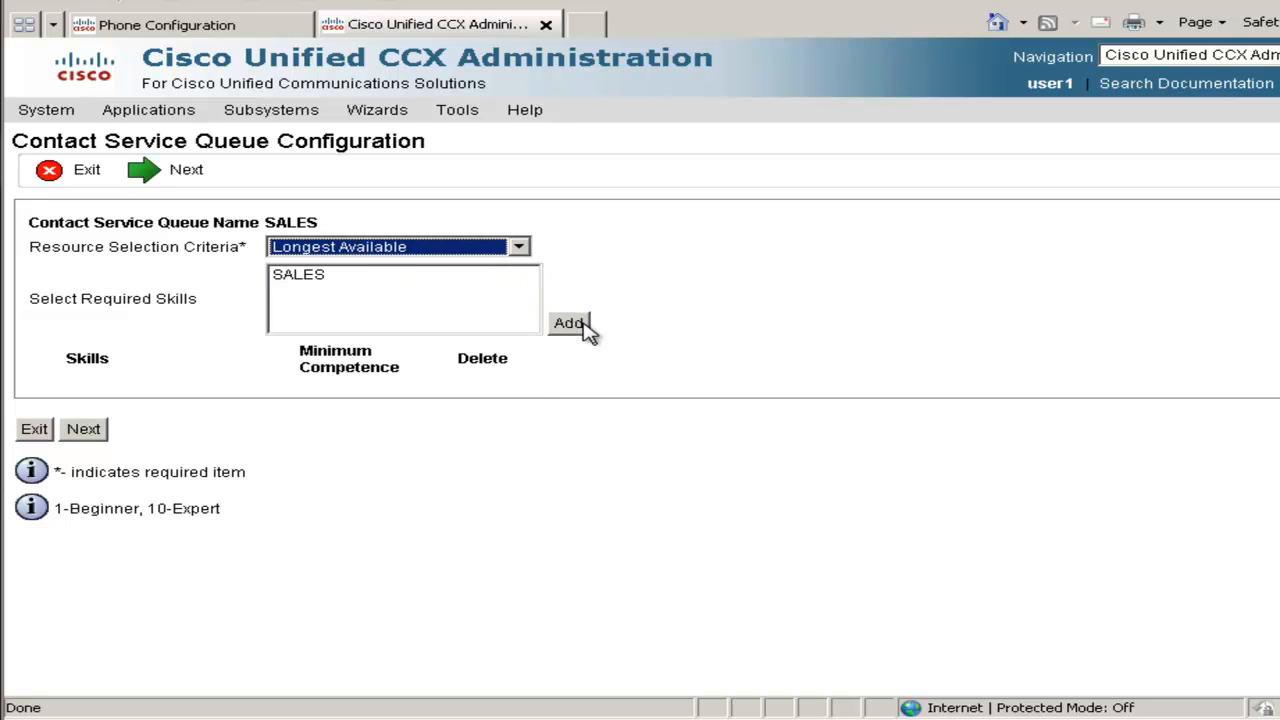
click(318, 280)
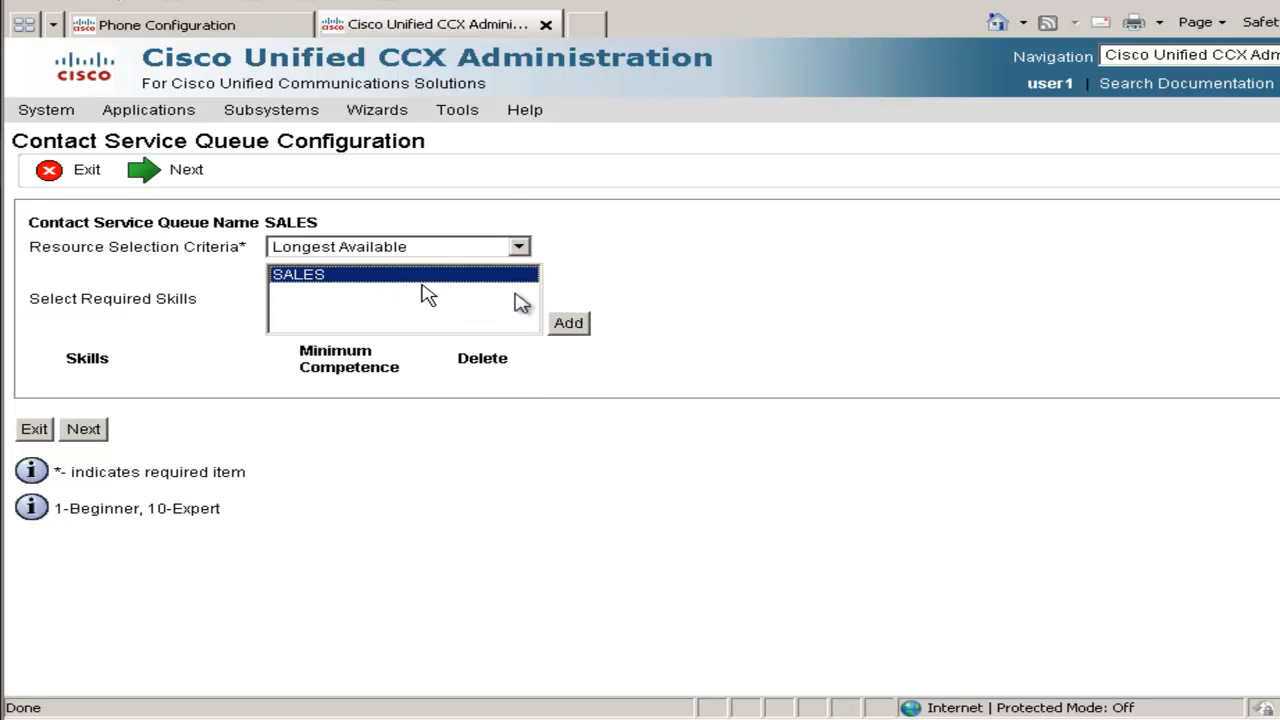
click(568, 323)
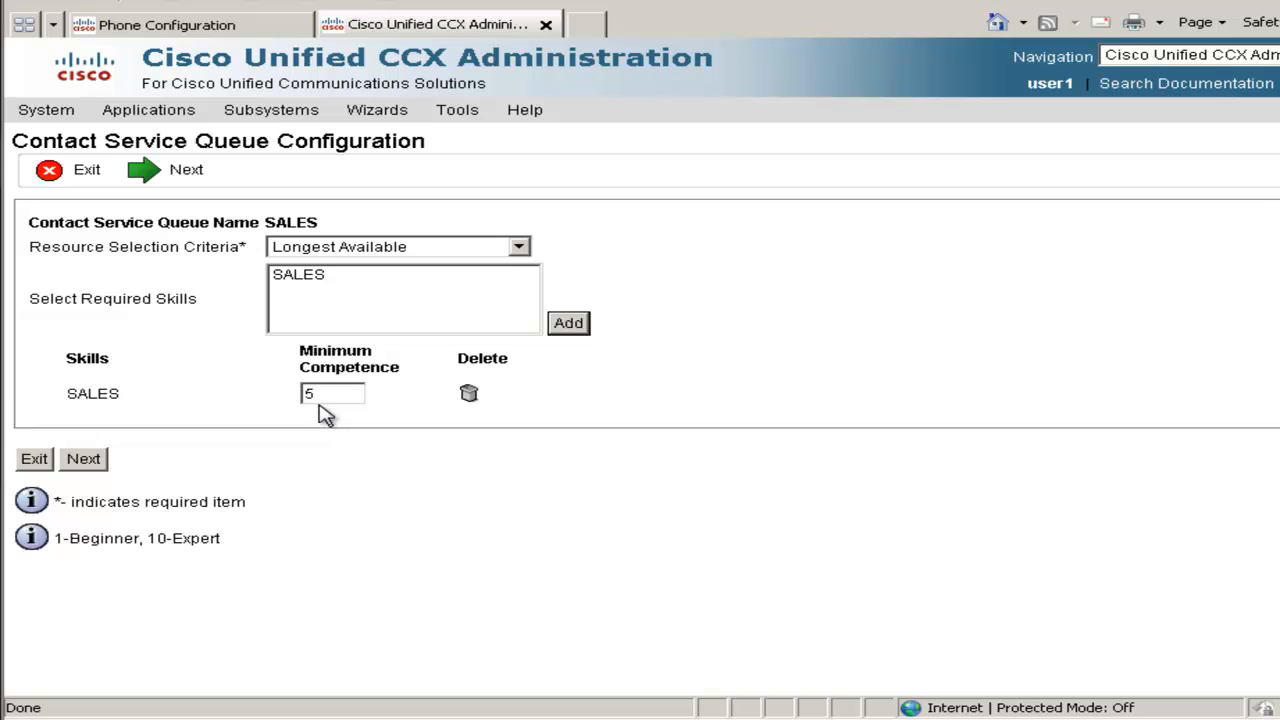
click(83, 462)
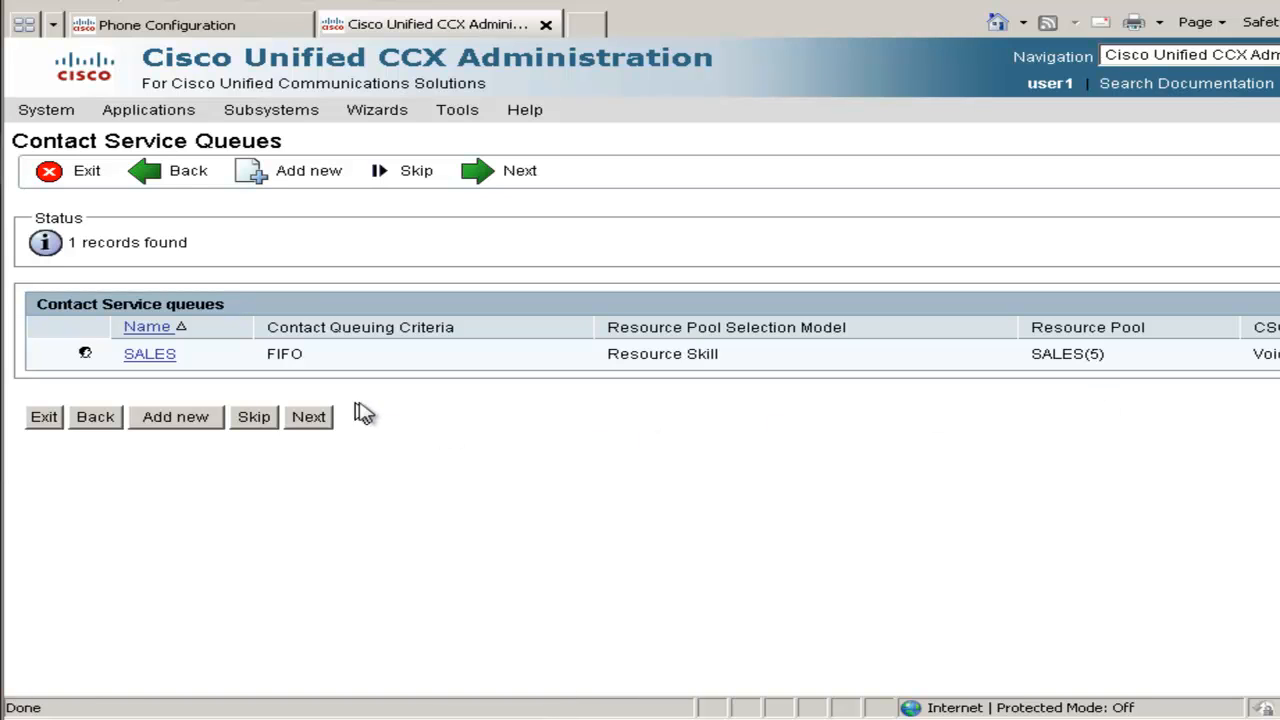
Create team SALES, supervised by User 1, with User 1, User 2 and the SALES CSQ
click(316, 420)
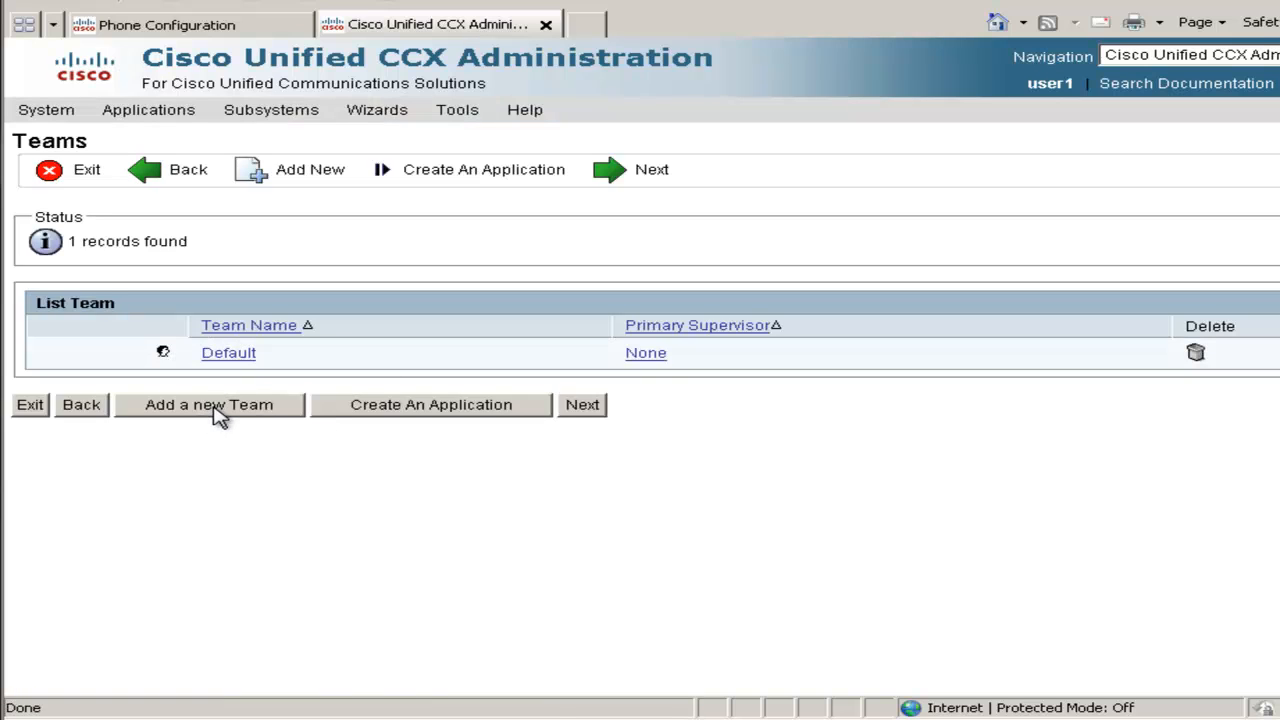
click(218, 416)
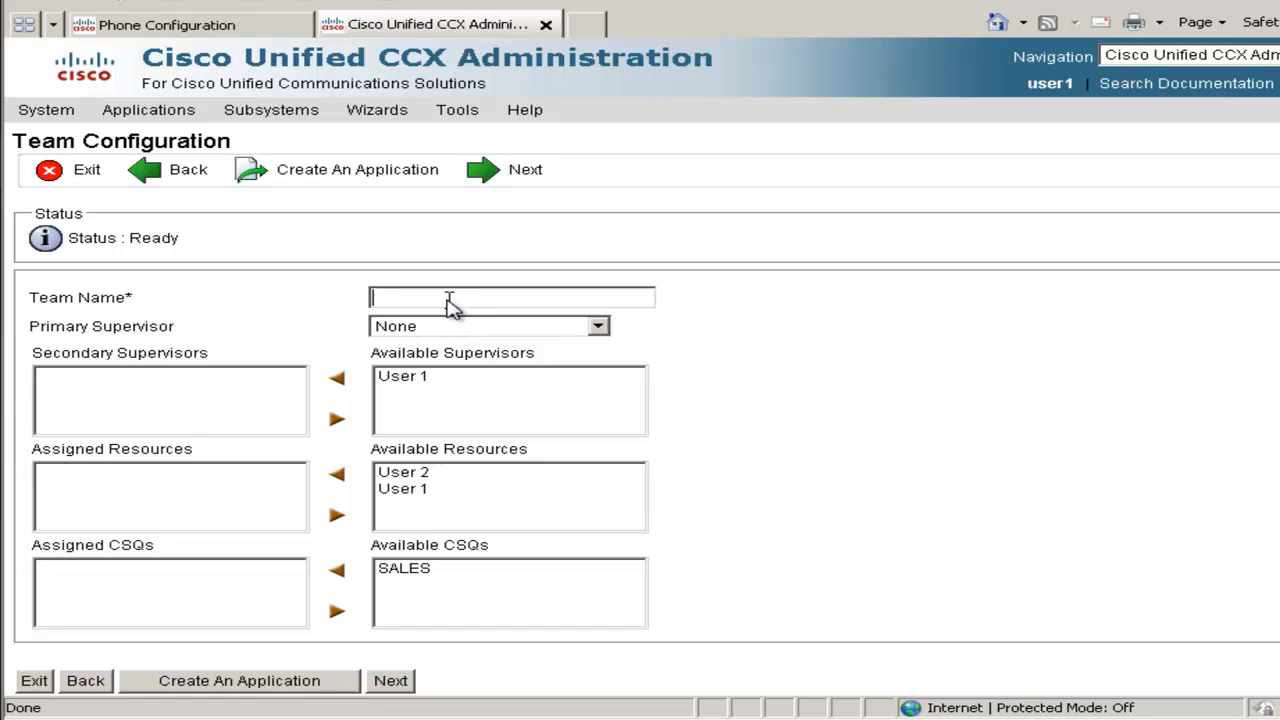
text(SALES)
click(491, 332)
click(470, 366)
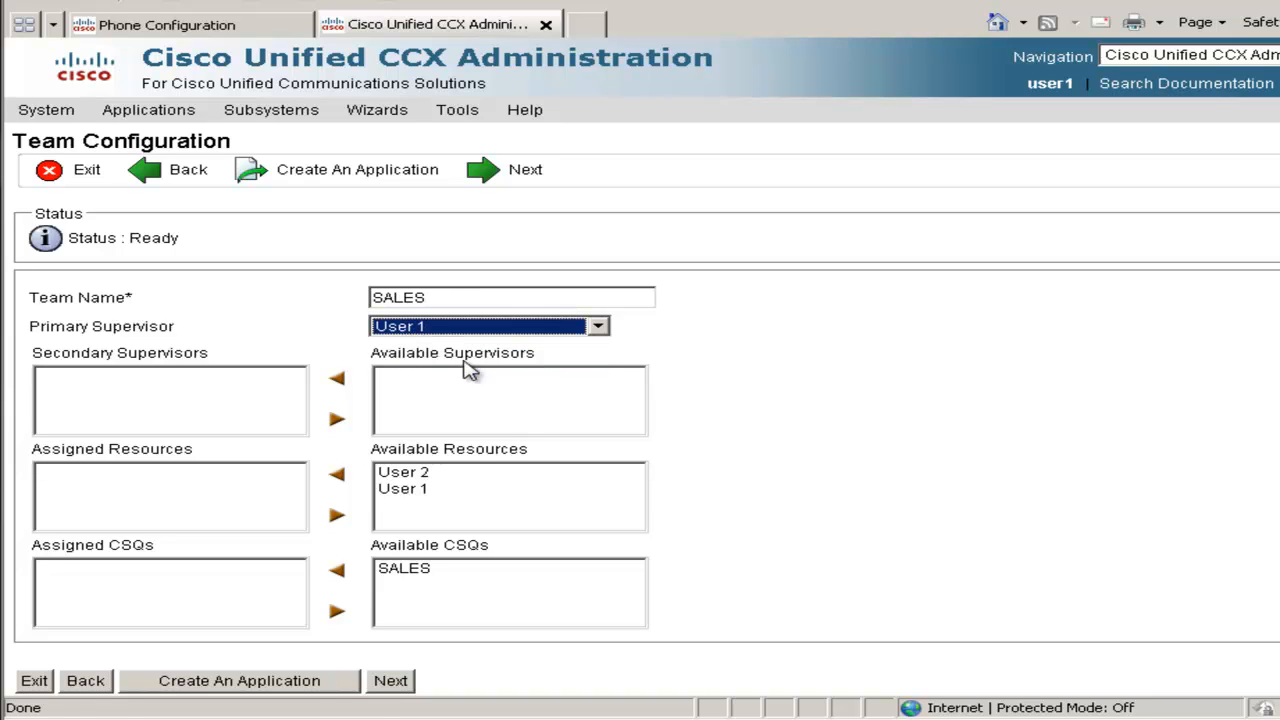
click(416, 474)
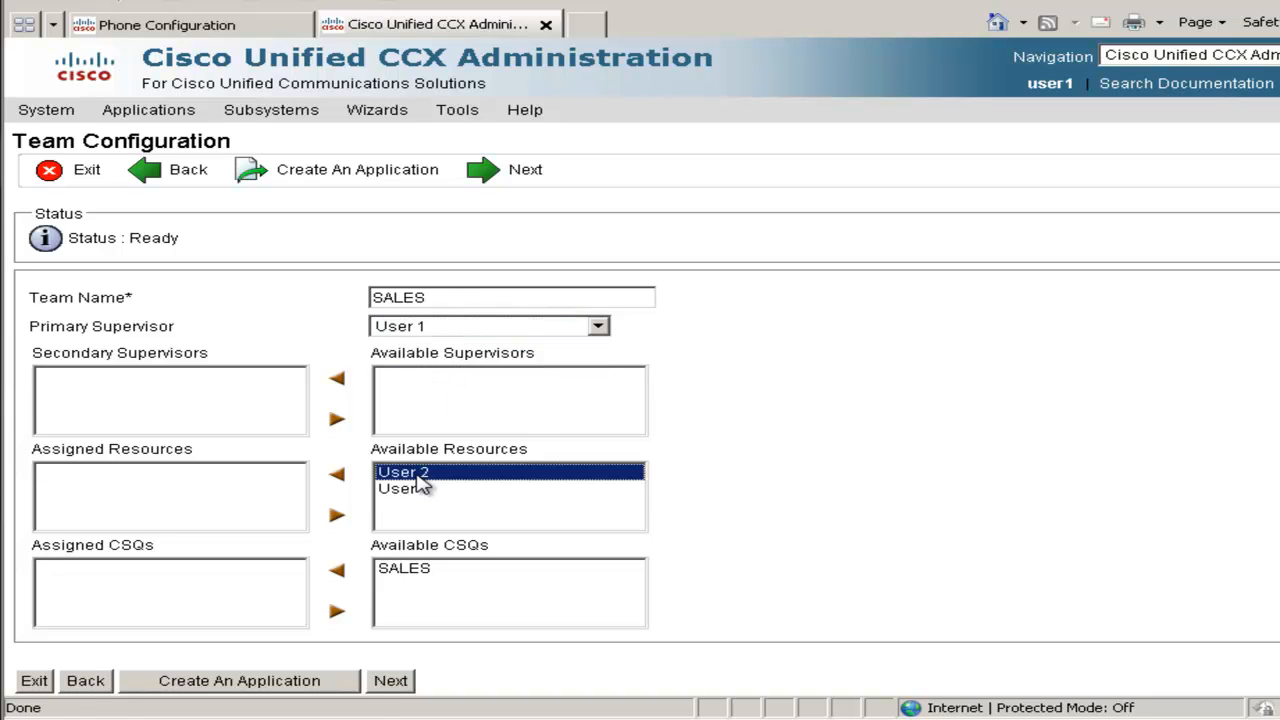
shift+click(421, 490)
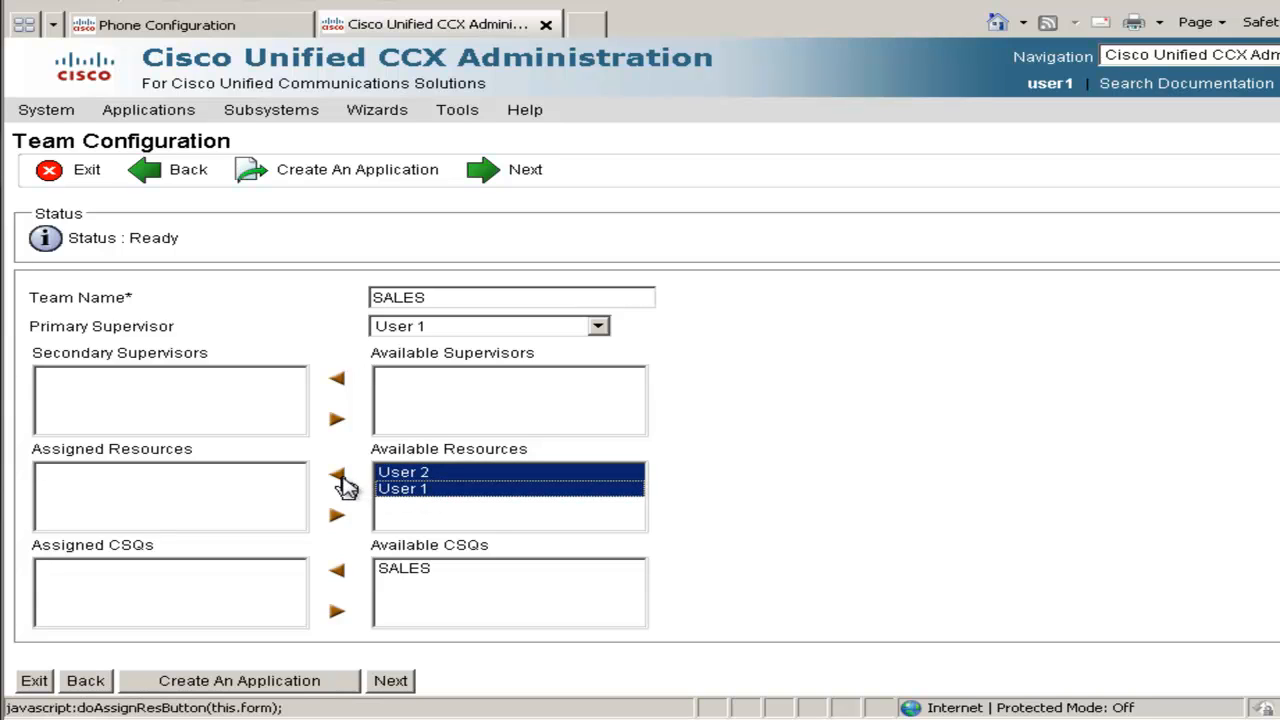
click(344, 478)
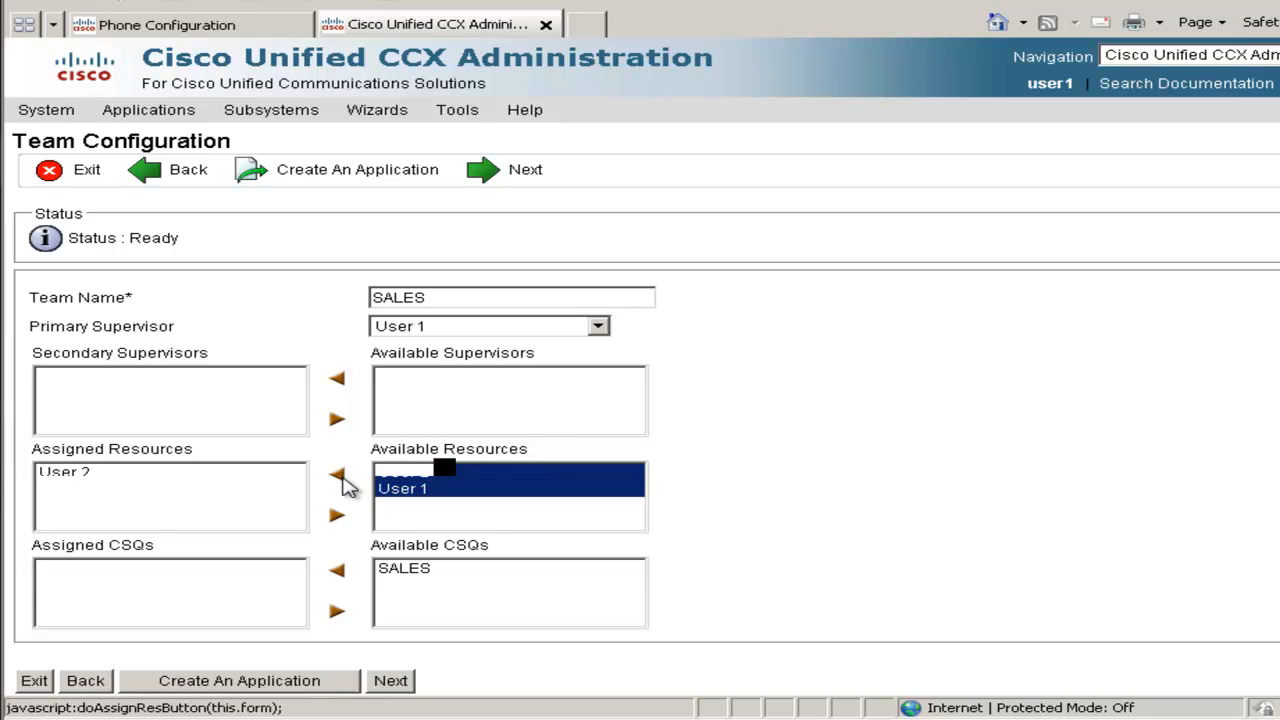
click(410, 571)
click(338, 572)
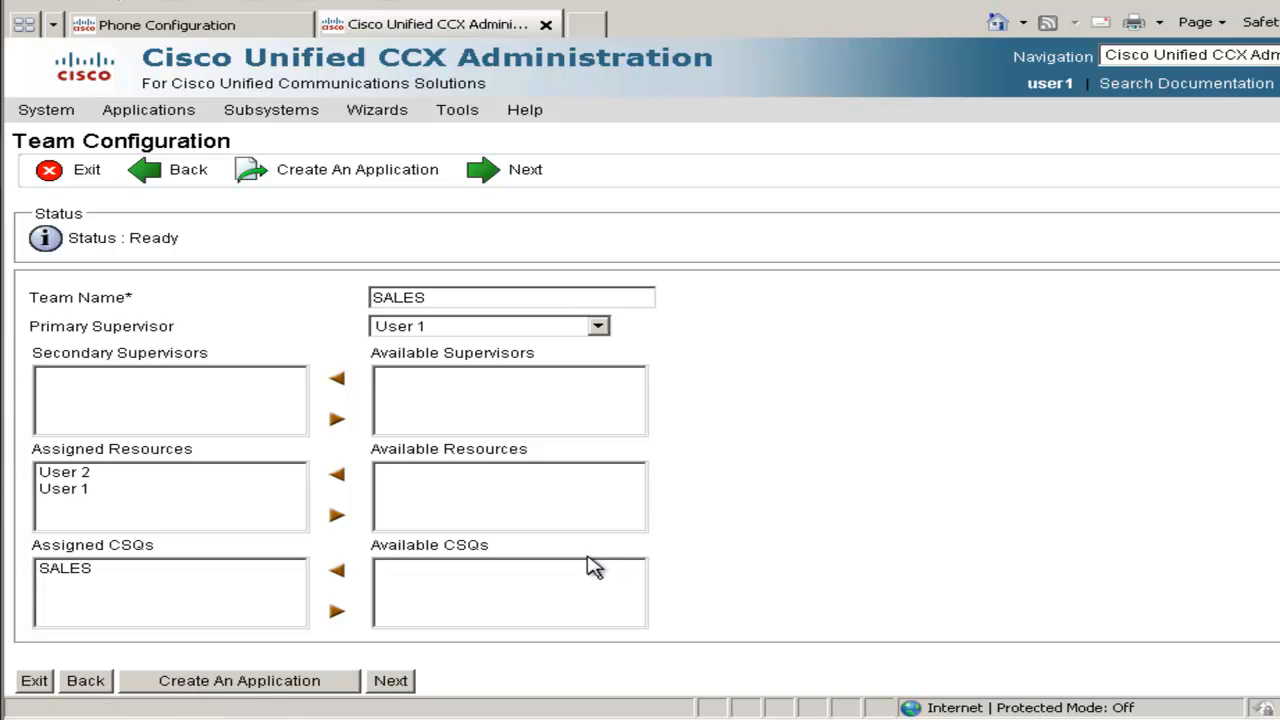
click(406, 684)
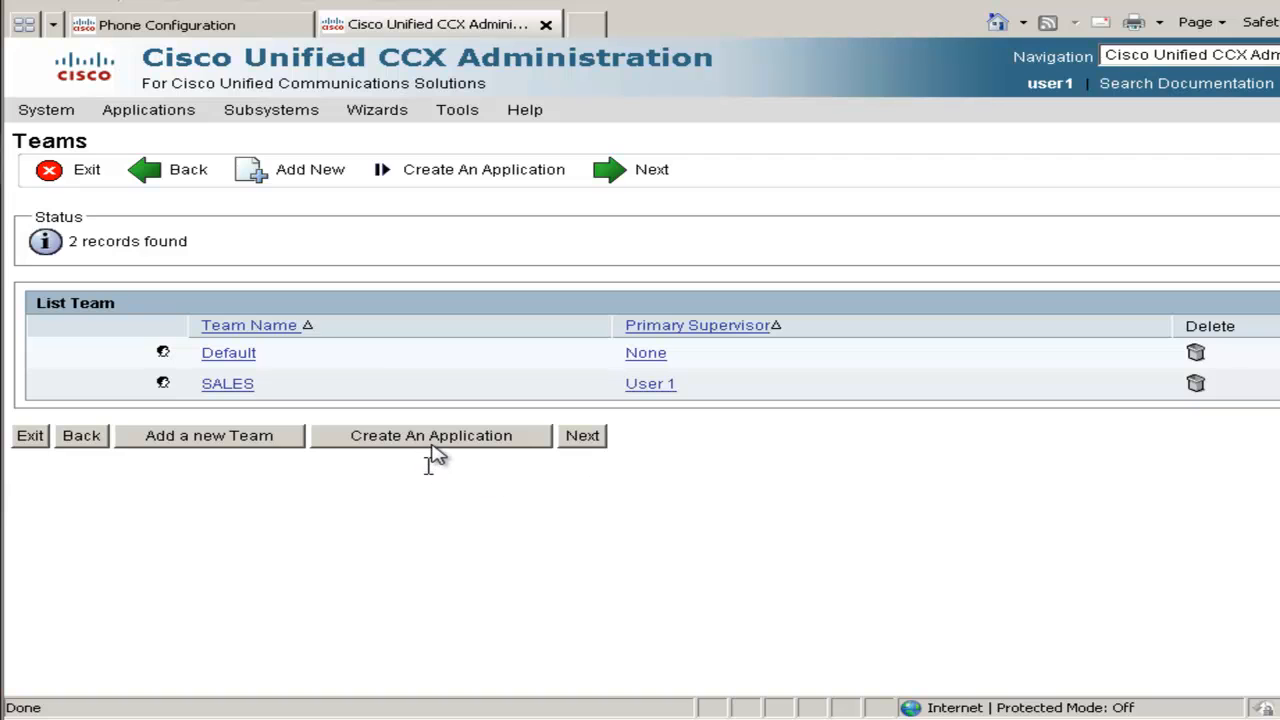
Launch Create An Application and pass Script, Prompt and Grammar Management to Document Management
click(436, 446)
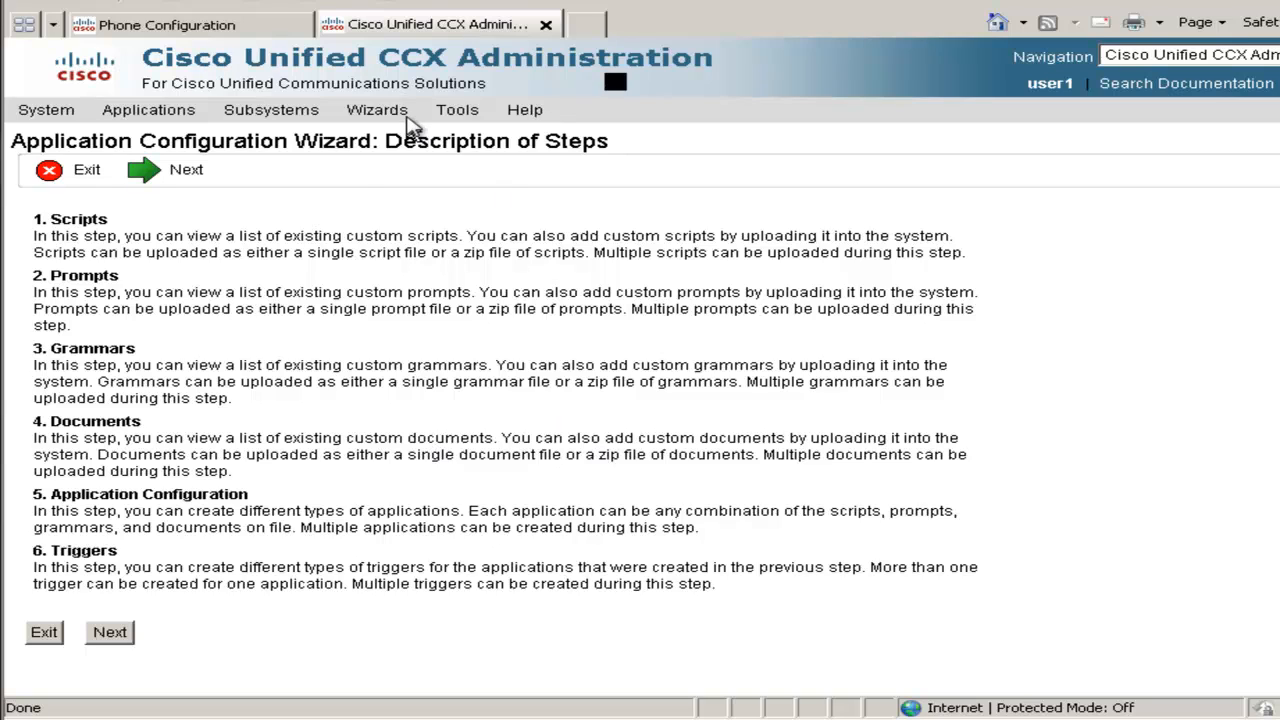
mouse_move(405, 118)
mouse_move(415, 145)
click(112, 633)
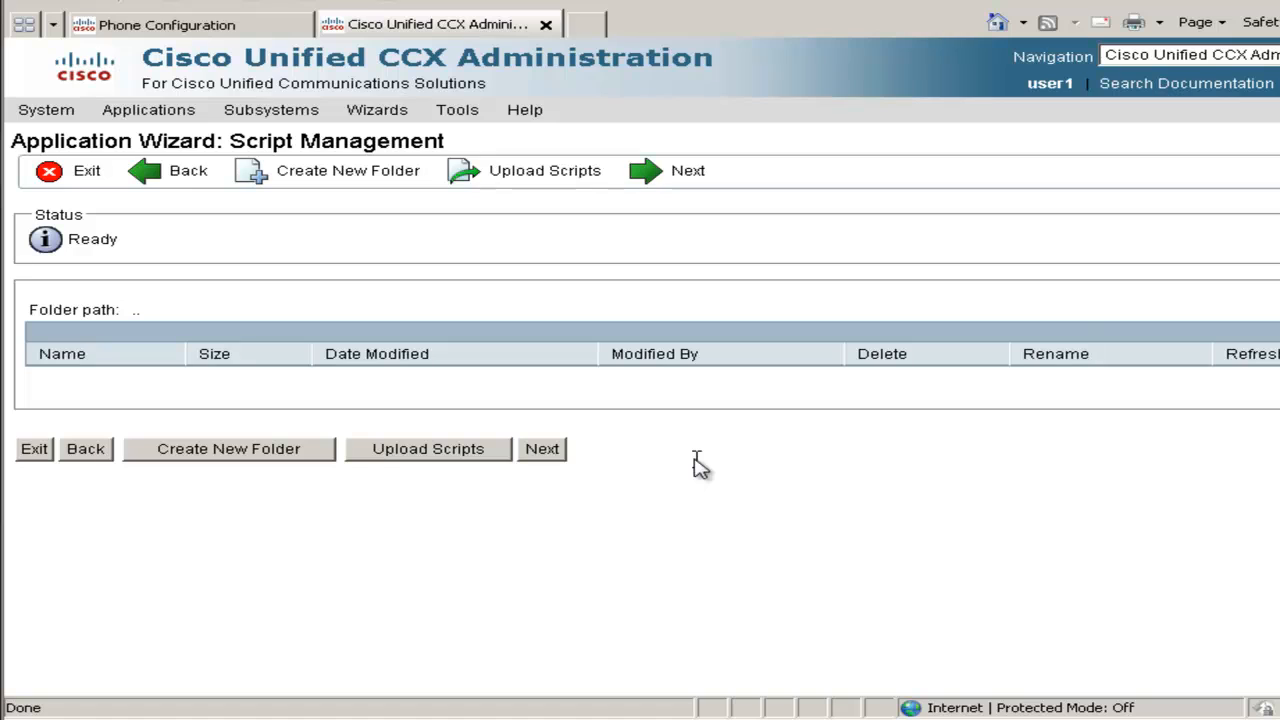
click(545, 452)
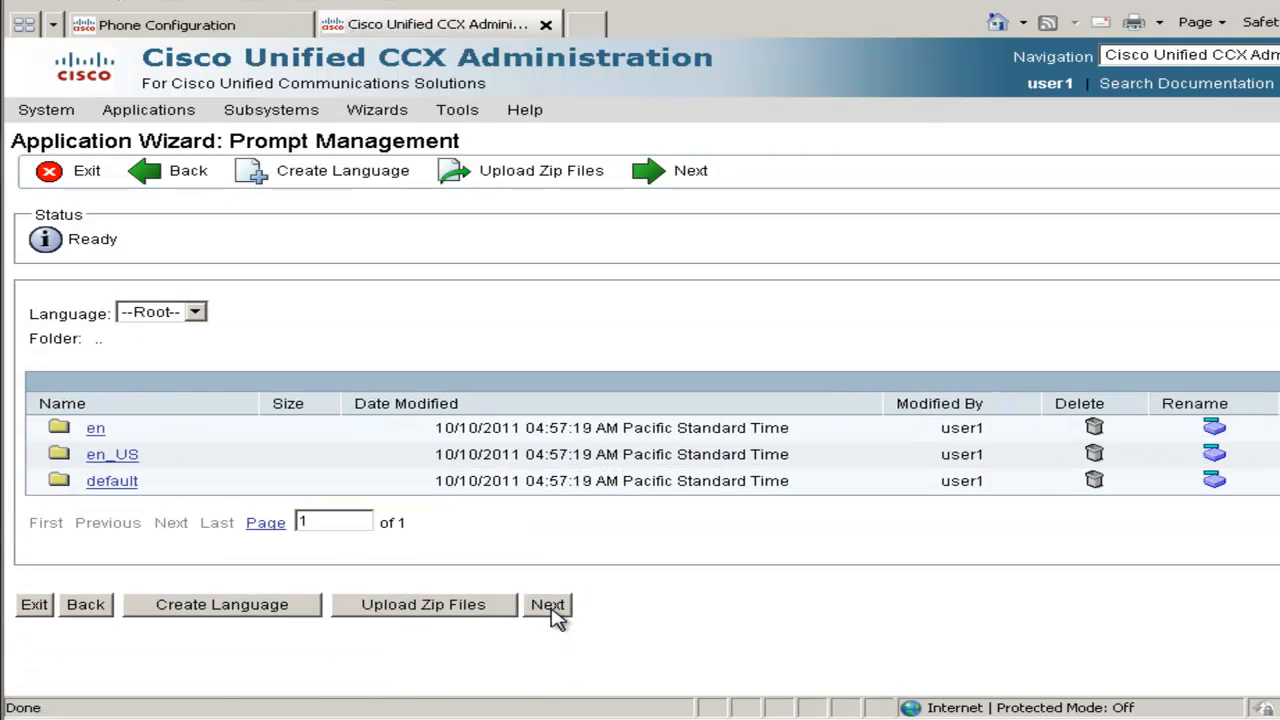
click(553, 608)
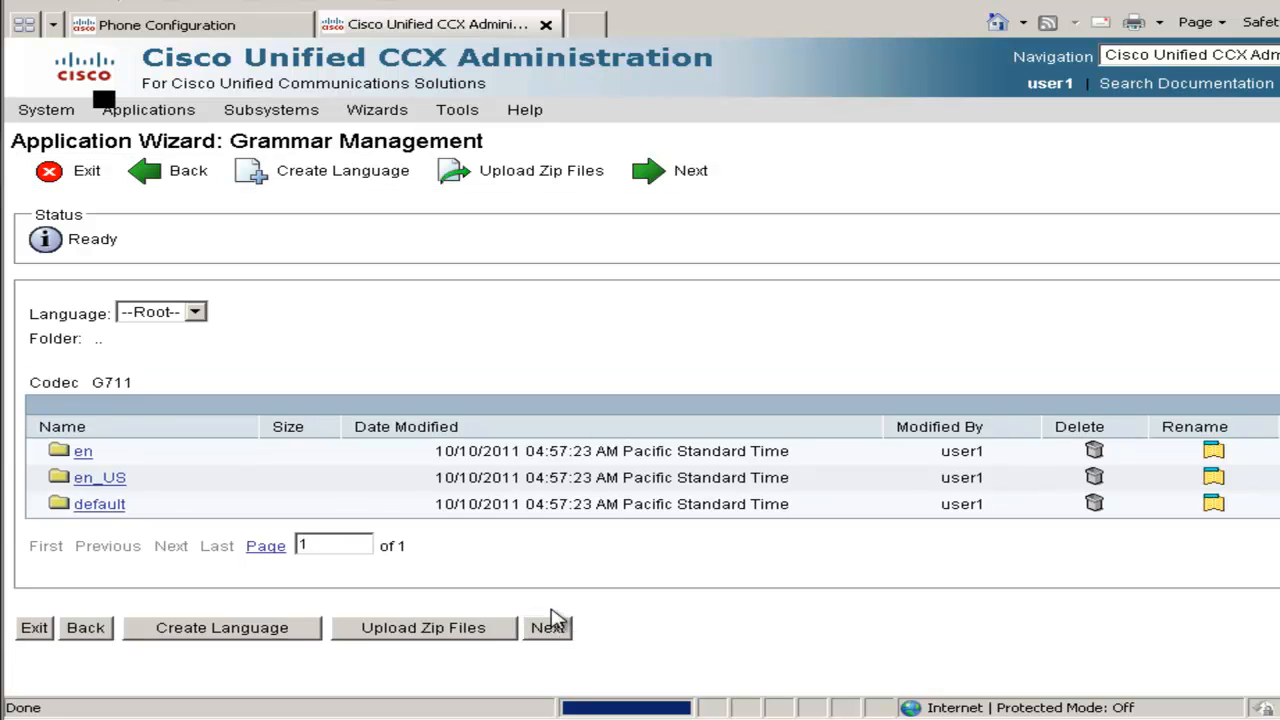
click(555, 632)
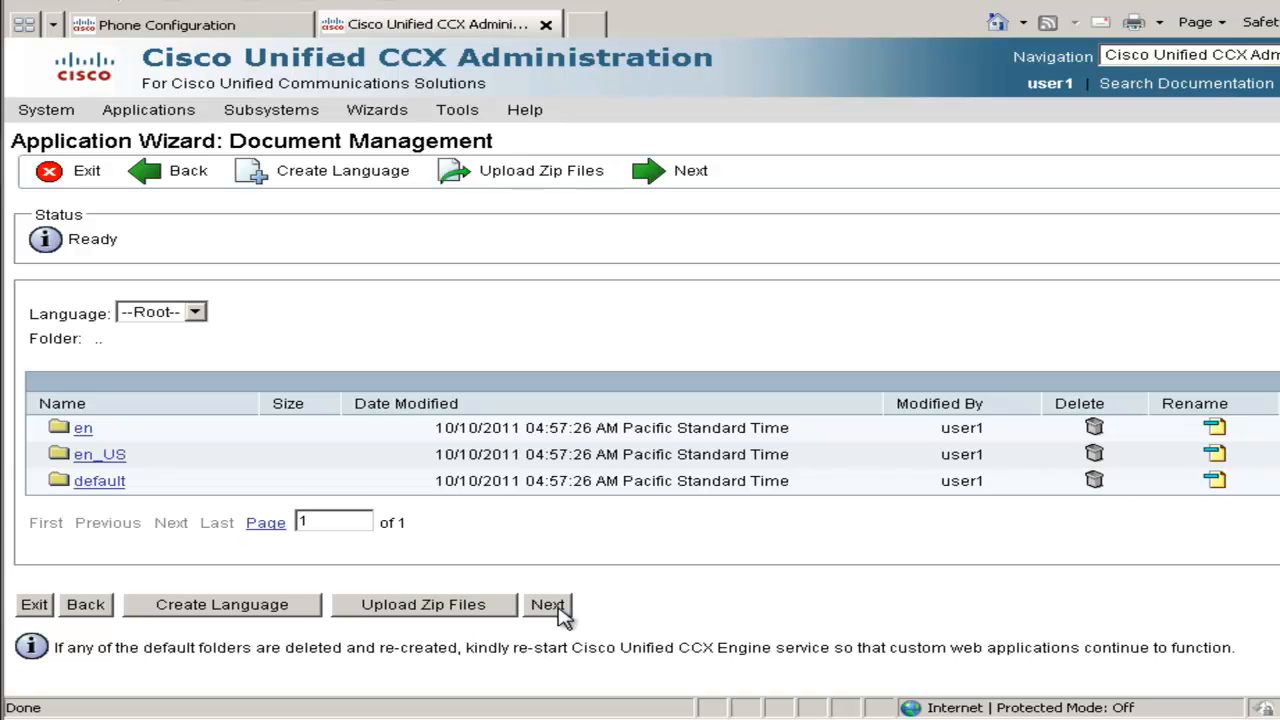
Start a Cisco Script Application named Sales with ID 99 and 5 maximum sessions
click(560, 609)
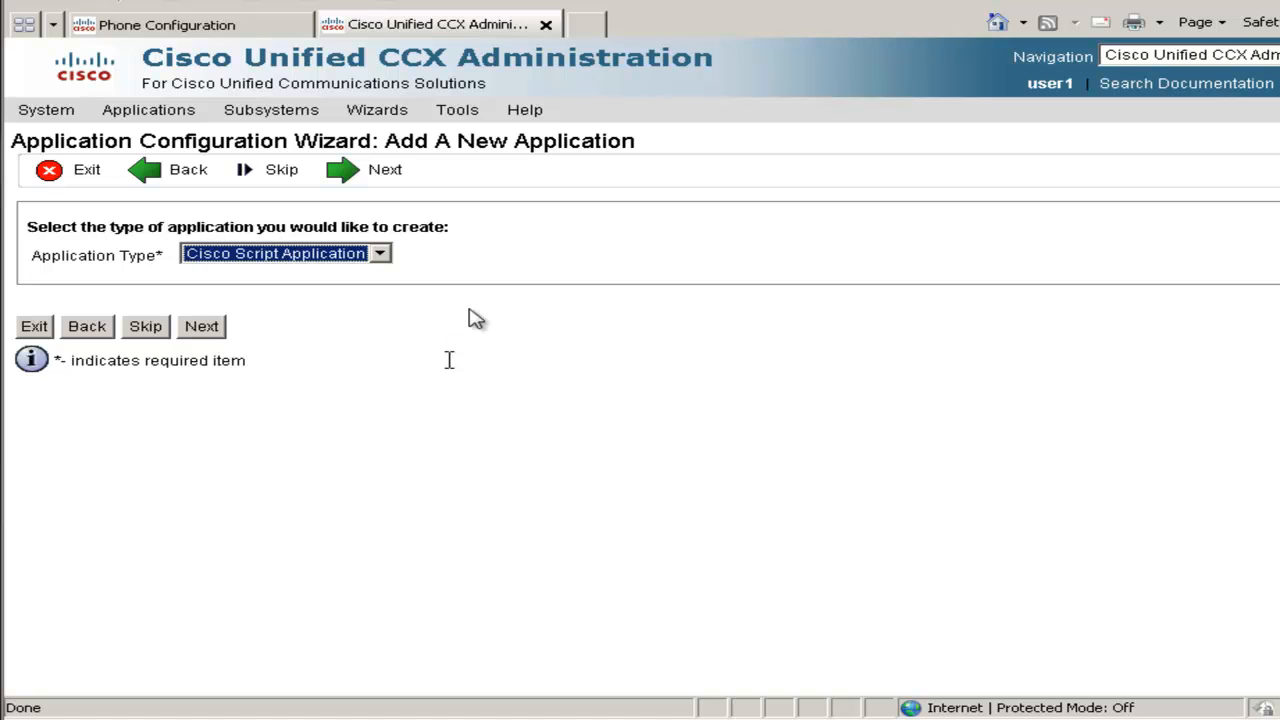
click(212, 330)
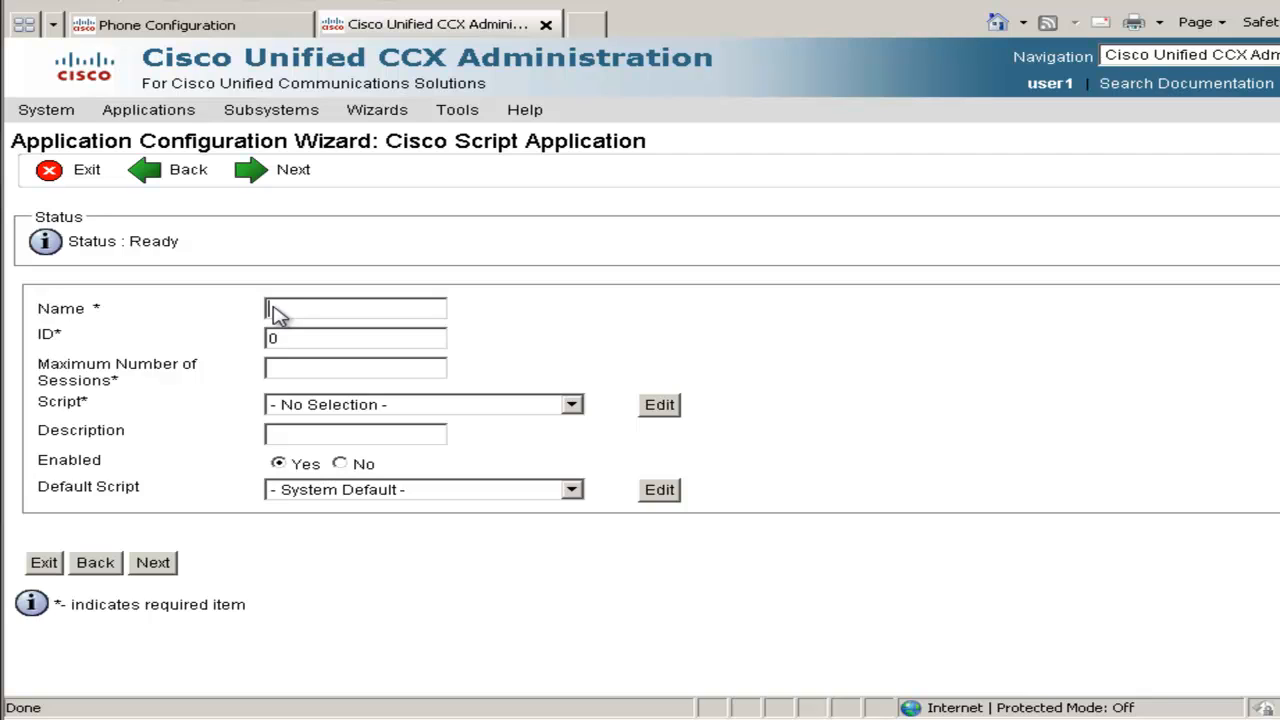
text(Sales)
key(Tab)
text(99)
click(272, 368)
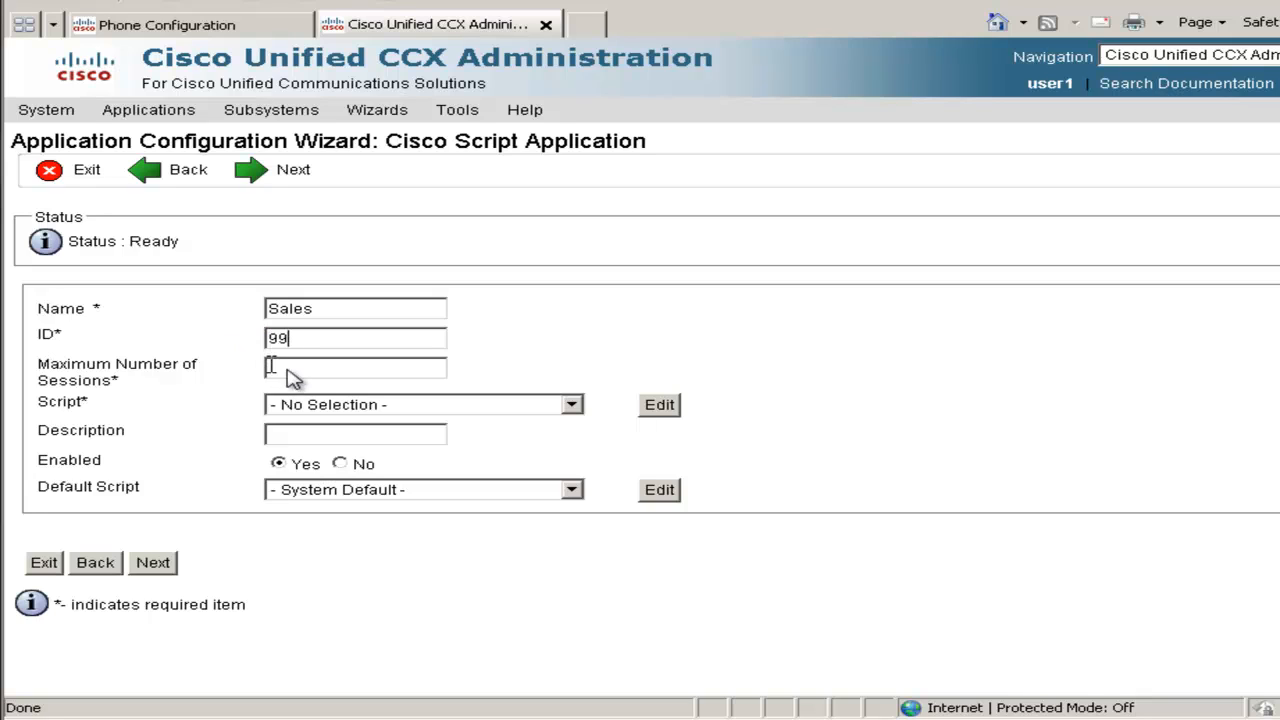
Select the icd.aef script, set CSQ to "SALES", add description Sales, and save
click(378, 404)
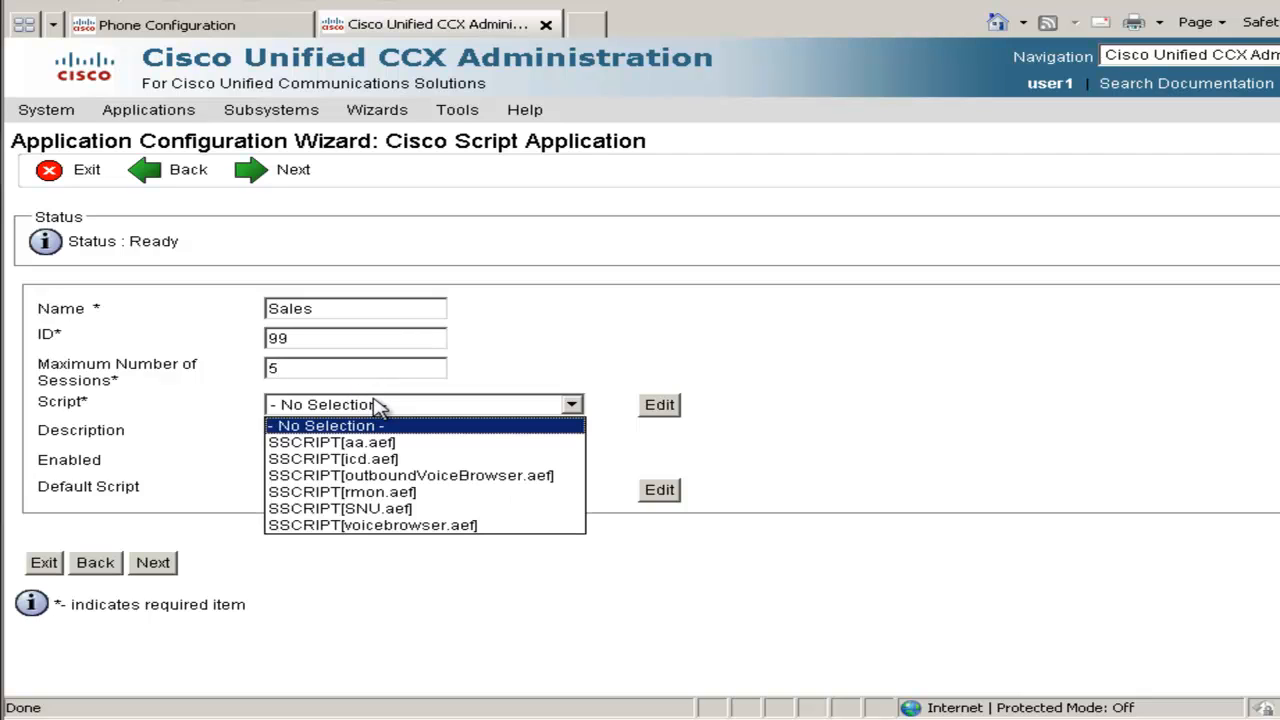
click(385, 460)
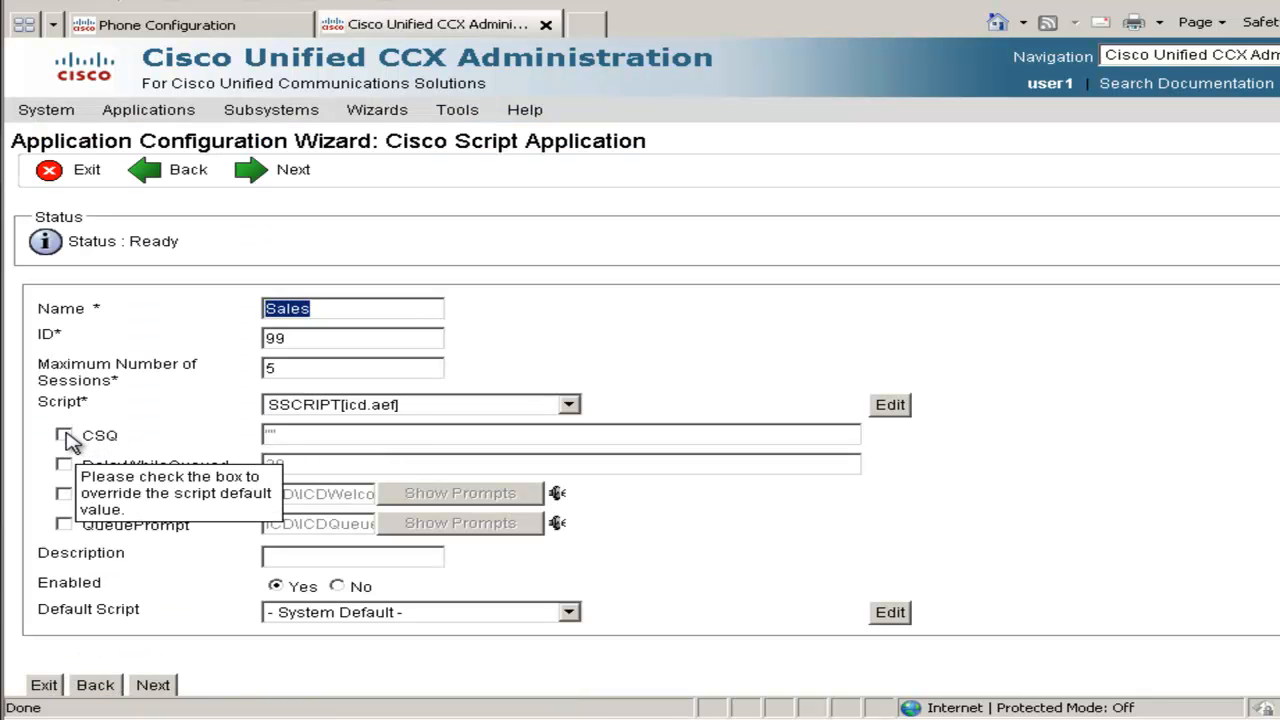
click(63, 436)
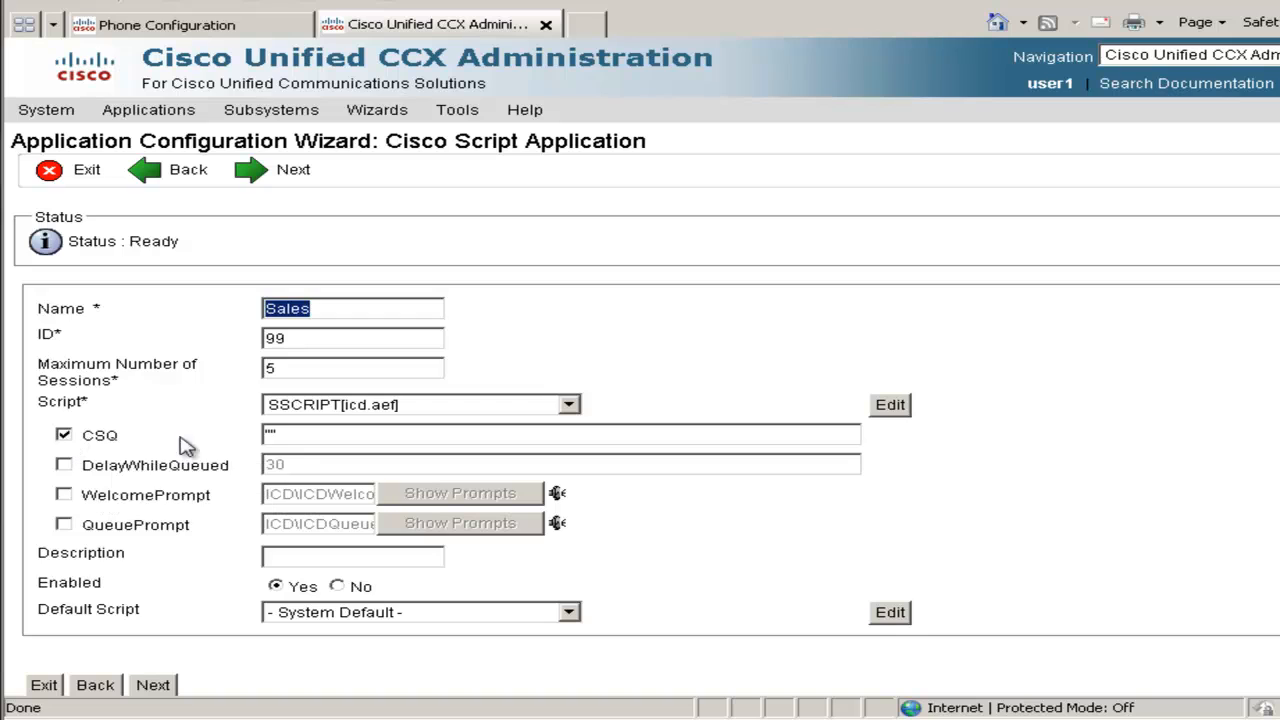
click(271, 437)
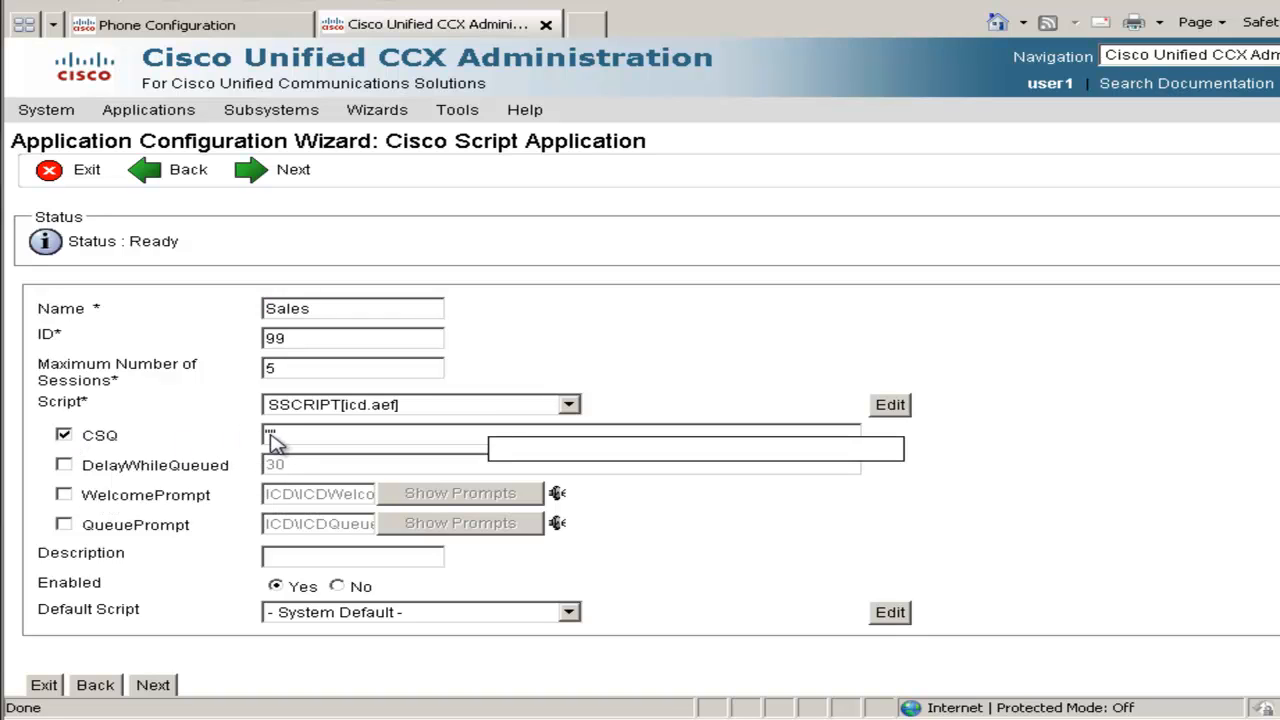
text("SALES)
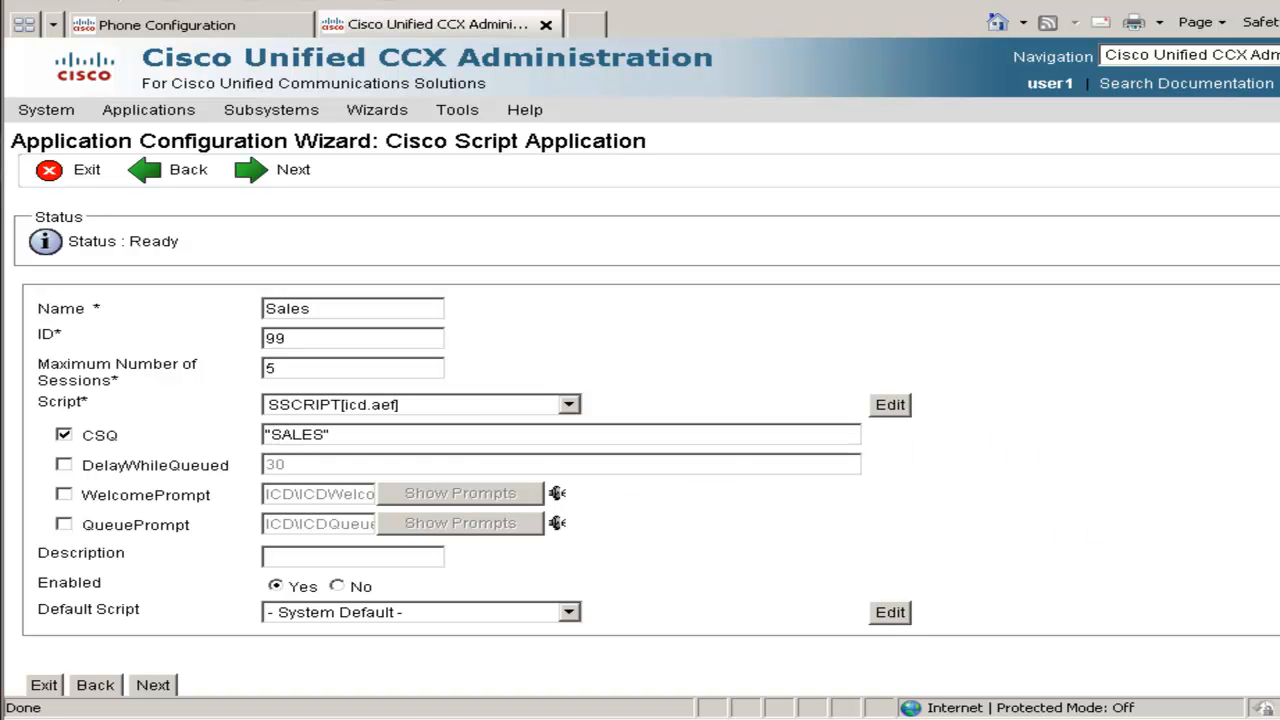
click(360, 562)
text(Sales)
click(153, 685)
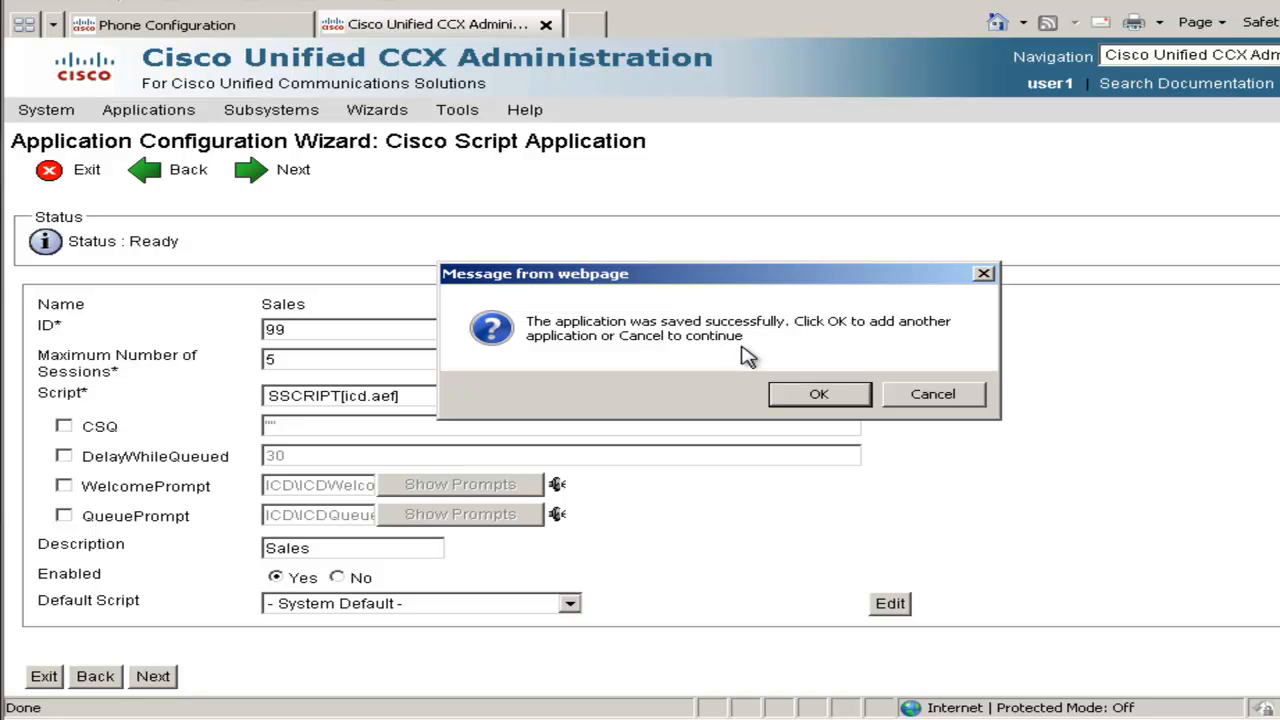
click(814, 403)
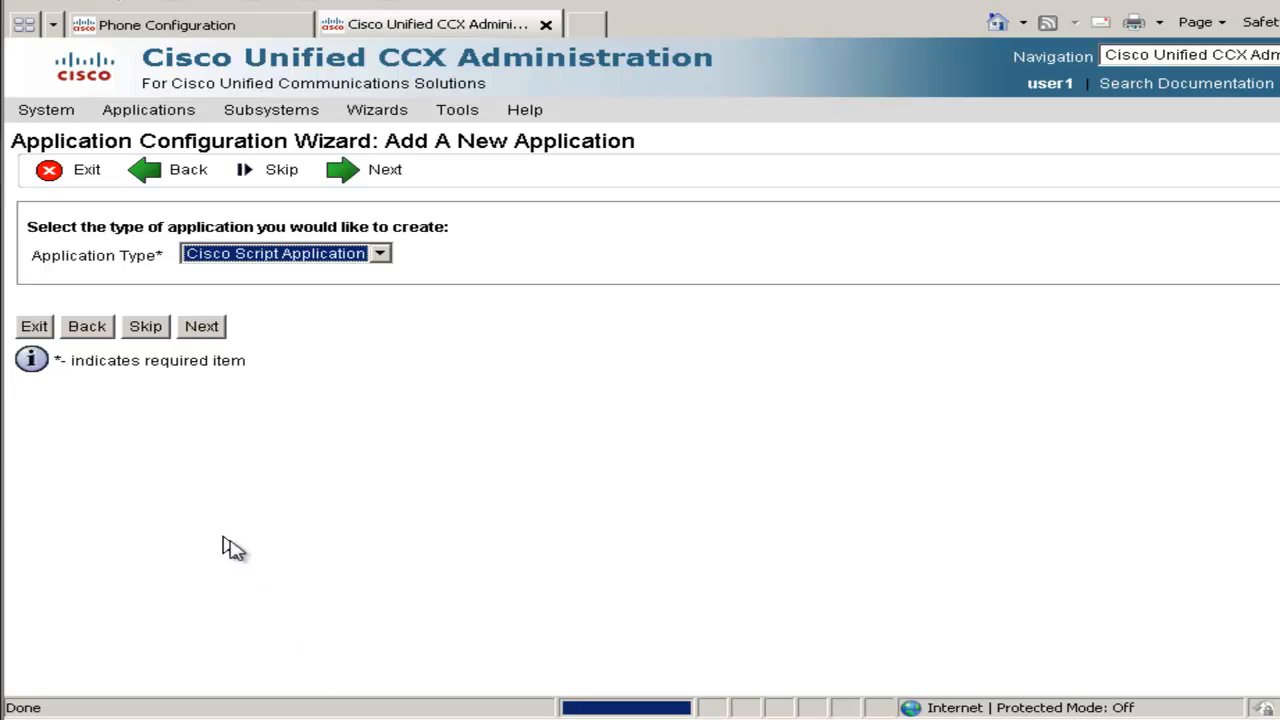
Exit the wizard and go to Subsystems > Cisco Unified CM Telephony > Call Control Group
click(36, 330)
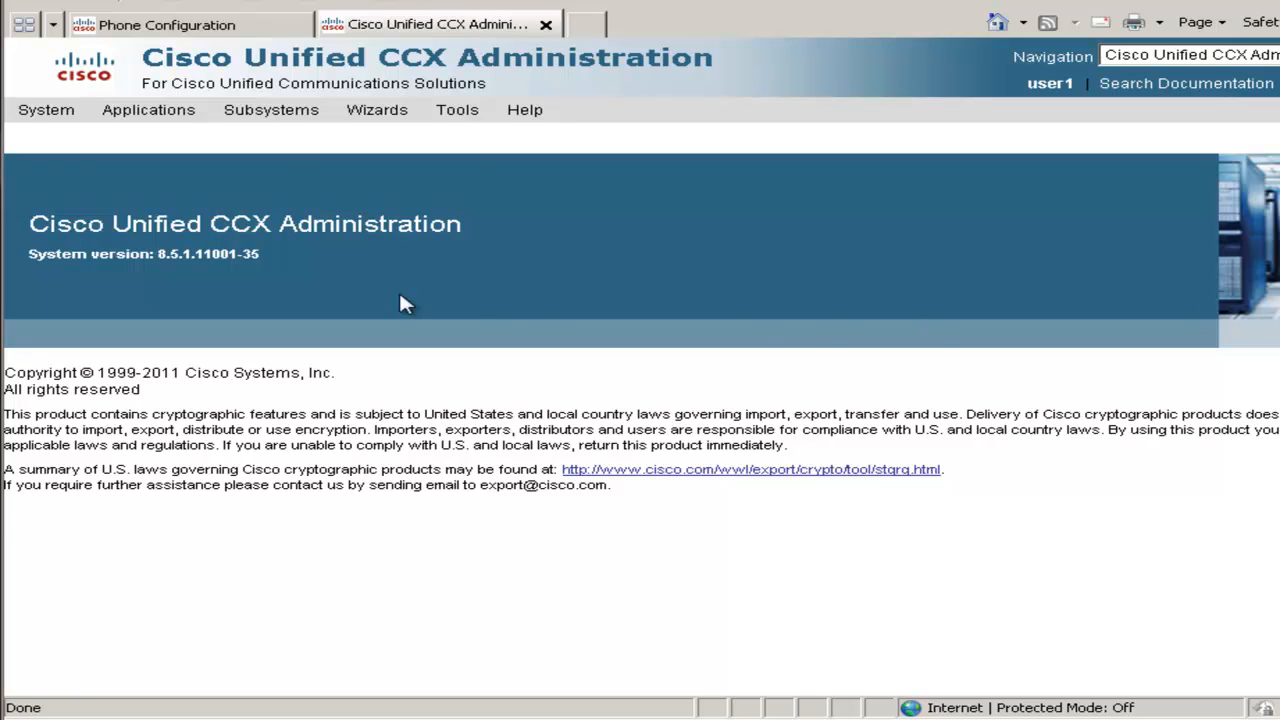
mouse_move(297, 125)
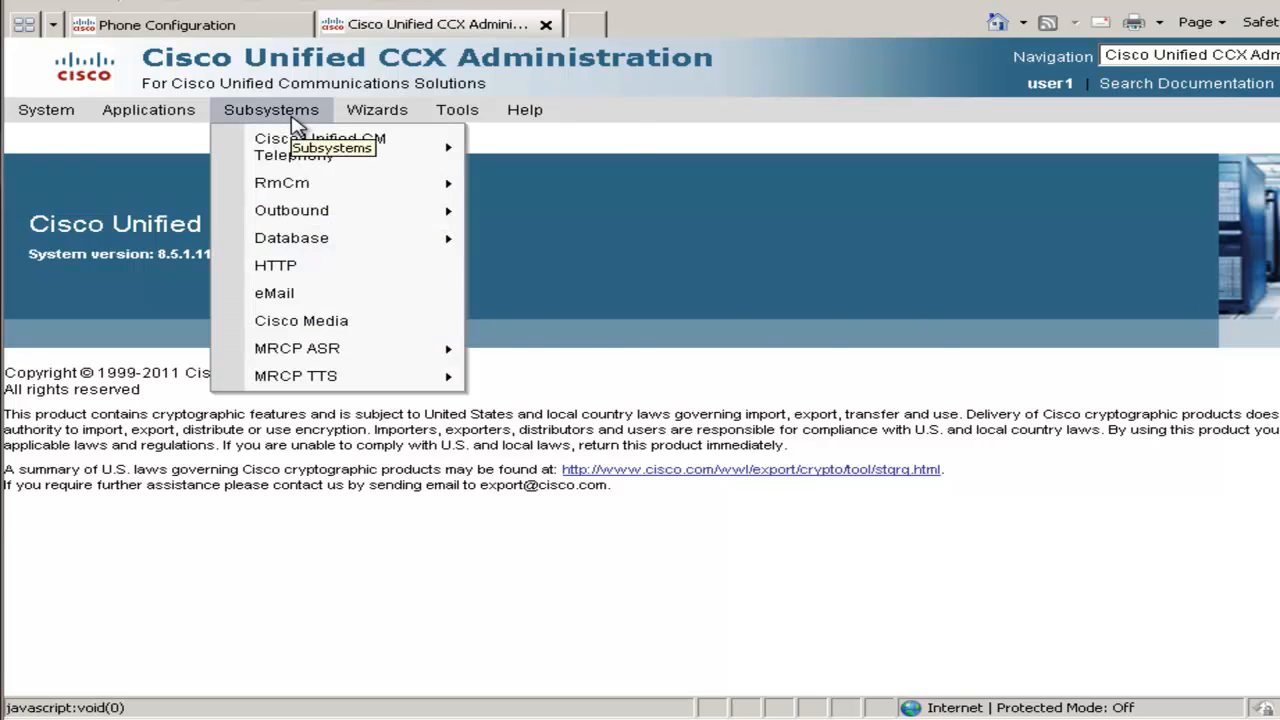
mouse_move(310, 158)
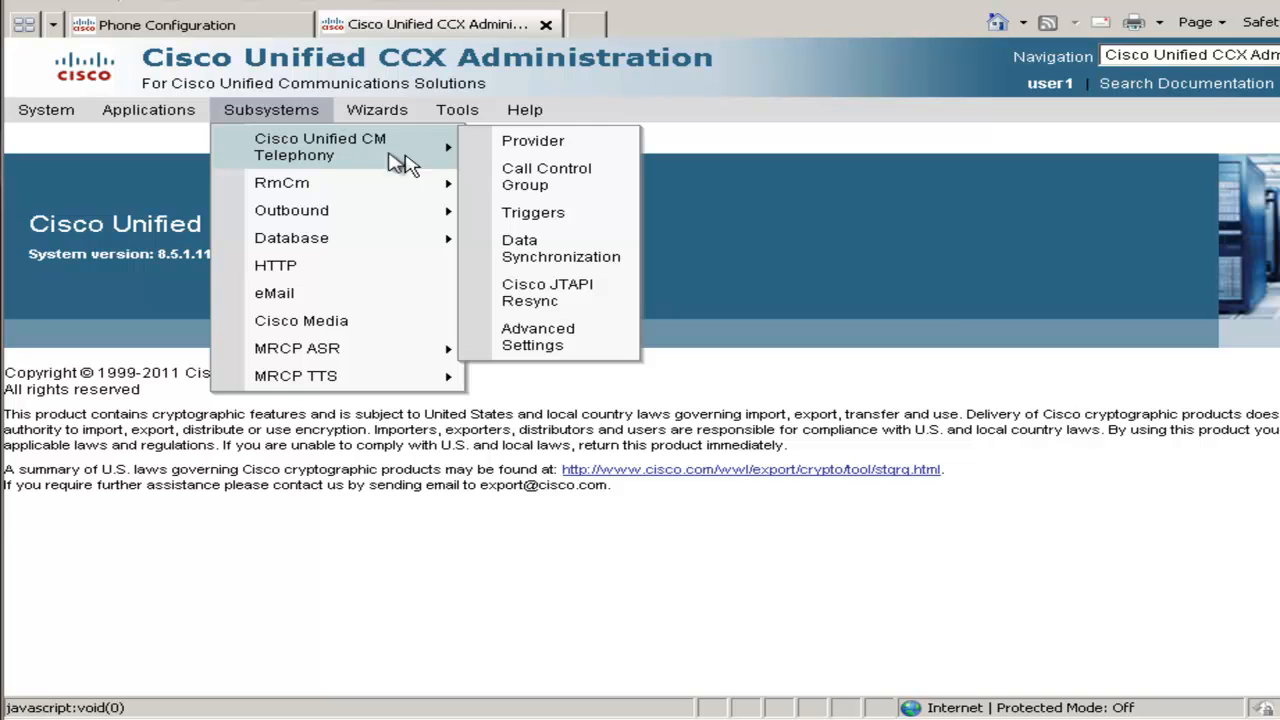
click(537, 183)
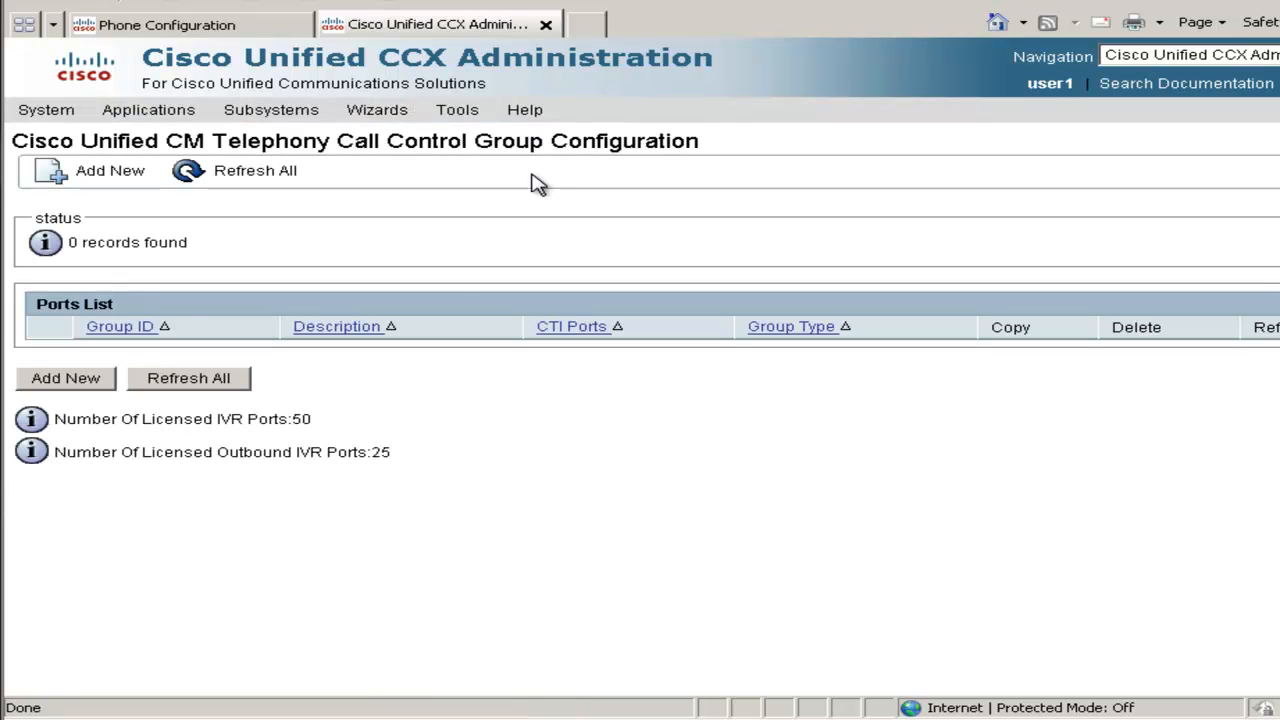
Add call control group 'CCX CTI Port' with 3 ports, prefix ccx, starting number 5050
click(66, 379)
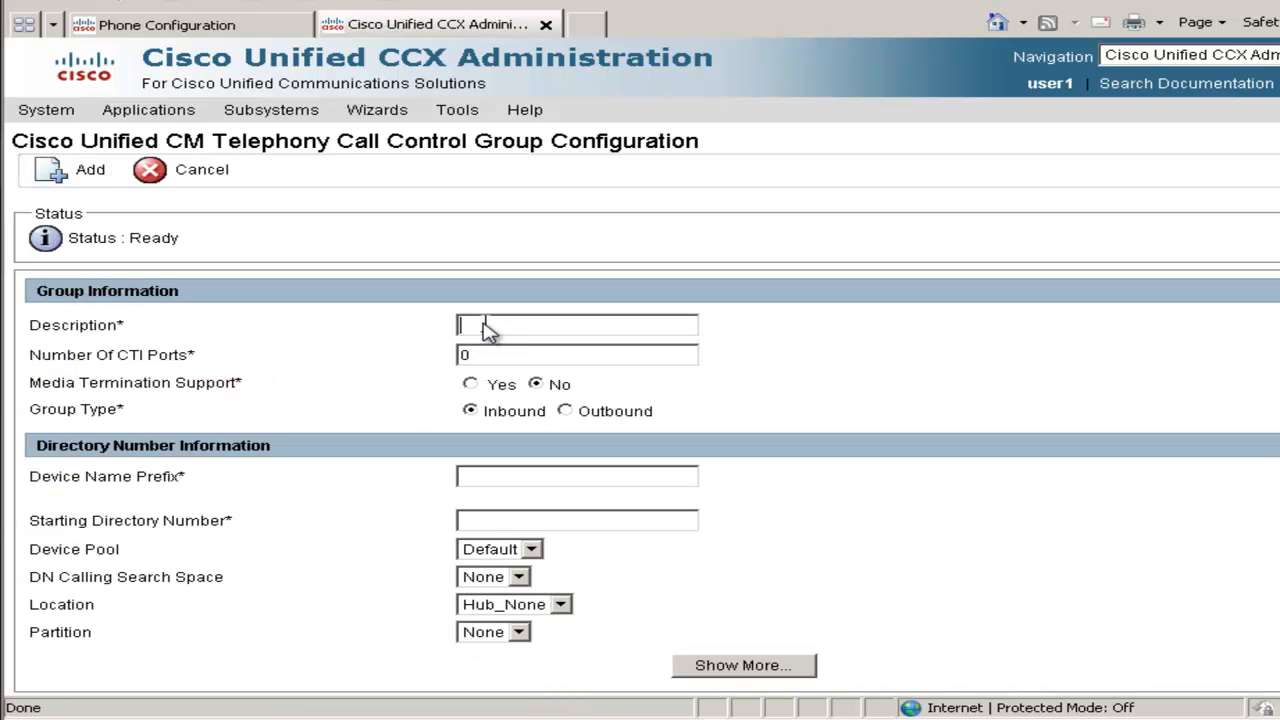
click(487, 330)
text(CCX CTI Port)
key(Tab)
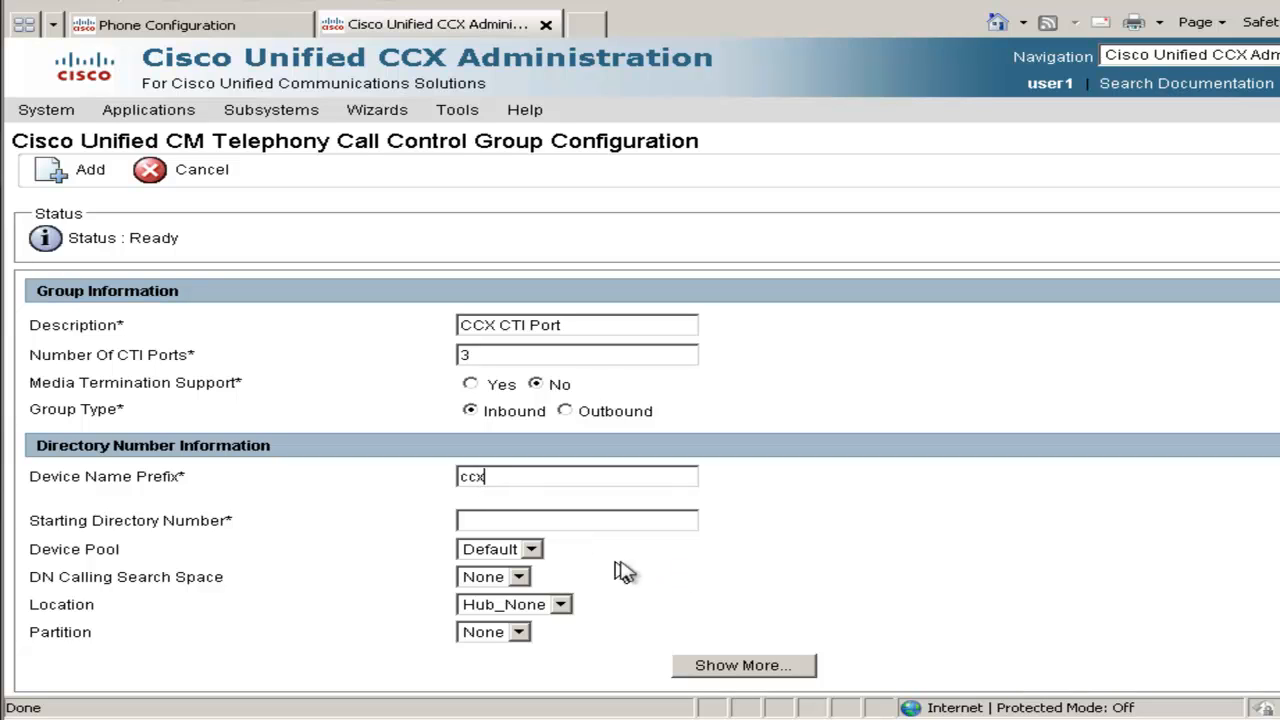
click(546, 527)
text(5050)
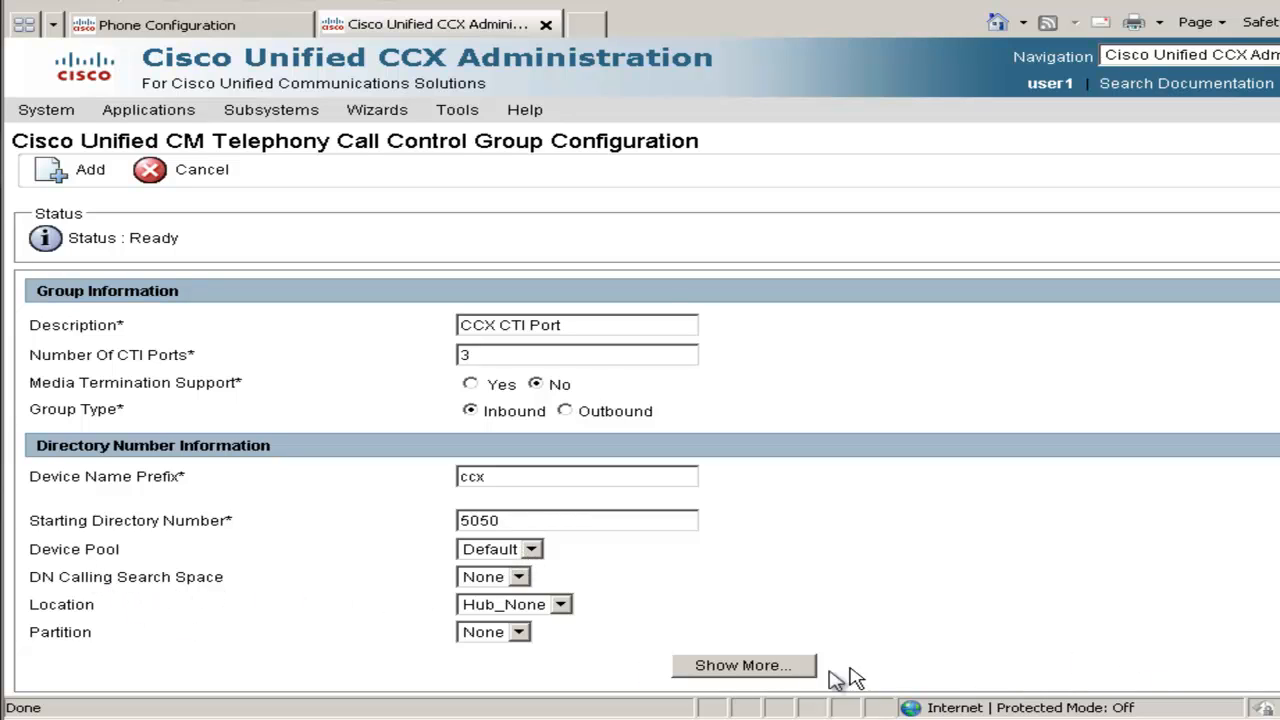
In the extra settings, set display 'ACME Call Center' and the external phone number mask
click(766, 670)
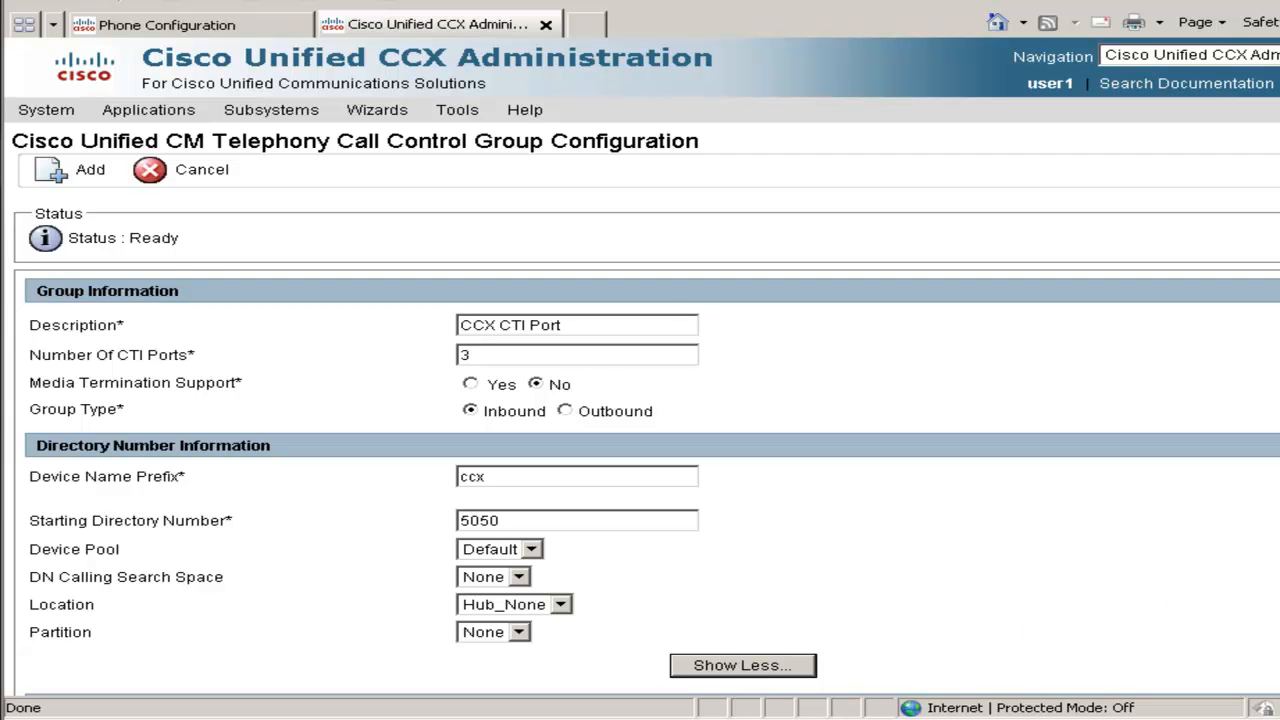
scroll(640, 480, down, 3)
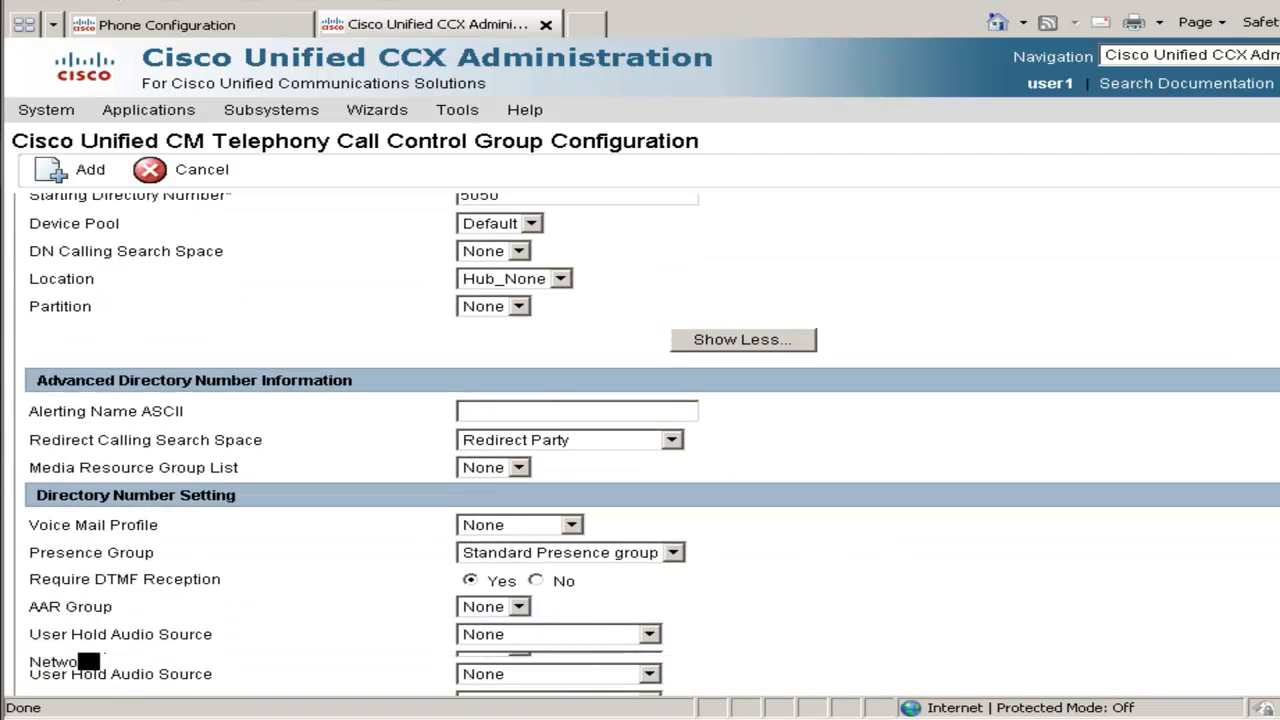
scroll(640, 450, down, 1)
scroll(88, 625, down, 1)
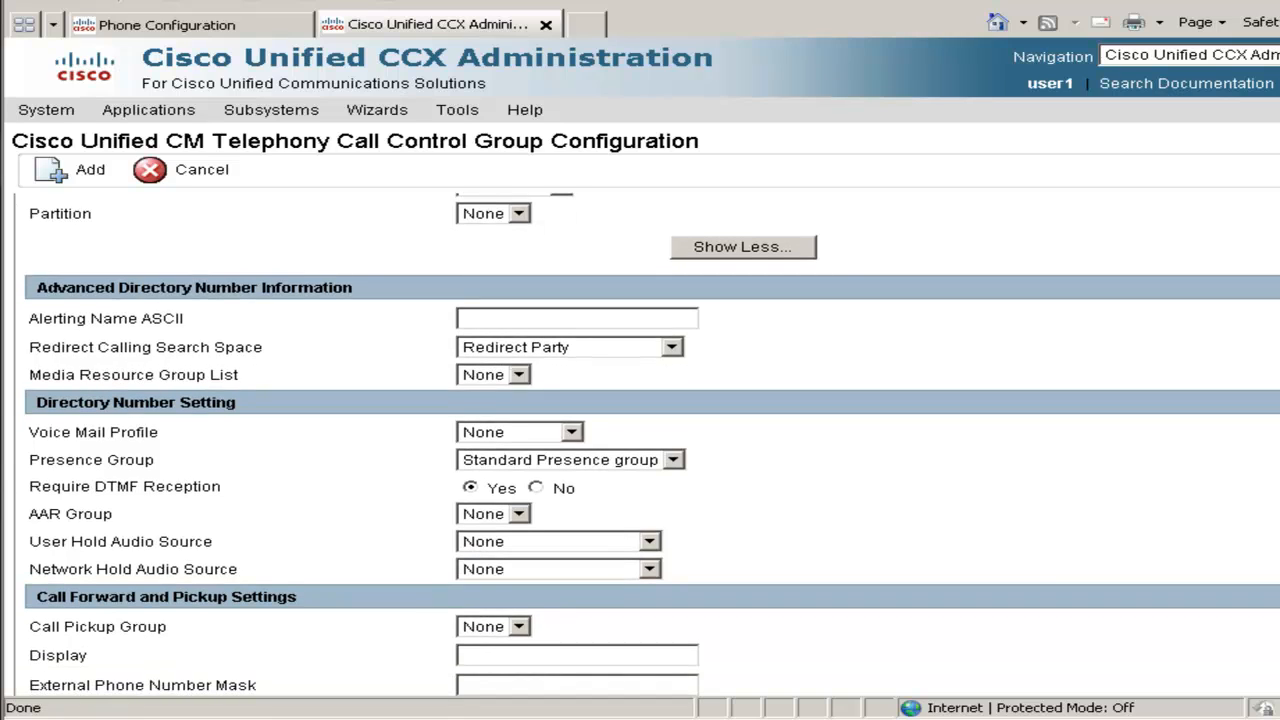
scroll(640, 450, down, 3)
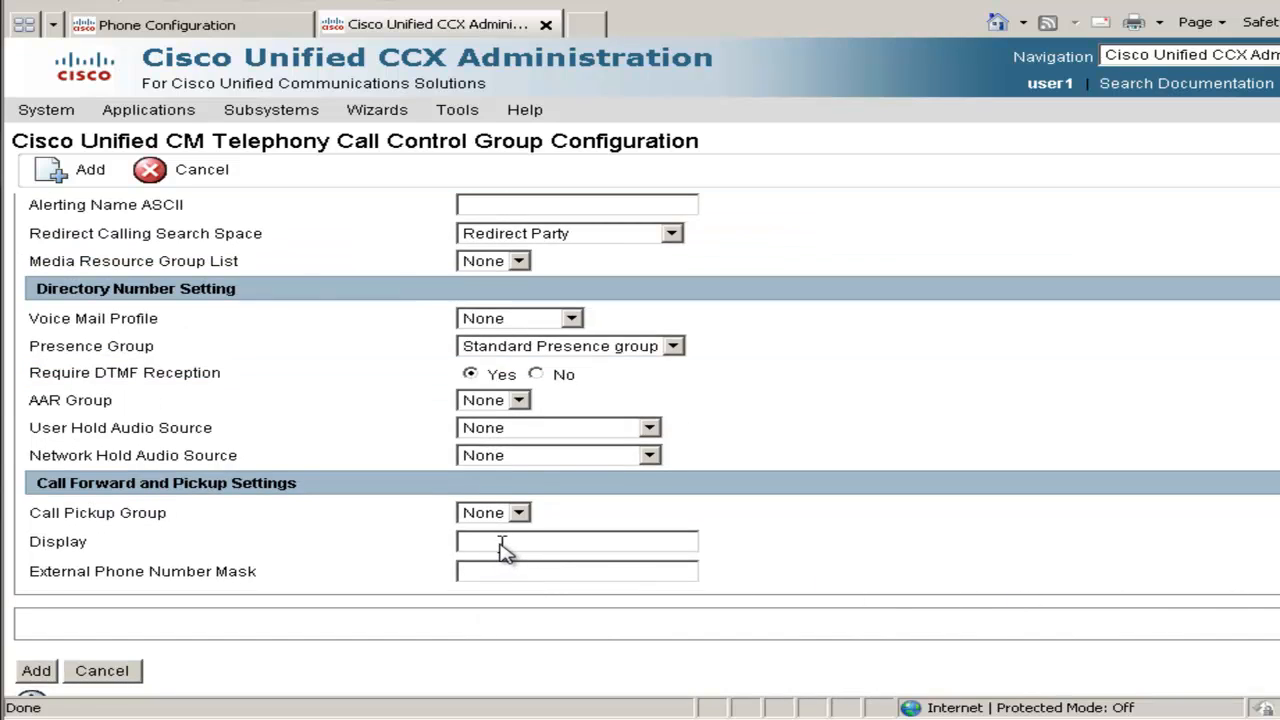
text(ACM)
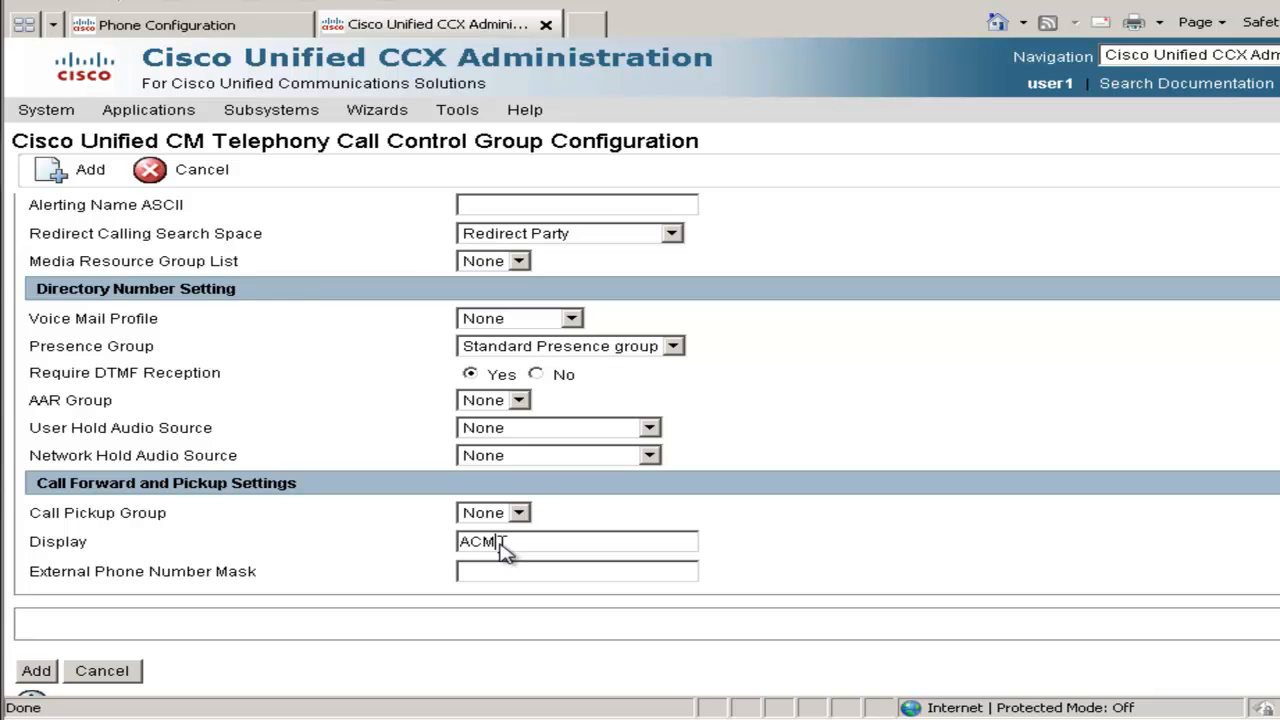
text(E Call Center)
key(Tab)
Save the call control group, then open the Sales application and add a new trigger
click(37, 672)
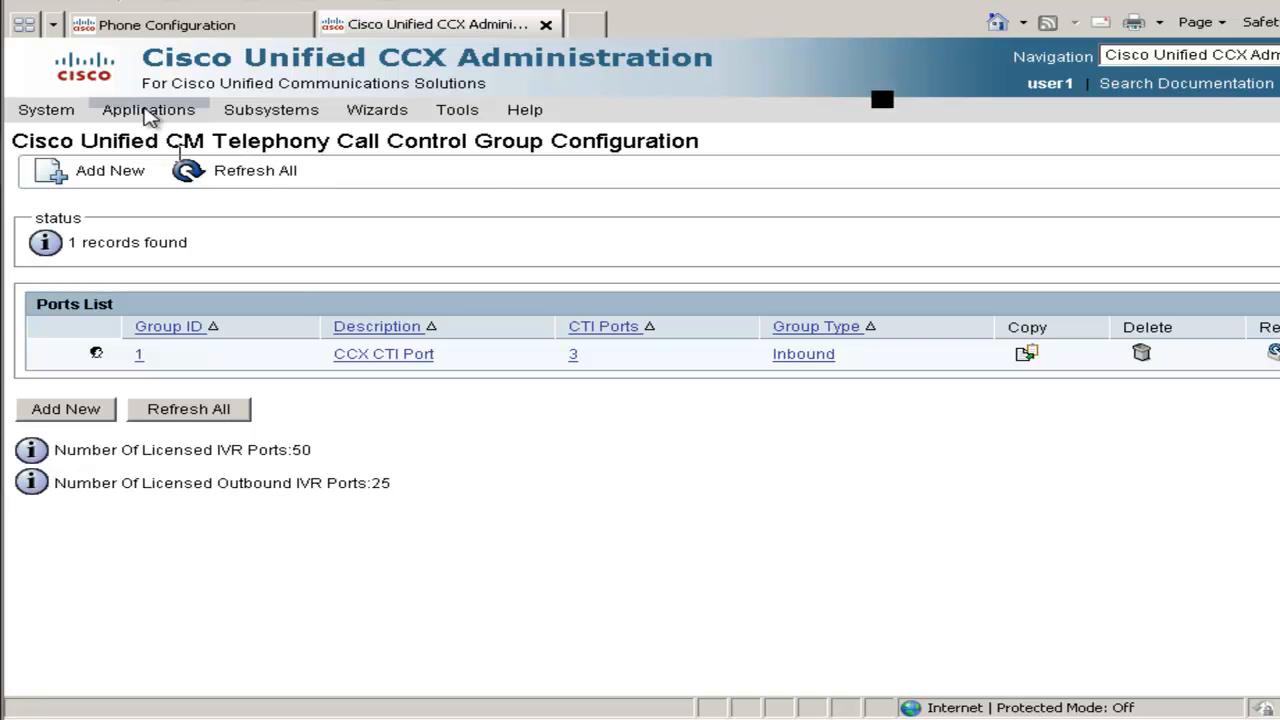
mouse_move(148, 115)
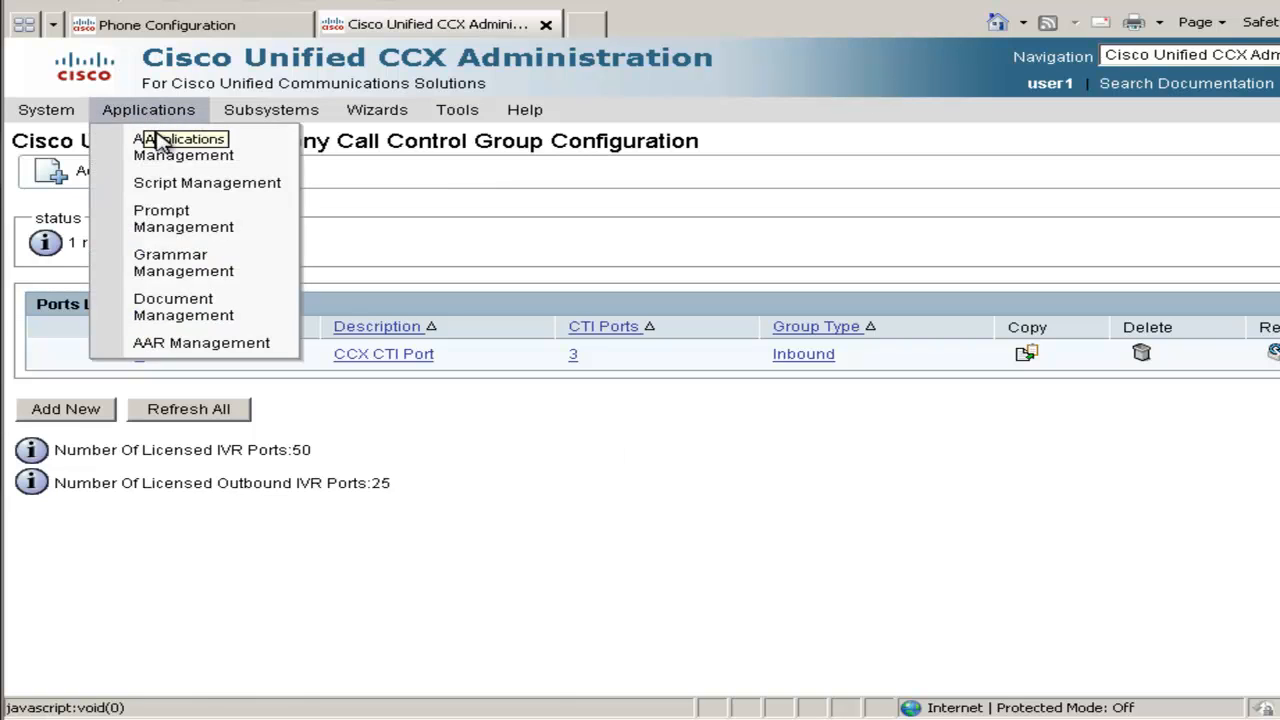
click(165, 146)
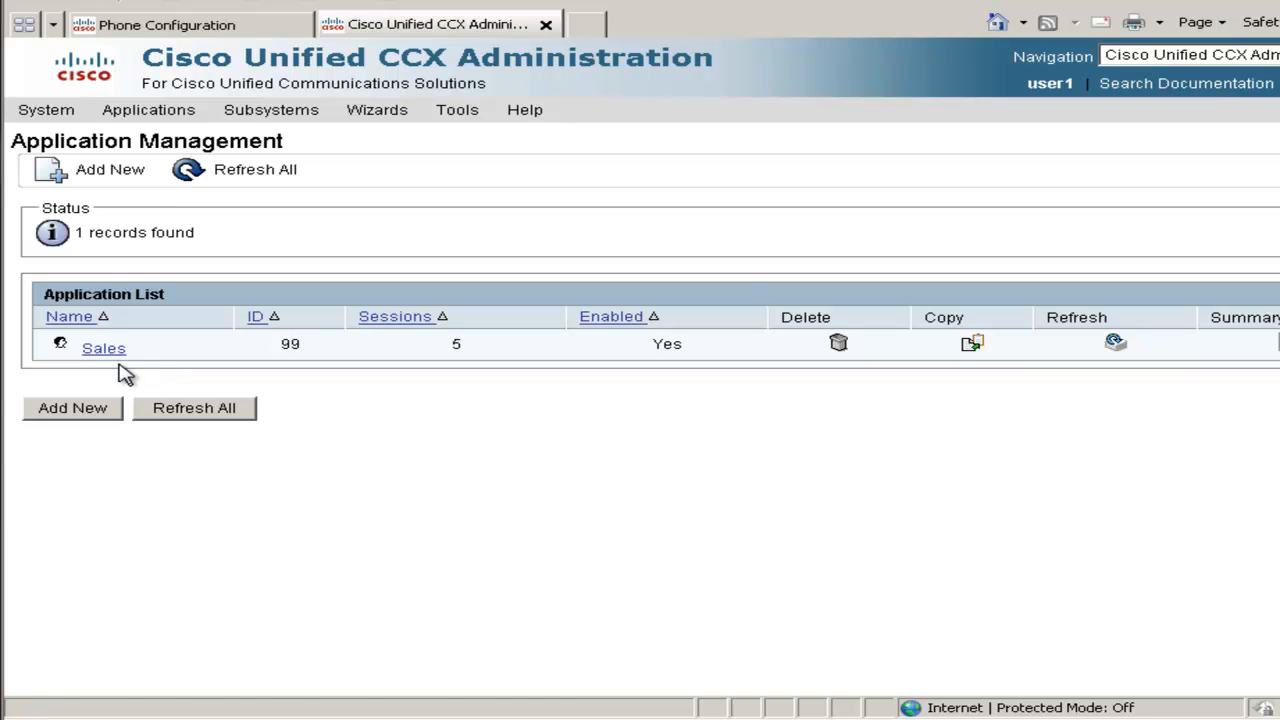
click(104, 348)
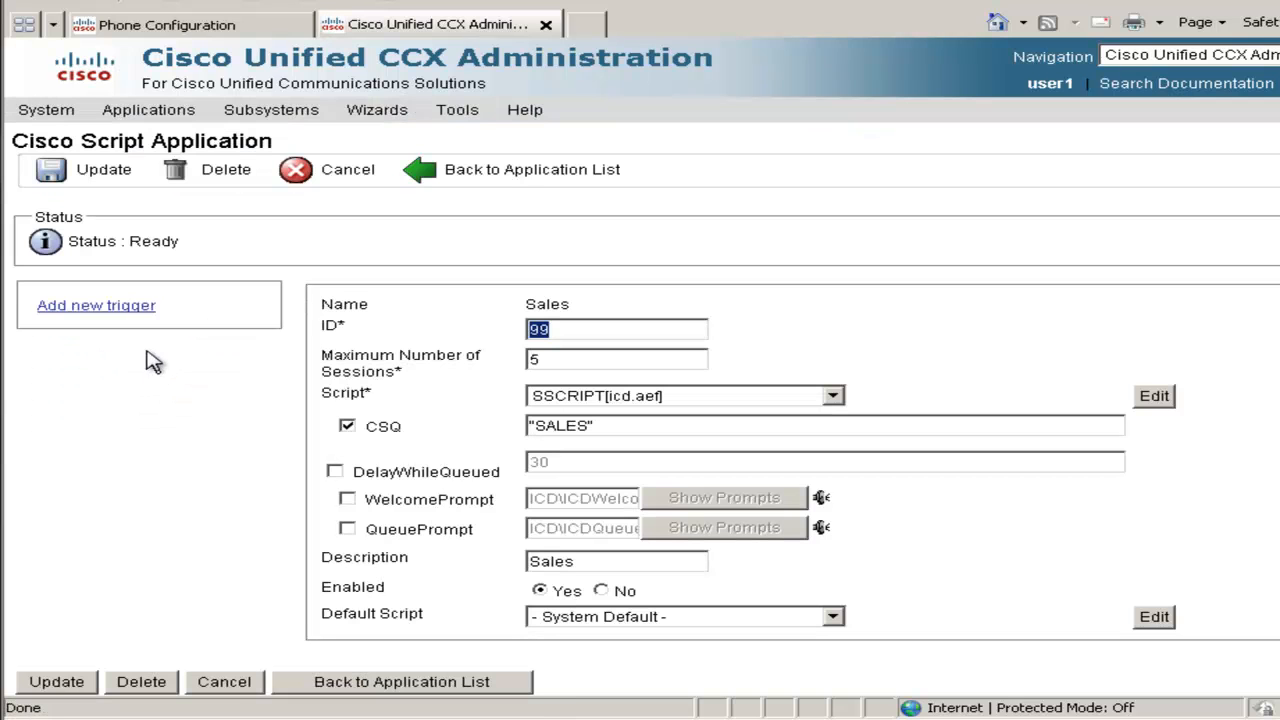
click(112, 312)
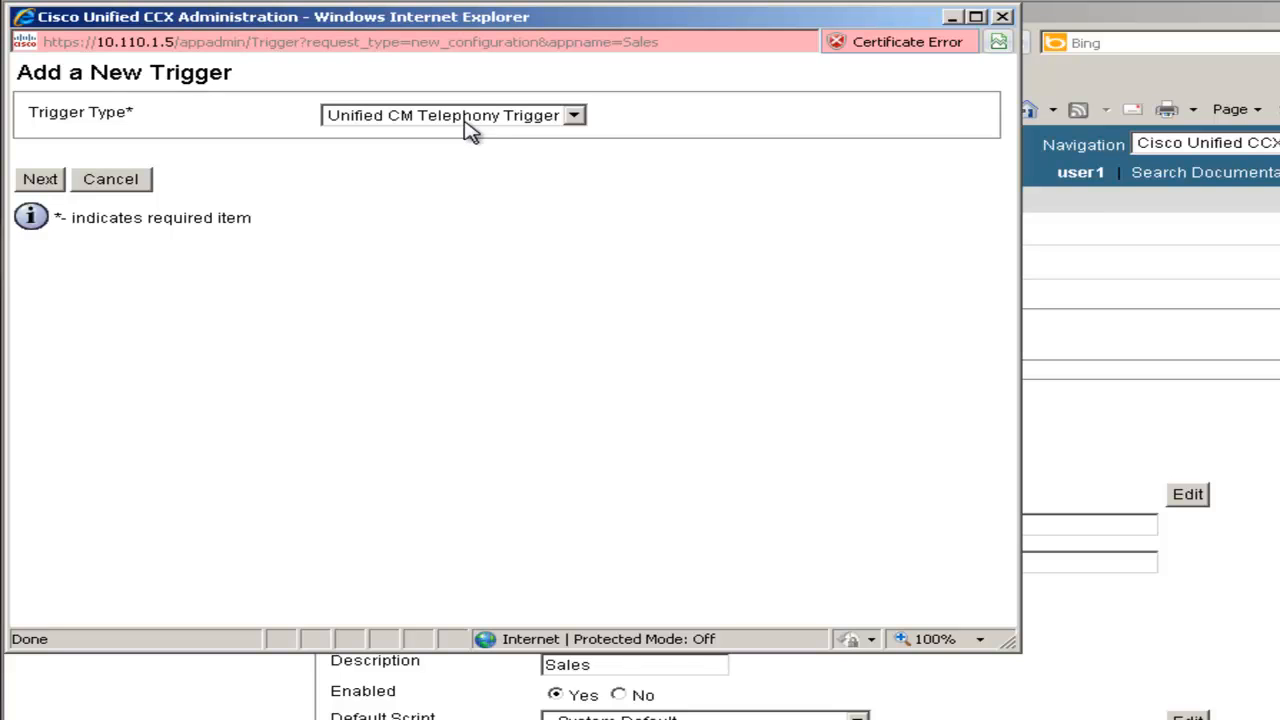
Set trigger number 5000, US English, device SALES, description ACME Sales, group CCX CTI Port(1)
click(46, 182)
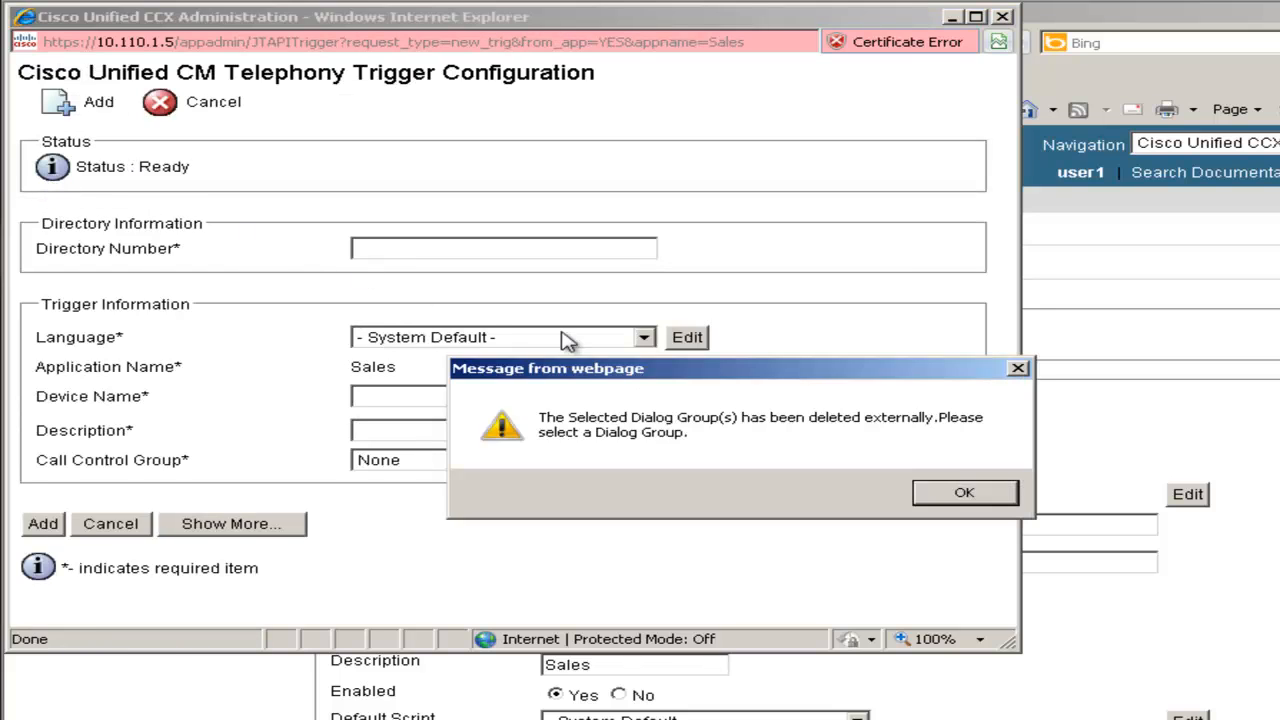
click(965, 494)
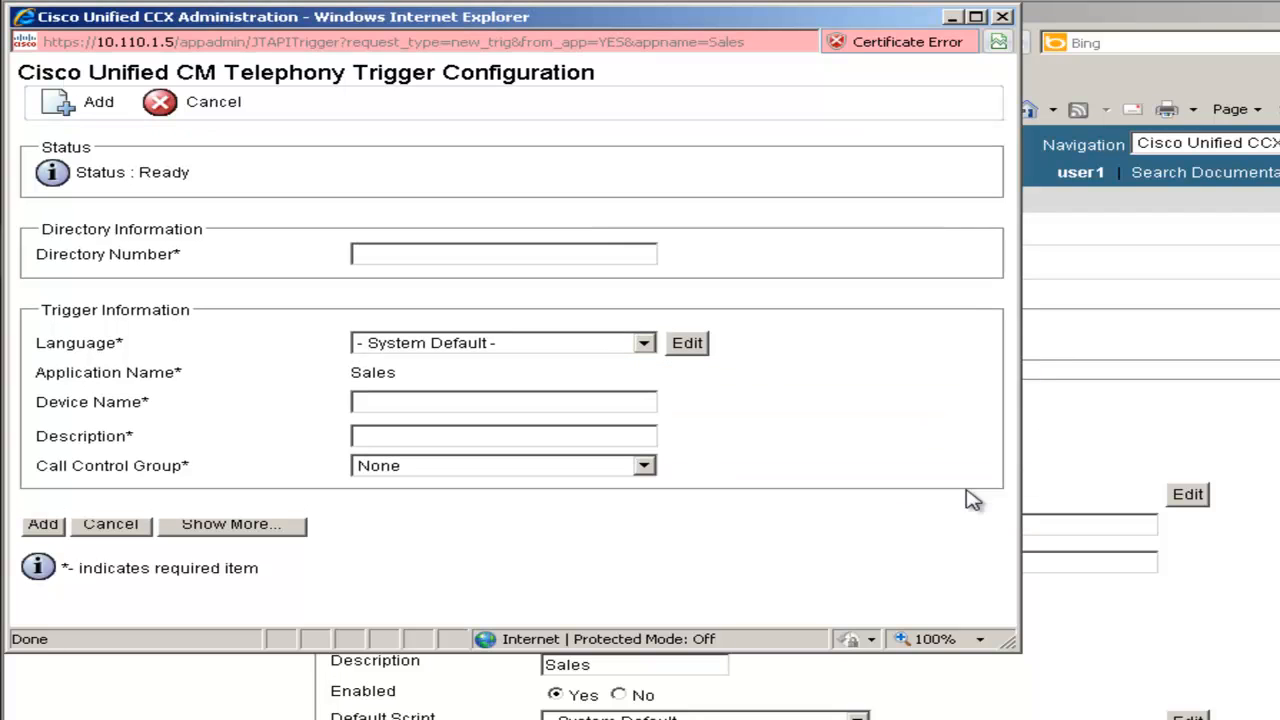
click(394, 259)
text(5)
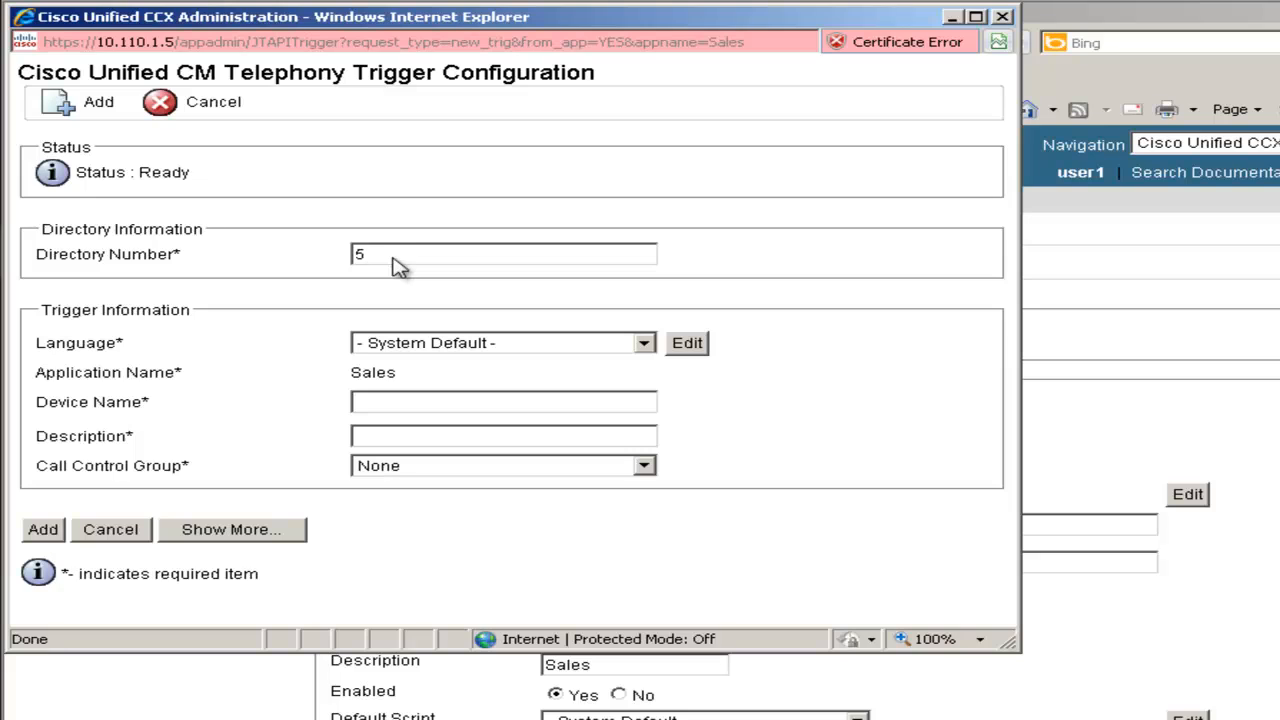
text(000)
click(441, 346)
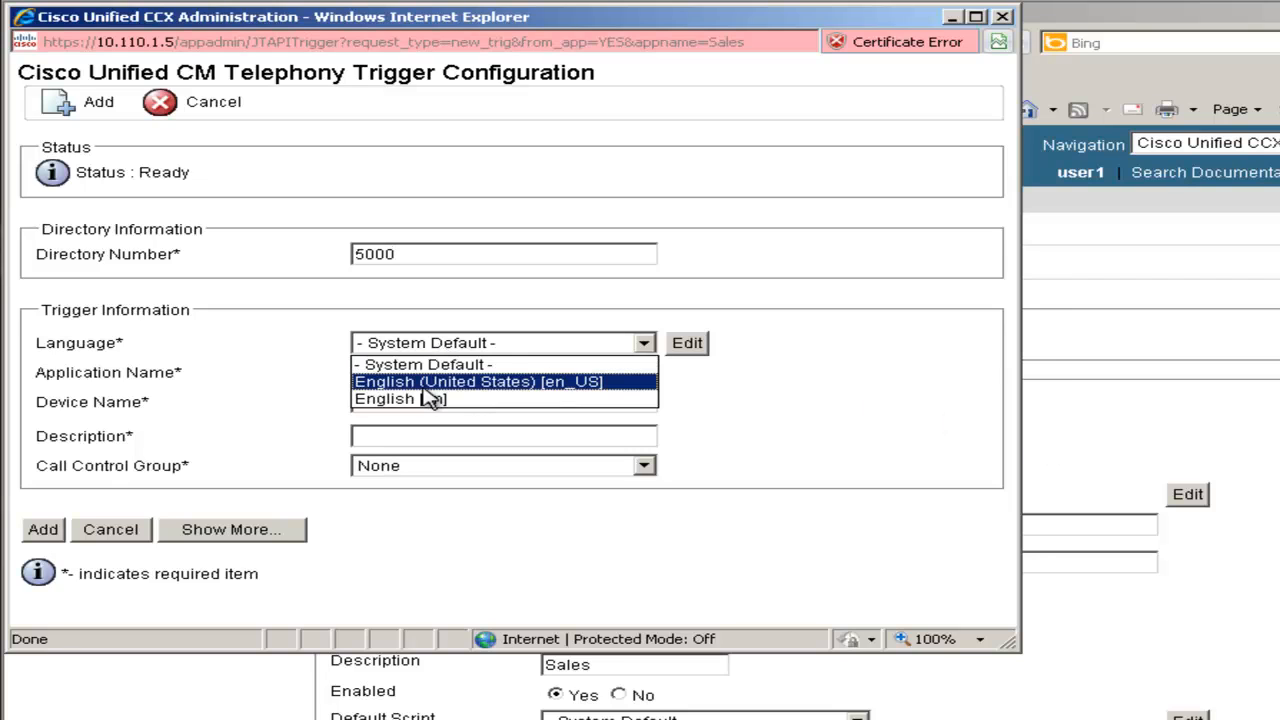
click(424, 390)
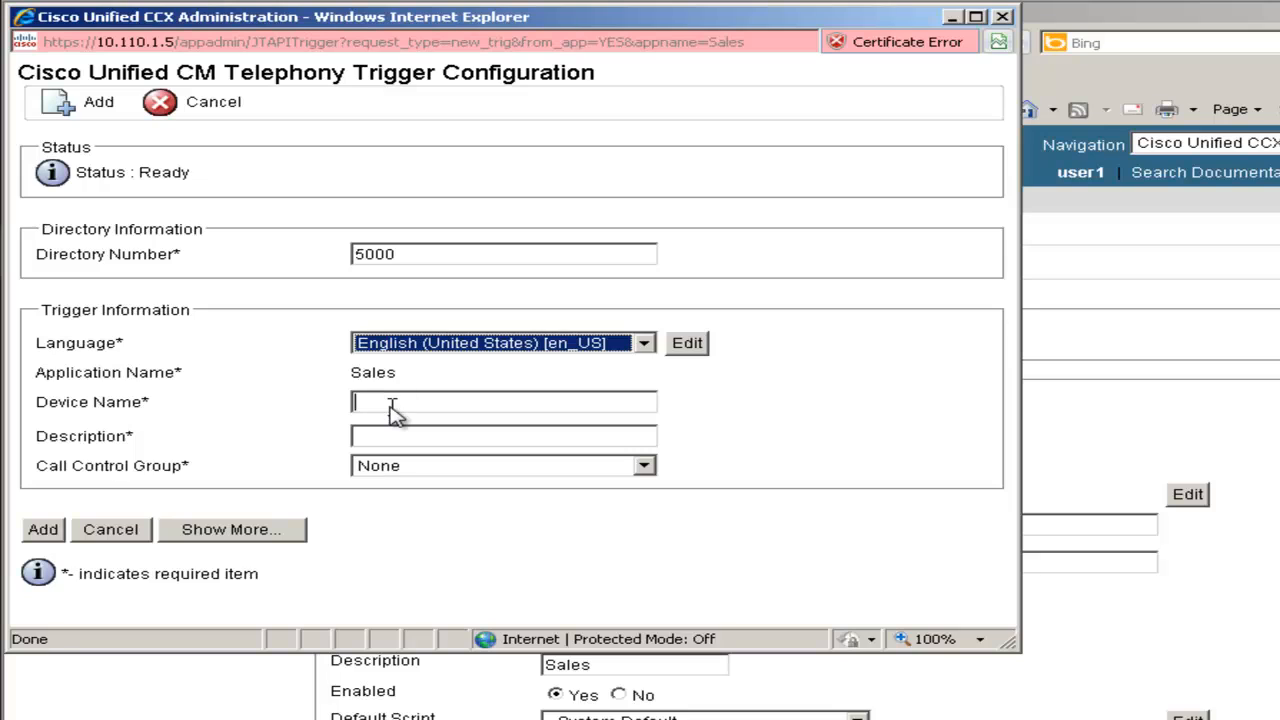
click(392, 405)
text(SALES)
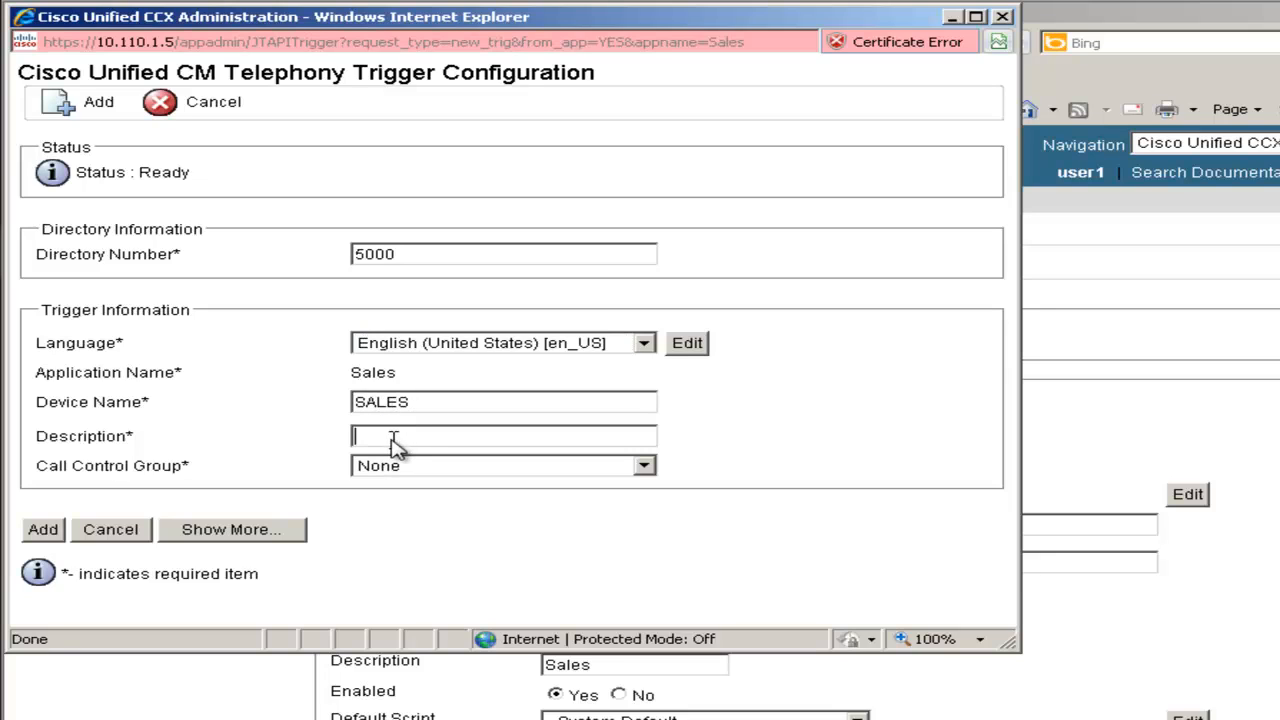
click(395, 445)
text(ACME Sales)
click(395, 470)
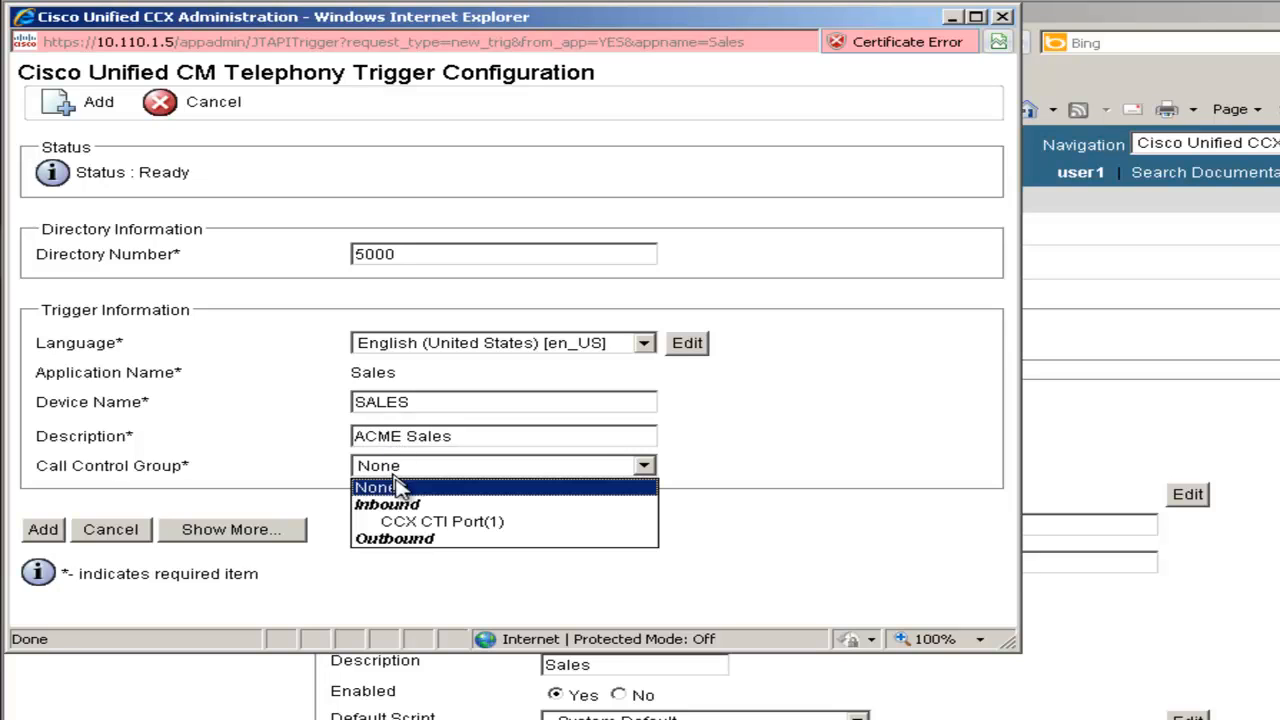
click(529, 522)
Assign the Default dialog group and enter display ACME Sales with the phone mask
click(243, 529)
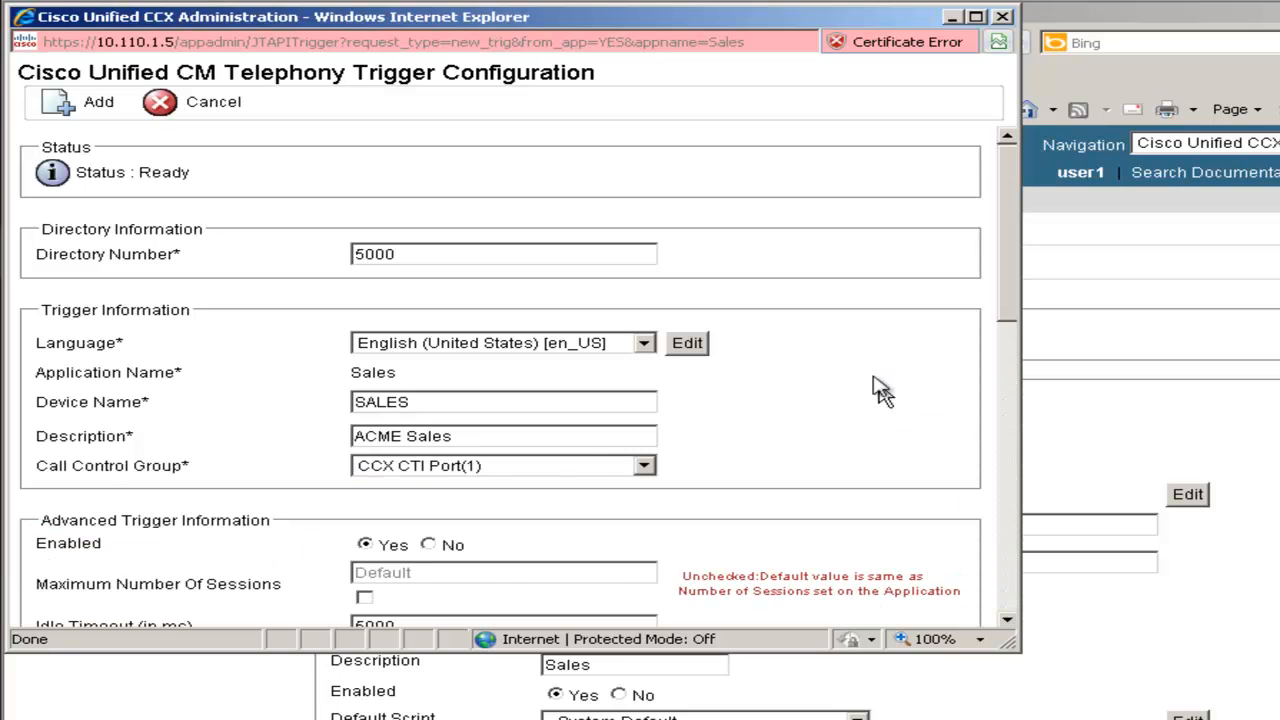
scroll(1018, 265, down, 1)
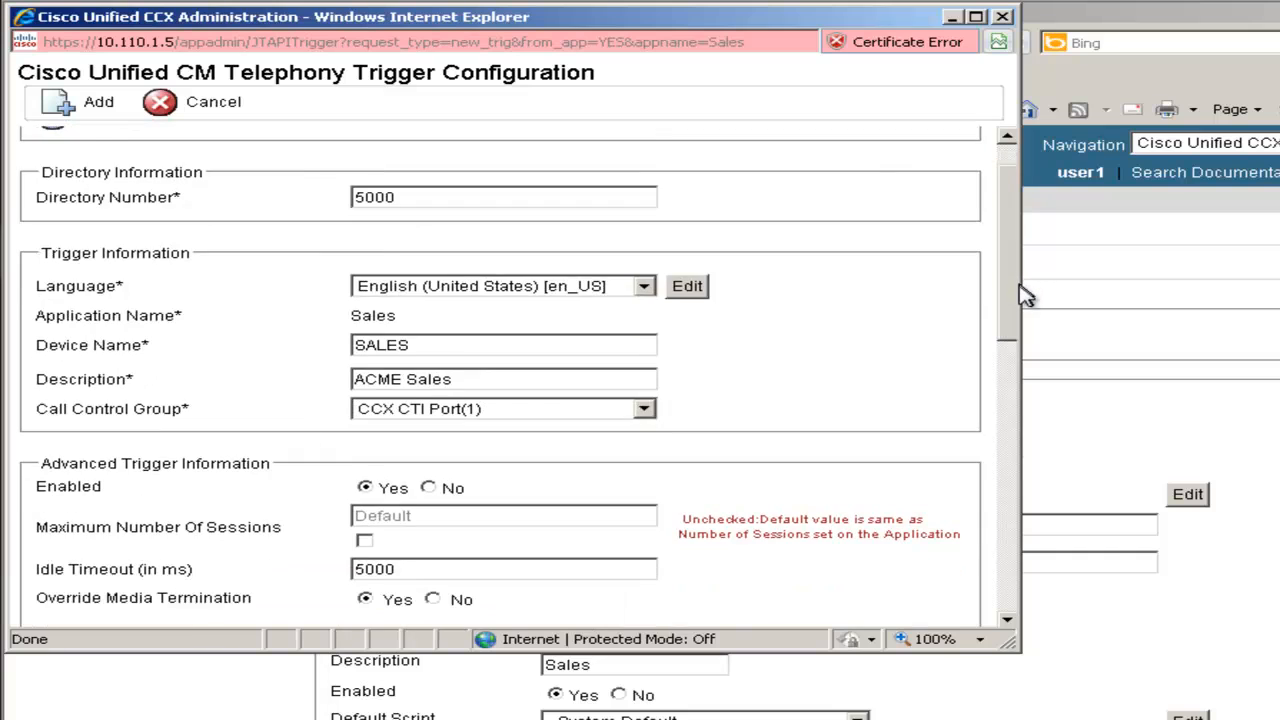
scroll(1020, 332, down, 3)
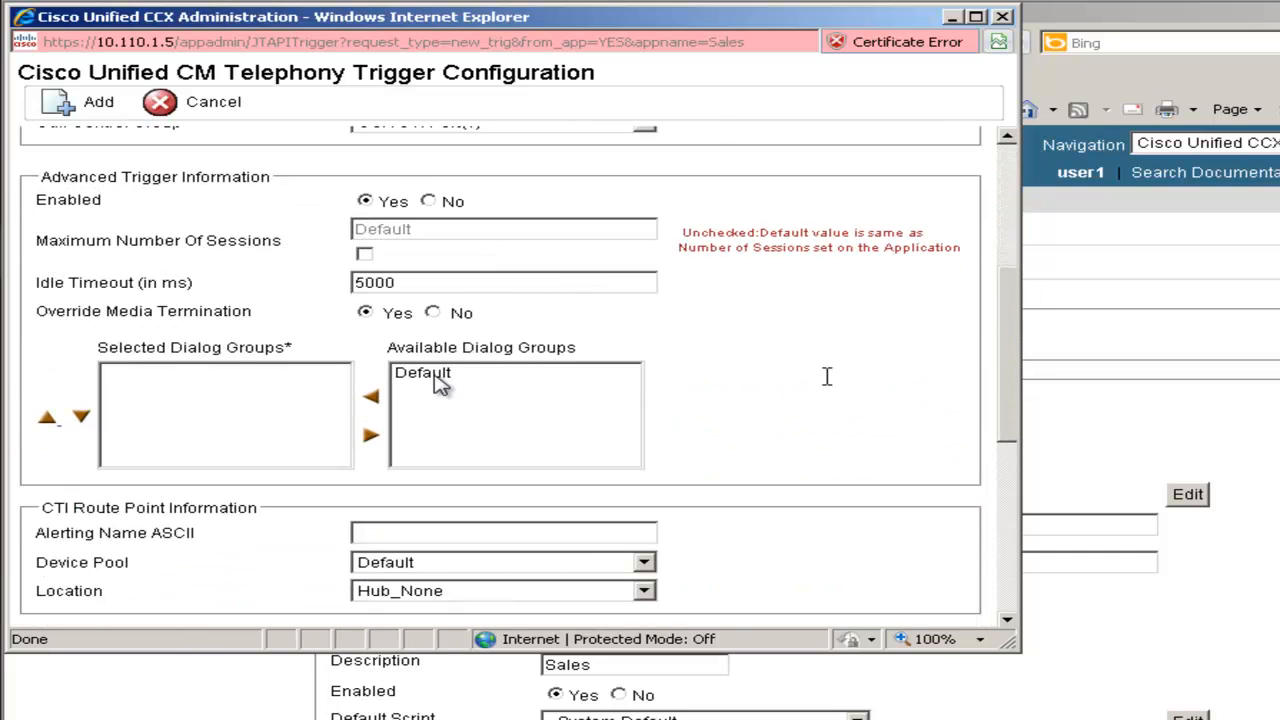
click(435, 375)
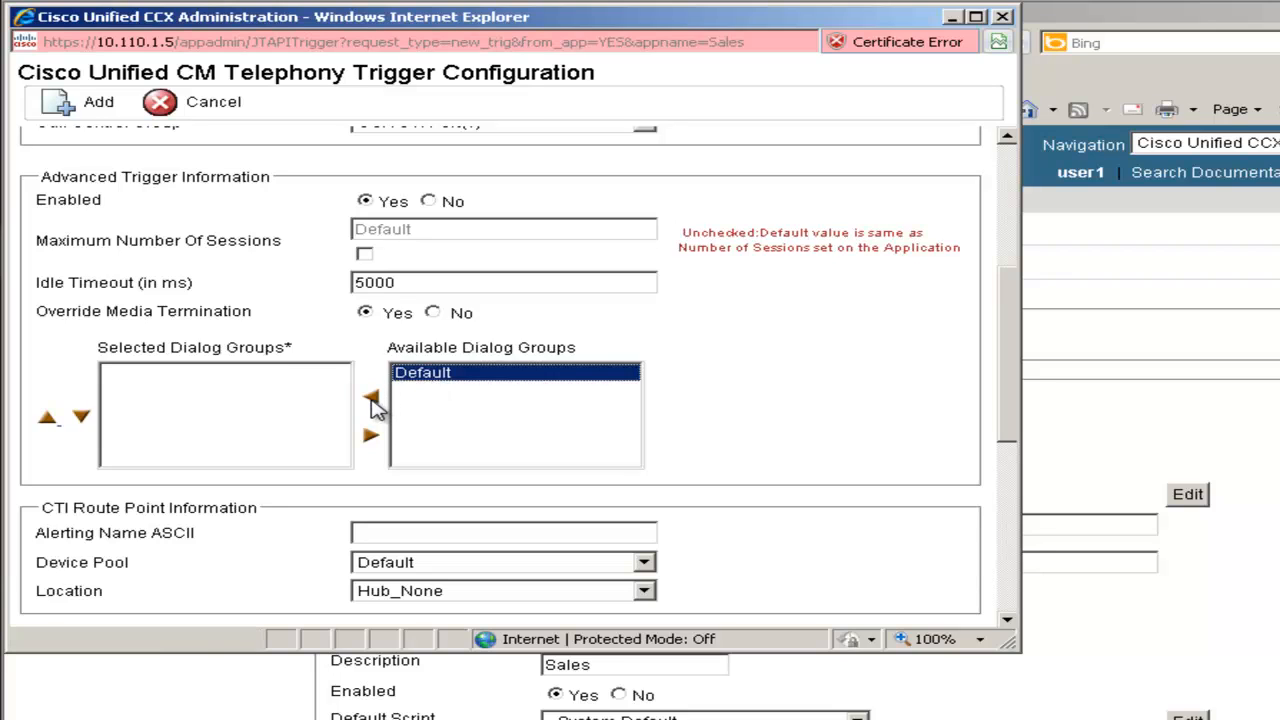
click(371, 399)
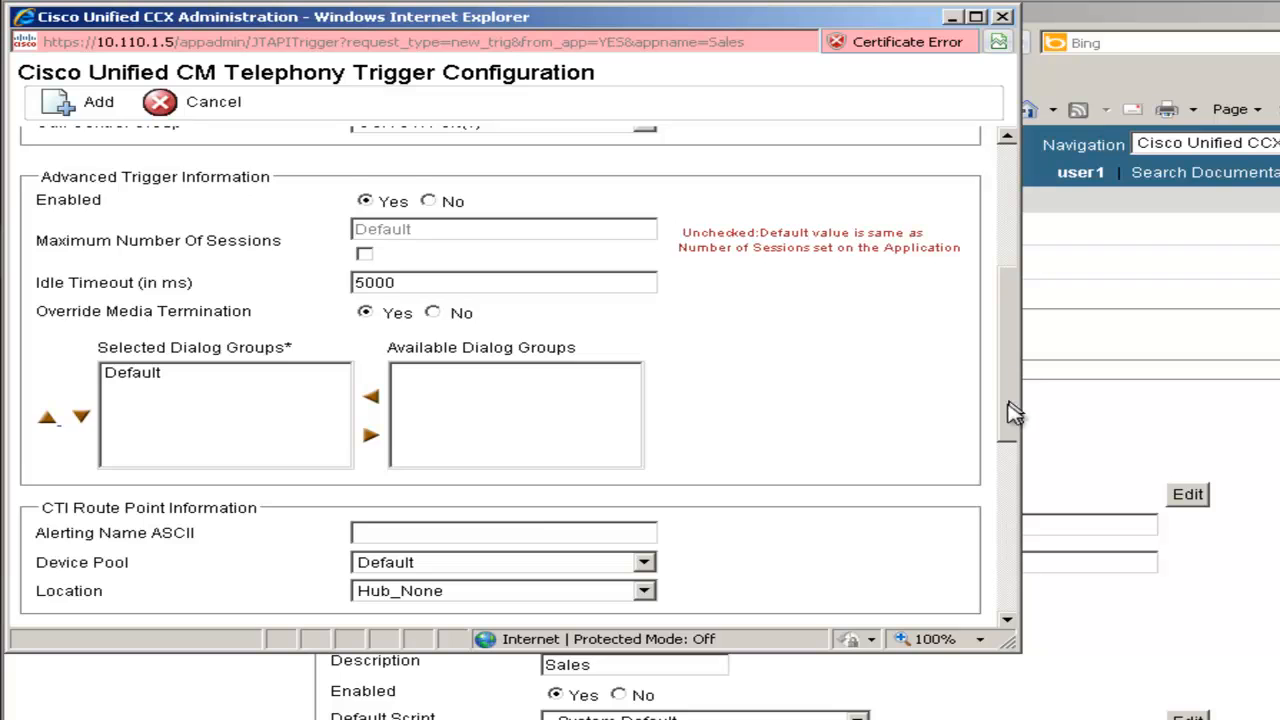
drag(1008, 409, 1000, 586)
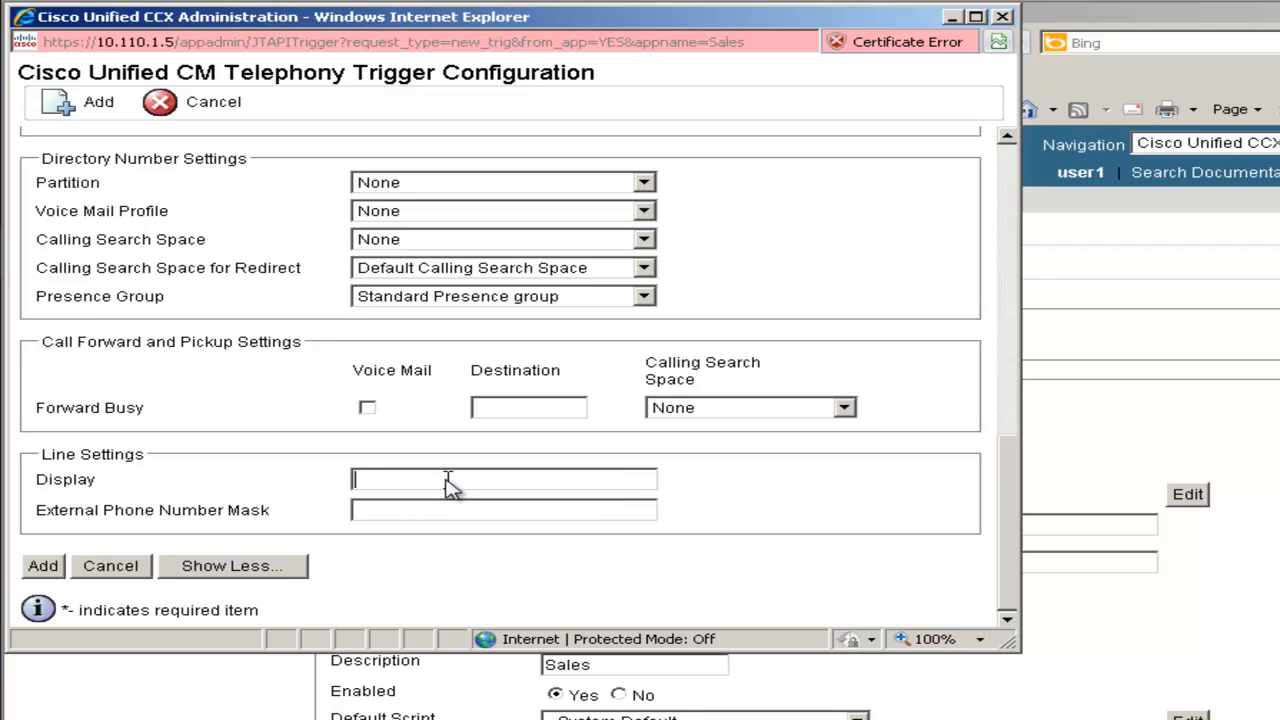
text(ACME Sales)
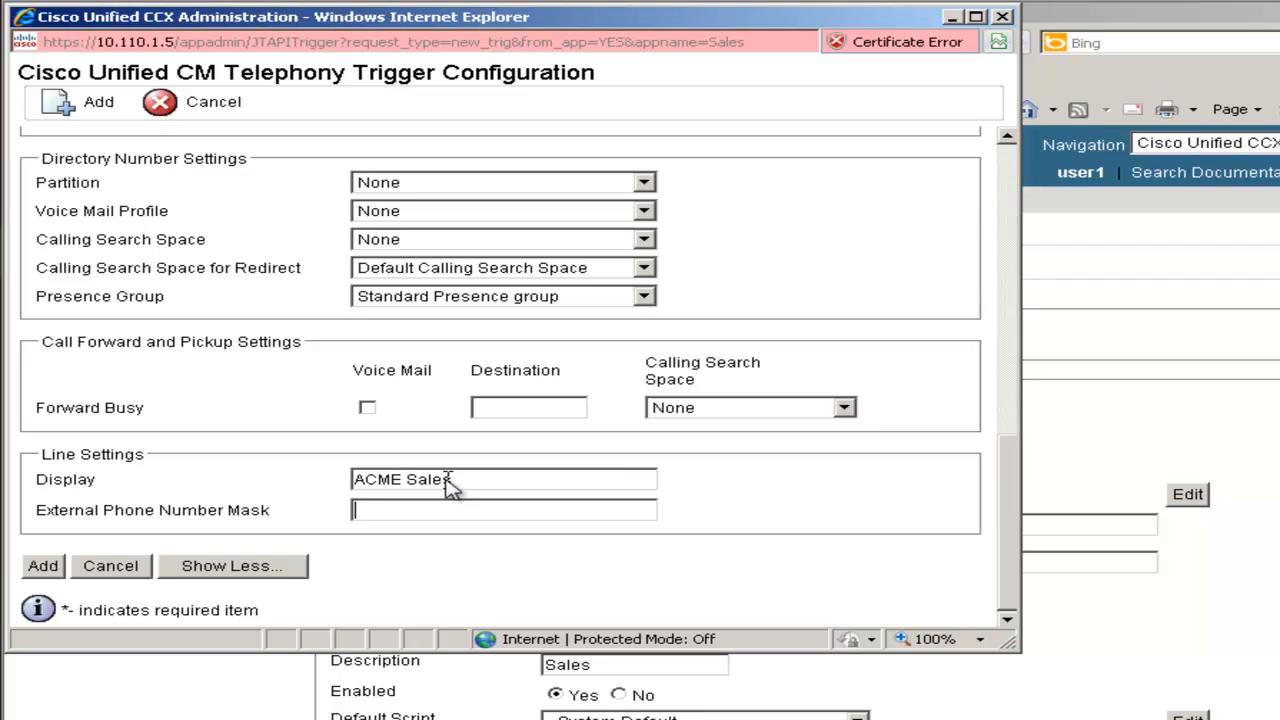
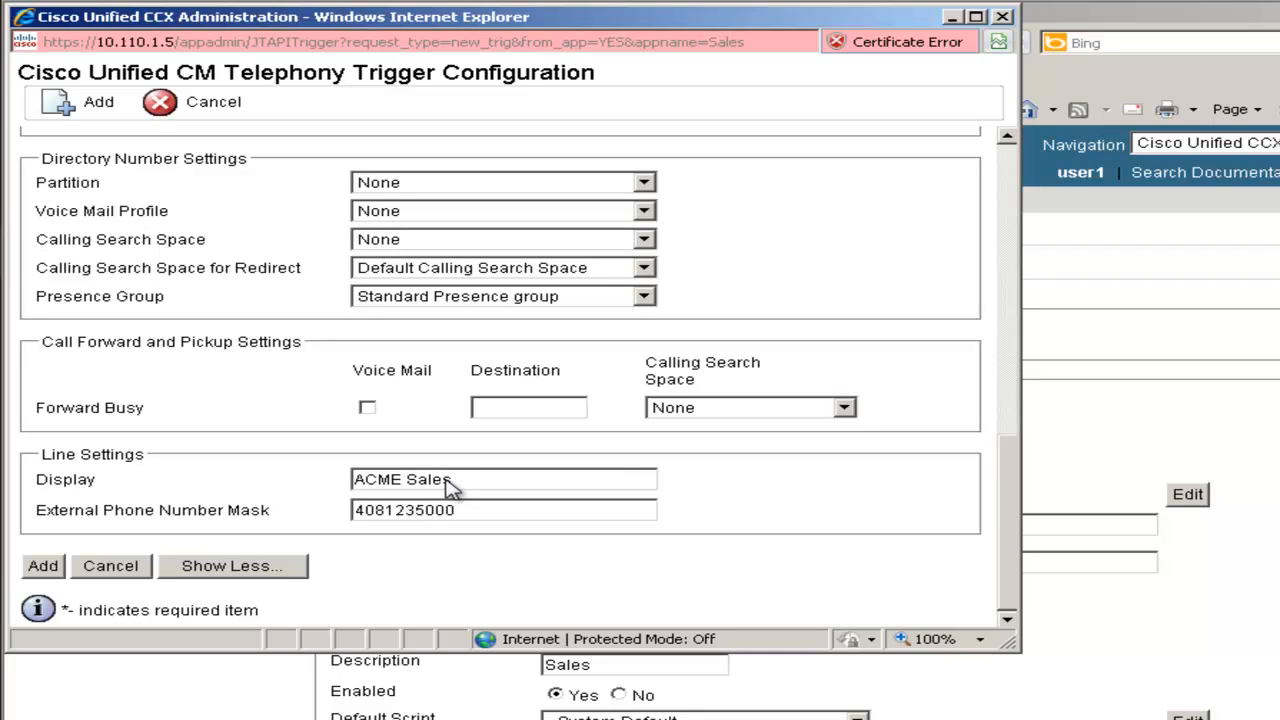
Save the Sales trigger, switch to CCX Serviceability, and sign in with the account credentials
click(42, 566)
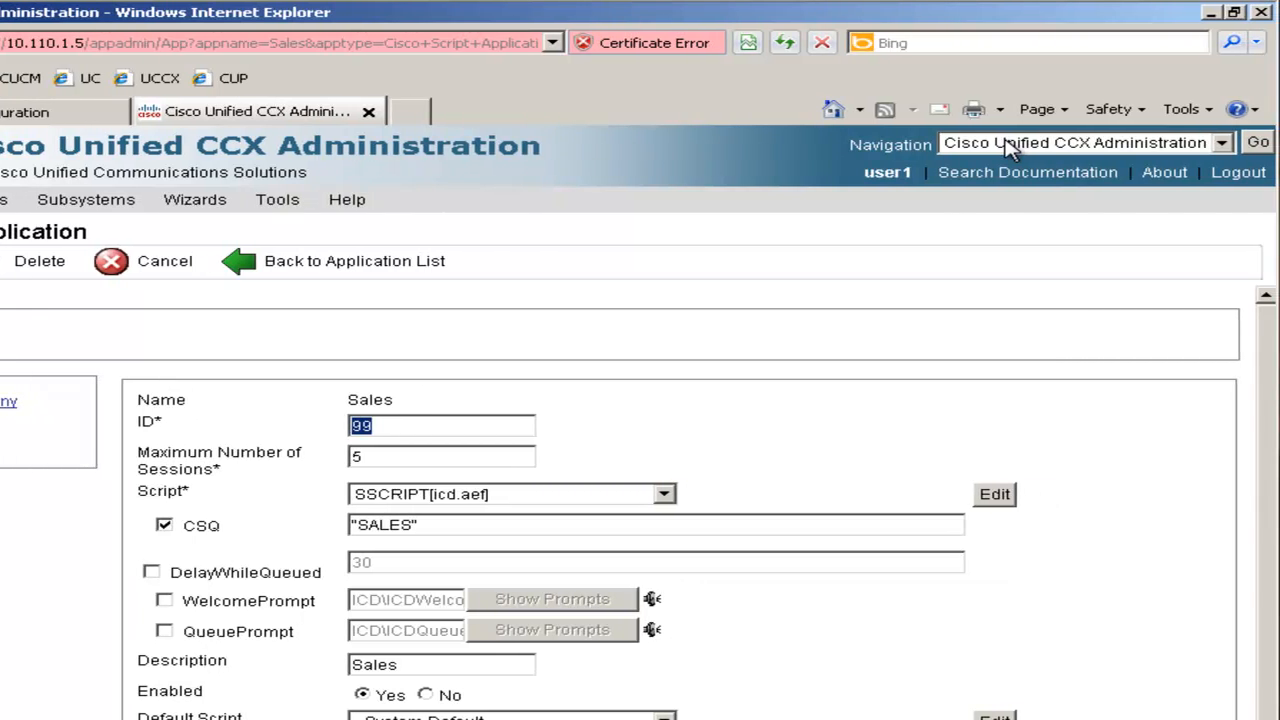
click(1012, 148)
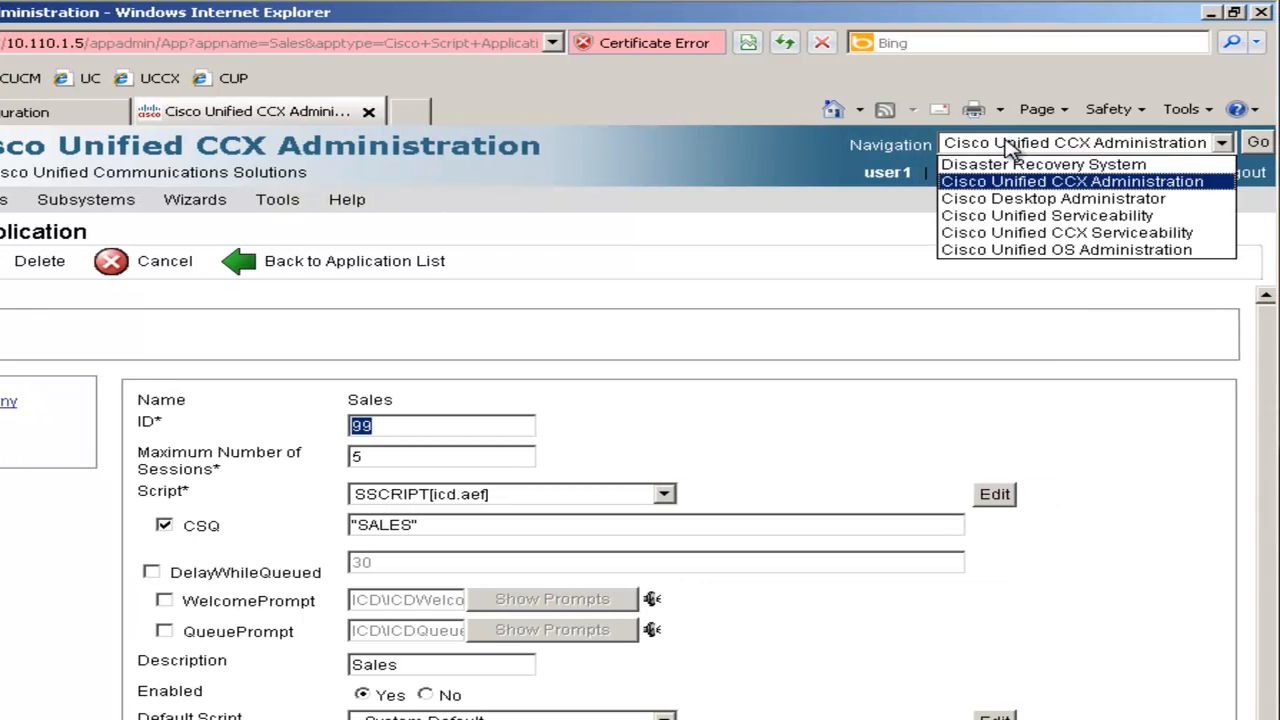
click(1140, 236)
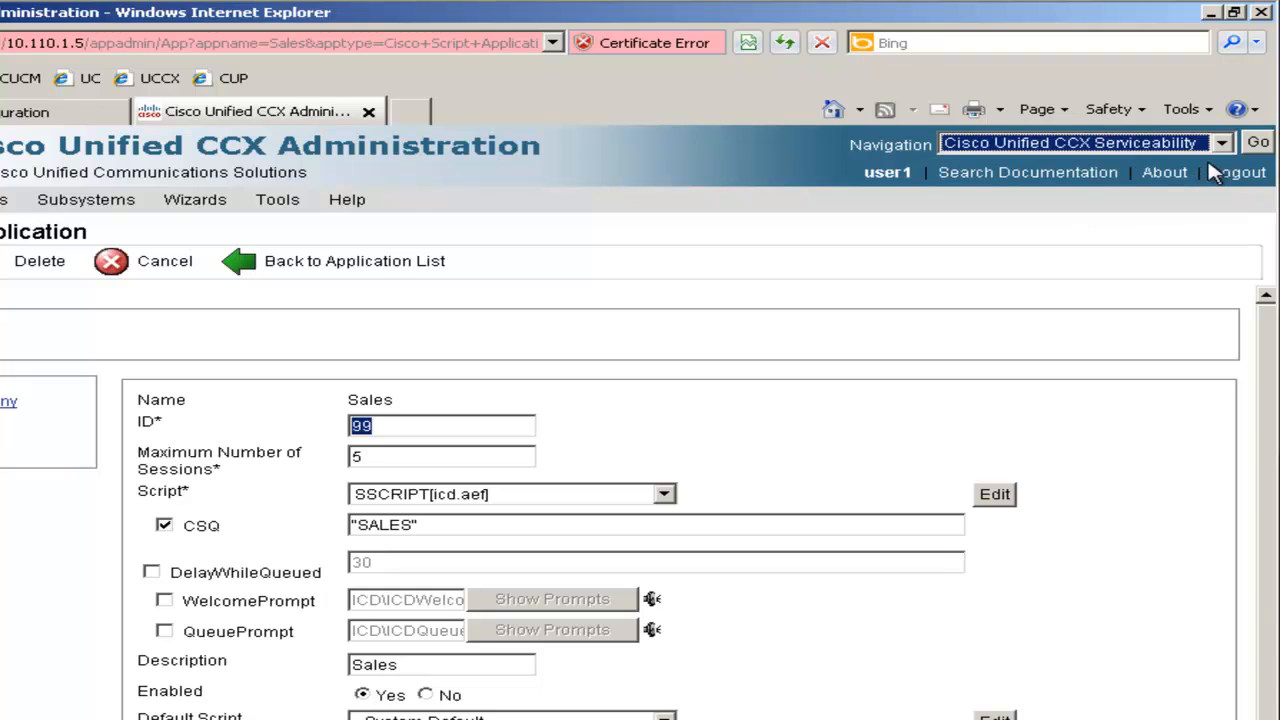
click(1256, 145)
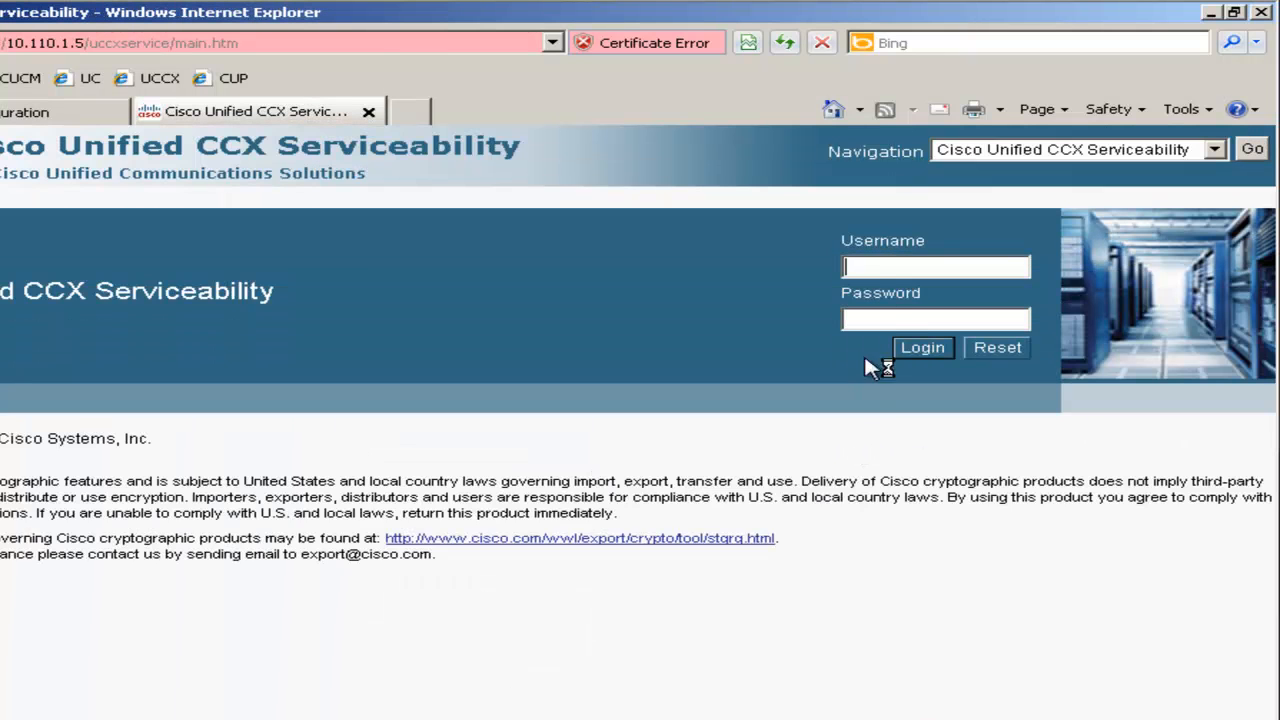
text(user1••••••••)
key(Return)
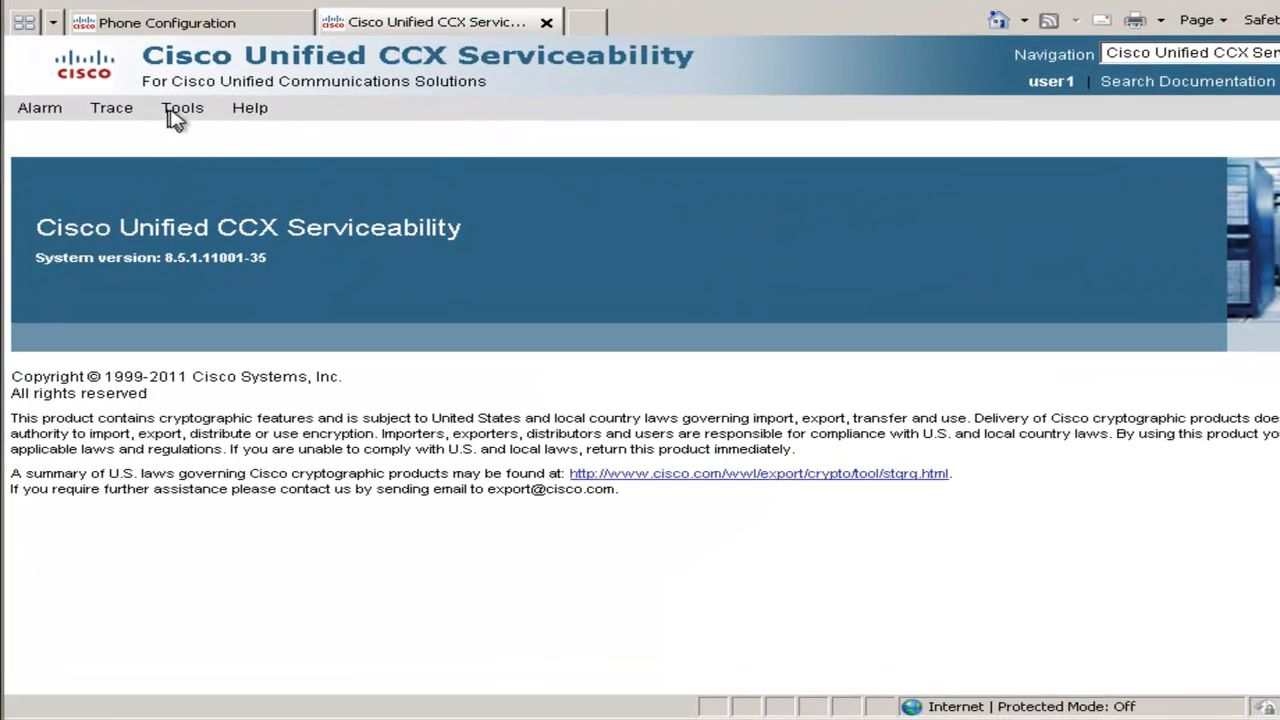
Restart the Cisco Unified CCX Engine from Control Center - Network Services
mouse_move(175, 115)
click(198, 140)
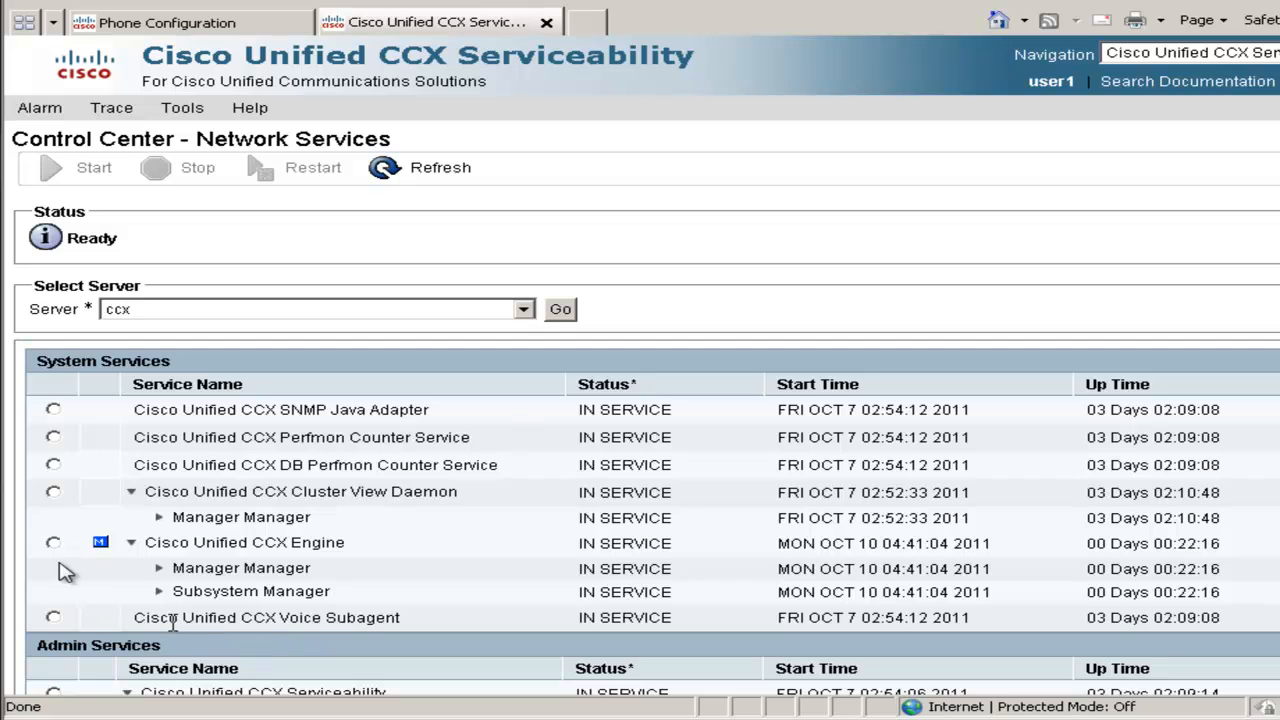
click(53, 543)
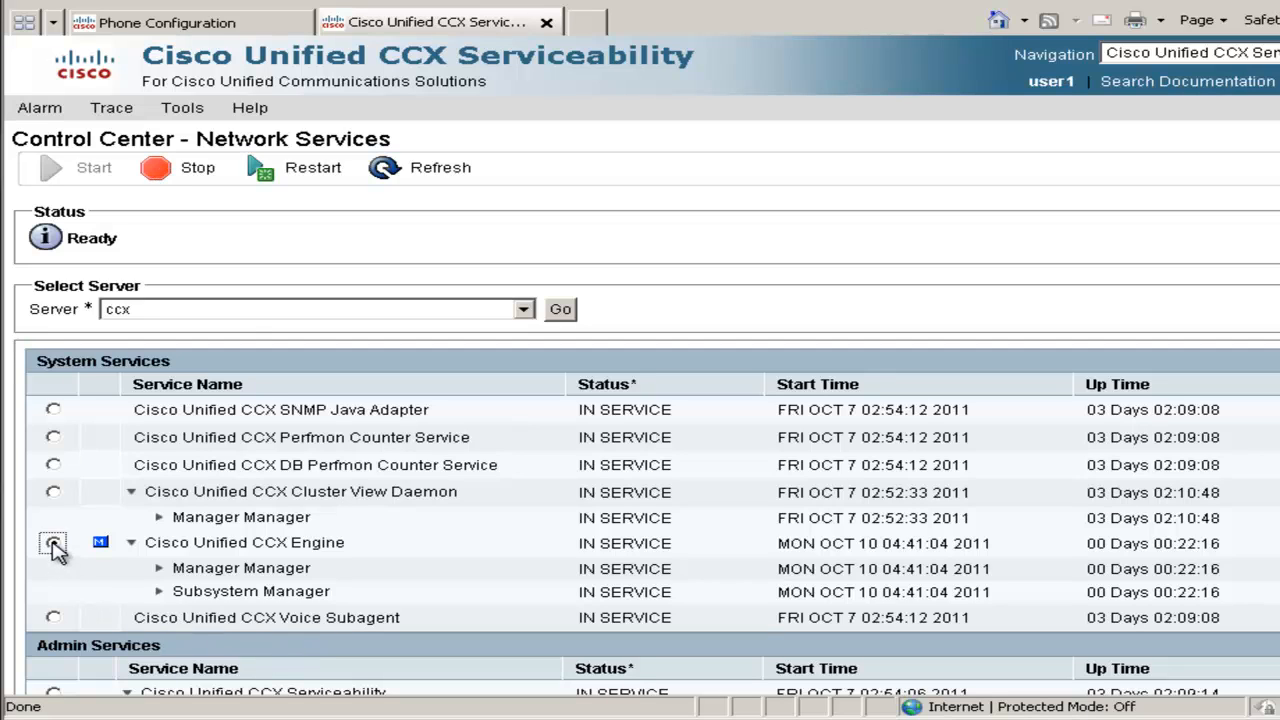
click(270, 178)
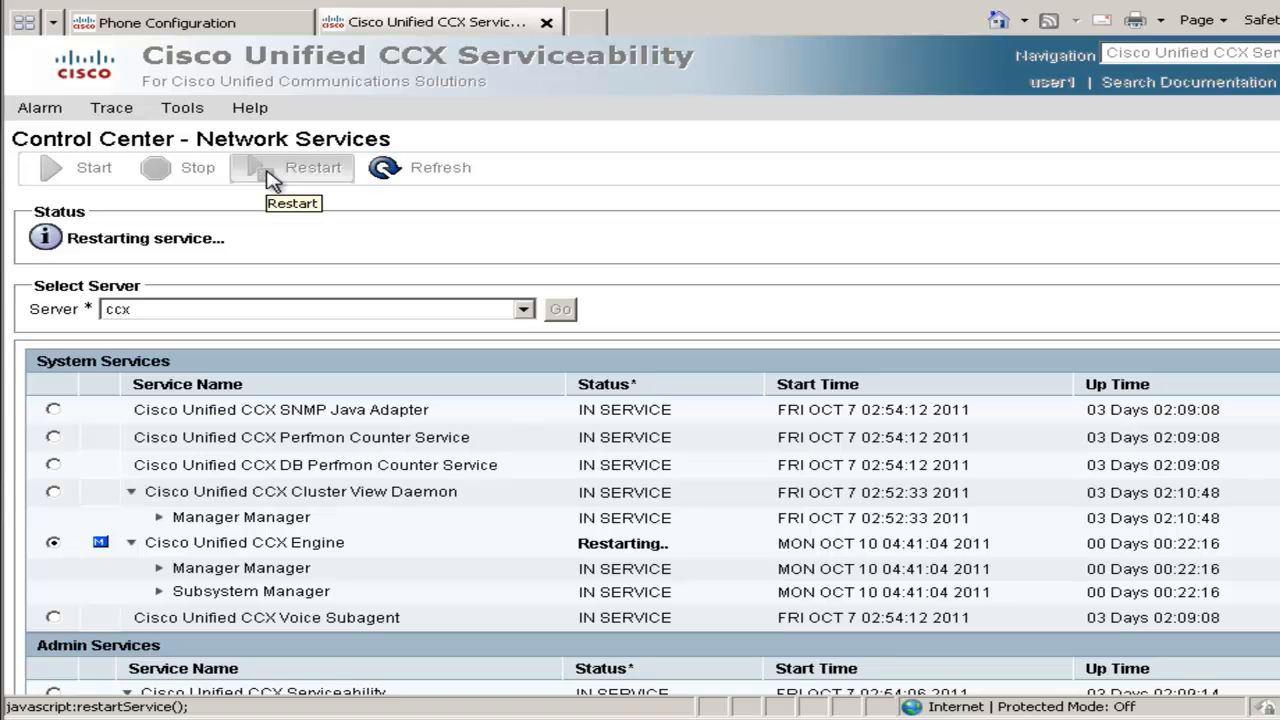